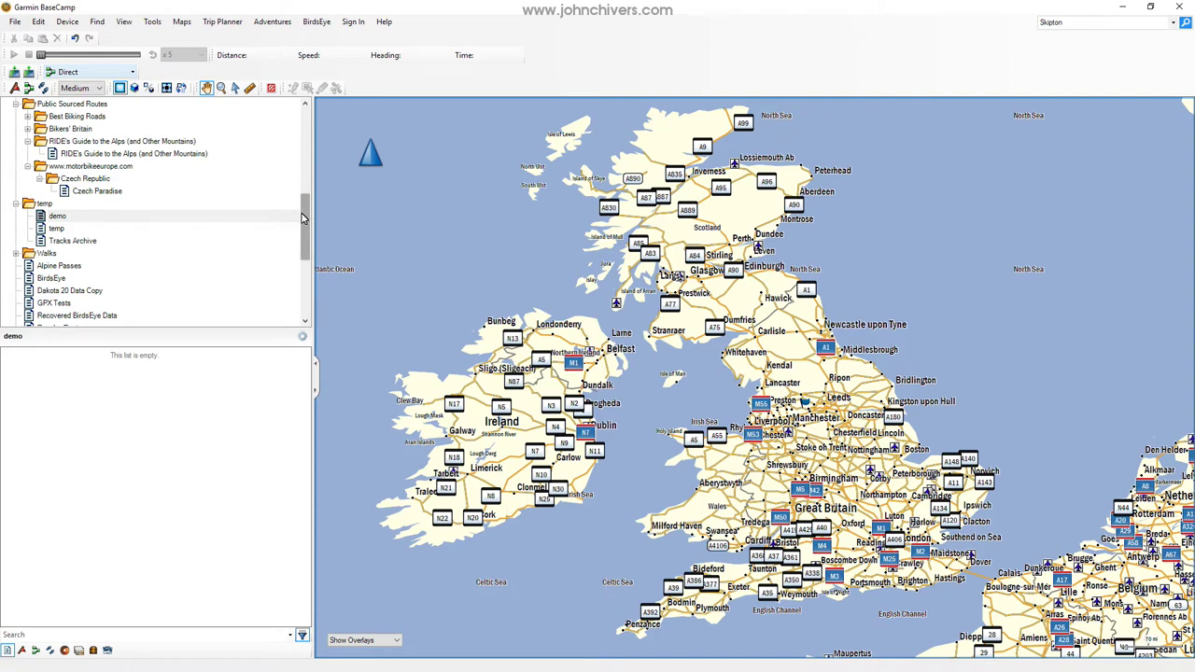
- Open the internal storage of the zūmo 590 and show only its tracks, down to the latest active logs
drag(302, 217, 301, 219)
drag(302, 218, 302, 218)
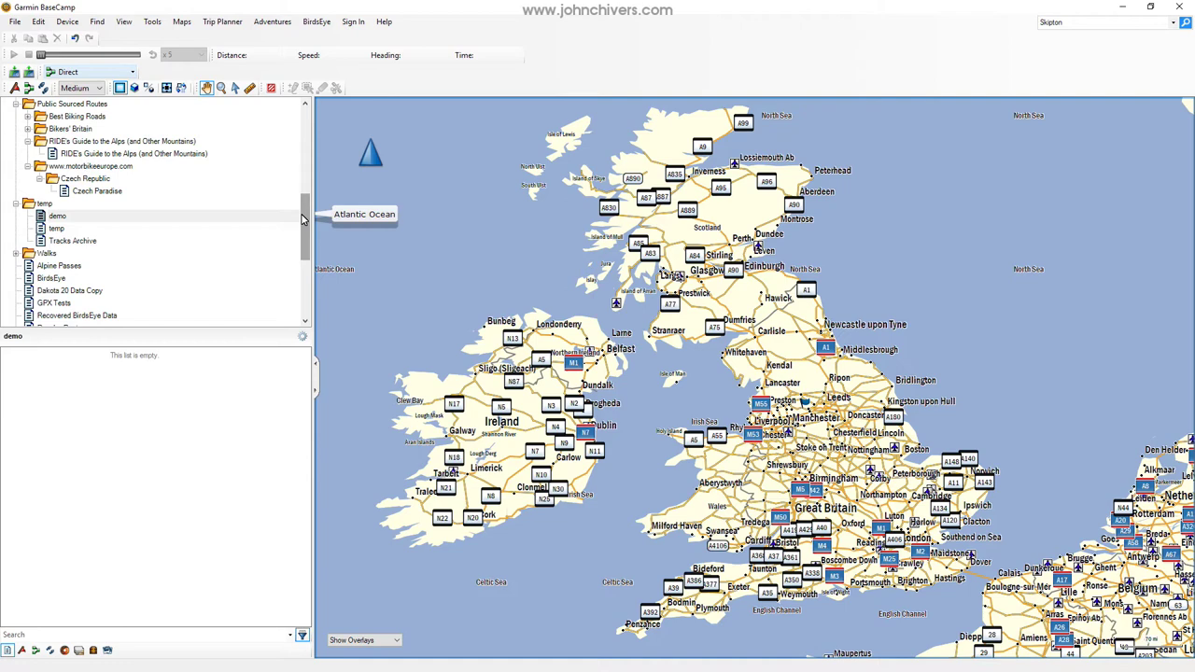
drag(302, 227, 295, 308)
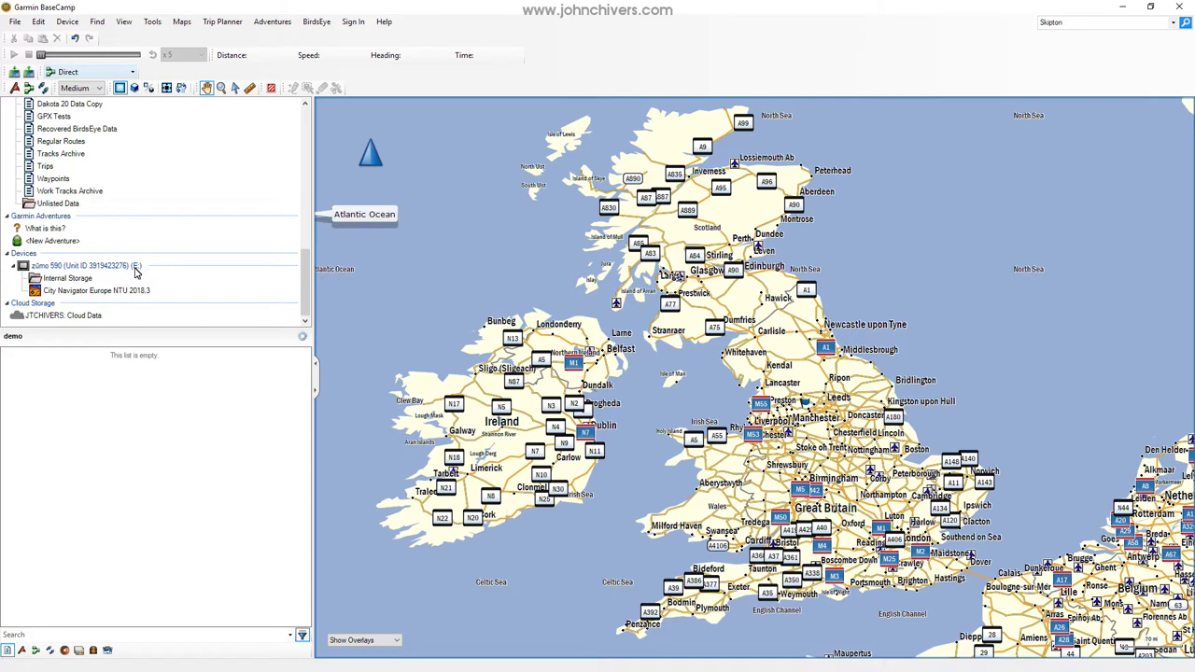
click(75, 280)
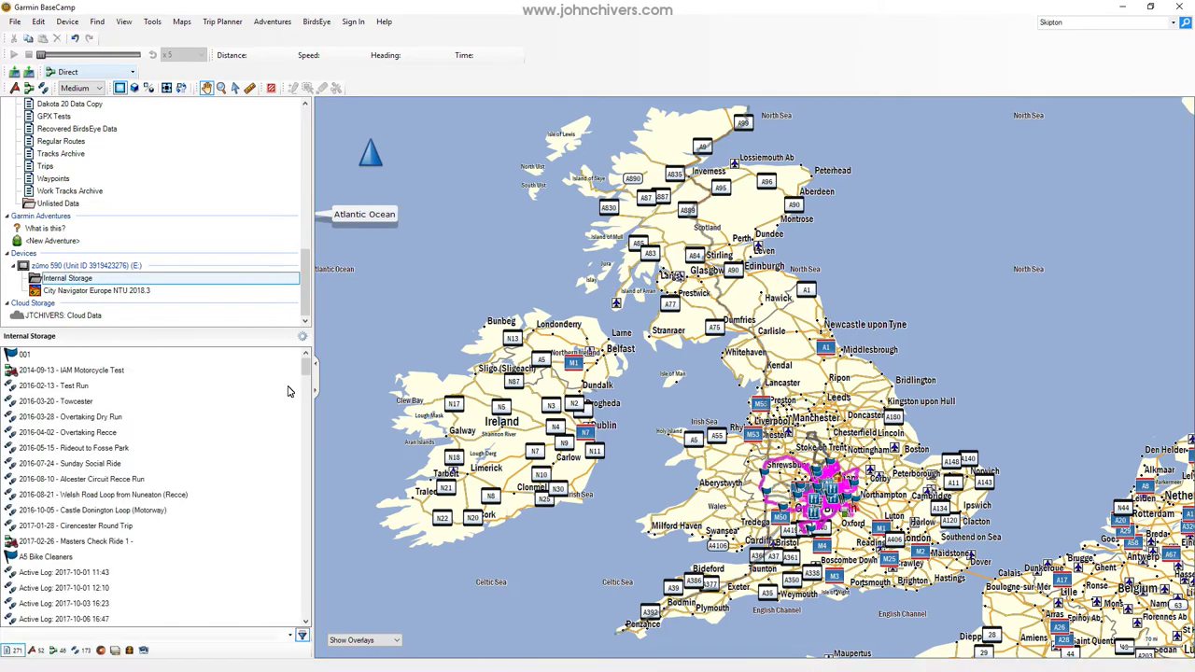
click(79, 651)
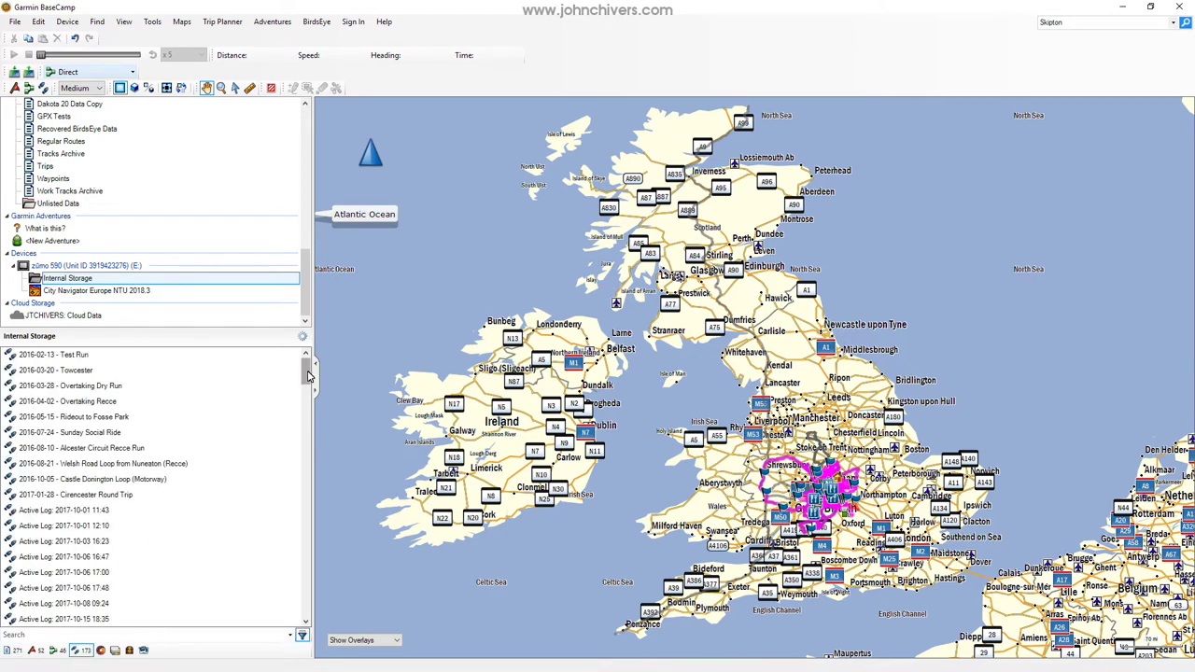
drag(308, 373, 287, 632)
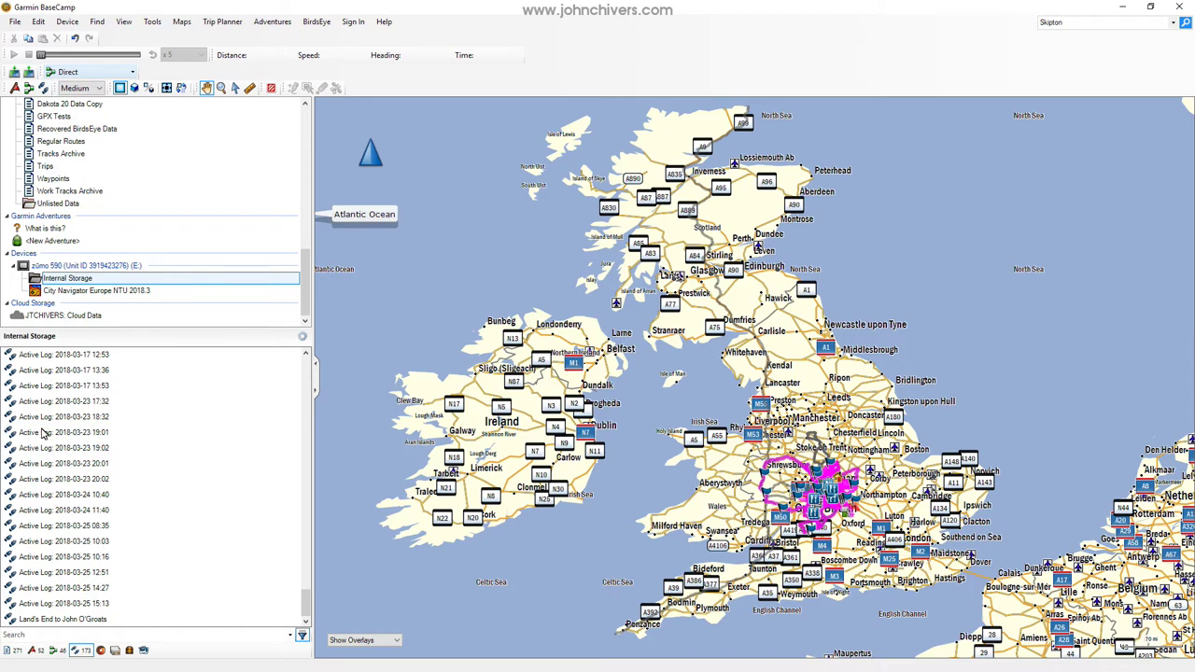
- Copy the five Active Log tracks of 2018-03-25 from 10:03 through 15:13
click(86, 545)
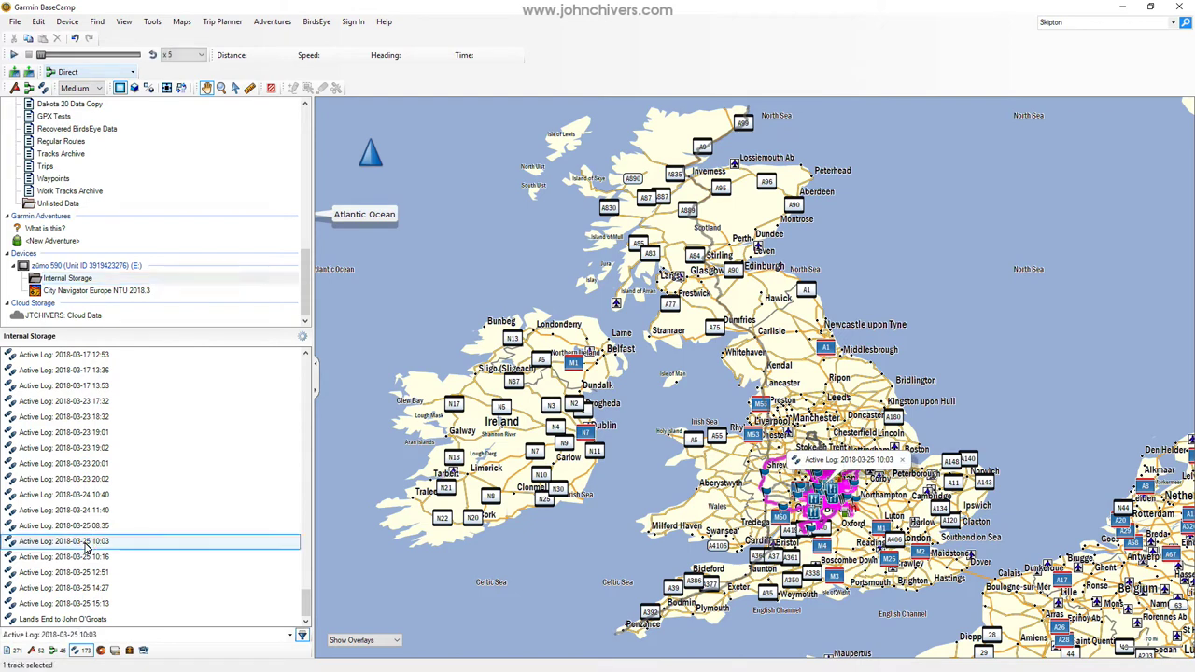
shift+click(86, 604)
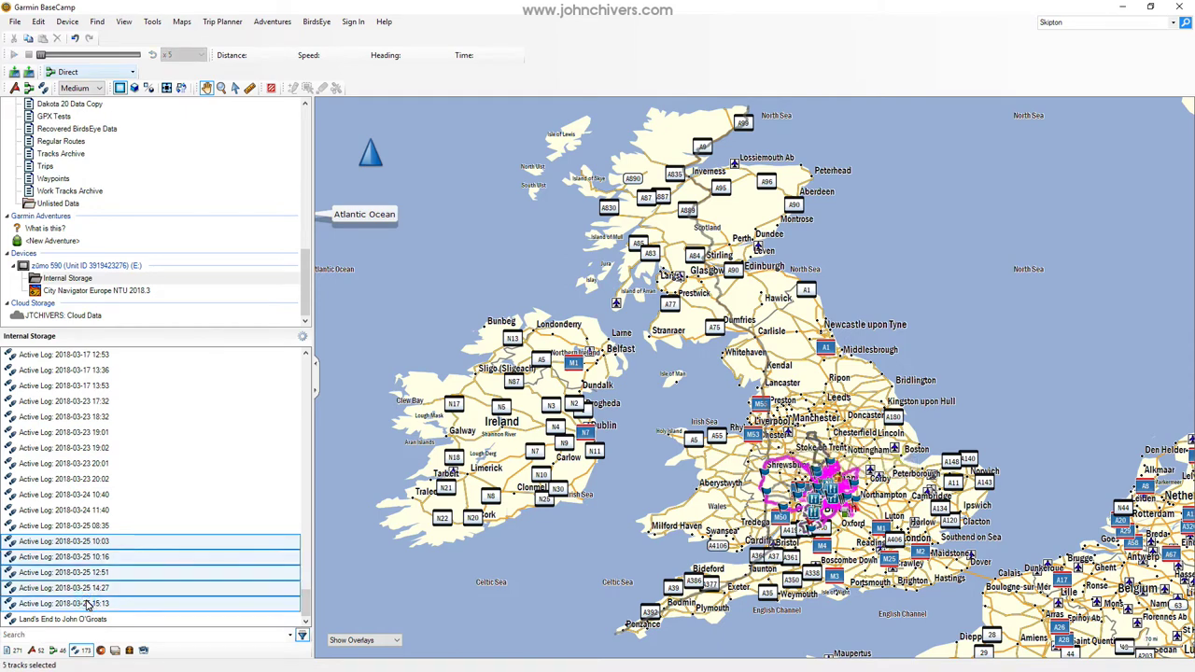
click(80, 545)
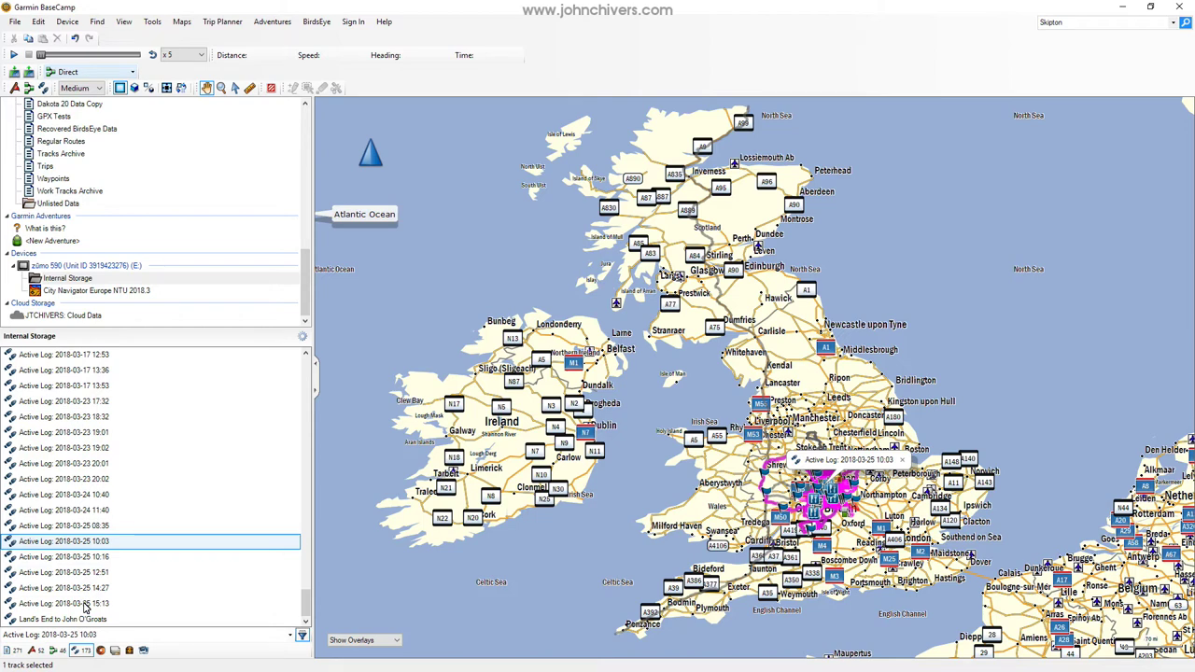
shift+click(84, 604)
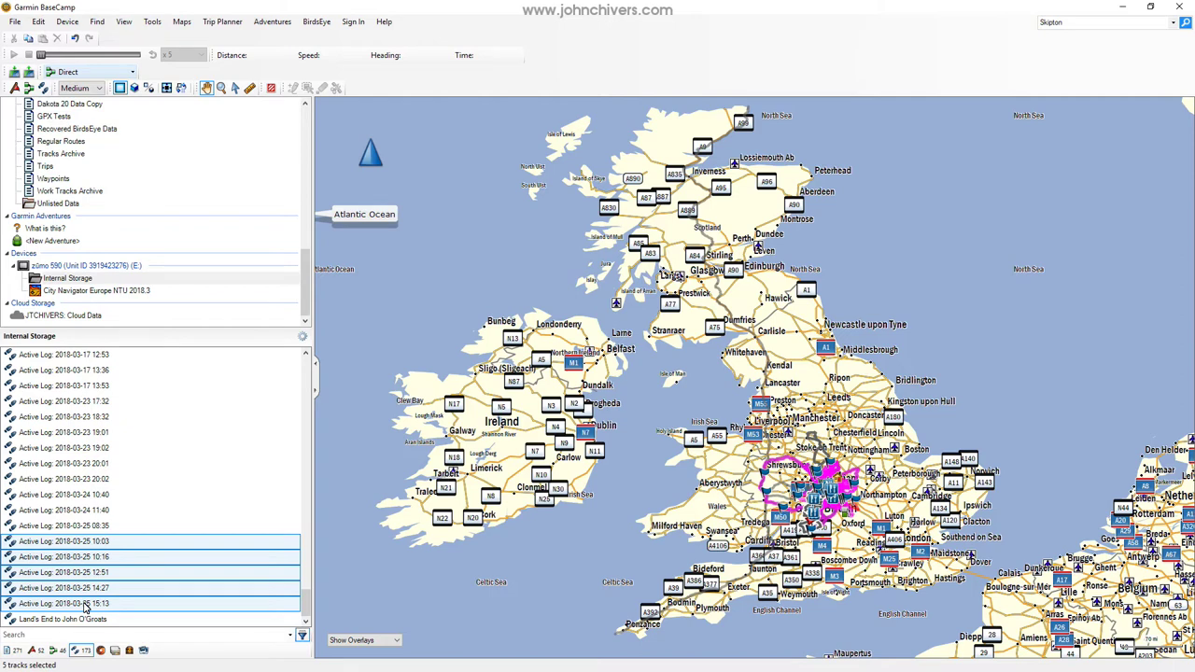
right_click(84, 604)
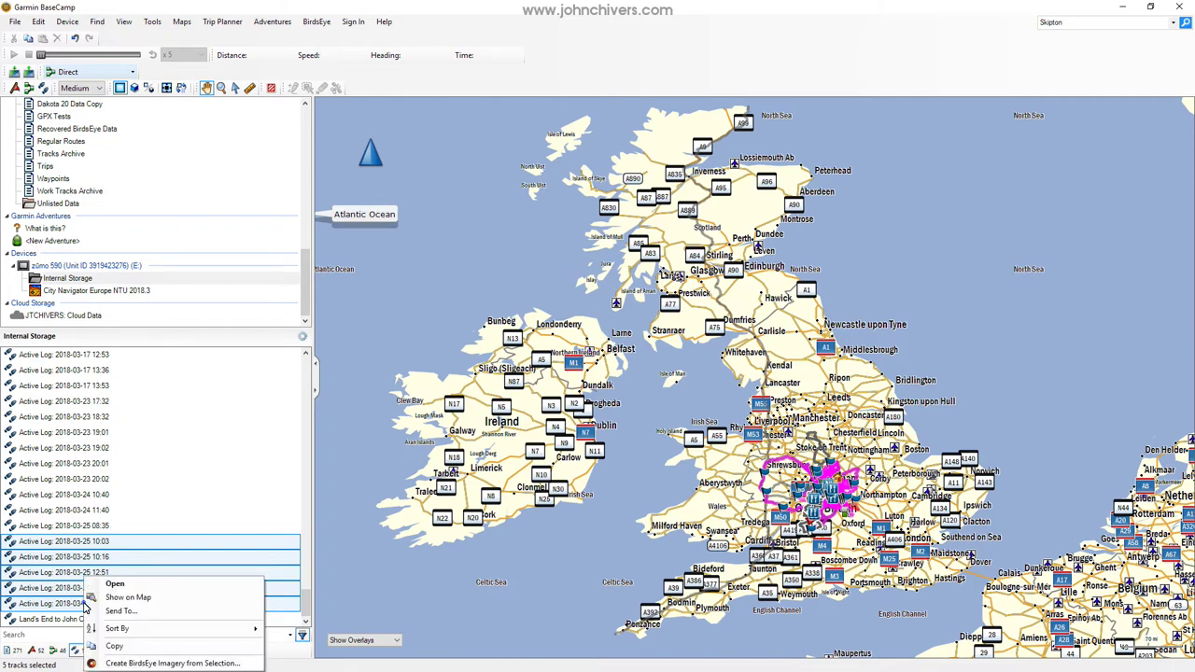
click(113, 646)
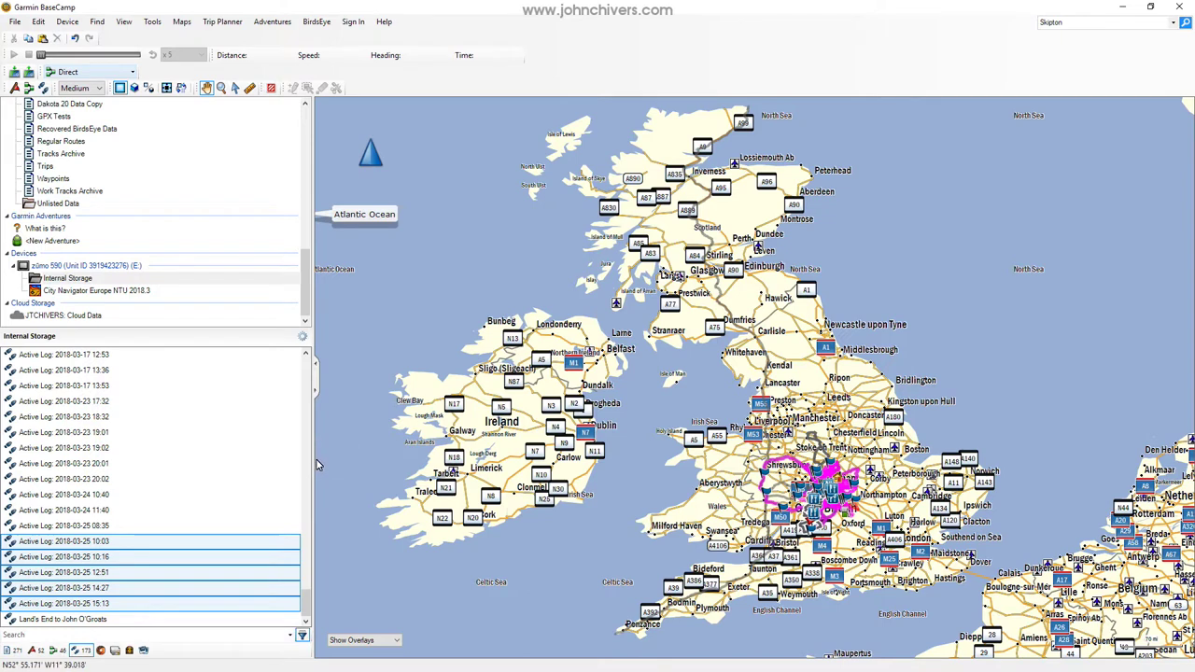
- Paste the copied tracks into the demo list in the temp folder and show all its data types
scroll(295, 258, up, 3)
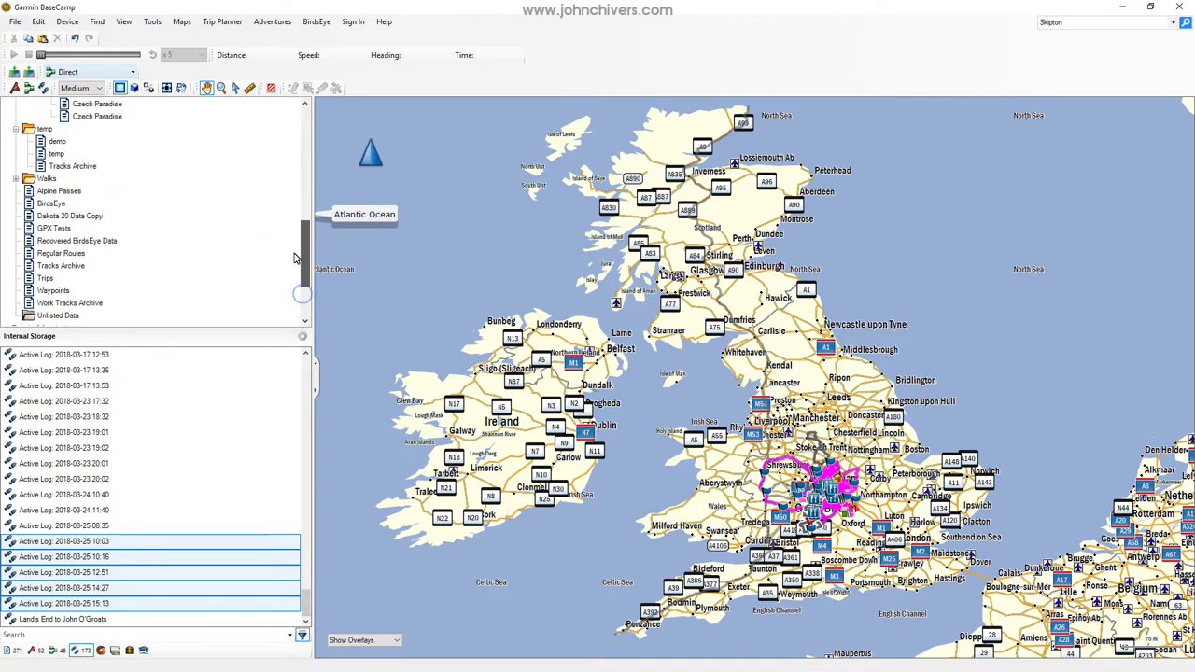
scroll(295, 258, up, 3)
click(64, 242)
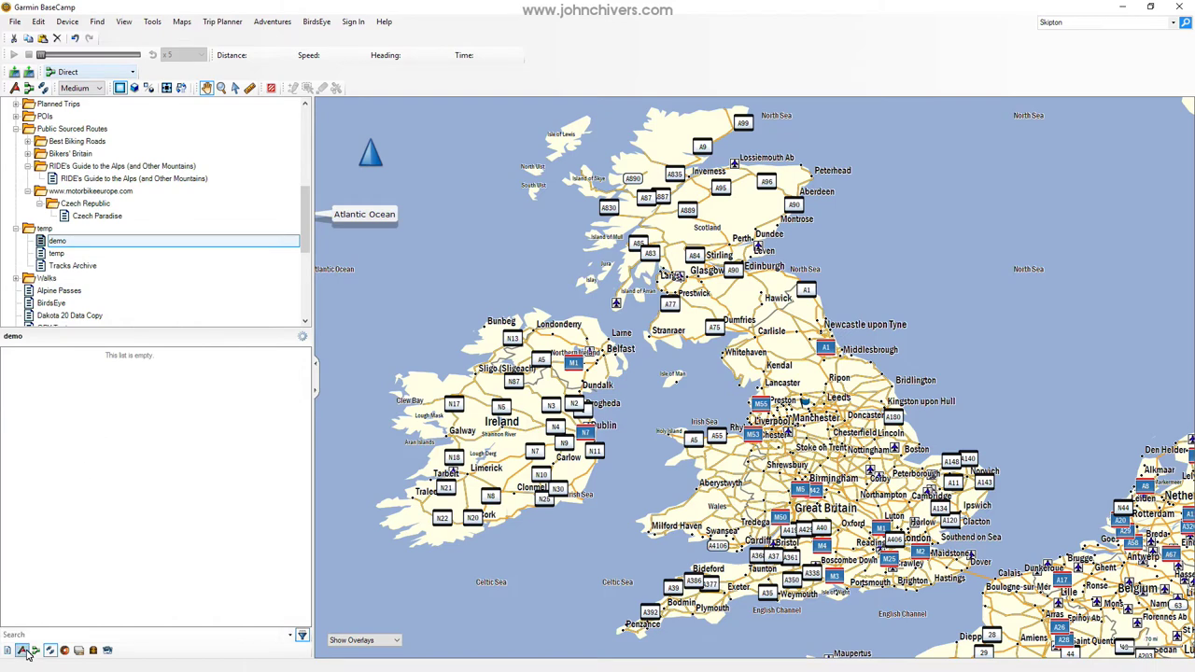
right_click(52, 502)
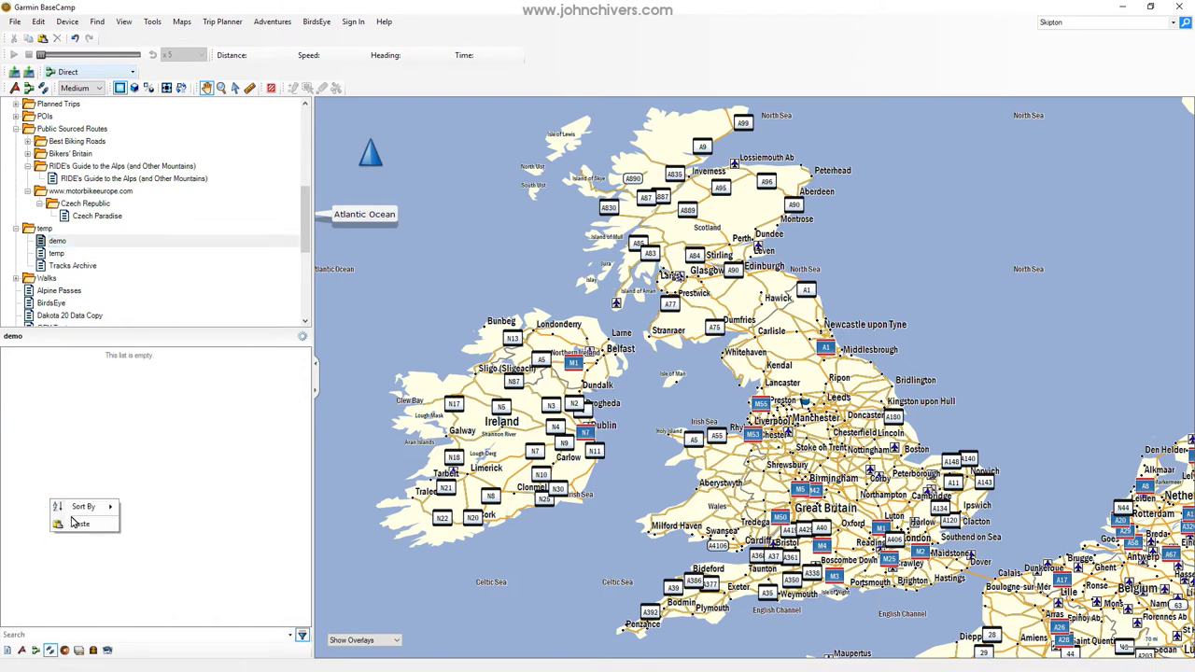
click(79, 525)
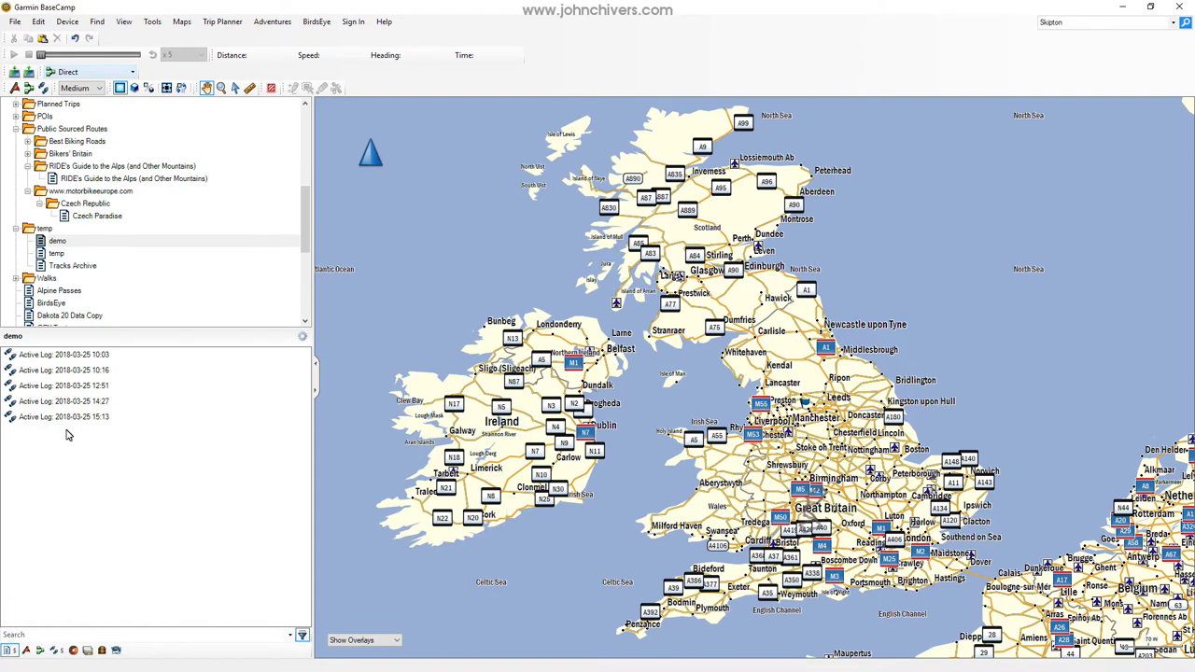
click(56, 651)
click(9, 651)
- Show all five tracks of the demo list together on the map, then clear the selection
click(80, 359)
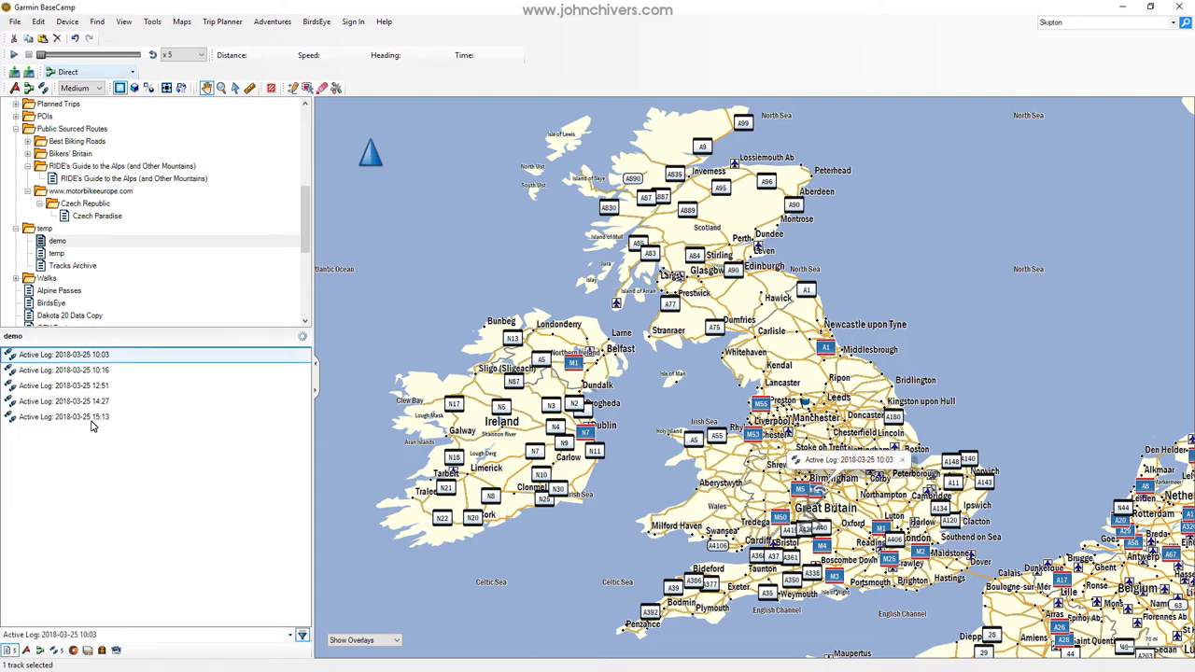
shift+click(91, 417)
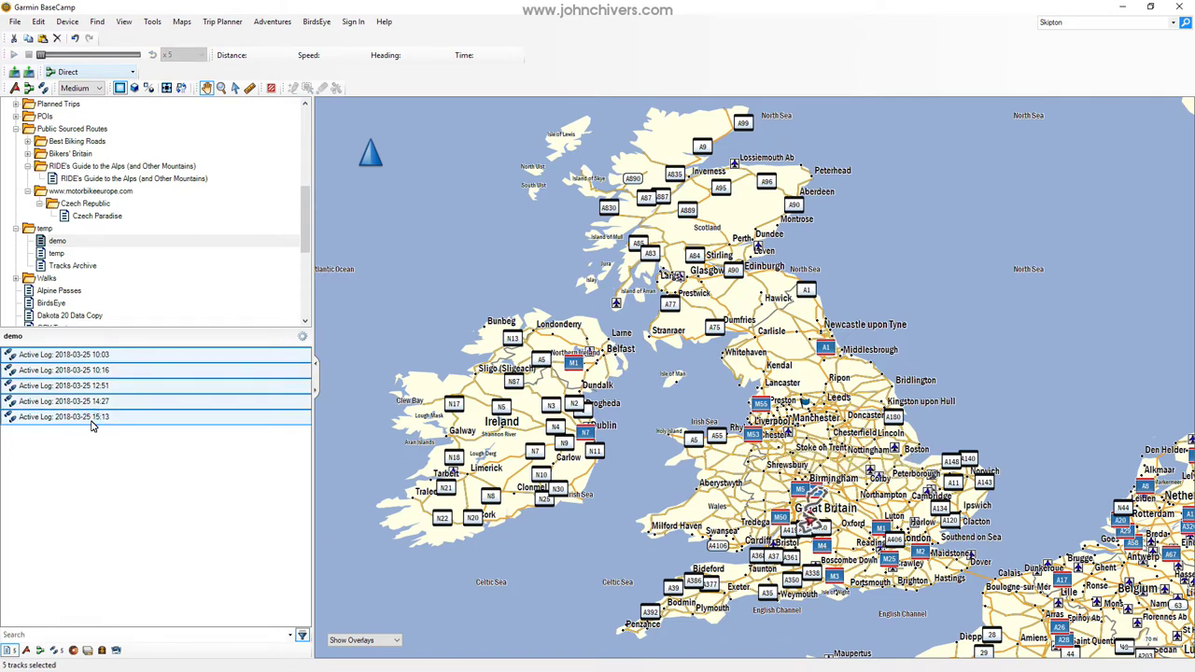
right_click(92, 423)
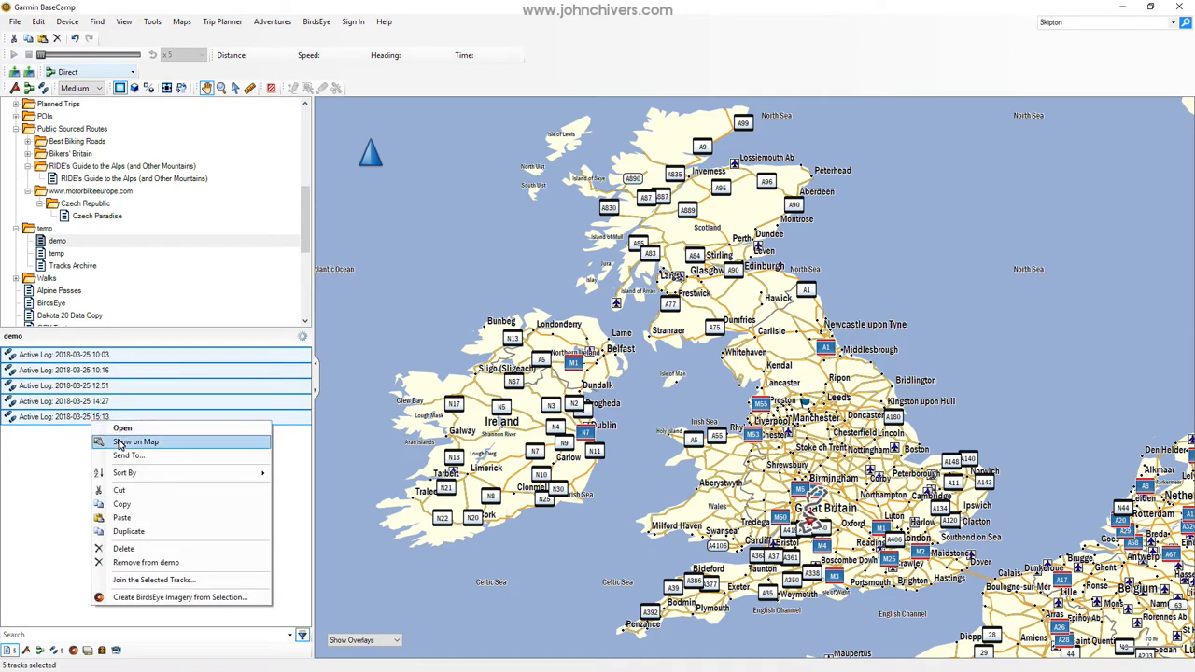
click(117, 442)
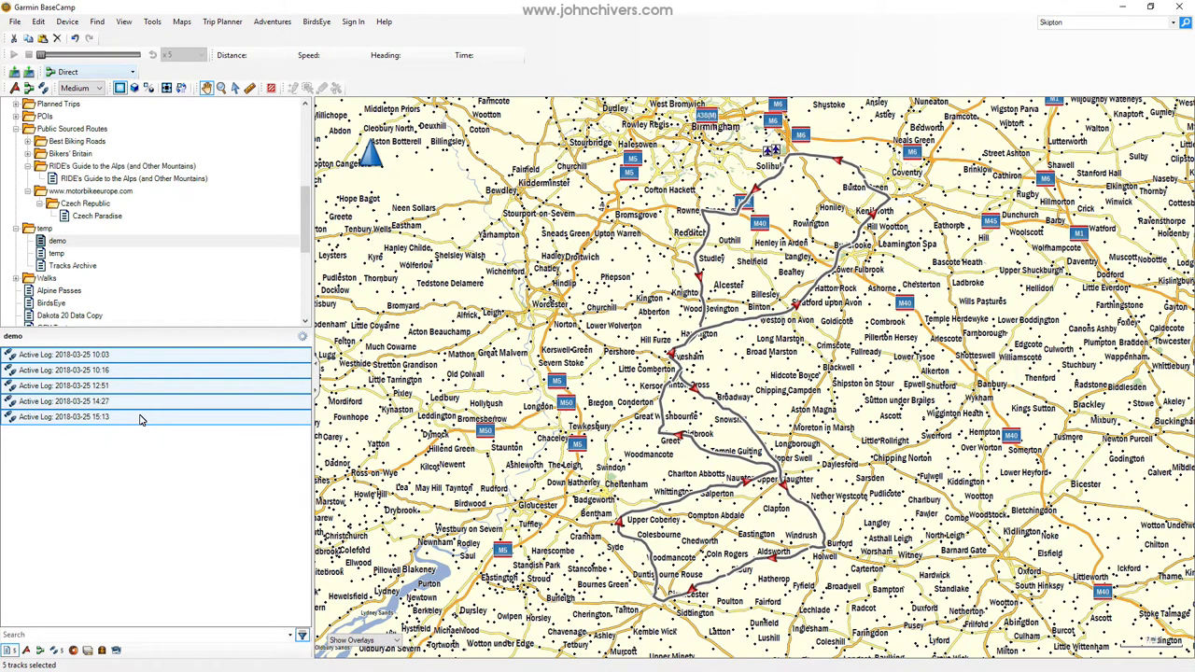
click(116, 437)
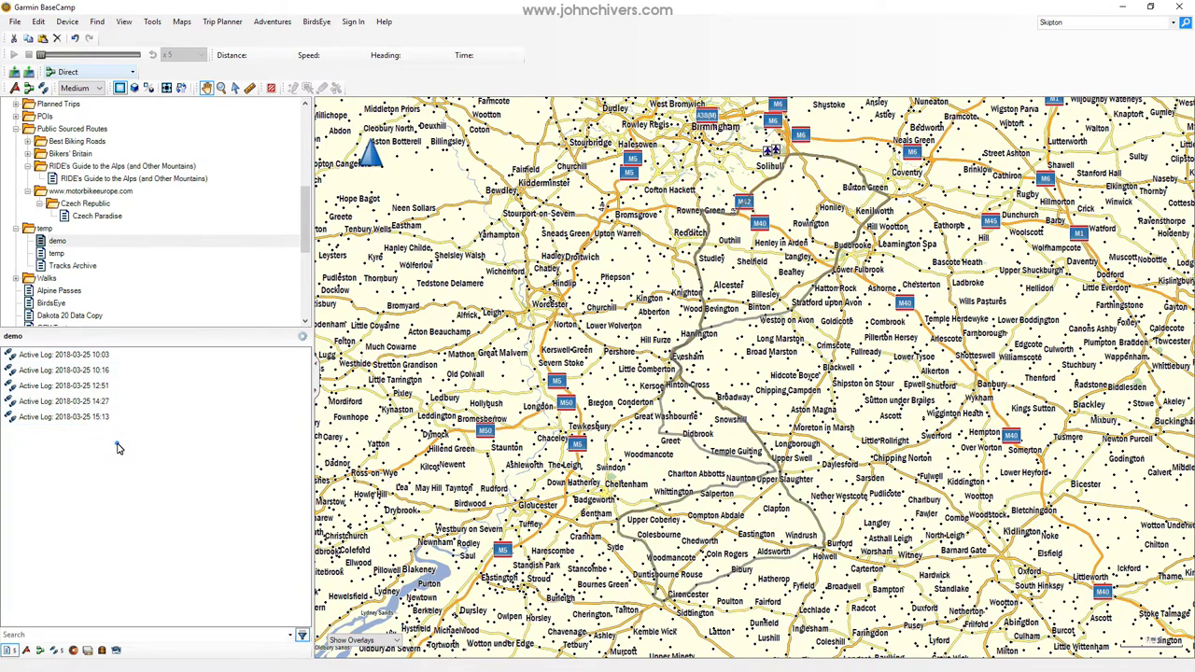
- Examine on the map which section of the ride each of the five Active Log tracks covers
click(84, 357)
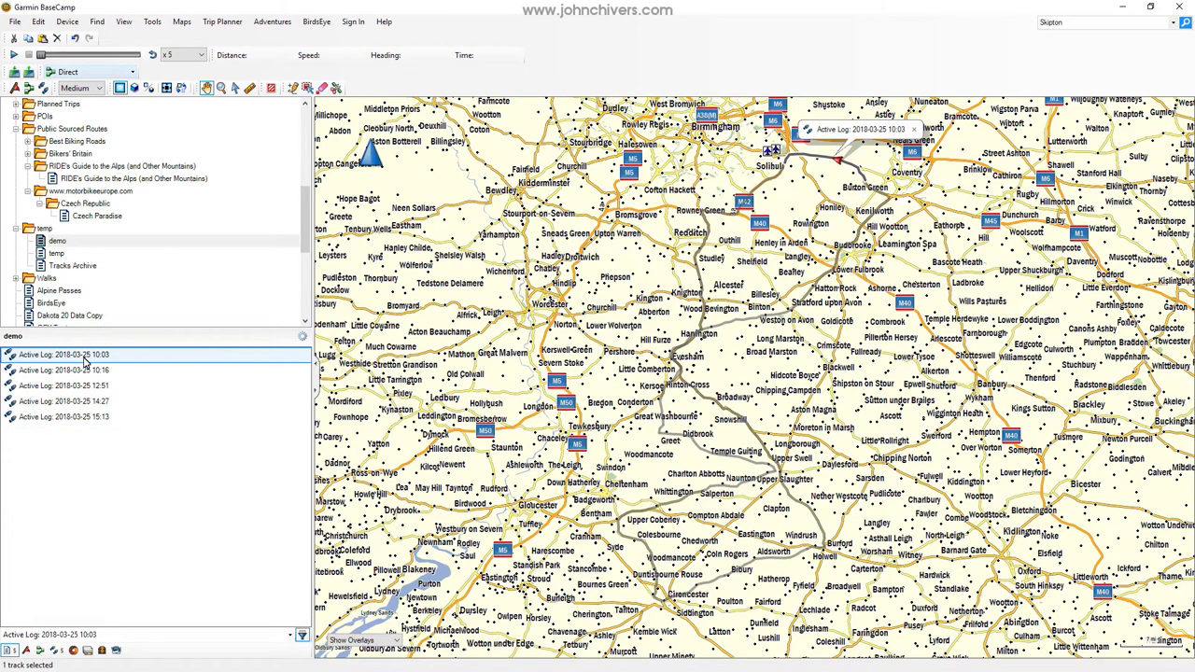
click(88, 371)
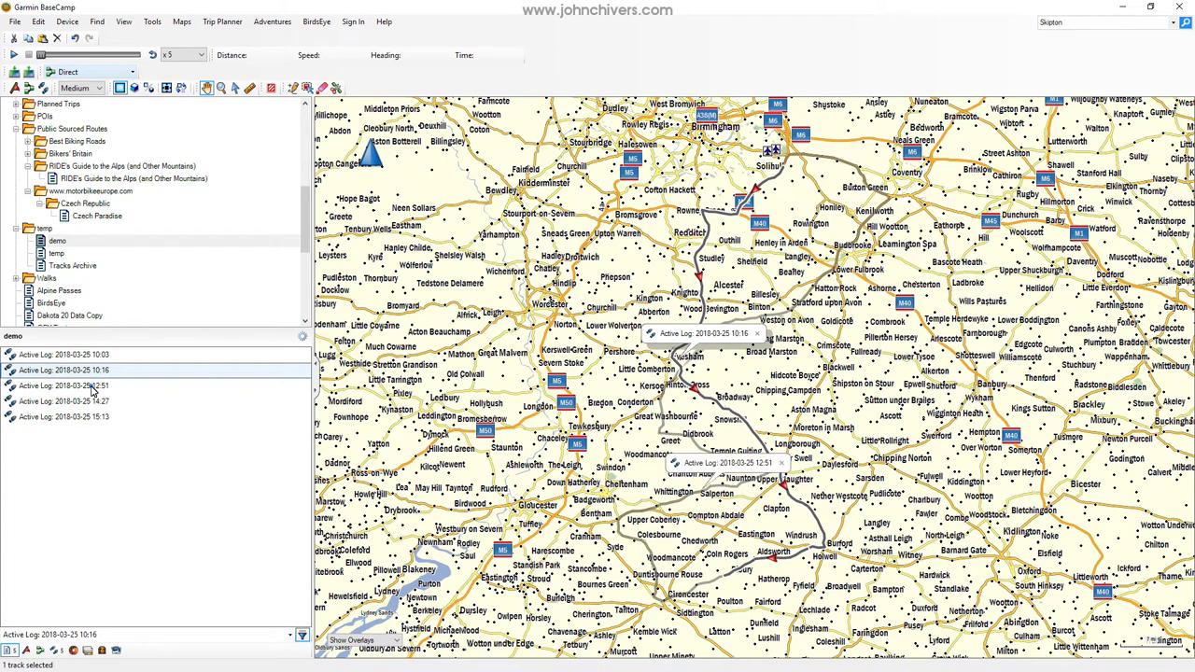
click(92, 387)
click(87, 401)
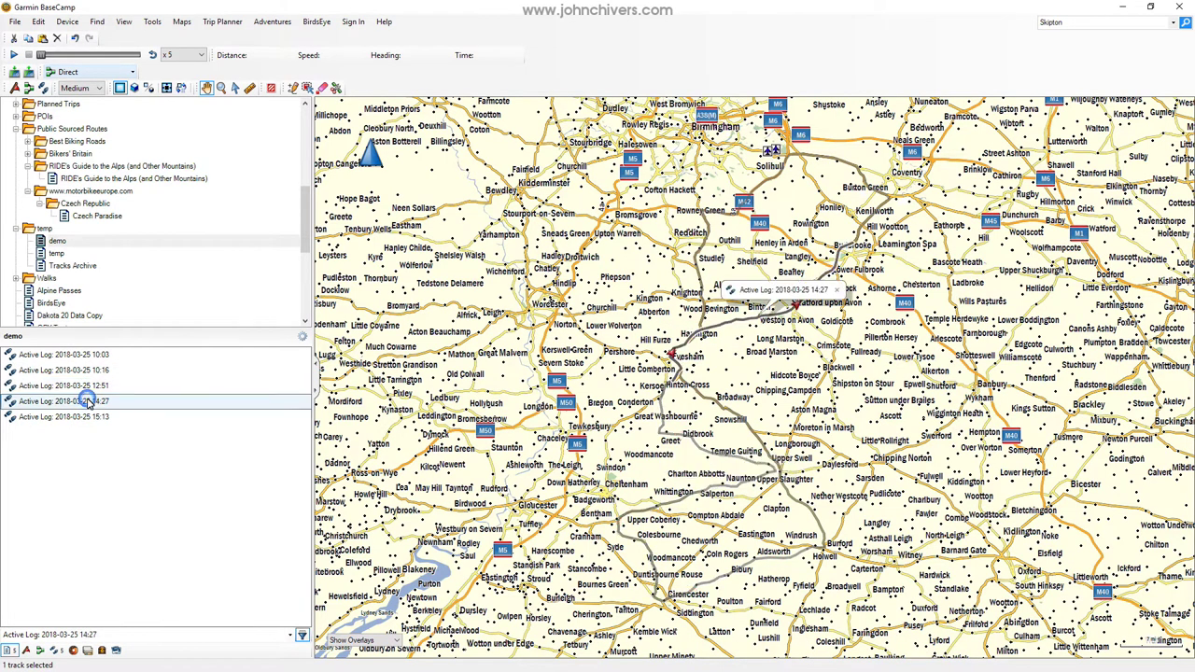
click(88, 418)
- Join the five Active Log tracks in chronological order into one track, checking each section, and delete the original tracks
click(86, 356)
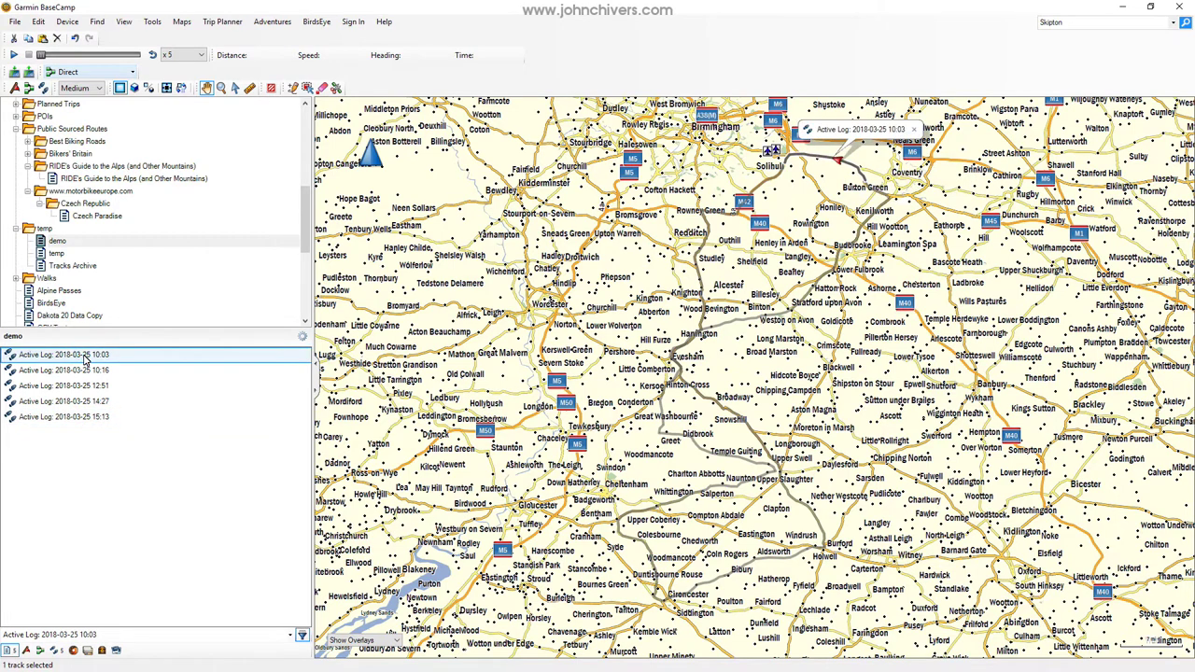
shift+click(79, 419)
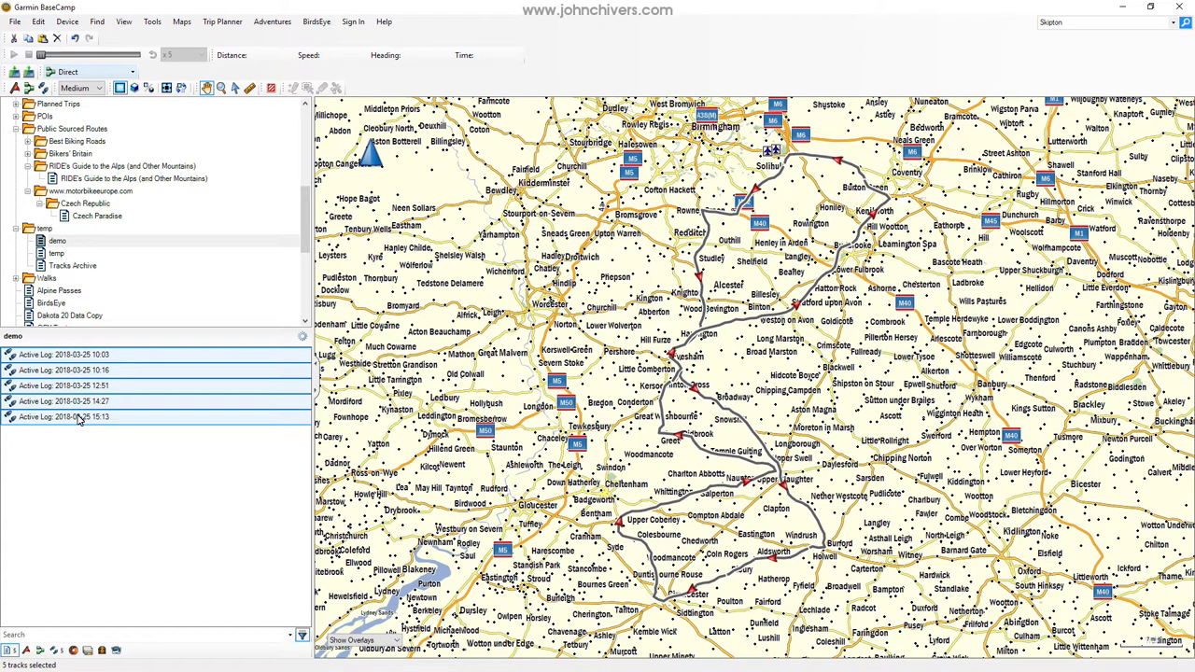
right_click(79, 419)
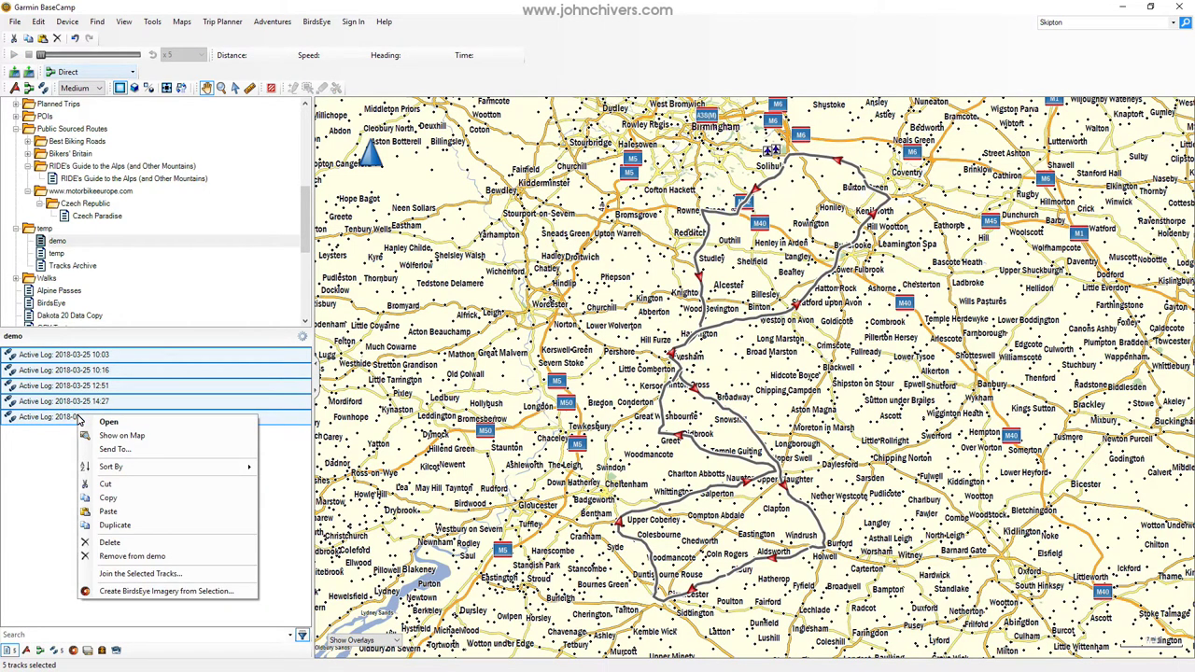
click(138, 573)
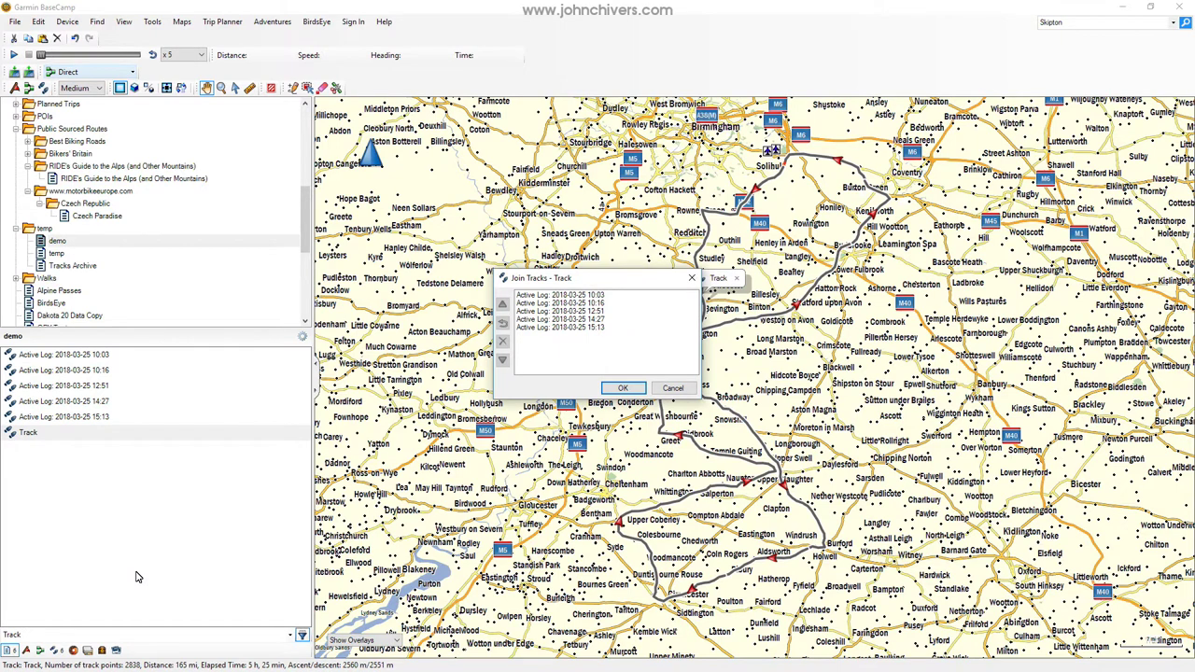
click(552, 320)
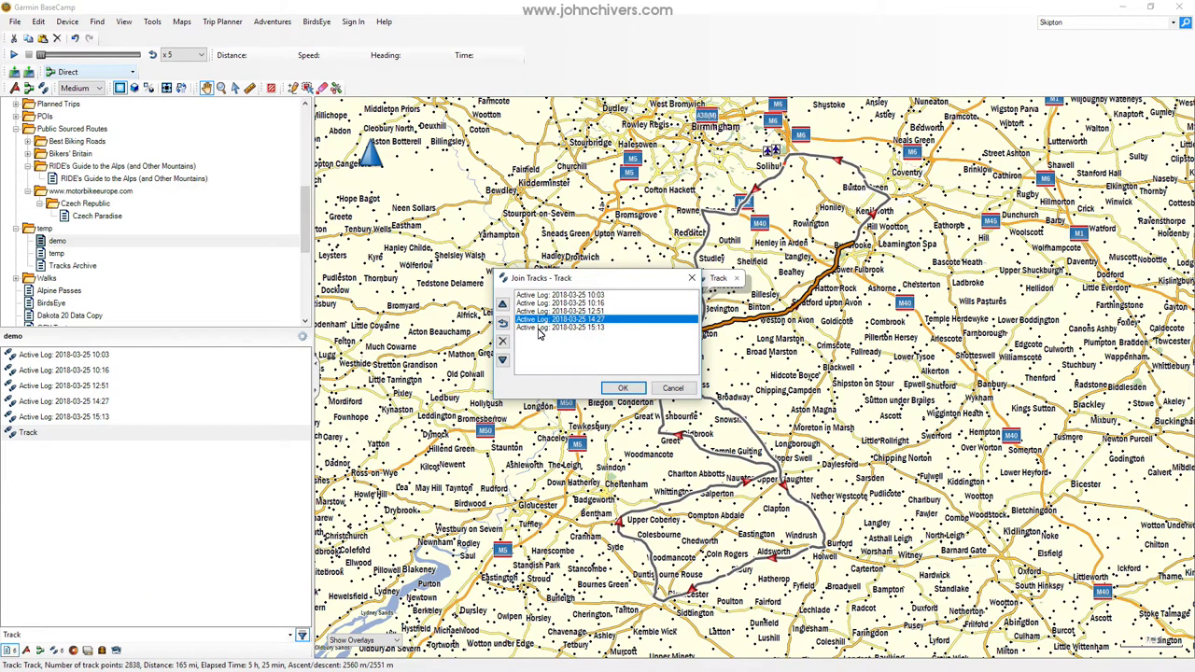
click(539, 329)
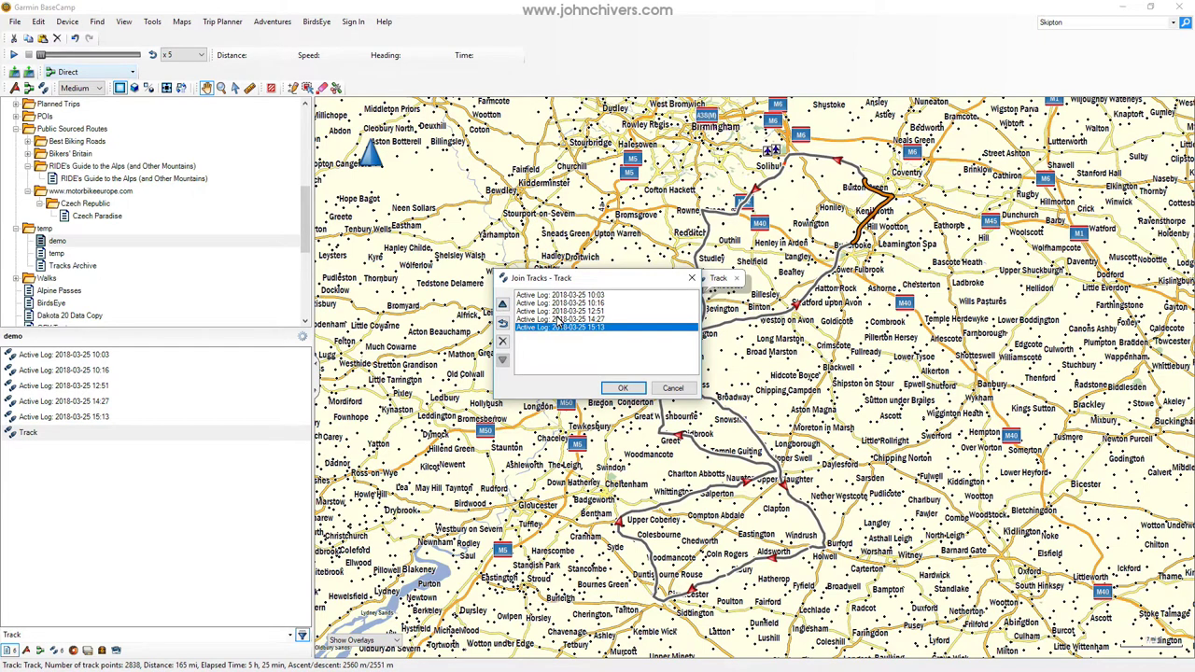
click(558, 320)
click(544, 296)
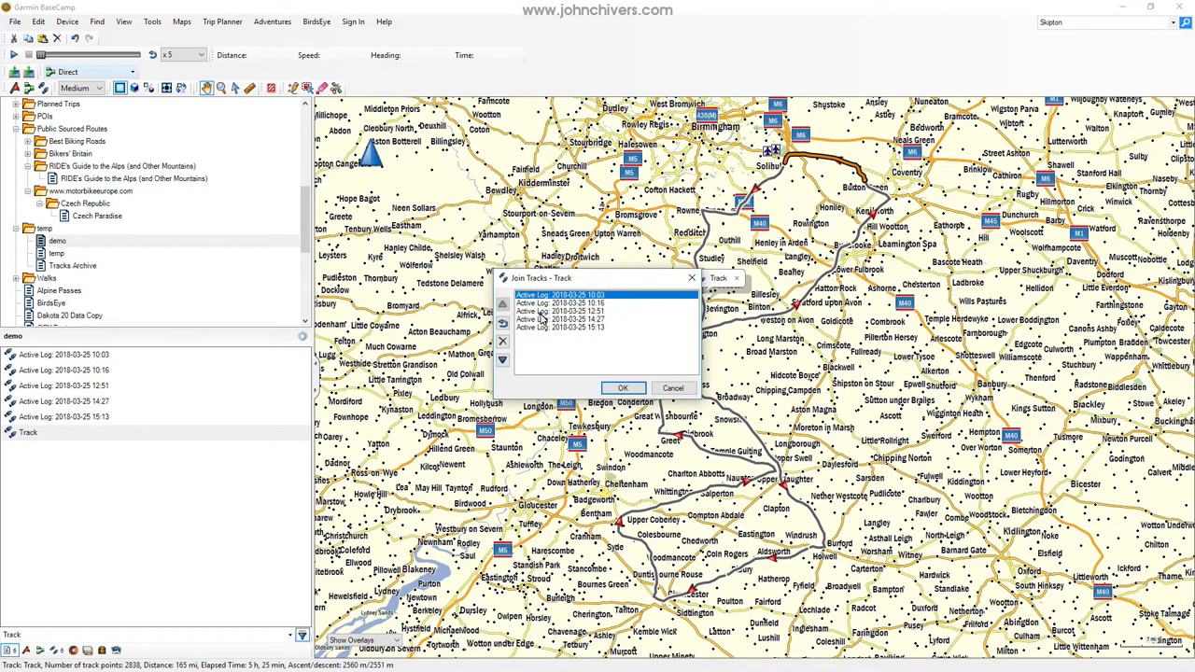
click(542, 311)
click(546, 328)
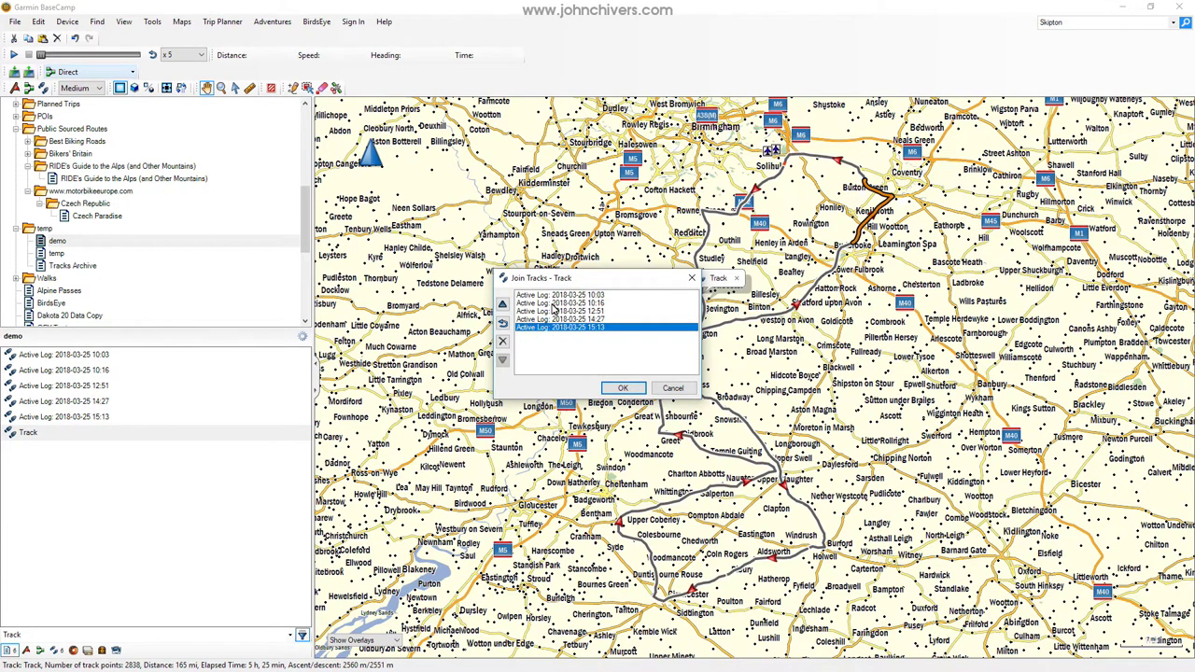
click(625, 391)
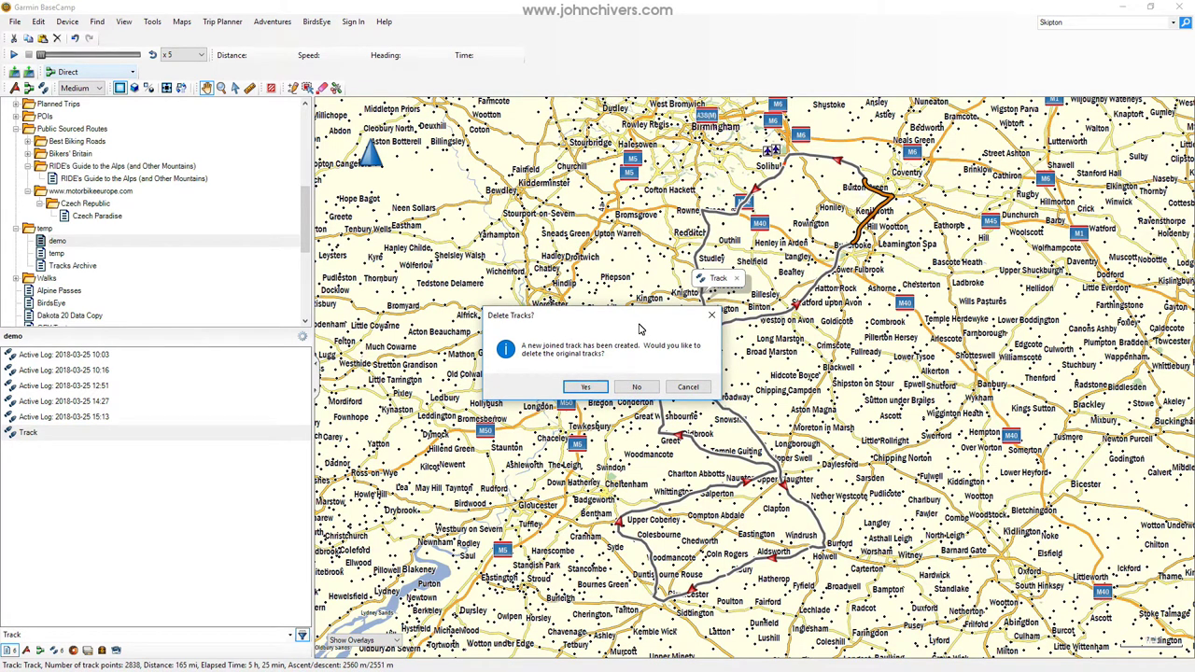
click(585, 386)
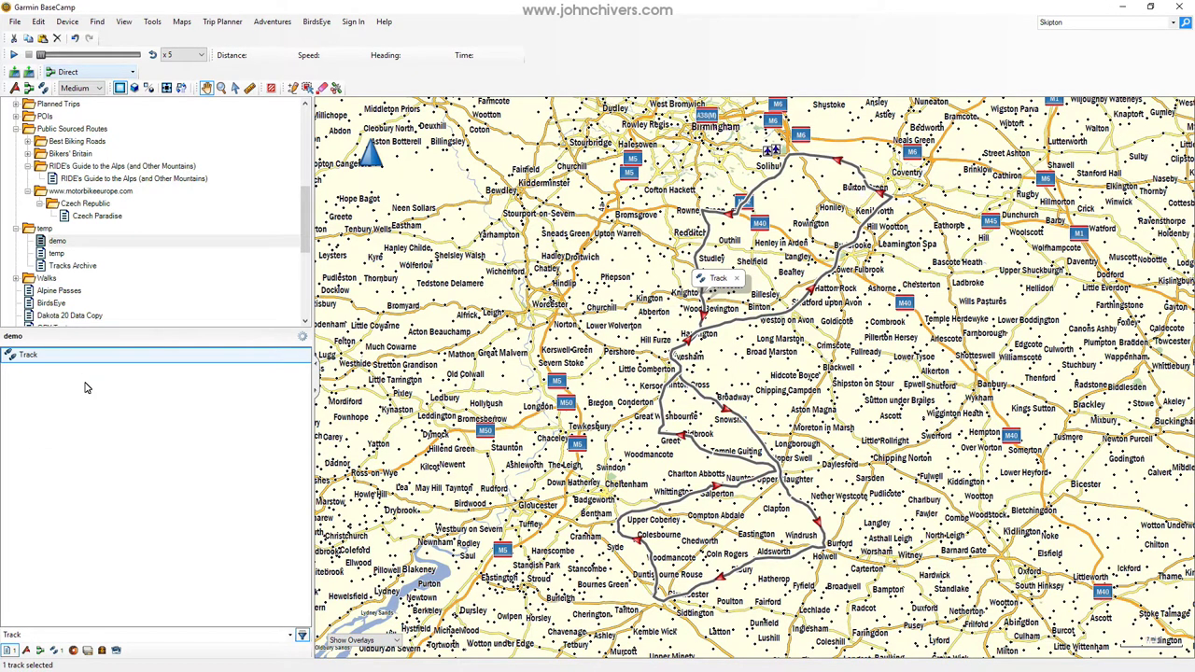
- Open the joined track's properties and set its colour to Red
double_click(41, 355)
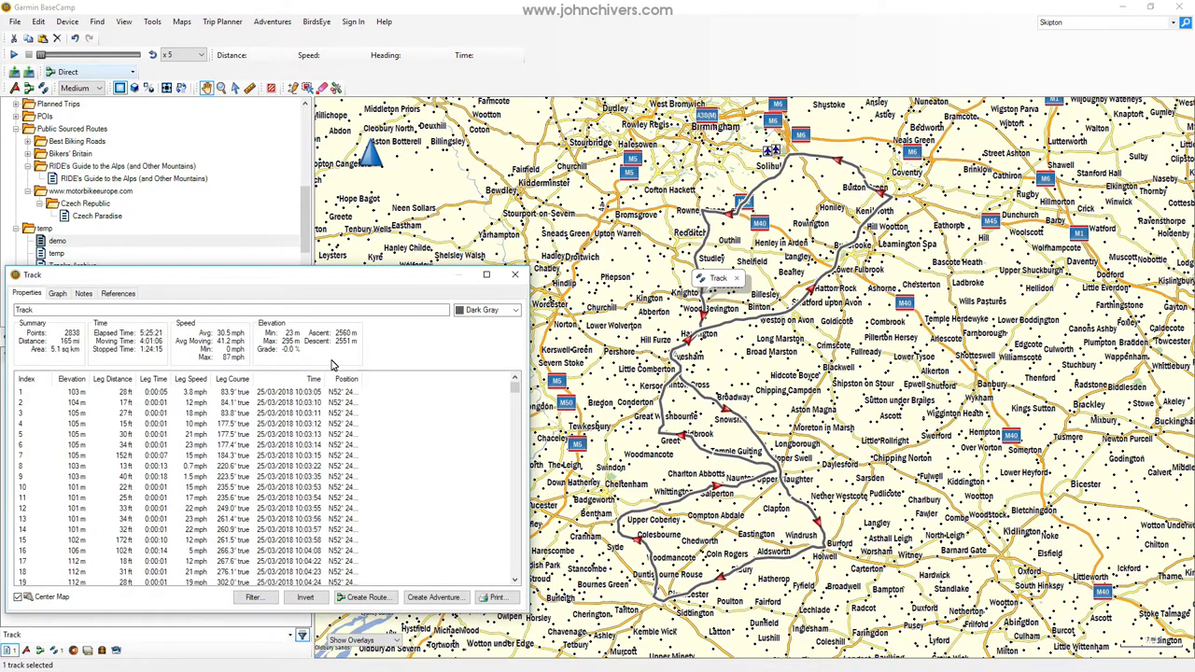
click(504, 310)
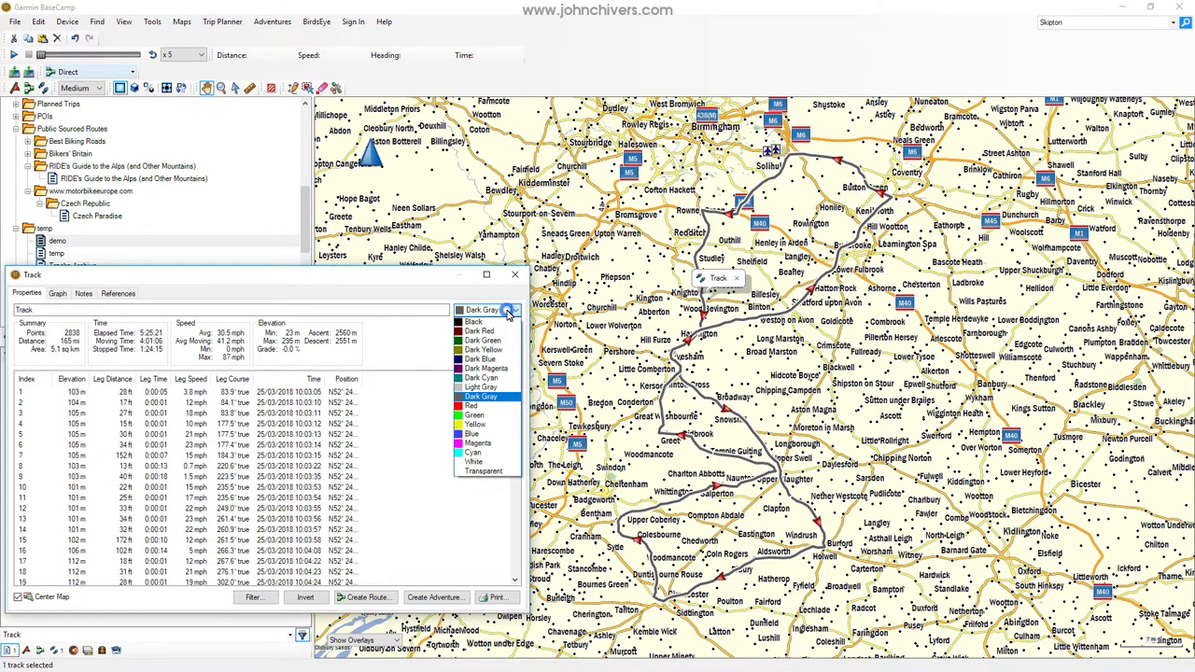
click(495, 407)
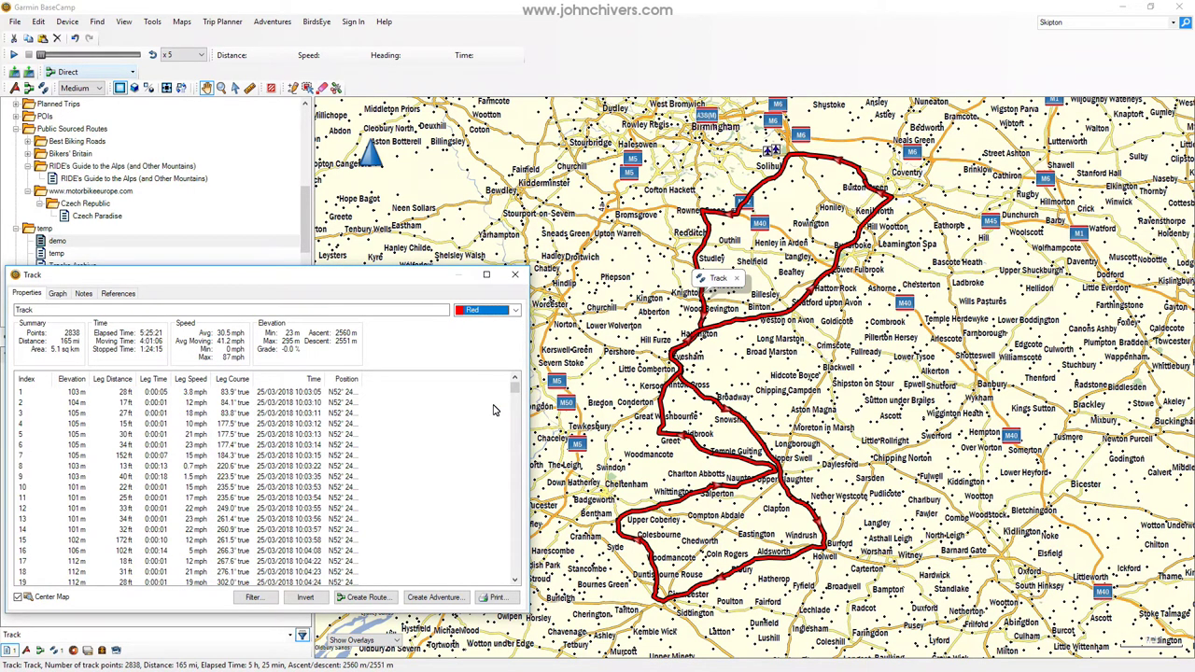
- Try Magenta as the joined track's colour, and set it back to Red
click(512, 312)
click(513, 446)
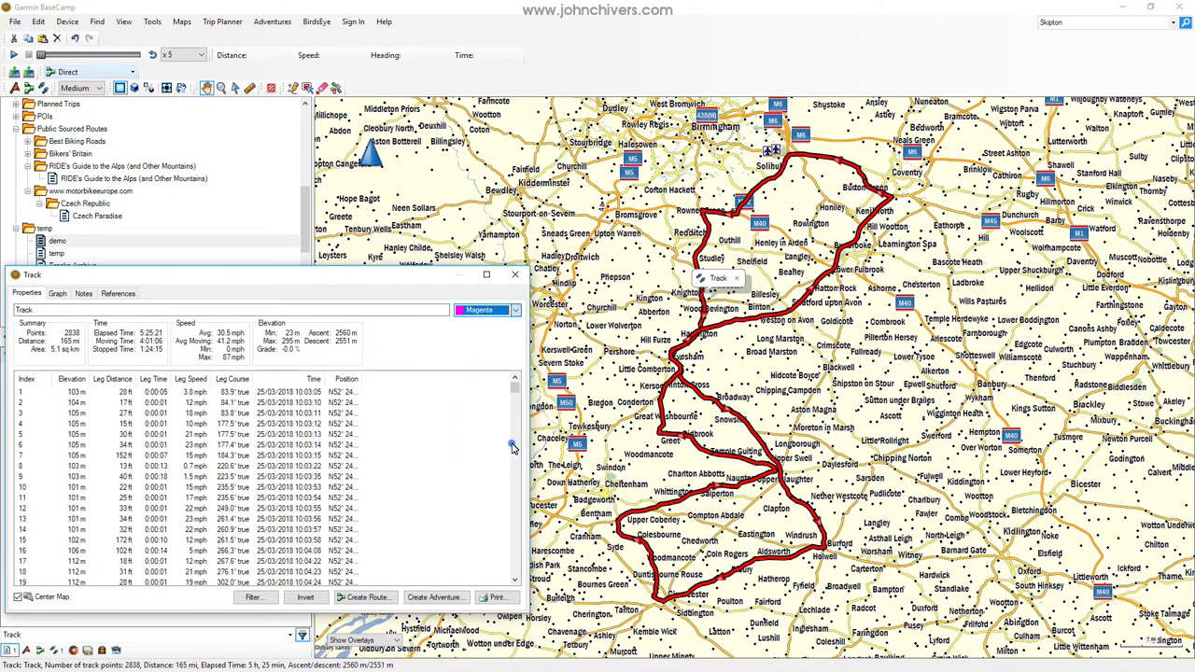
click(517, 311)
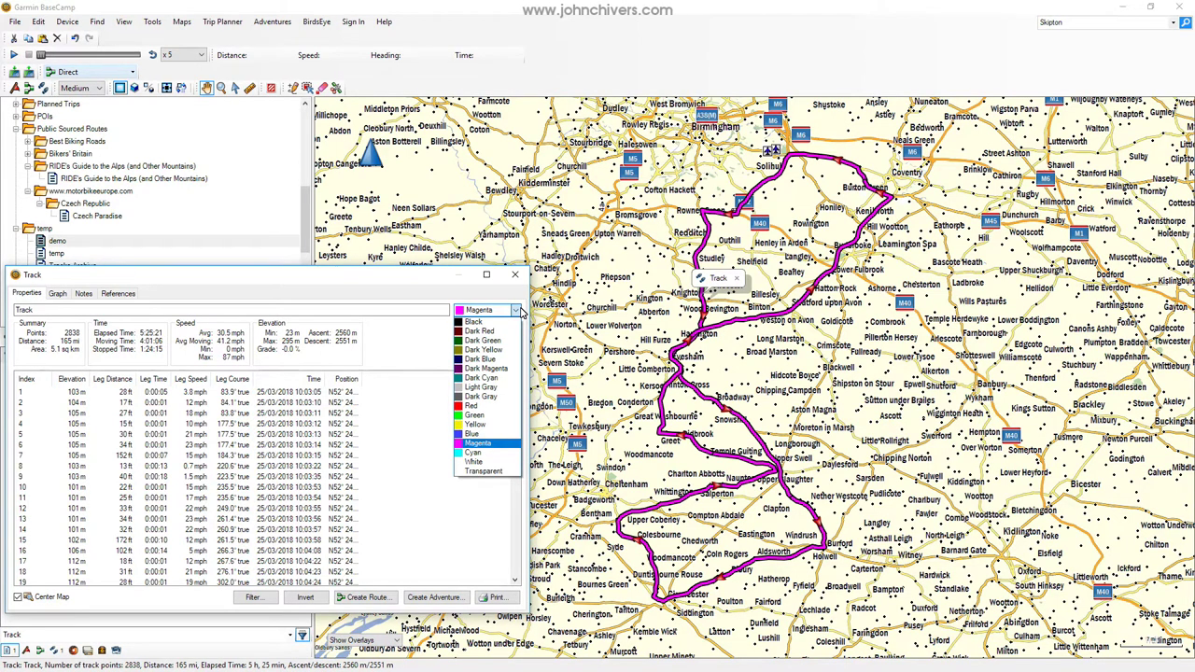
click(486, 405)
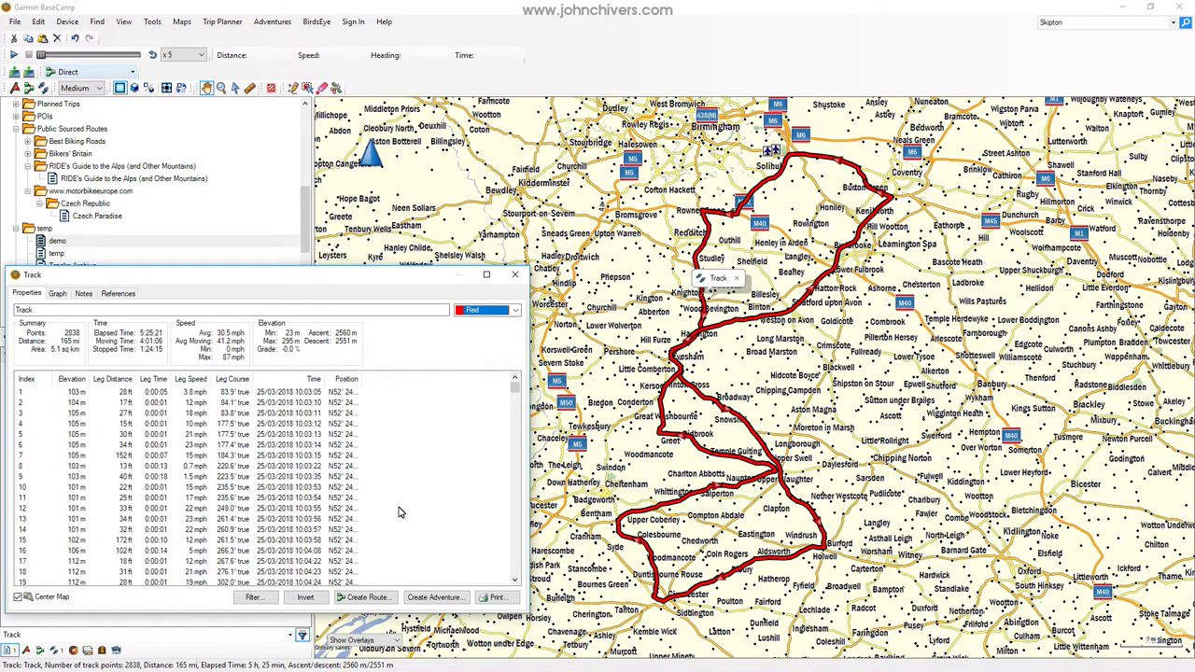
- Rename the joined track as Cotswolds Ride and close its properties
click(112, 310)
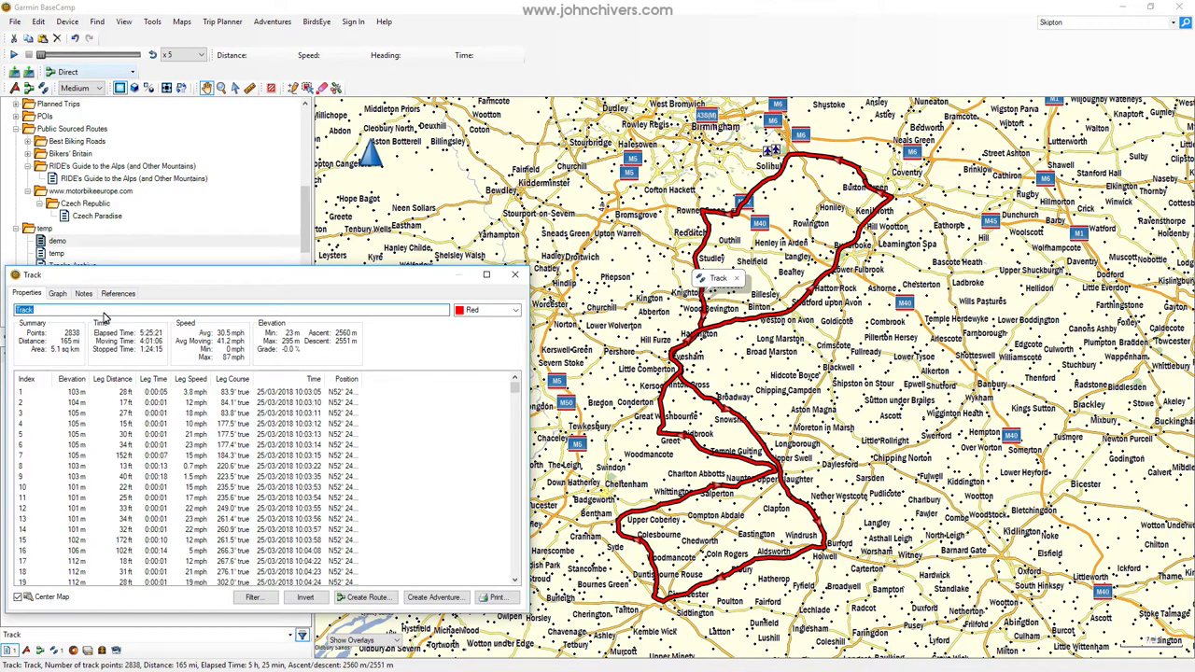
text(Cot)
key(Return)
text(swolds Ride)
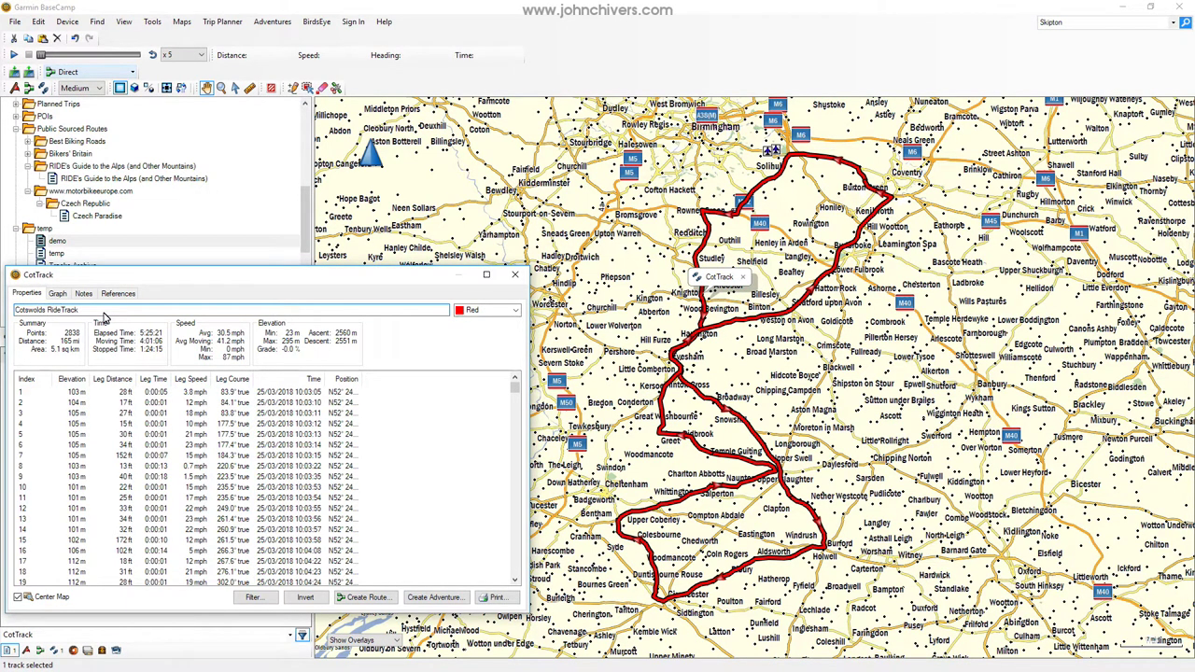
key(Return)
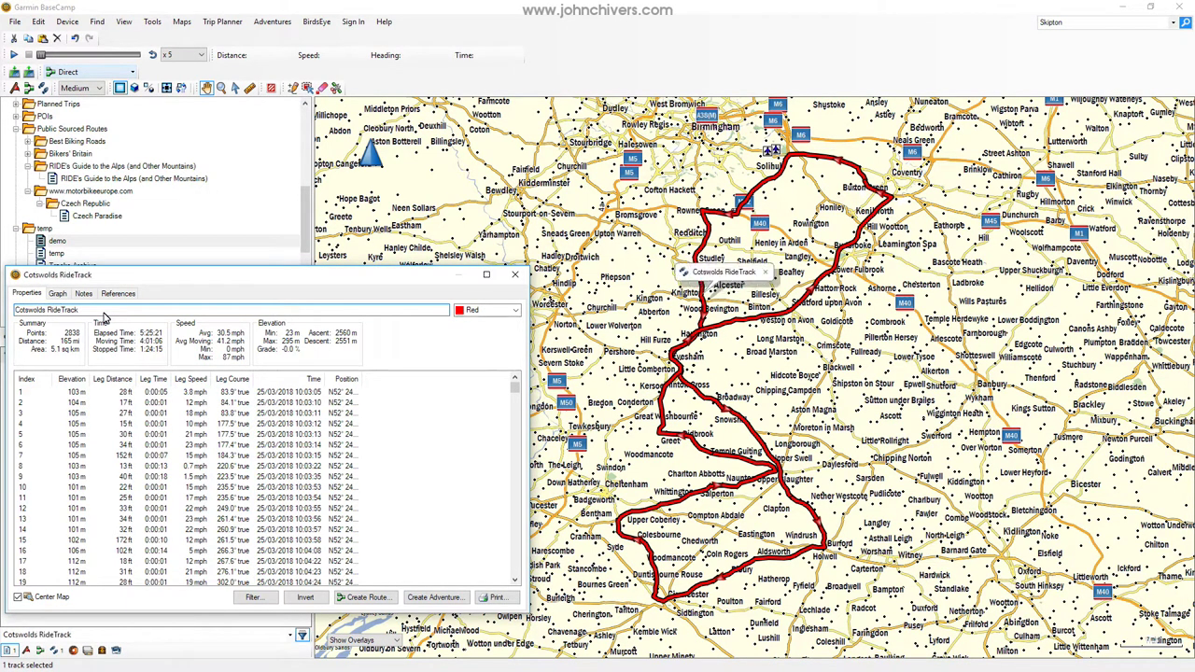
key(Return)
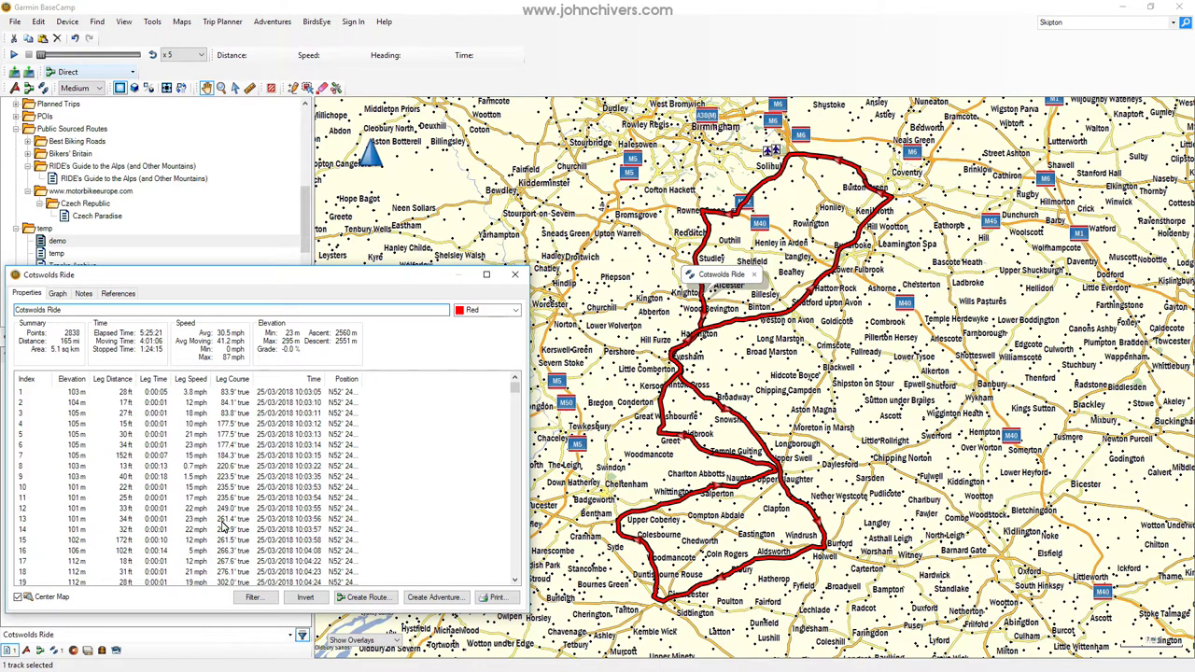
click(514, 275)
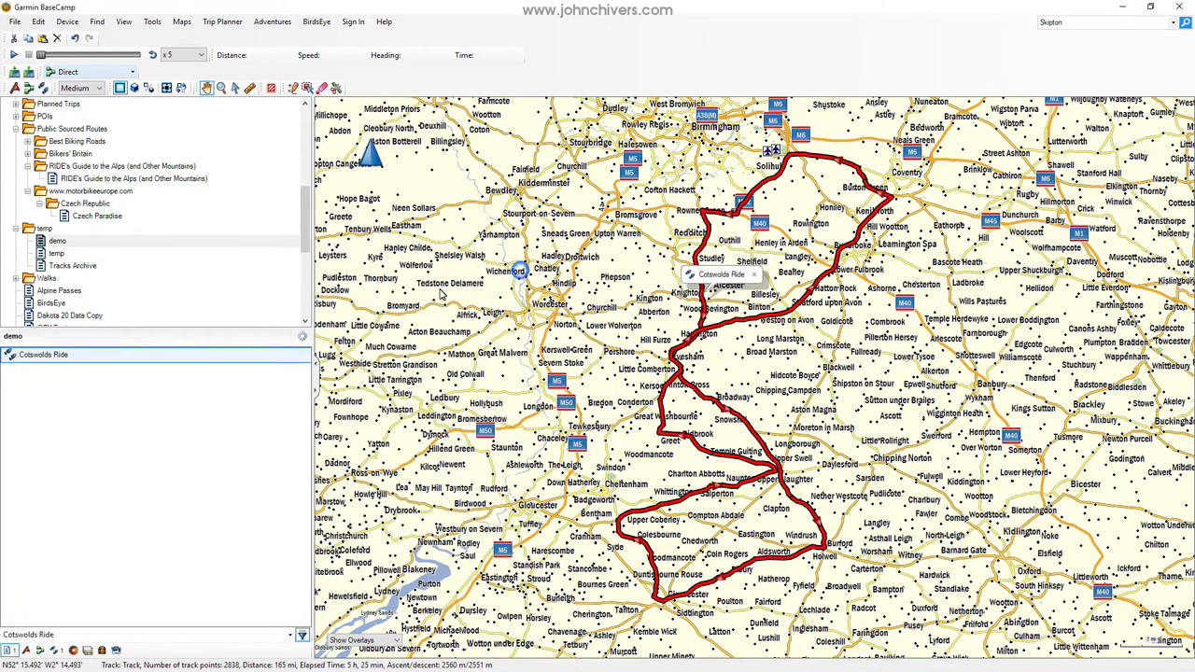
right_click(35, 364)
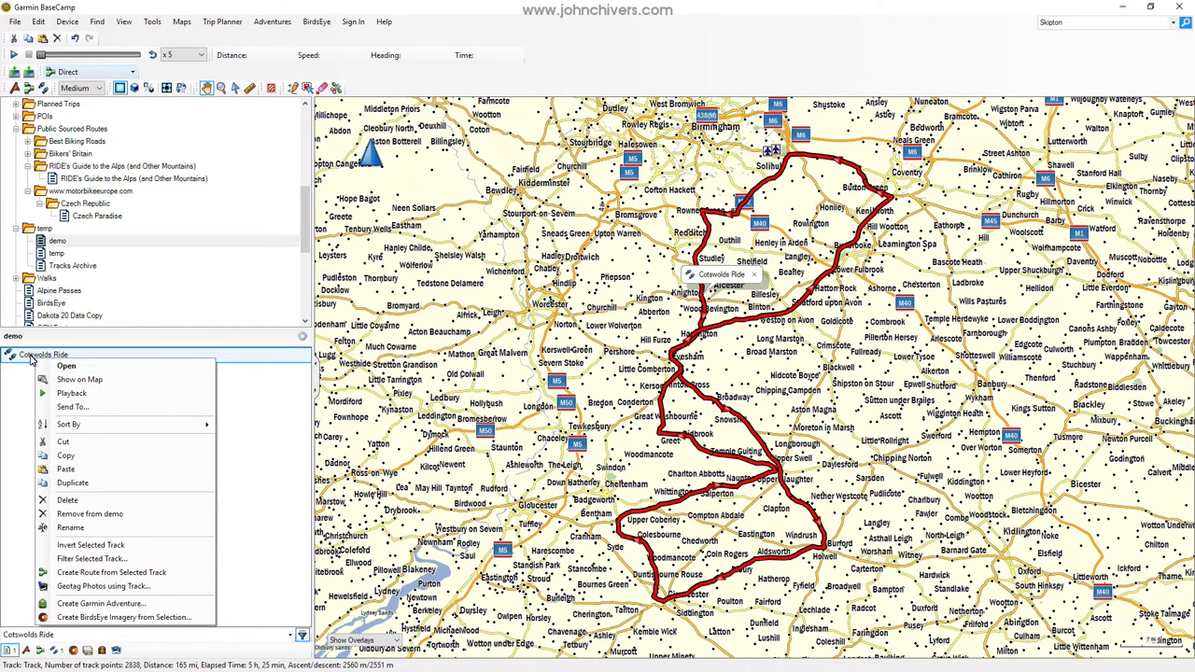
drag(833, 172, 819, 226)
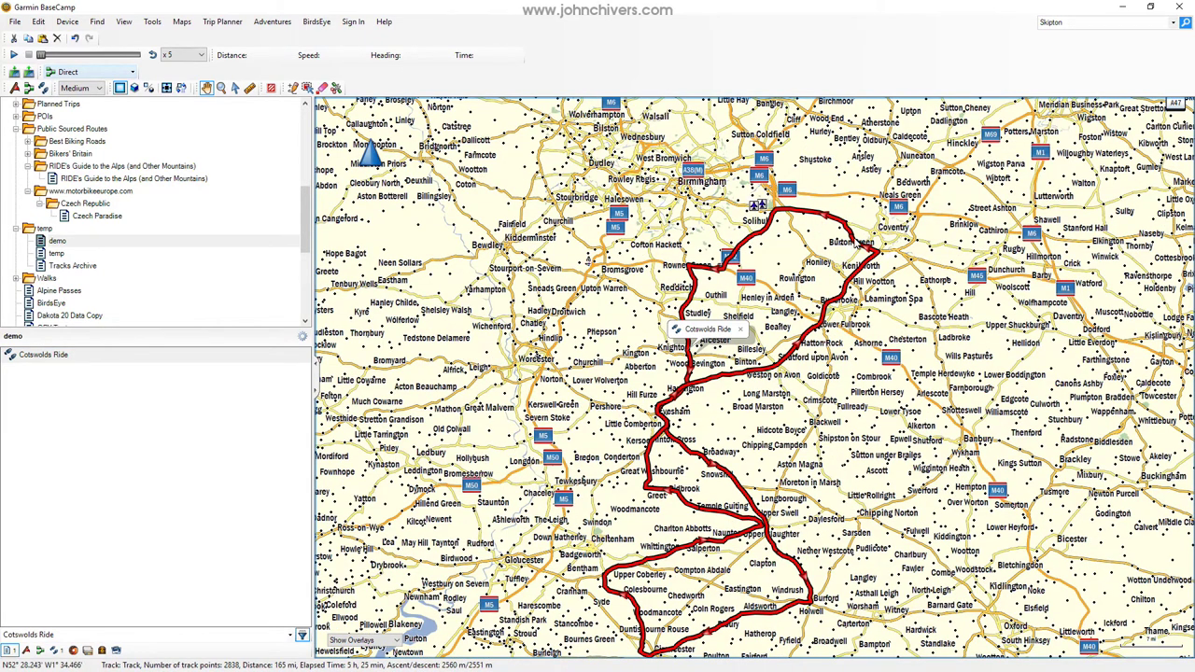
scroll(852, 217, up, 1)
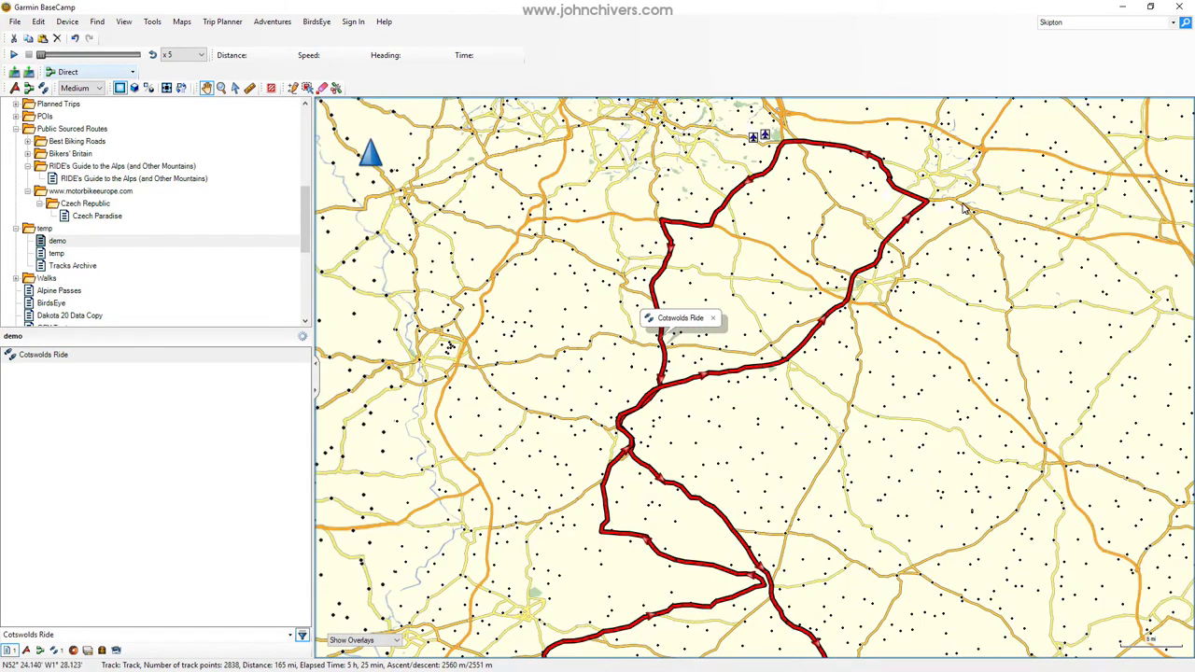
- Reopen the Cotswolds Ride properties, widen the Position column and examine the recorded speed, time and position of the track points
double_click(43, 357)
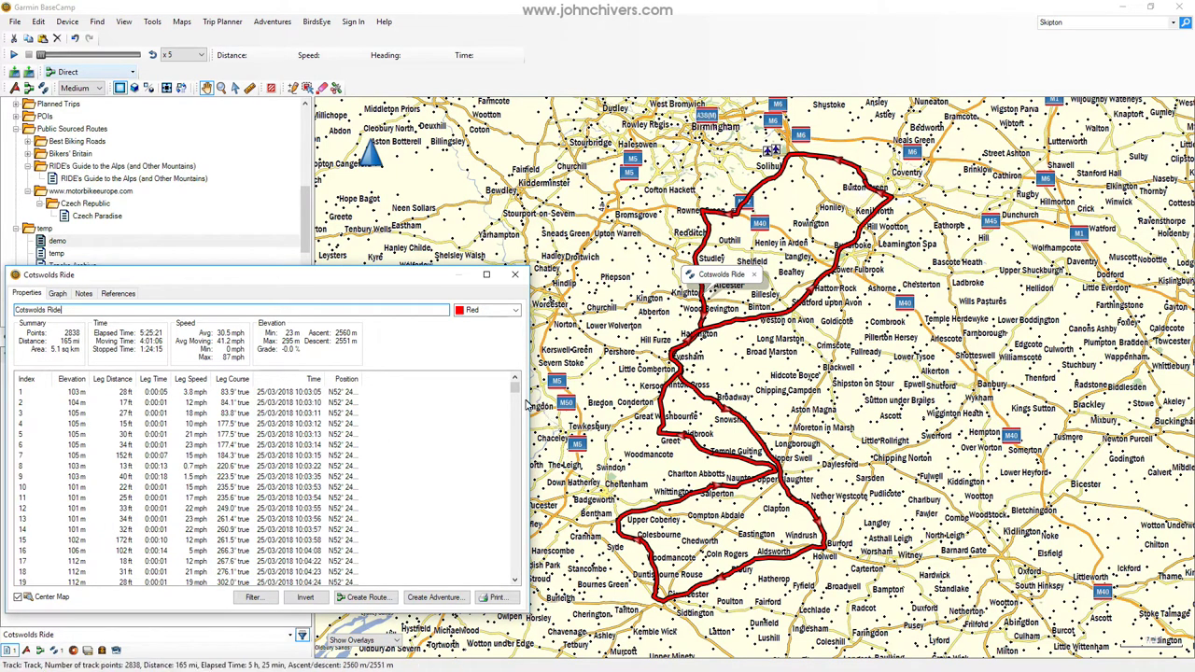
drag(516, 393, 498, 377)
drag(362, 386, 423, 383)
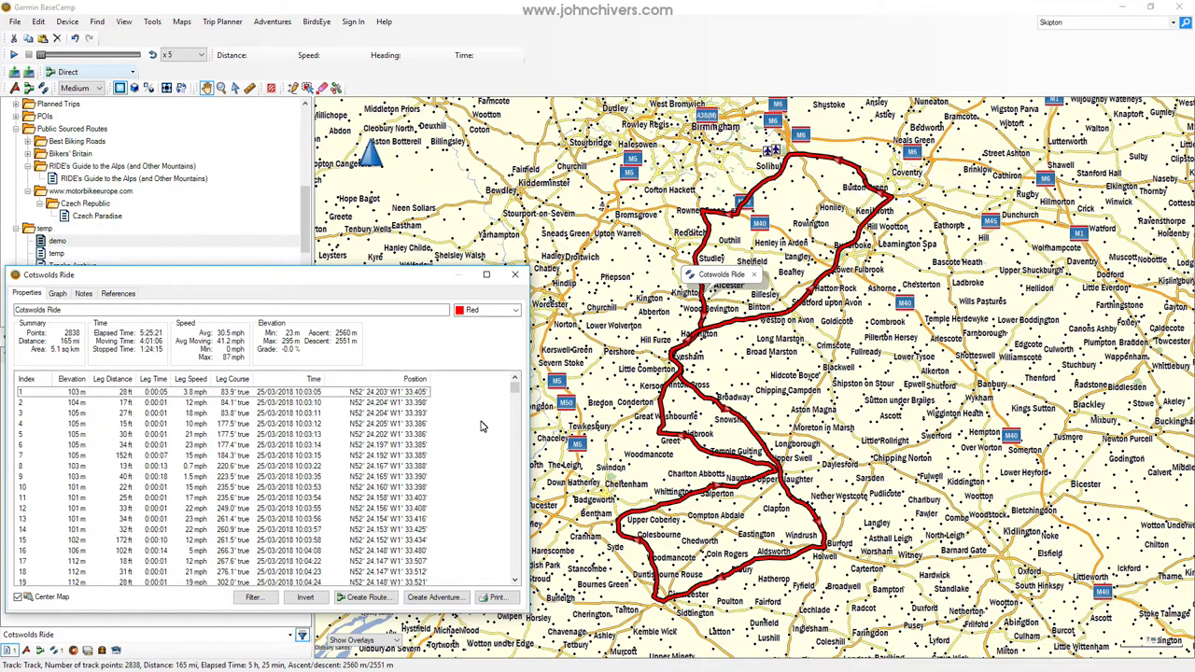
drag(512, 391, 514, 402)
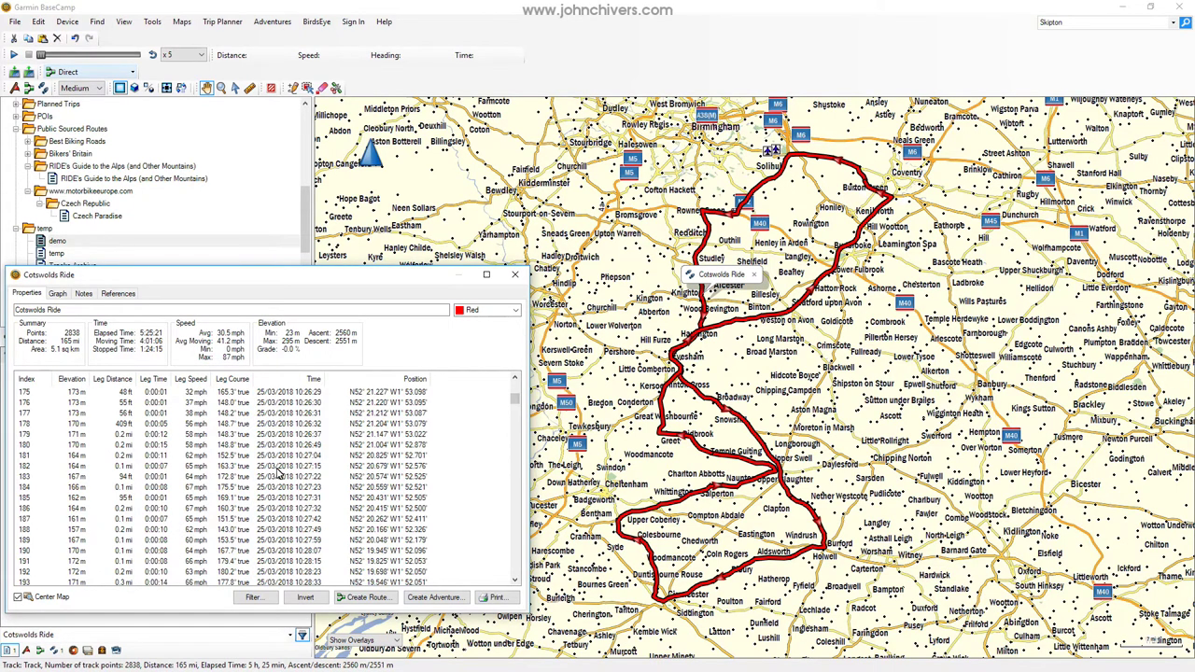
mouse_move(515, 404)
mouse_down()
mouse_move(532, 480)
mouse_move(527, 577)
mouse_move(519, 393)
mouse_up()
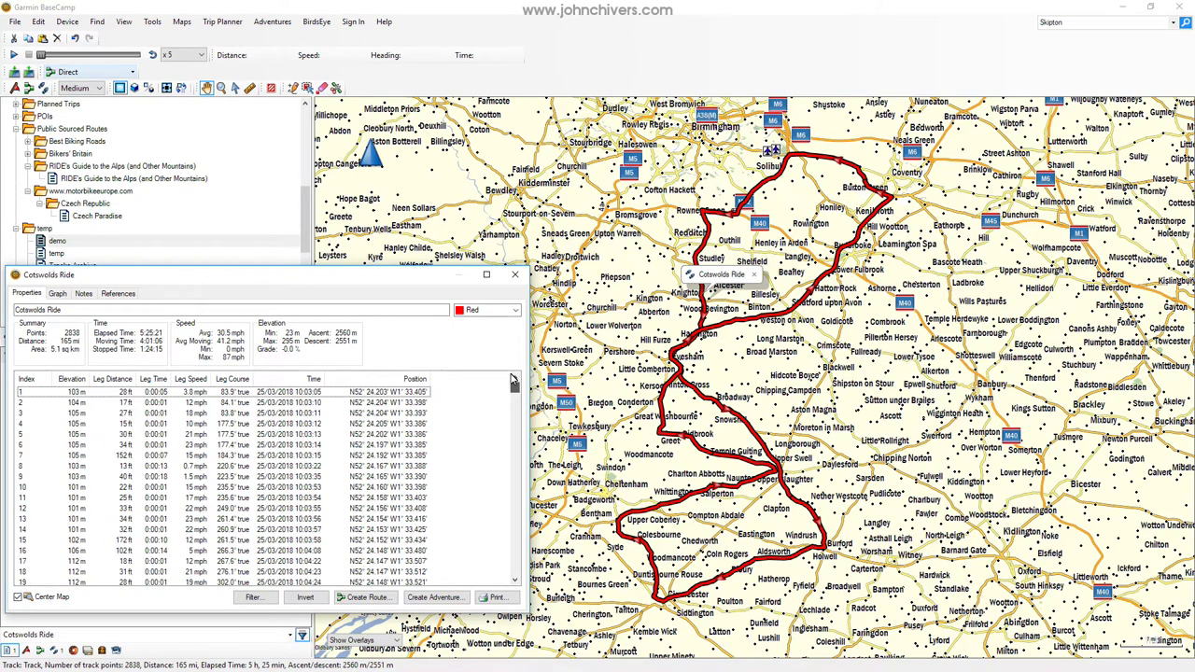
- View the Cotswolds Ride graph as Elevation and as Speed, try its zoom option, and return it to Elevation
click(54, 311)
click(57, 295)
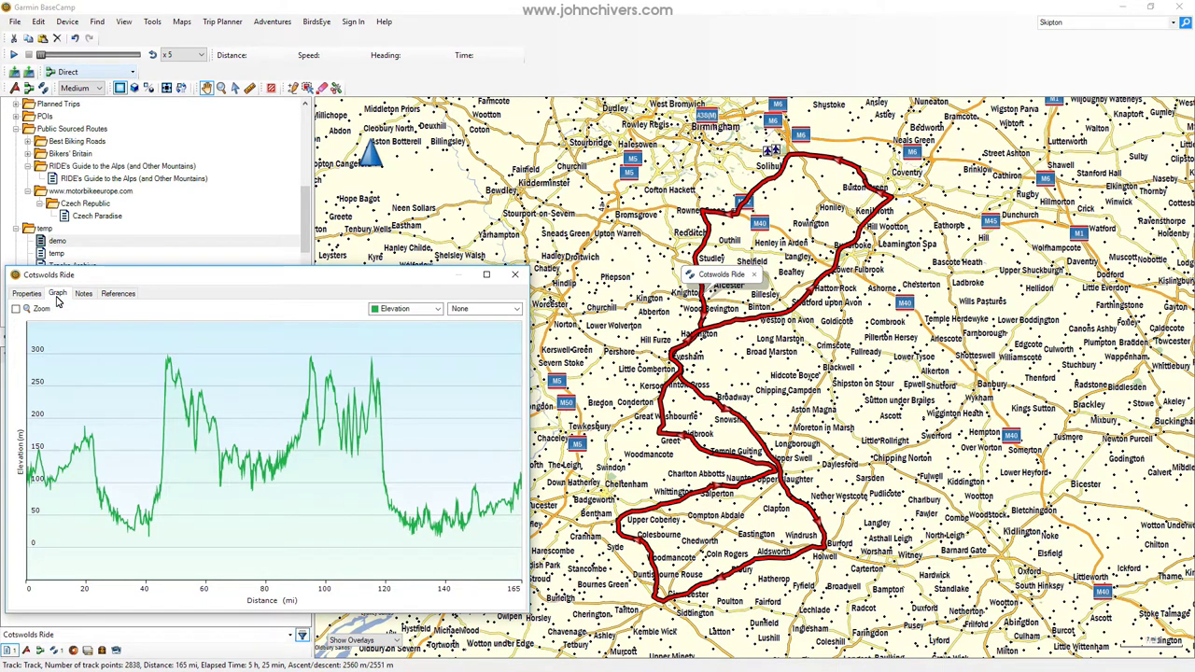
click(434, 315)
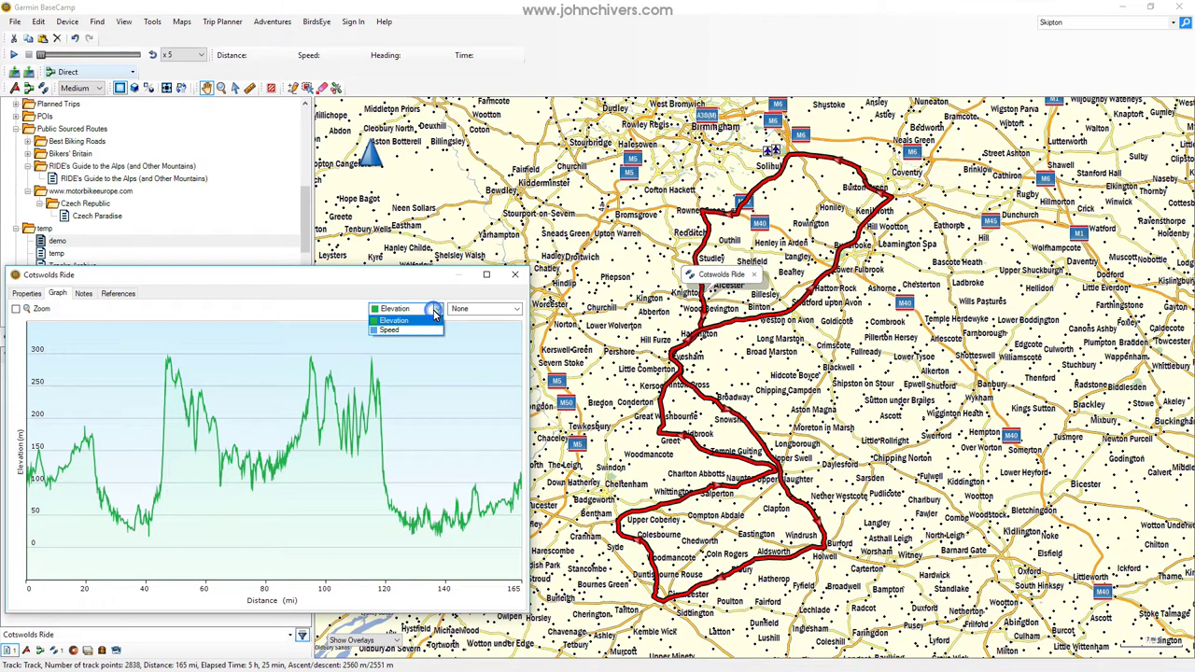
click(416, 330)
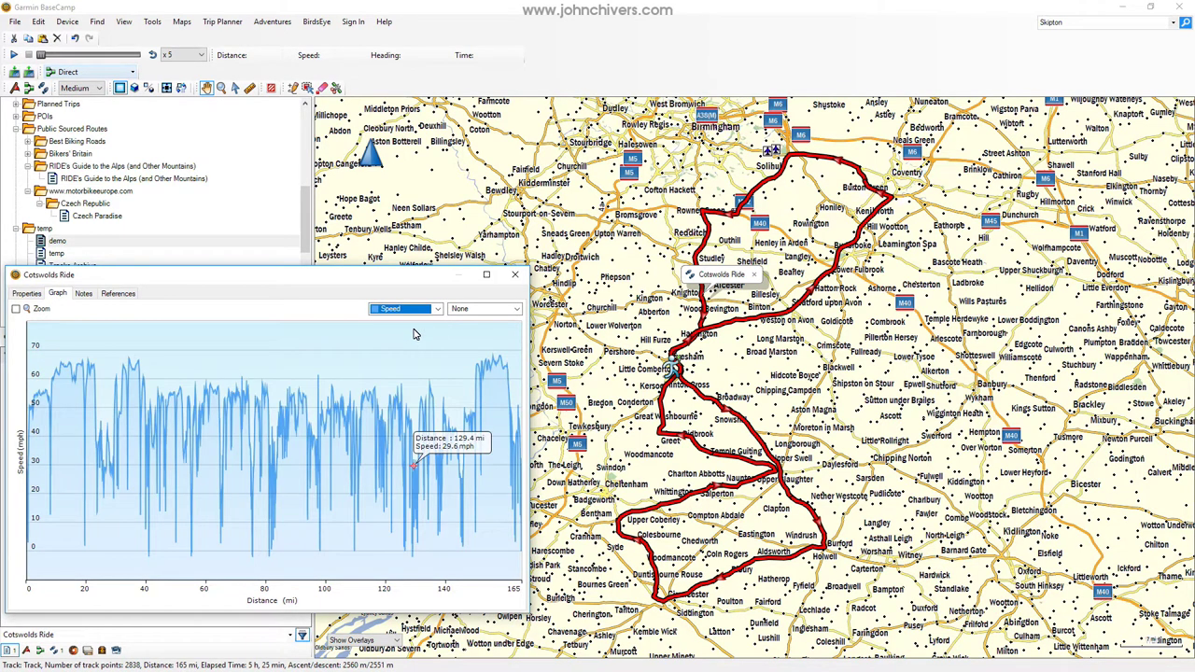
click(438, 311)
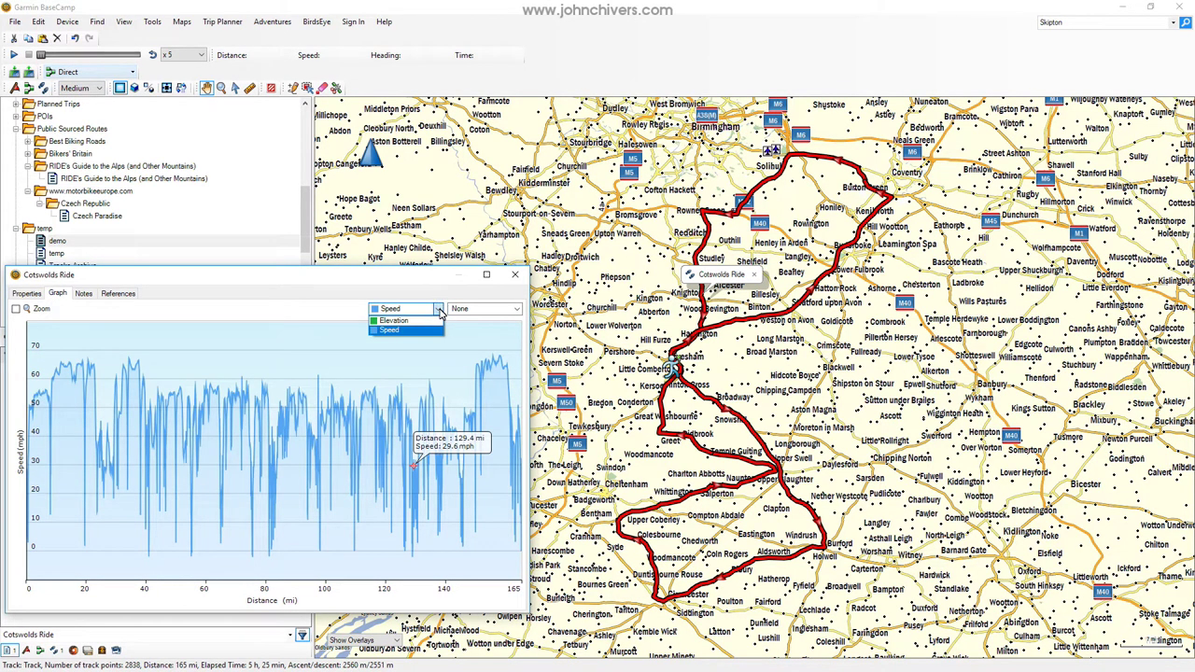
click(439, 311)
click(15, 310)
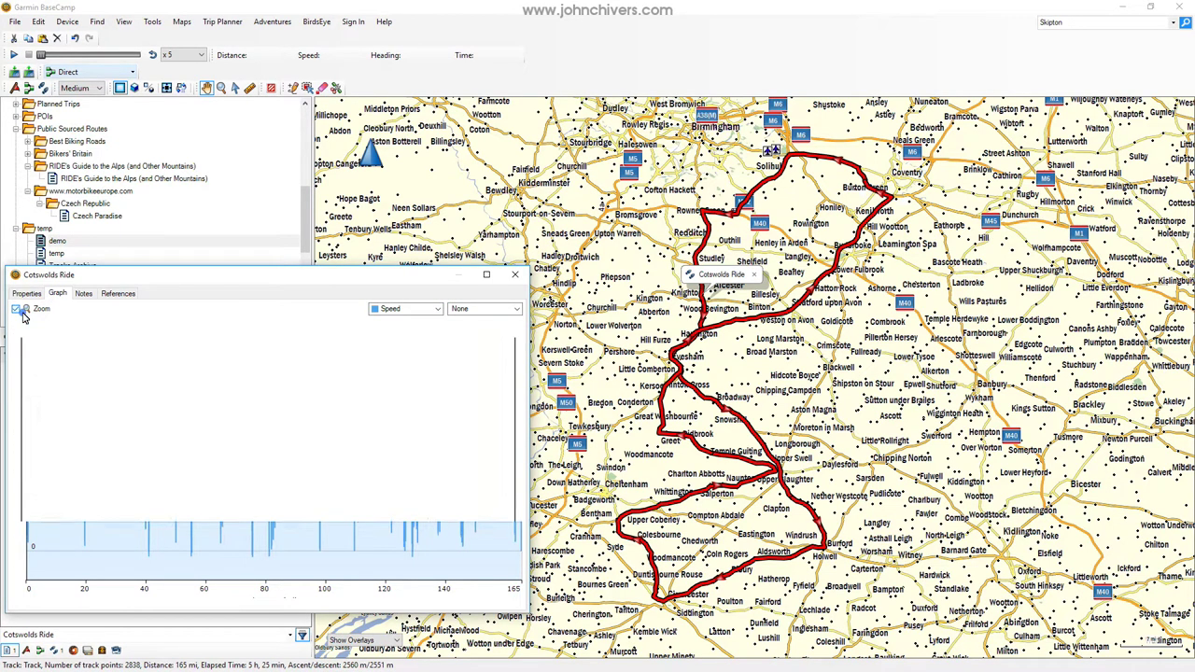
click(19, 311)
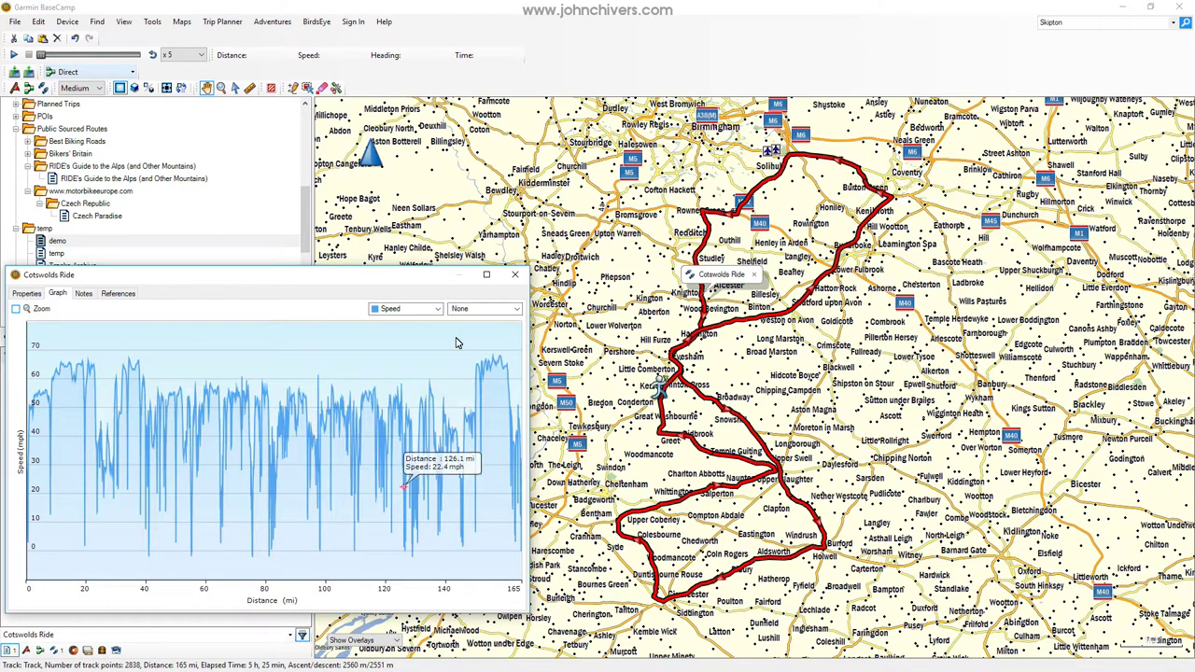
click(435, 310)
click(412, 321)
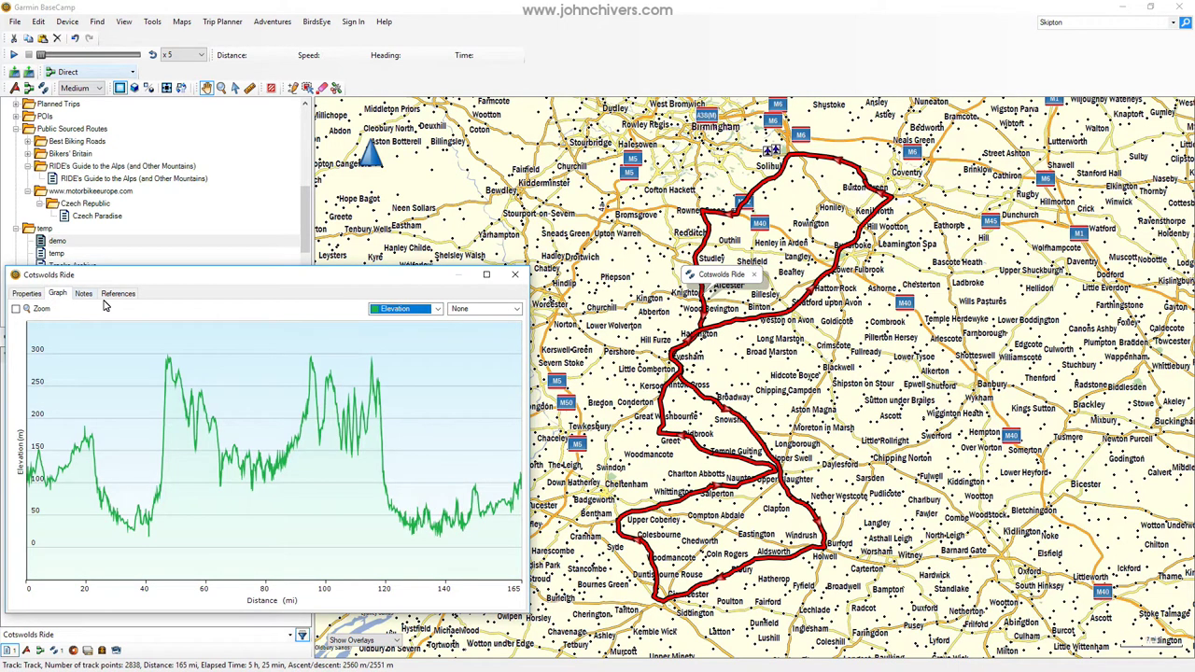
- Return to the track's point list and show track point 1 on the map
click(29, 293)
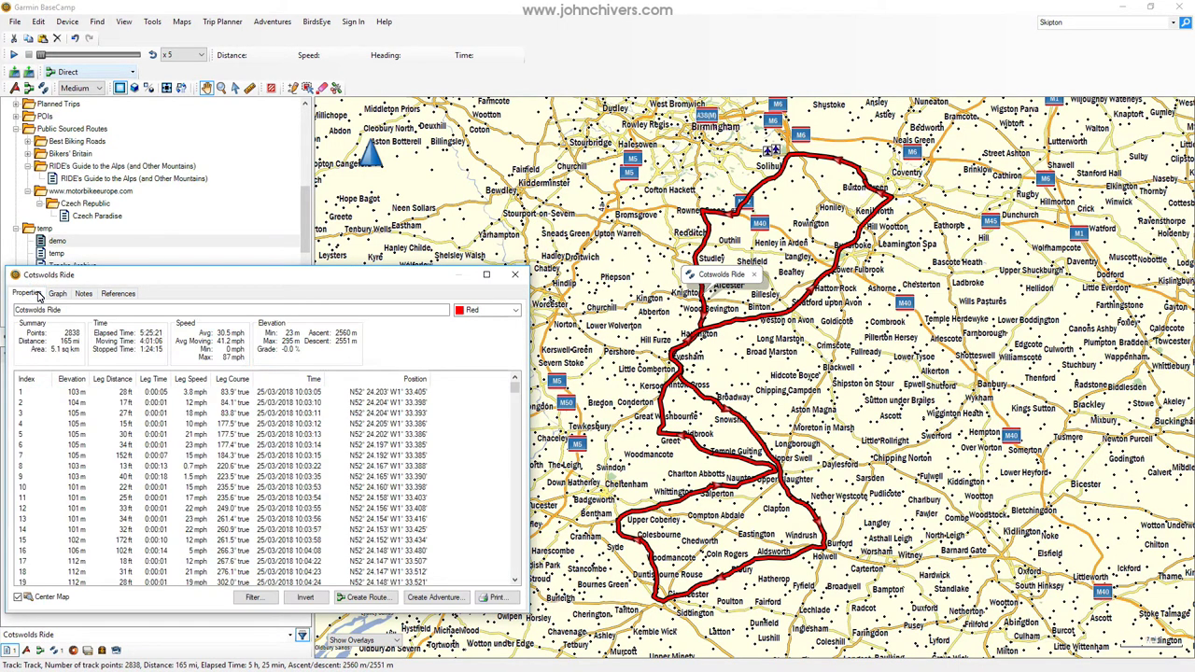
click(84, 393)
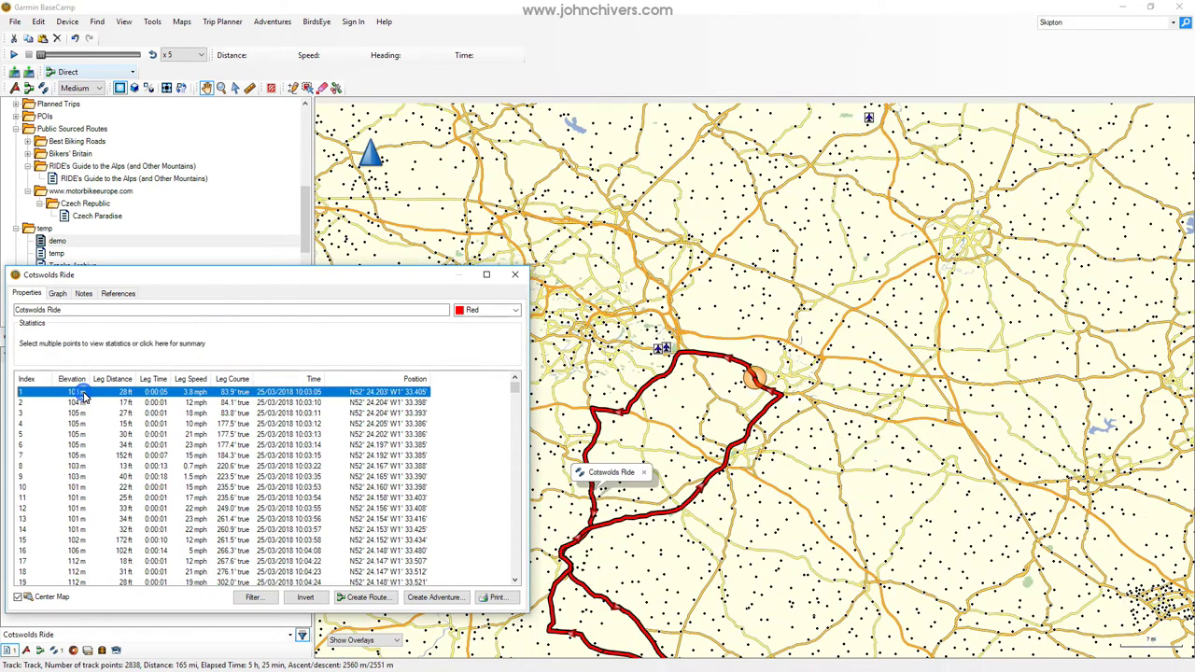
right_click(84, 396)
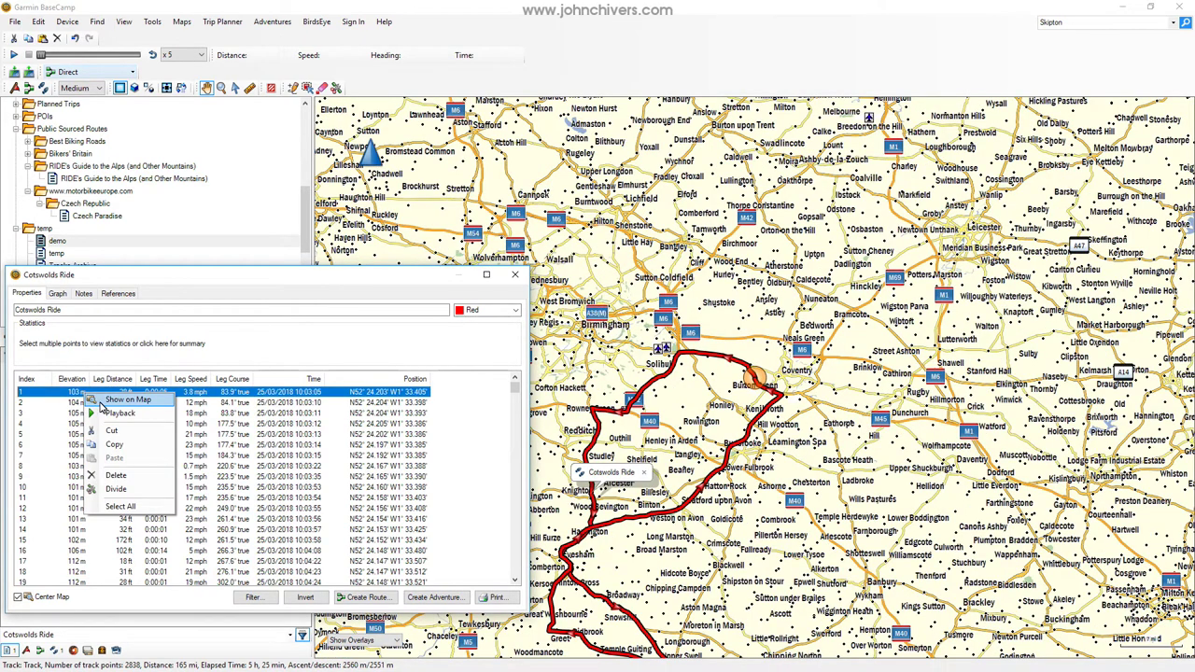
click(101, 406)
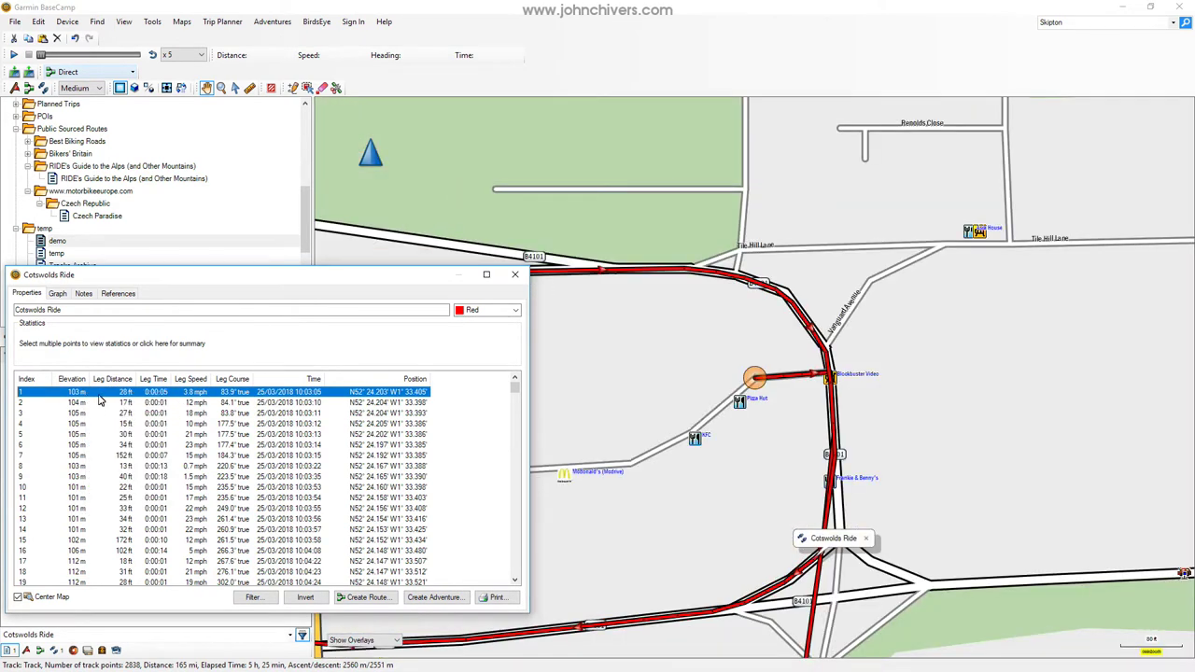
right_click(98, 396)
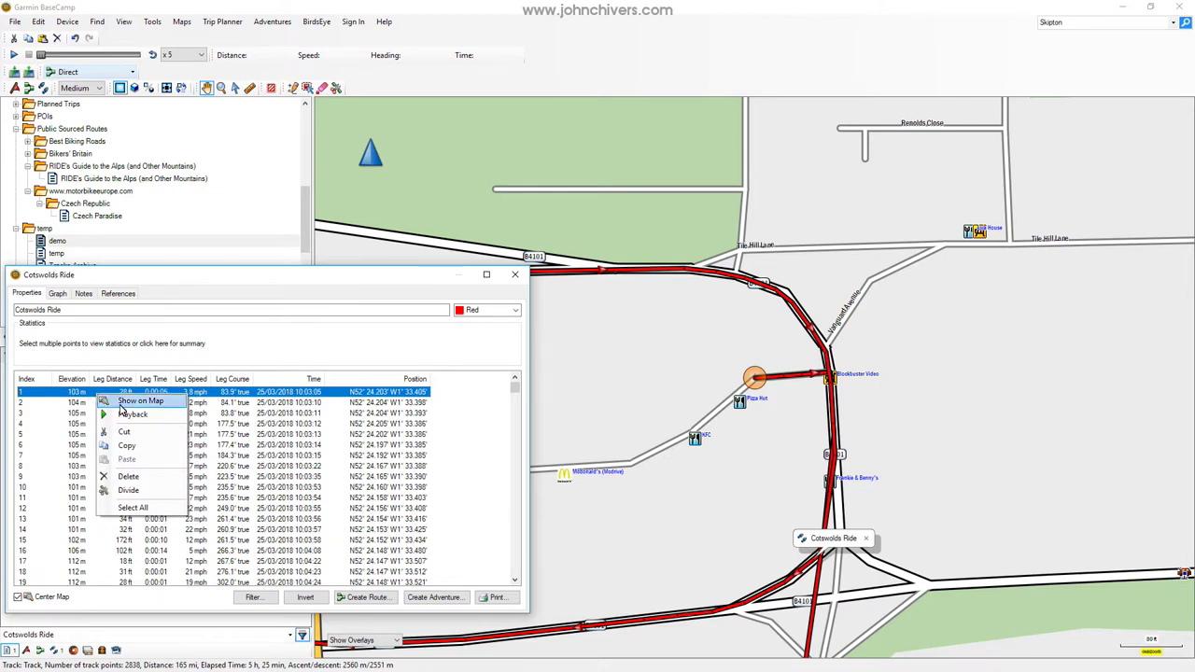
click(107, 400)
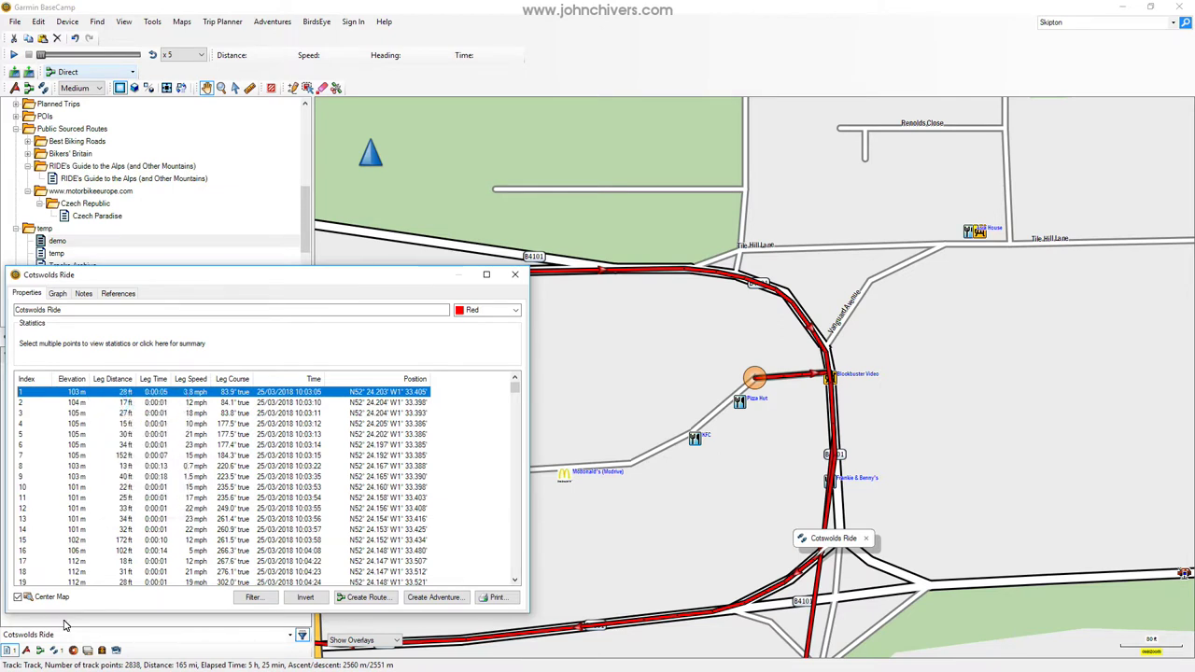
- Step through the track points one by one from point 2 and follow their positions along the road on the map
click(92, 403)
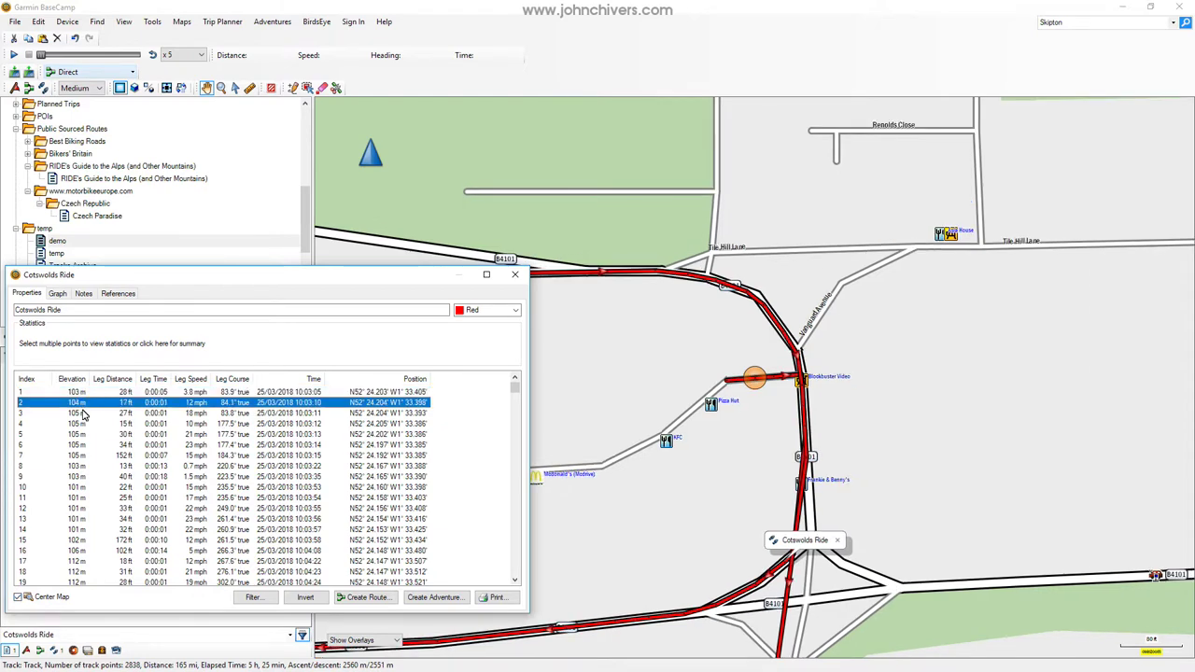
key(Down)
key(Down)
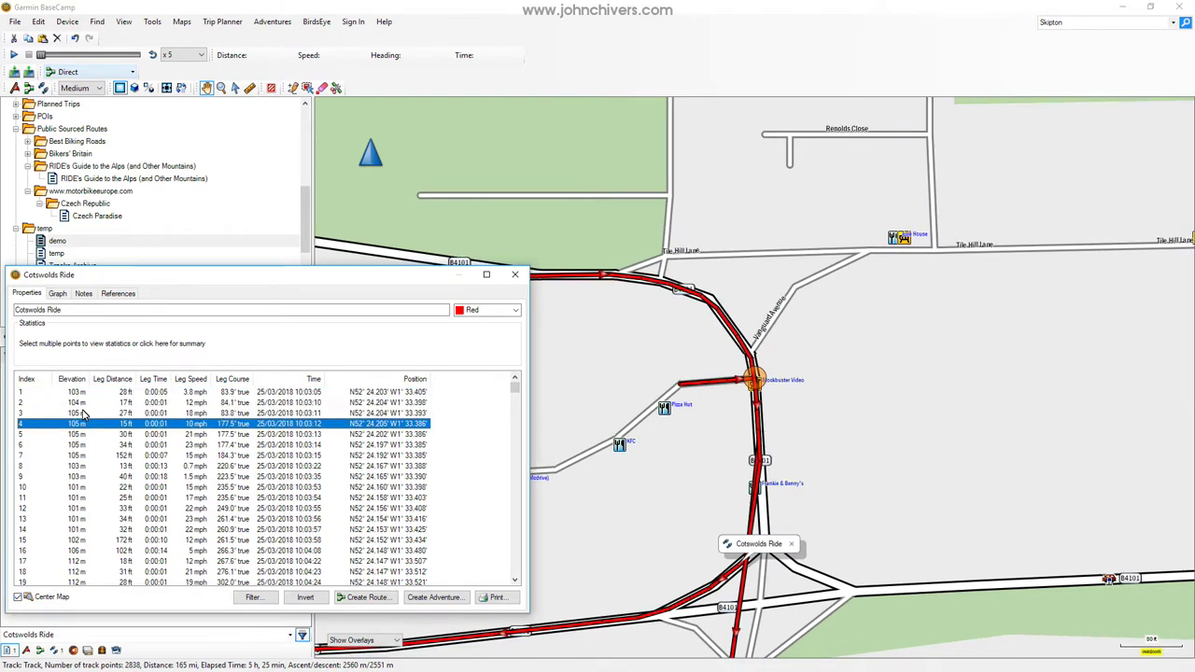
key(Down)
key(Down)
key(Down)
key(Down)
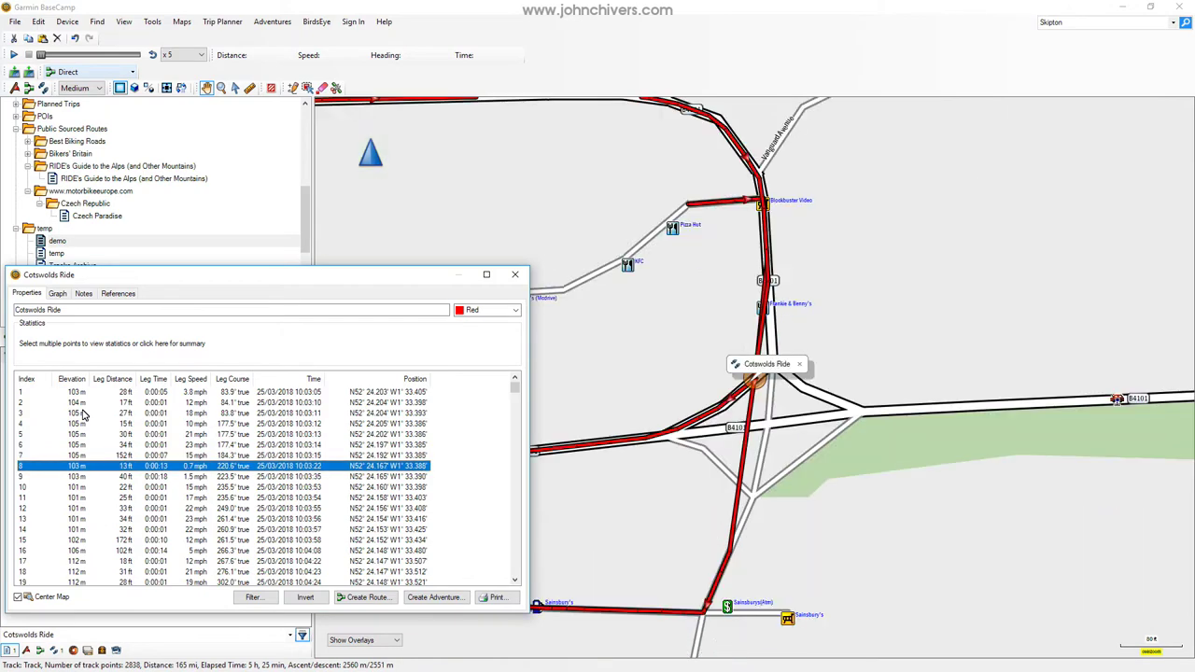
key(Down)
key(Down)
key(Down)
key(Down)
key(Down)
key(Down)
key(Down)
key(Down)
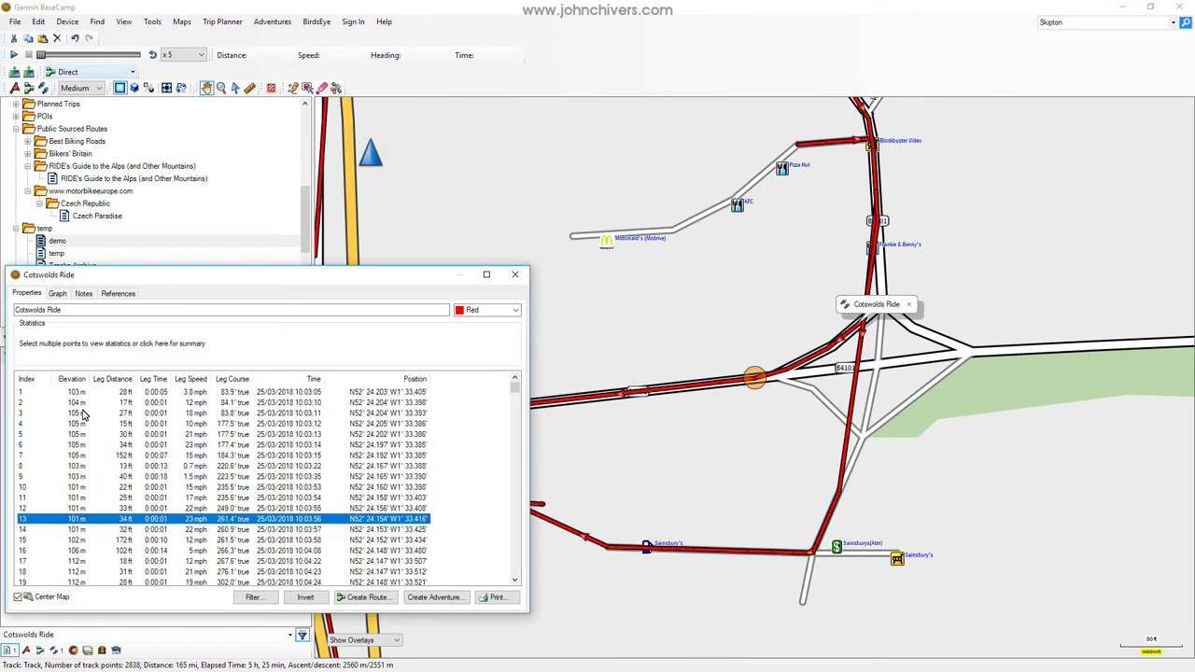
- Step through the Cotswolds Ride track points from 14 to 44, following their positions along the A45 on the map
key(Down)
key(Down)
key(Down)
key(Down)
key(Down)
key(Down)
key(Down)
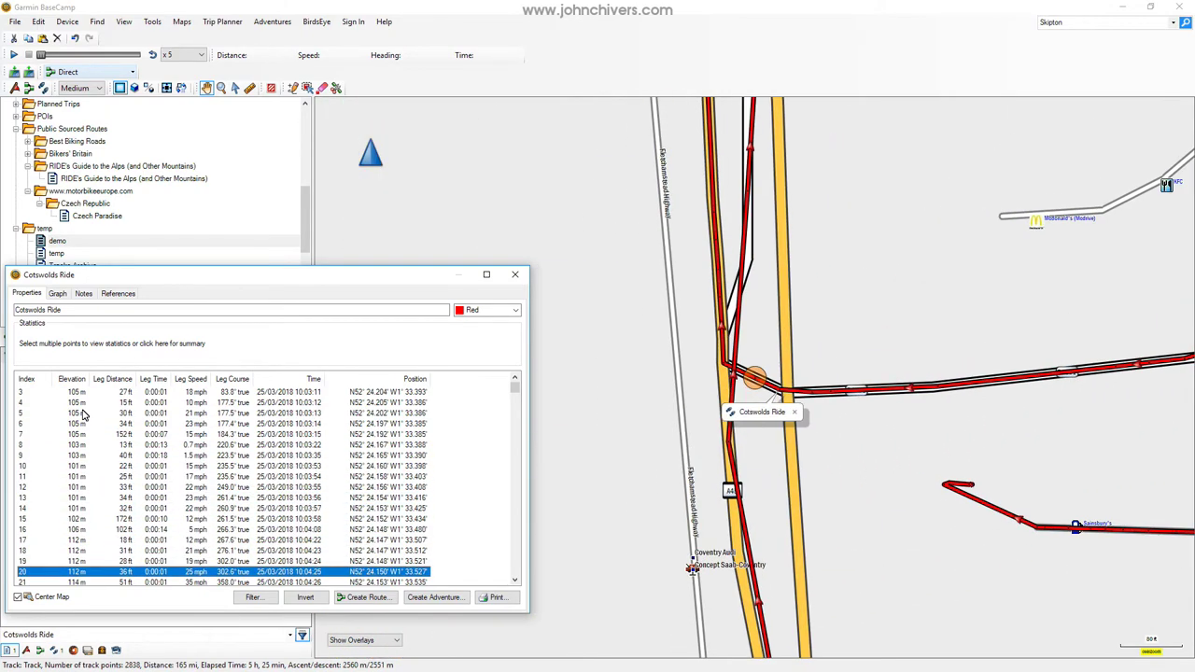
key(Down)
key(Down)
key(Down)
key(Down)
key(Down)
key(Down)
key(Down)
key(Down)
key(Down)
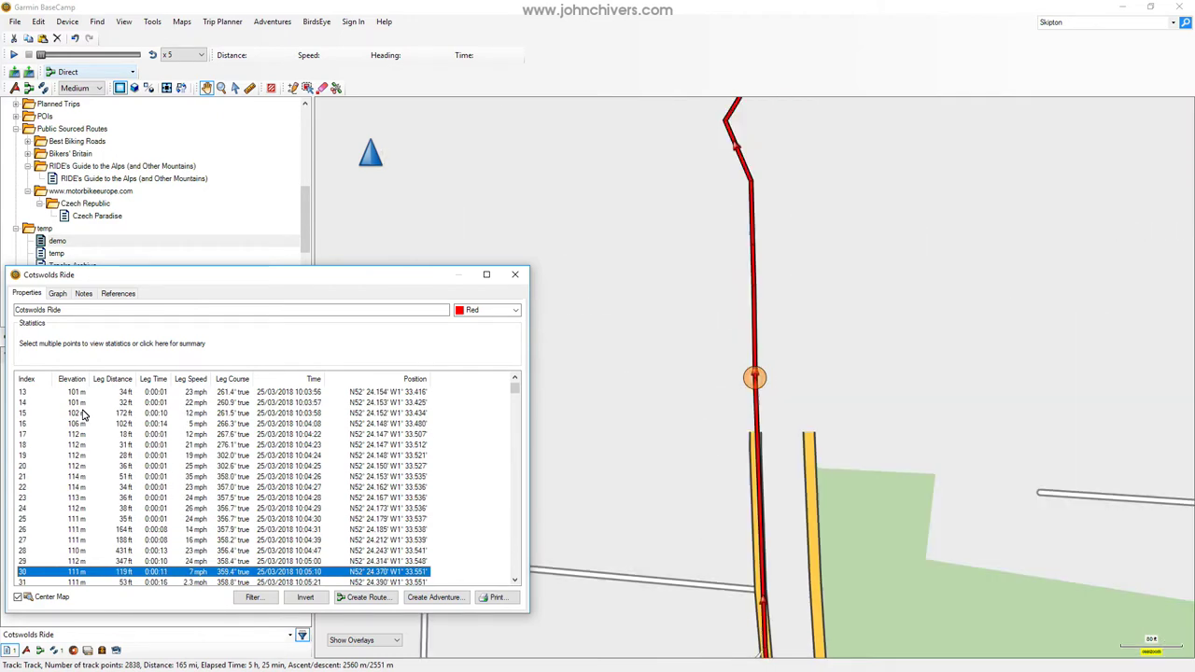
key(Down)
key(Down)
key(Down)
key(Down)
key(Down)
key(Down)
key(Down)
key(Down)
key(Down)
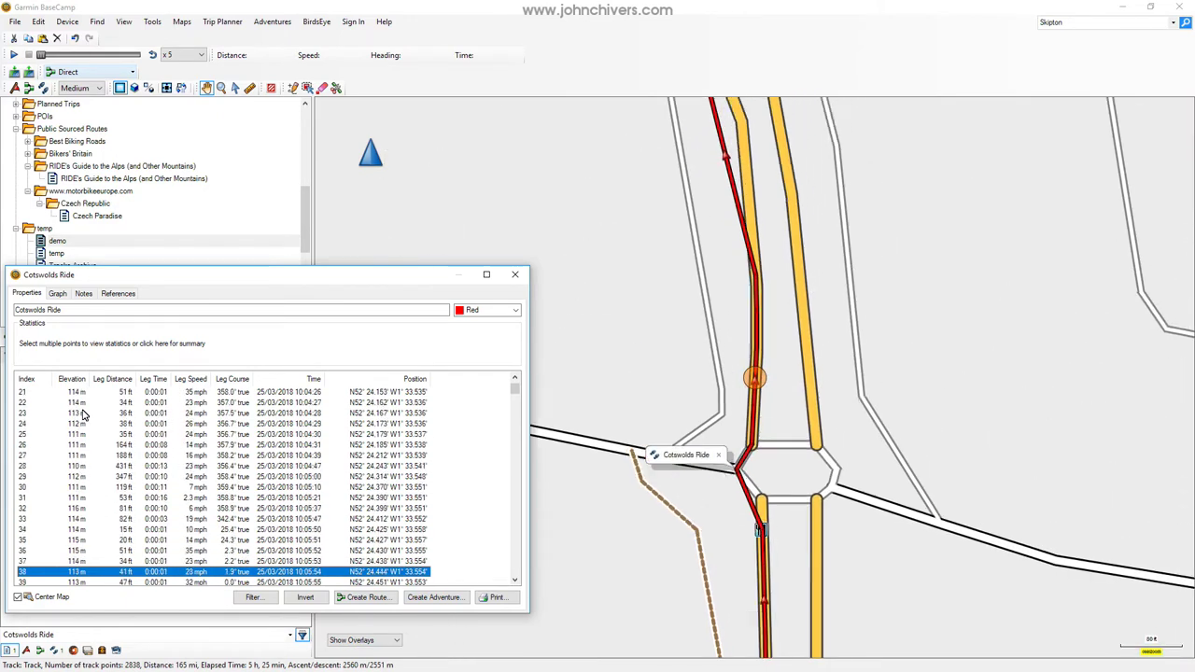
key(Down)
key(Down)
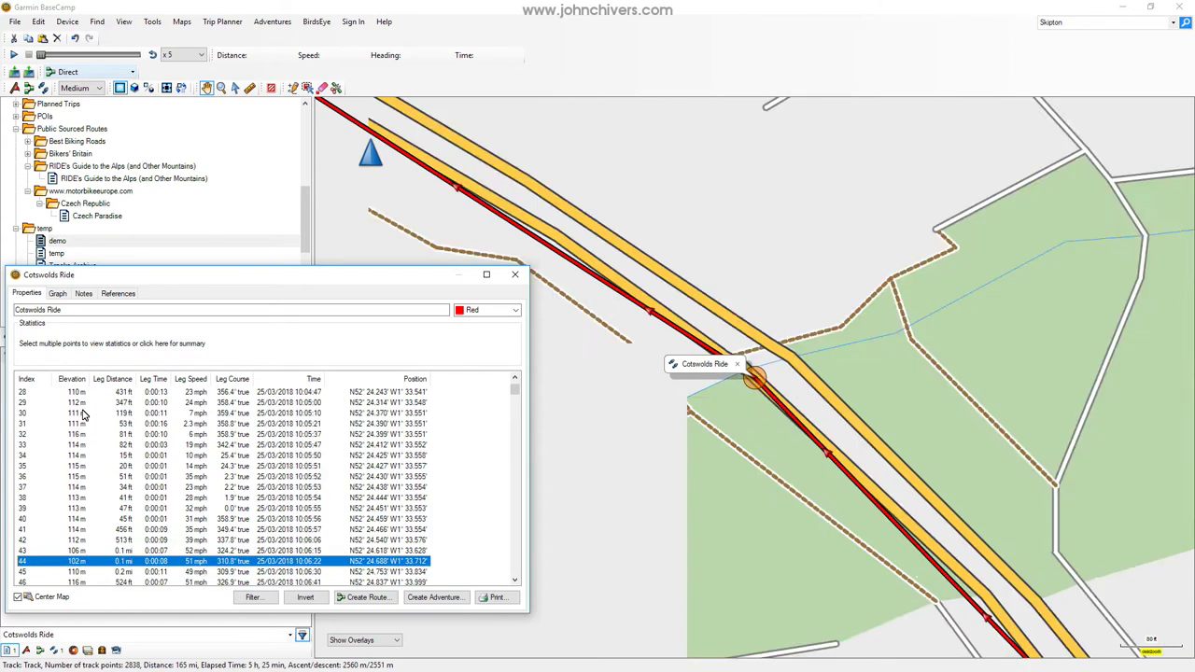
- Go back through track points 42 and 41, and forward again to point 43, to compare point spacing on the A45 bend
key(Up)
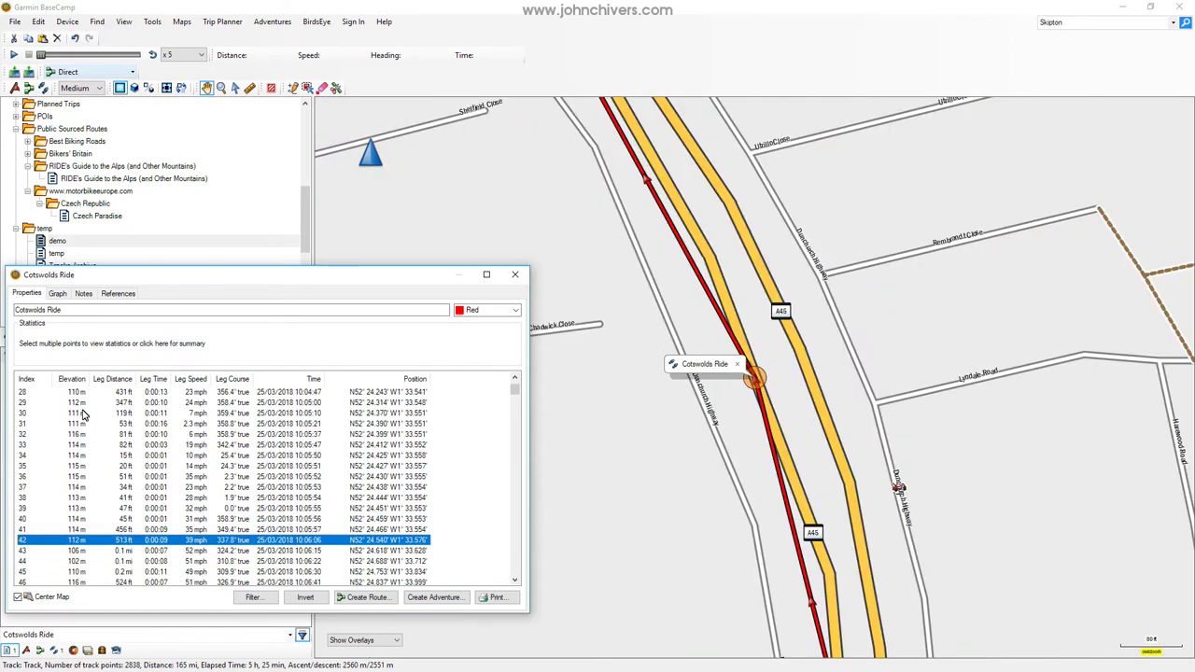
key(Up)
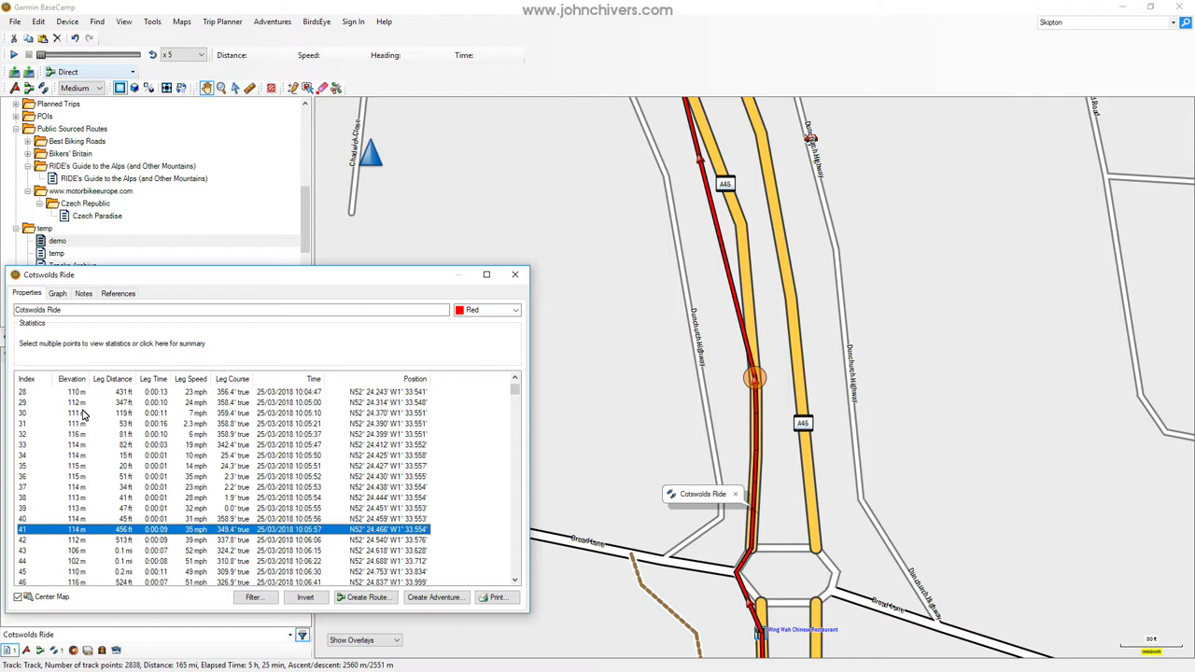
key(Down)
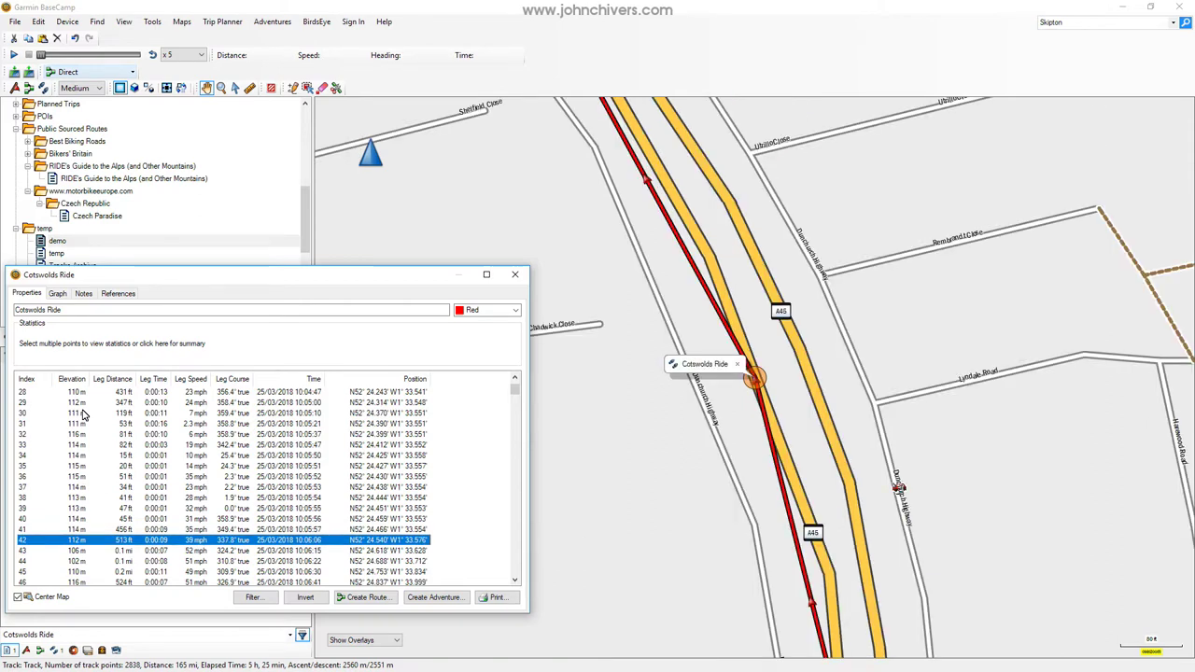
key(Down)
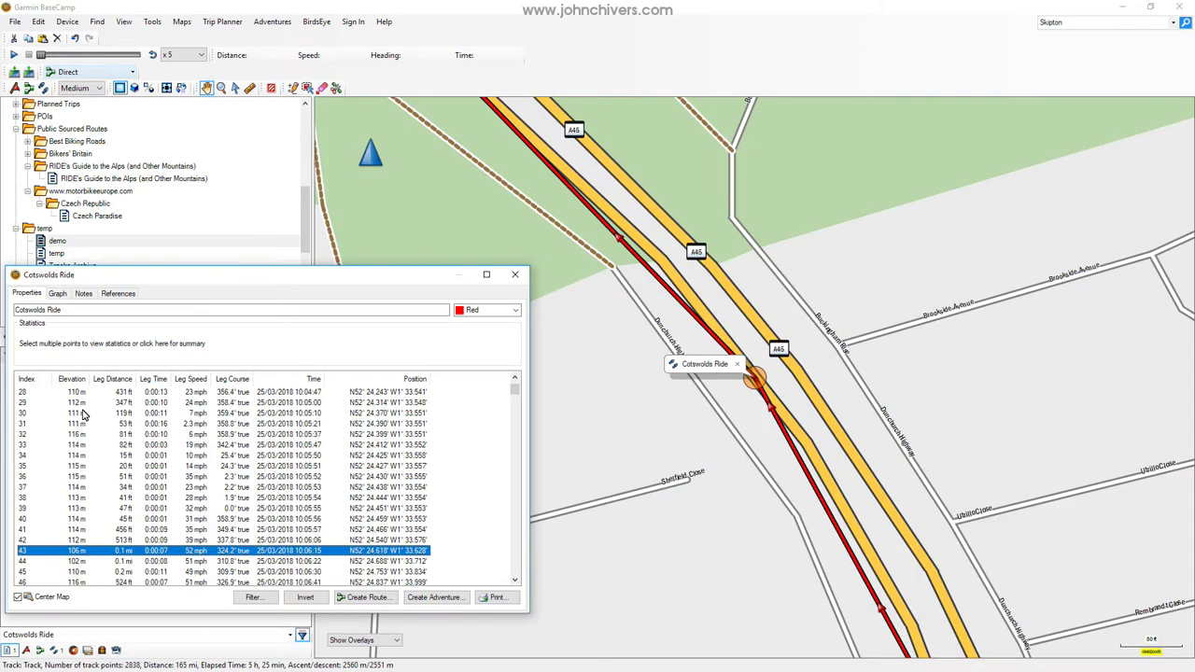
- Step through the track points from 44 to 84, examining the leg distances and speeds along the A45
key(Down)
key(Down)
key(Down)
key(Down)
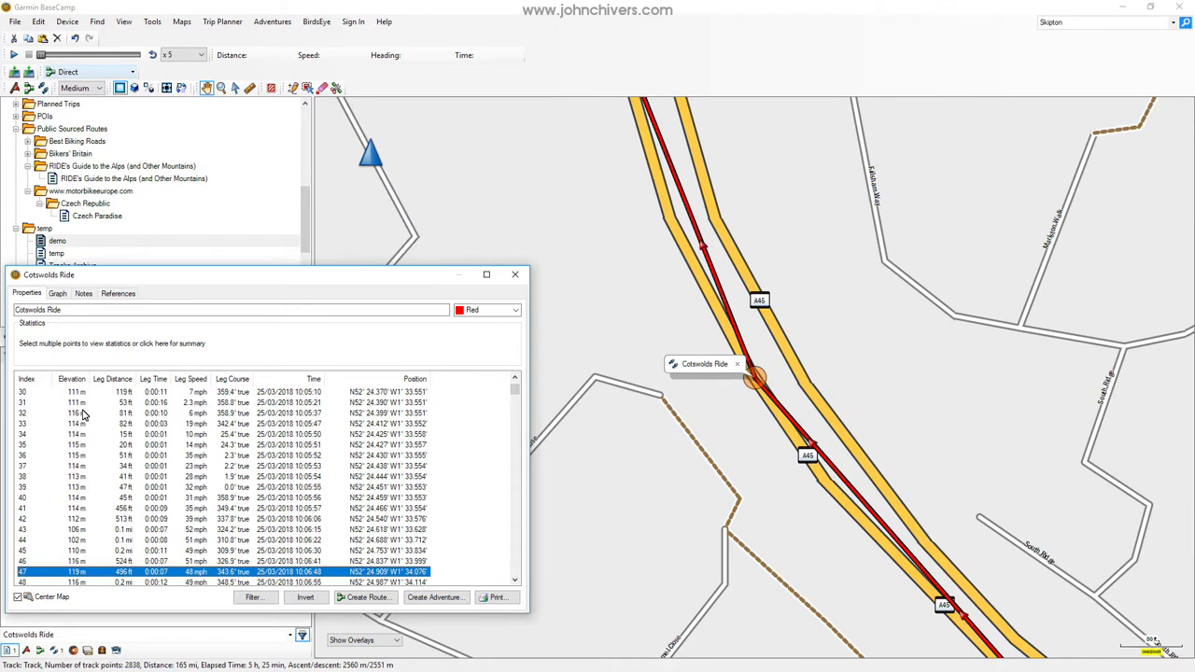
key(Down)
key(Down)
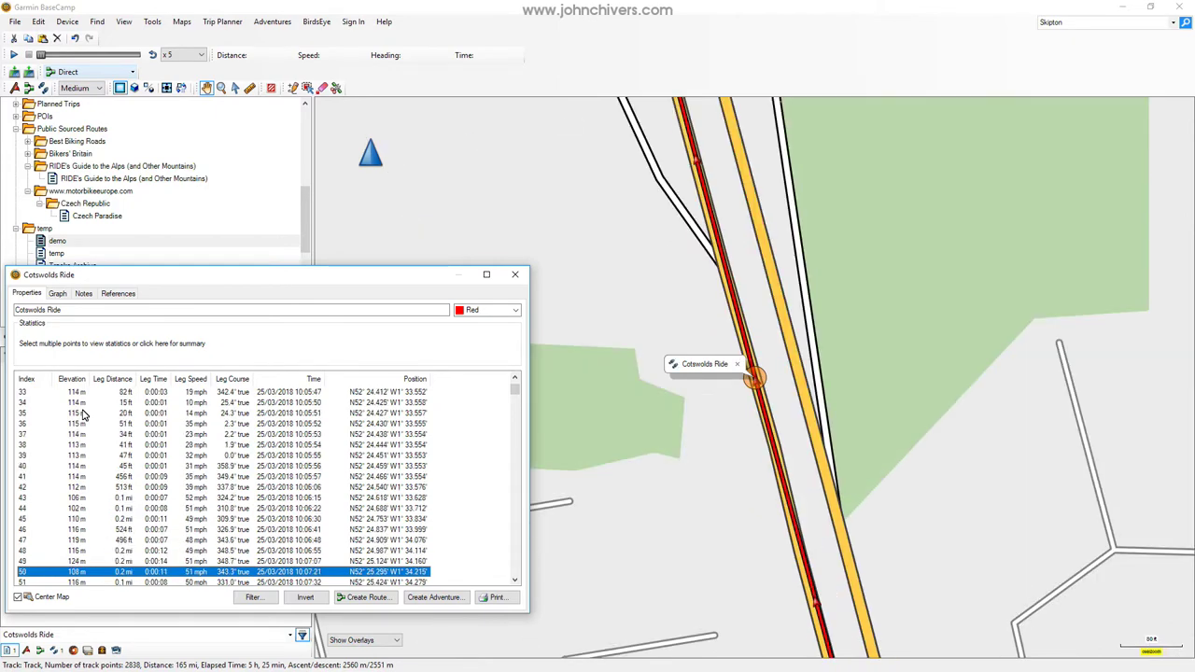
key(Down)
key(Down)
key(Down)
key(Down)
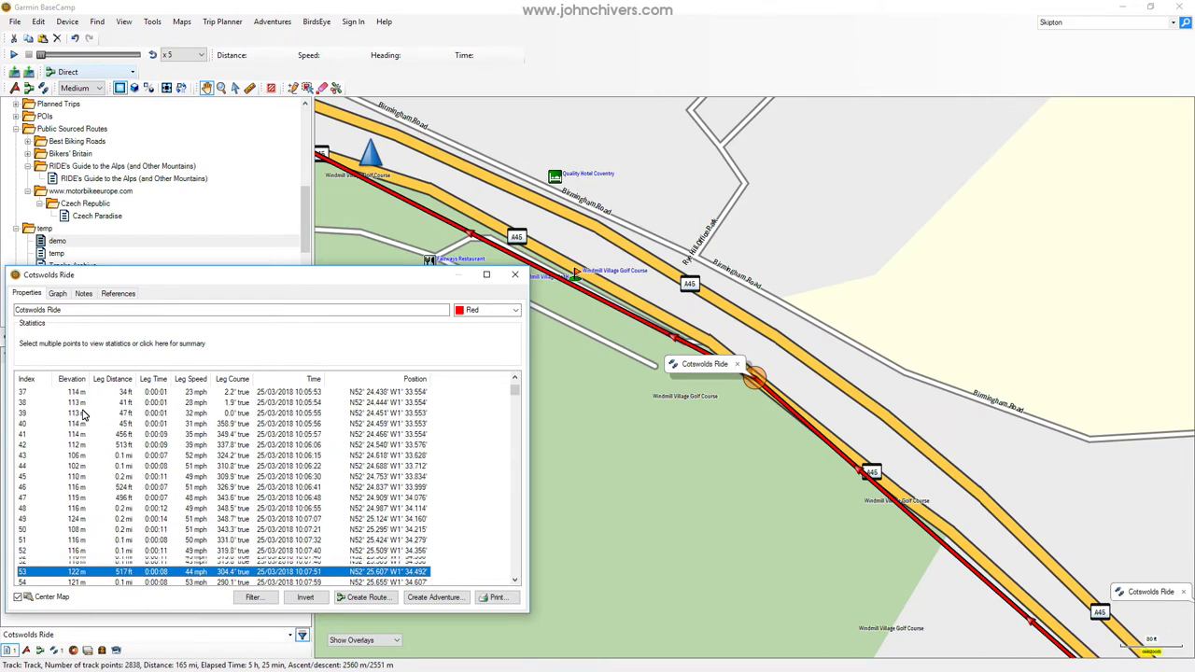
key(Down)
key(Down)
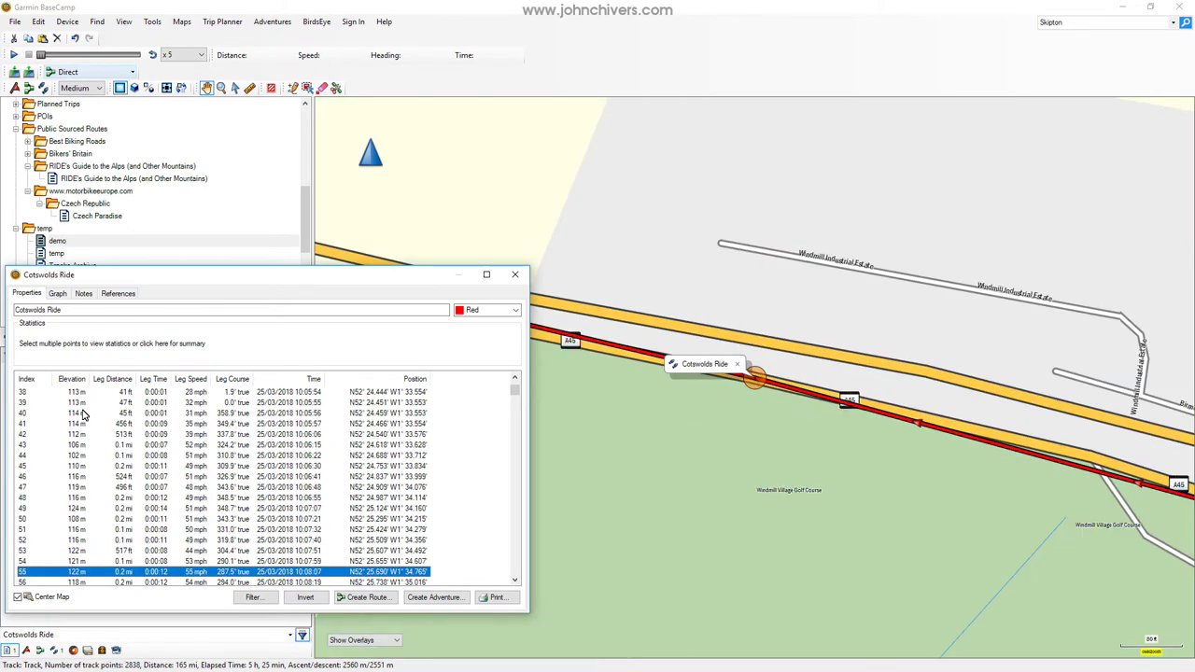
key(Down)
key(Down)
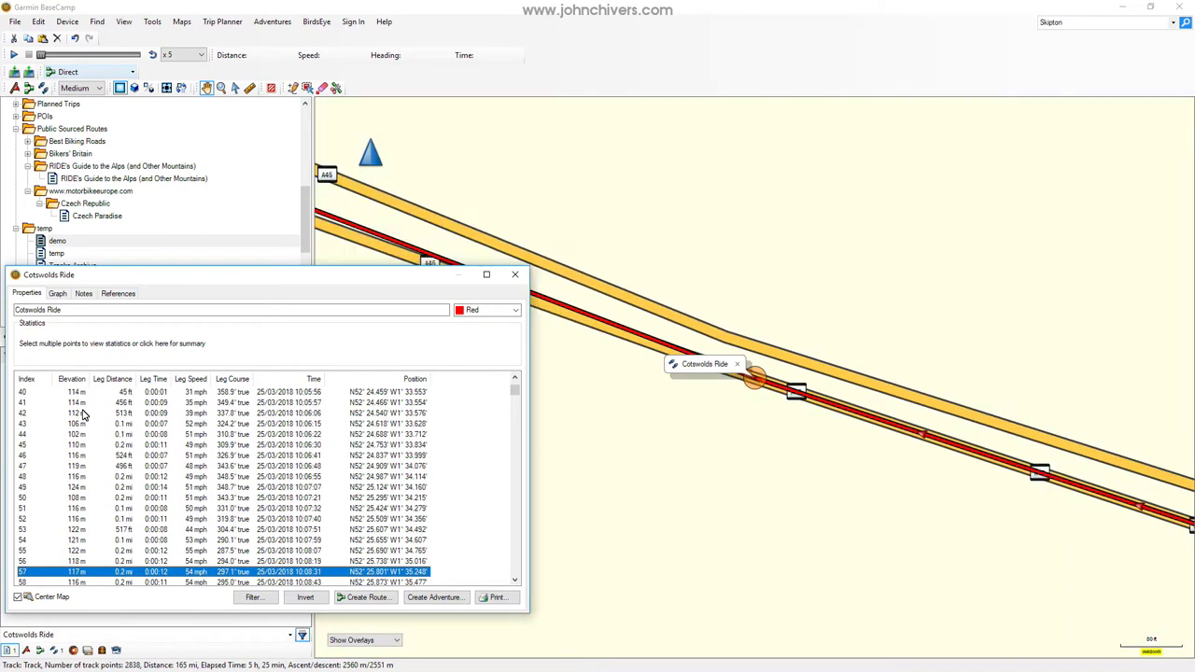
key(Down)
key(Down)
key(Down)
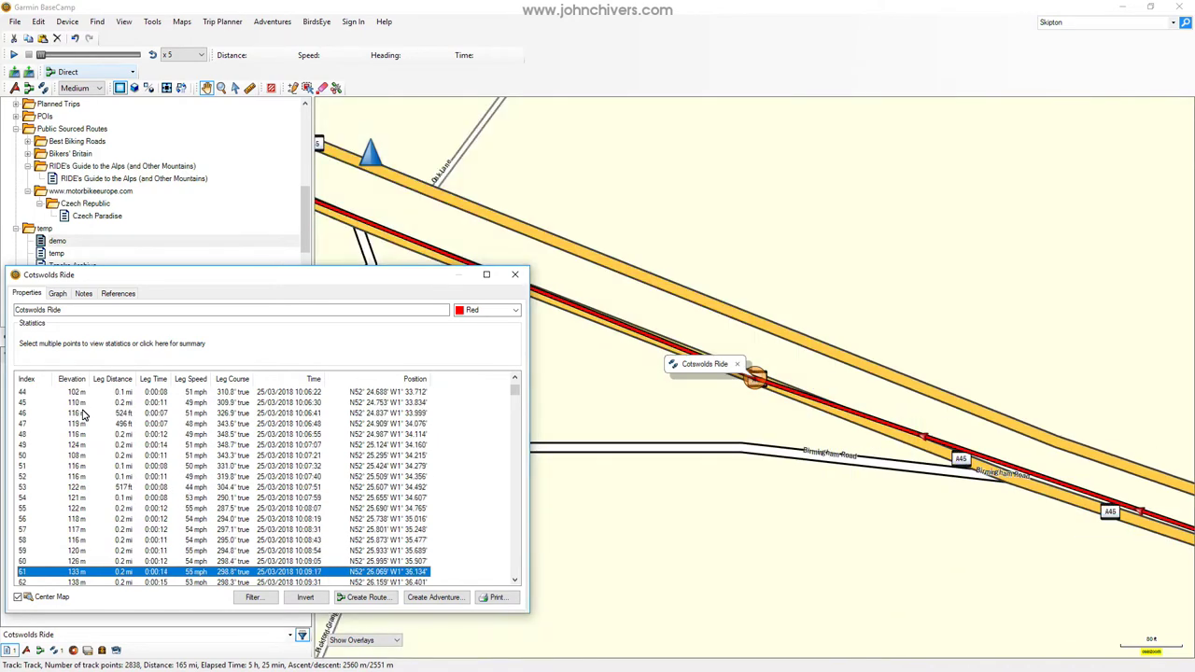
key(Down)
key(Down)
key(Down)
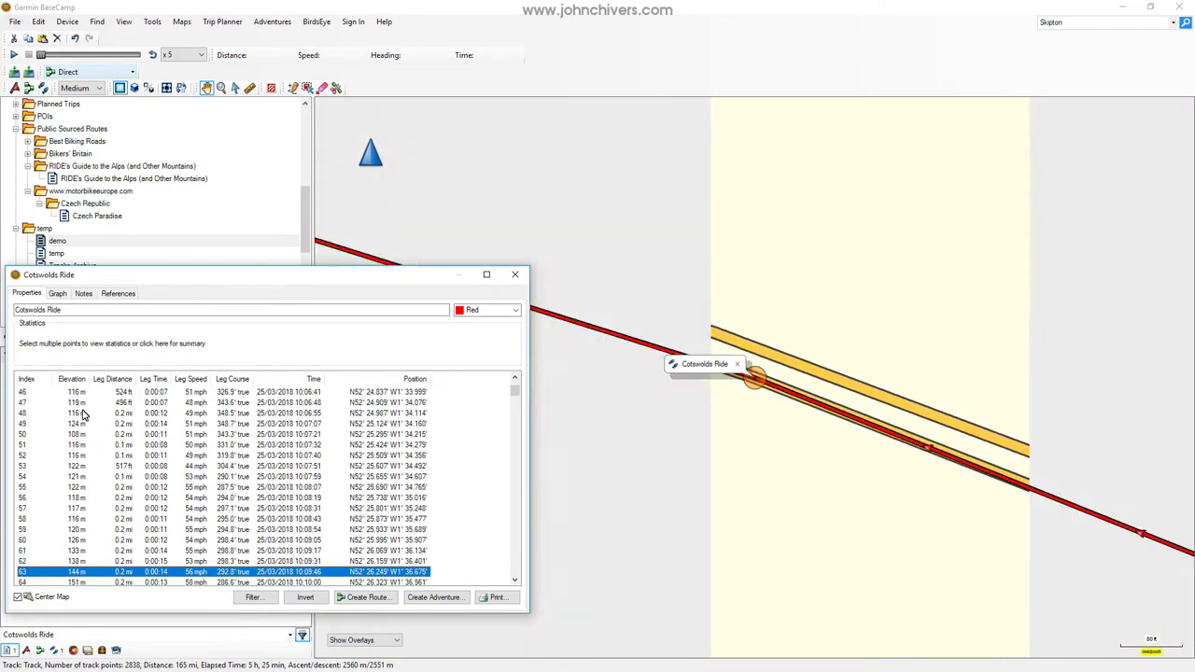
key(Down)
key(Down)
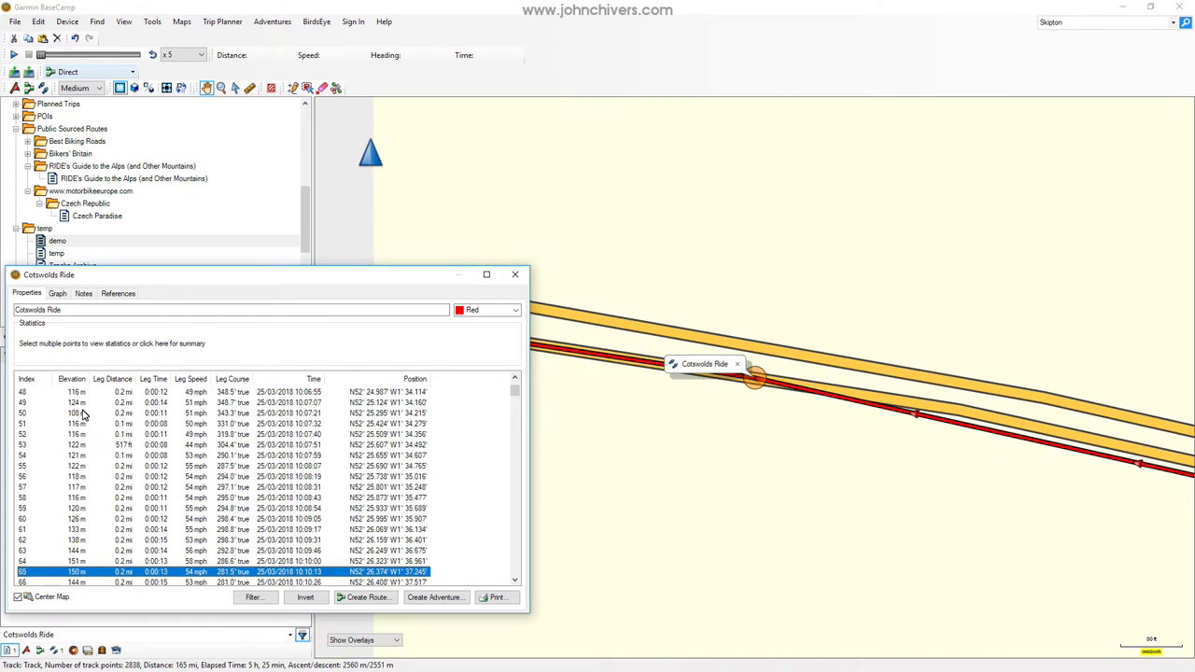
key(Down)
key(Down)
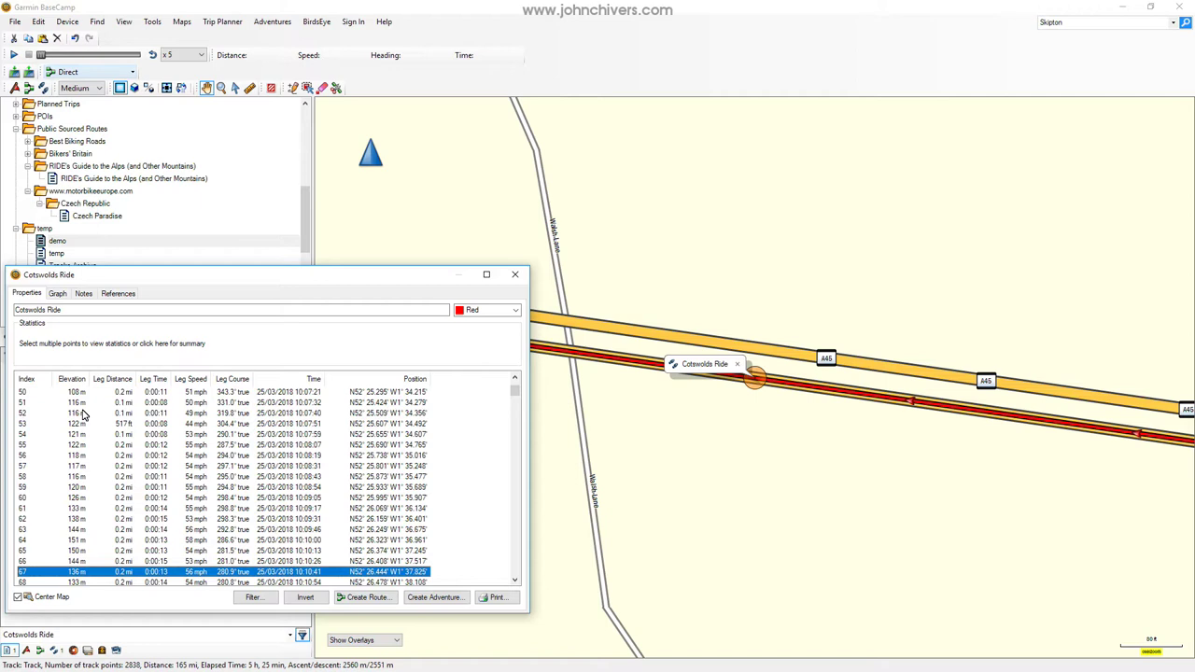
key(Down)
key(Down)
key(Down)
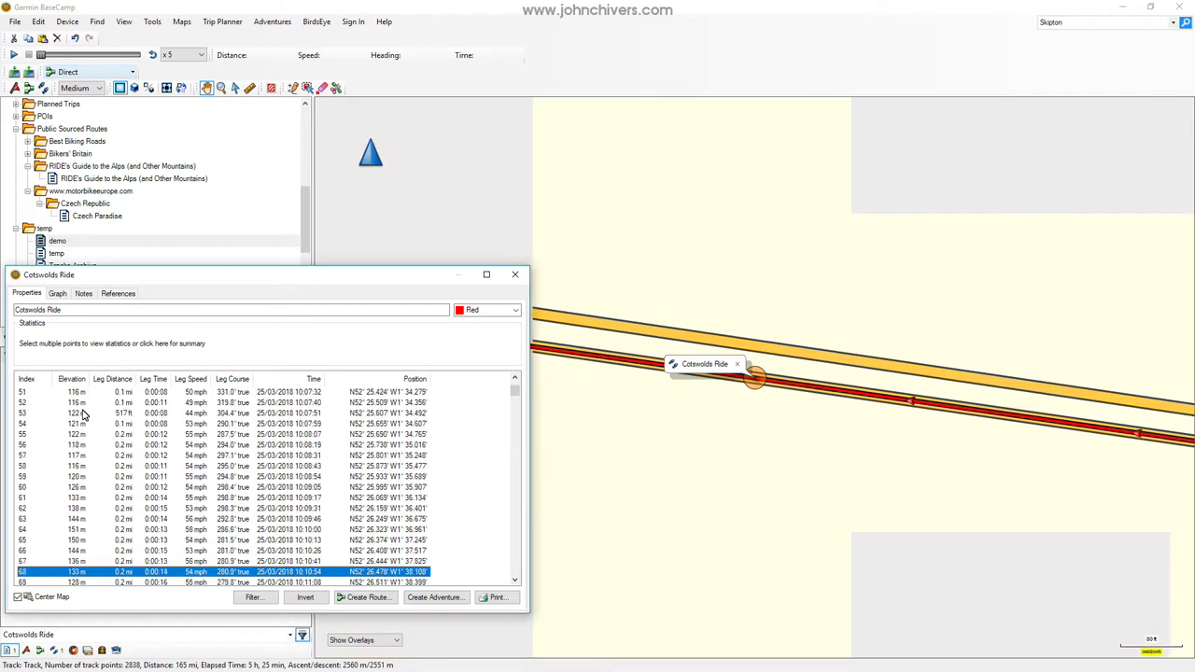
key(Down)
key(Down)
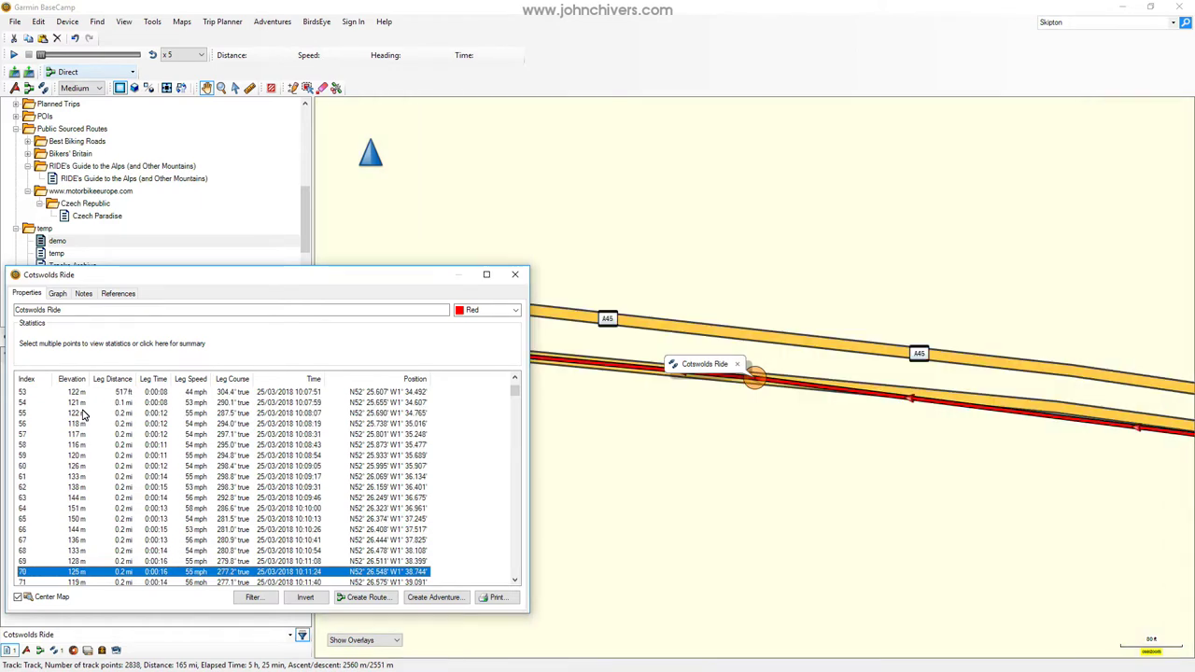
key(Down)
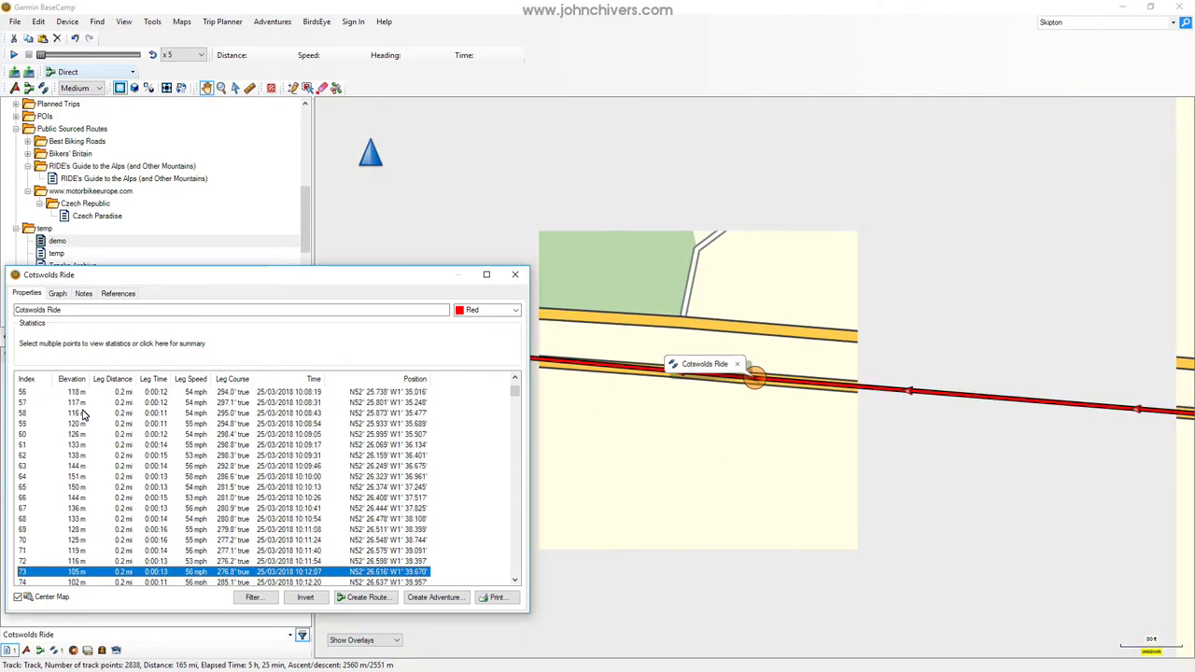
key(Down)
key(Down)
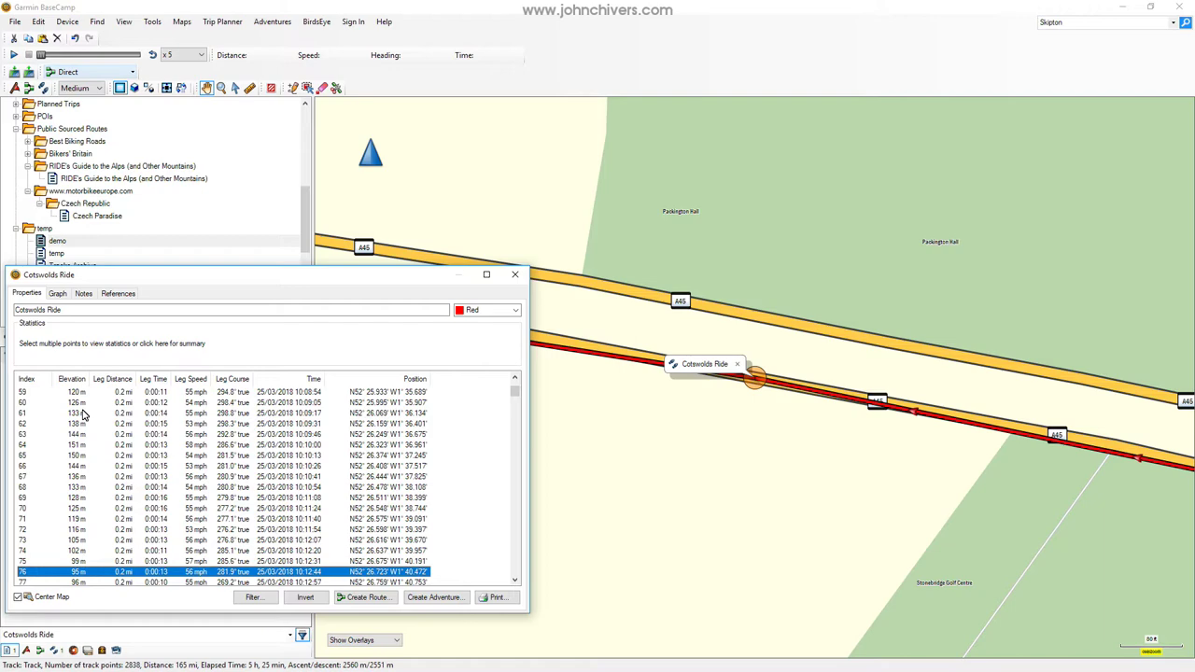
key(Down)
key(Down)
key(Down)
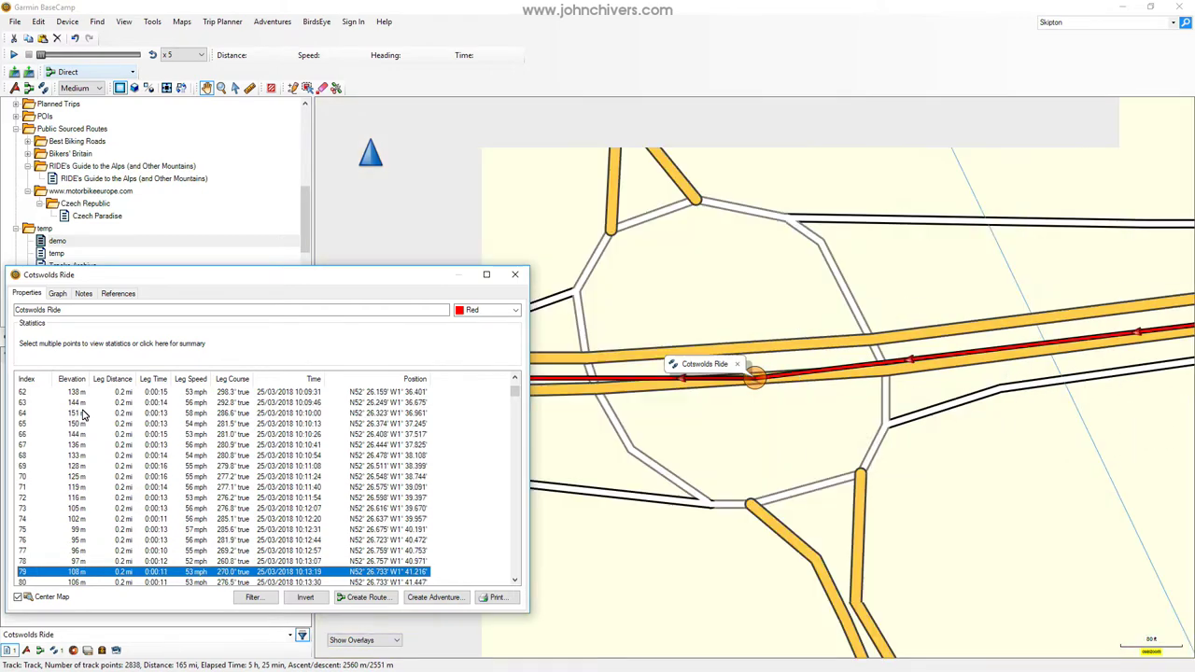
key(Down)
key(Down)
key(Down)
key(Down)
key(Down)
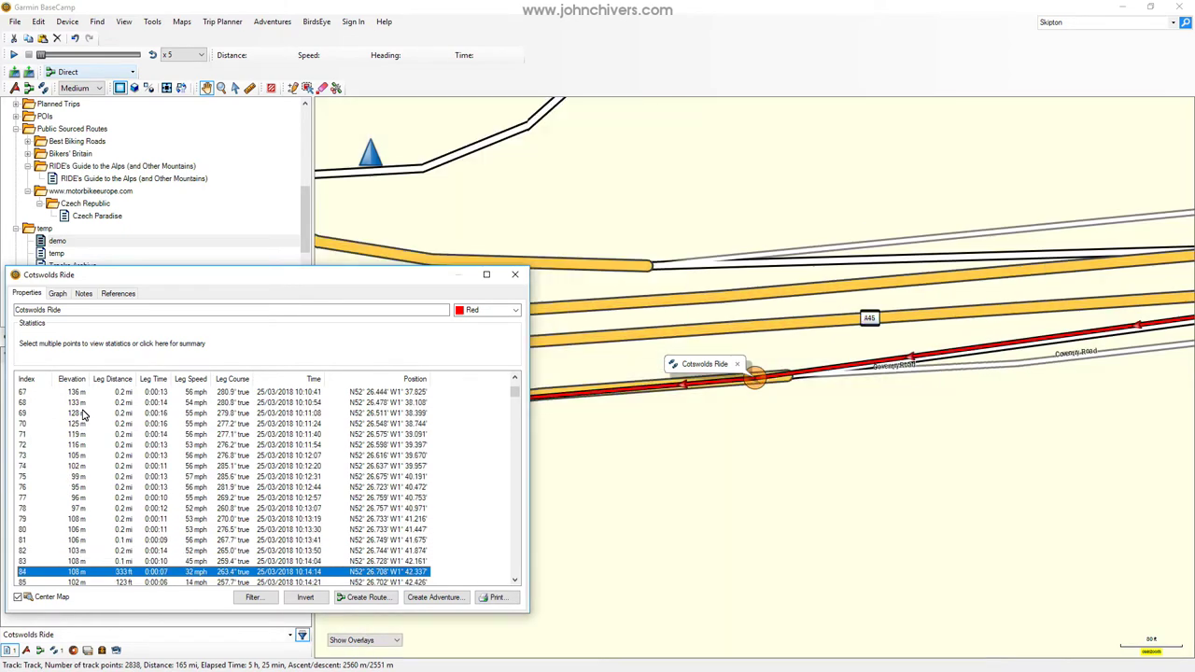
- Recheck track point 83 and step on to point 110, following the track off the A45 and onto the M42
key(Up)
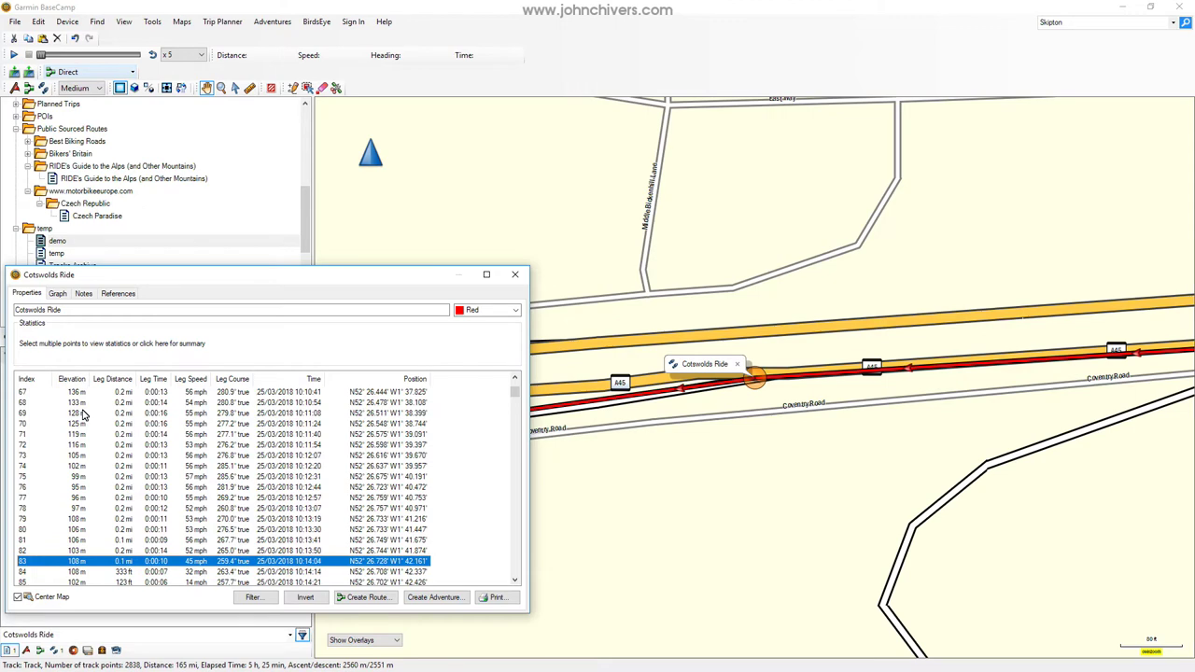
key(Down)
key(Down)
key(Down)
key(Down)
key(Down)
key(Down)
key(Down)
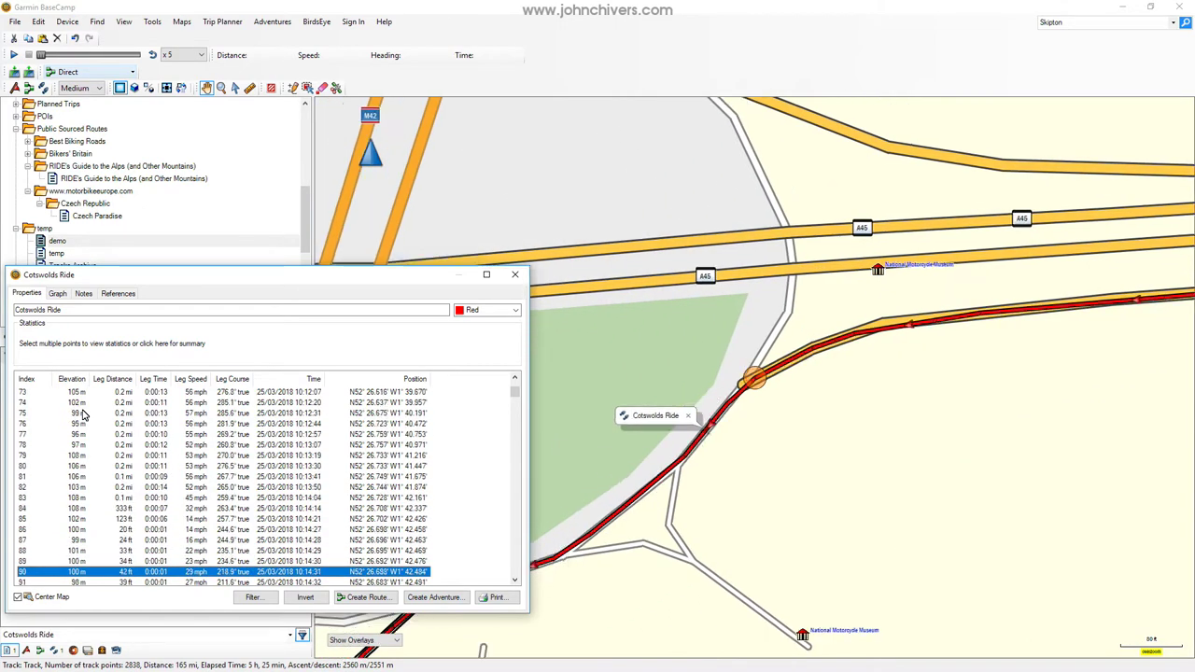
key(Down)
key(Down)
key(Down)
key(Down)
key(Down)
key(Down)
key(Down)
key(Down)
key(Down)
key(Down)
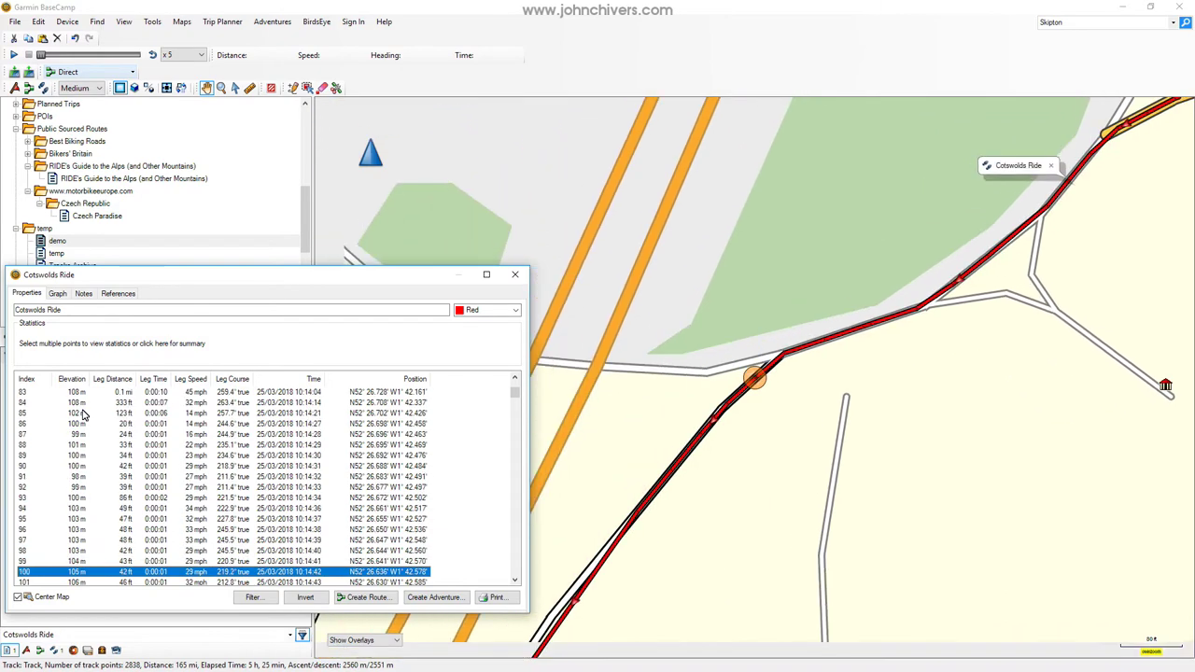
key(Down)
key(Down)
key(Down)
key(Down)
key(Down)
key(Down)
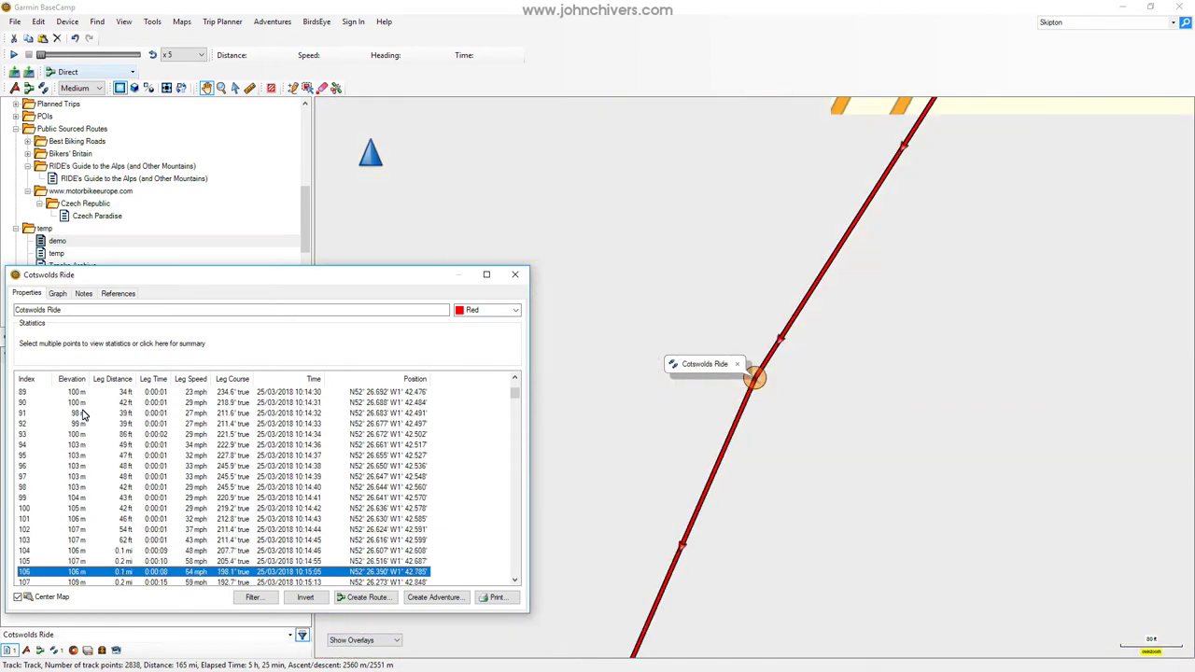
key(Down)
key(Down)
key(Down)
key(Down)
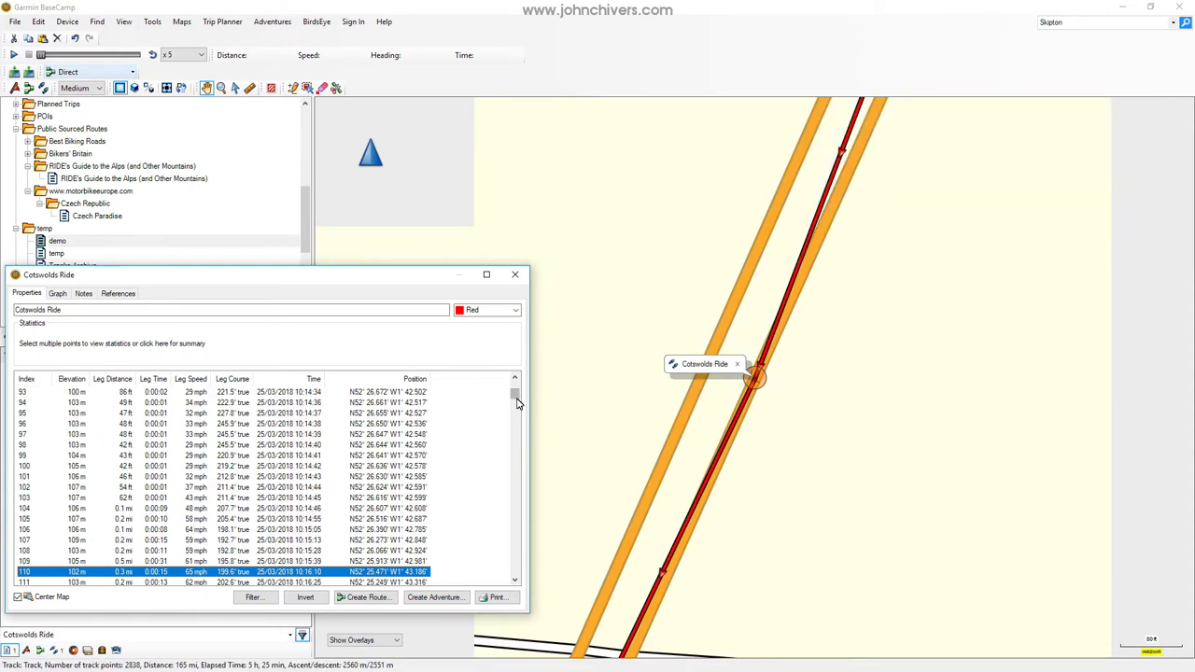
- Show the track's last point, 2838, on the map and return to track point 1
drag(515, 395, 512, 592)
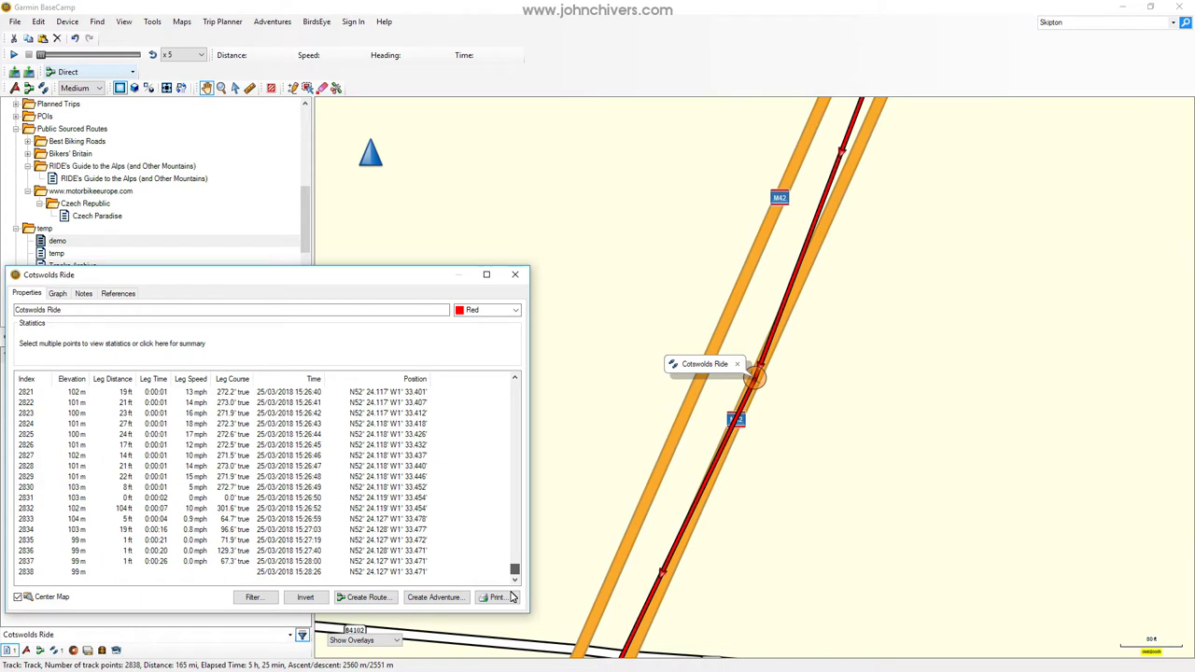
click(29, 576)
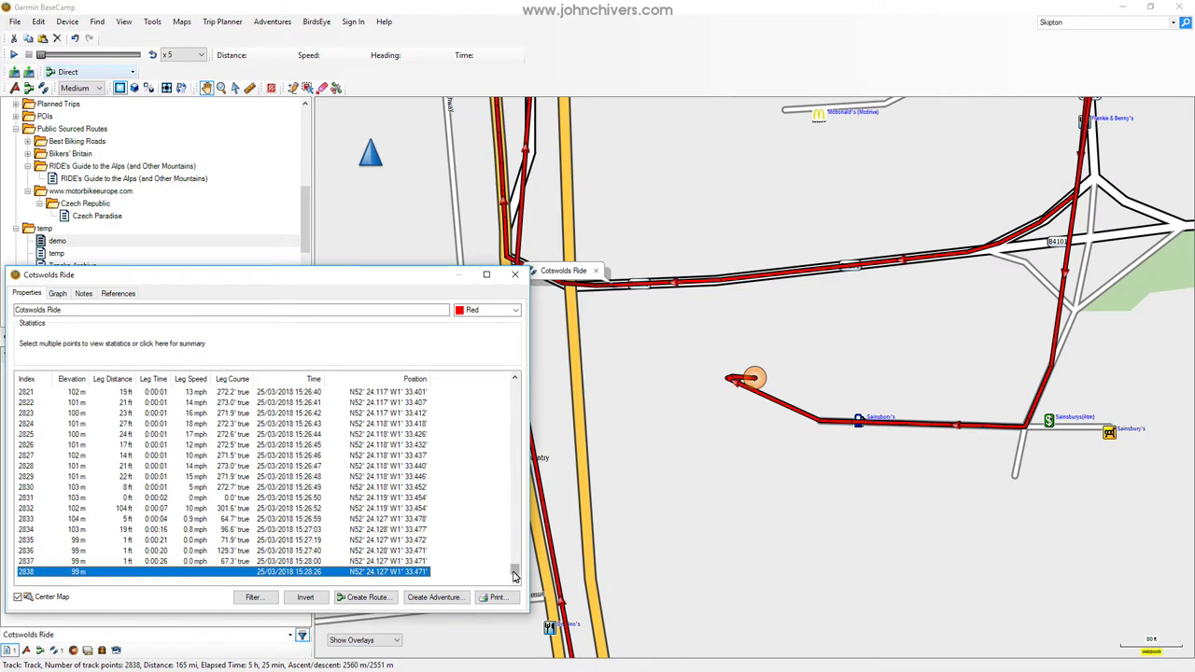
drag(515, 575, 528, 373)
click(76, 401)
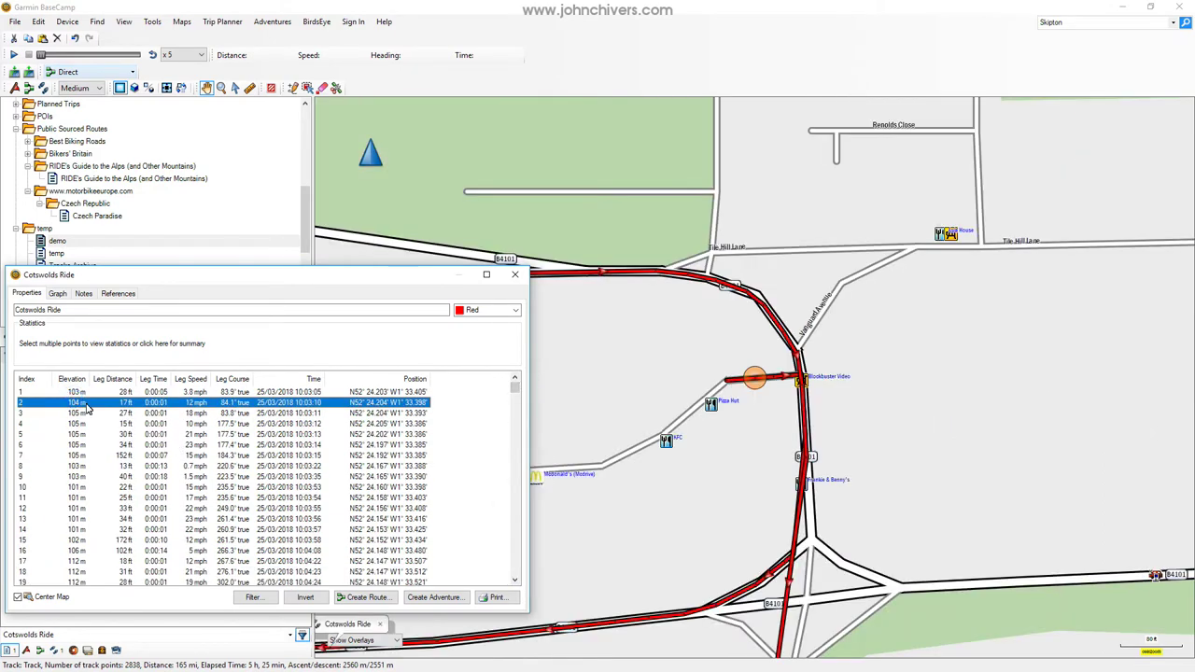
key(Up)
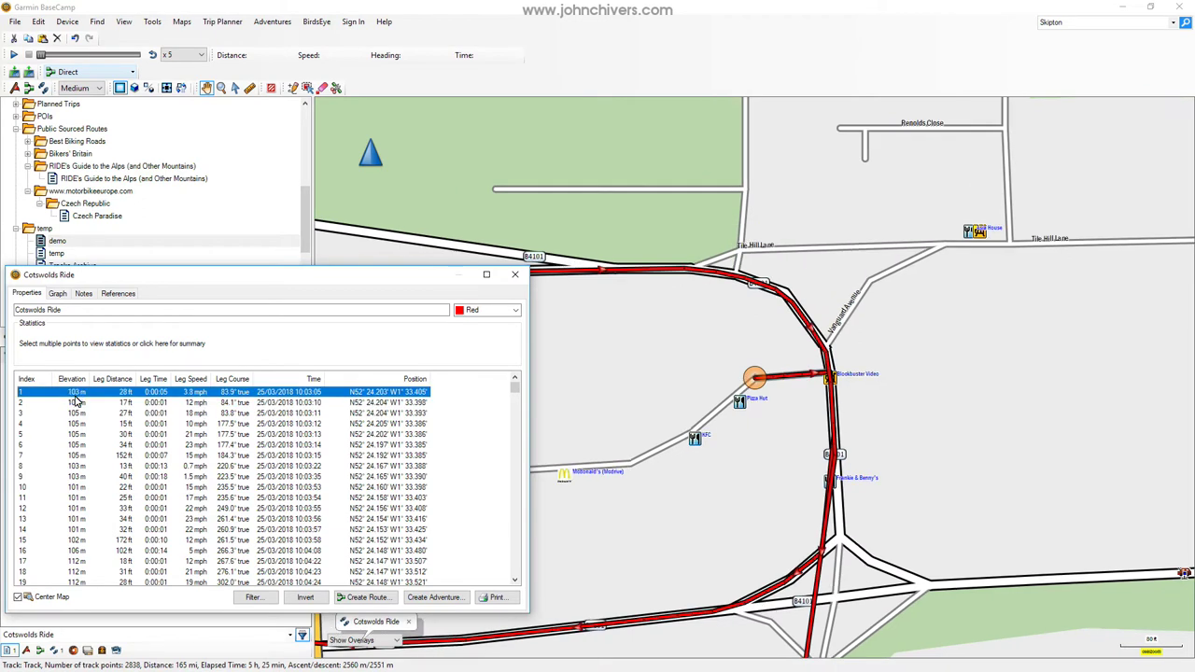
- Open the options for converting the Cotswolds Ride track to a route and cancel the conversion
click(362, 600)
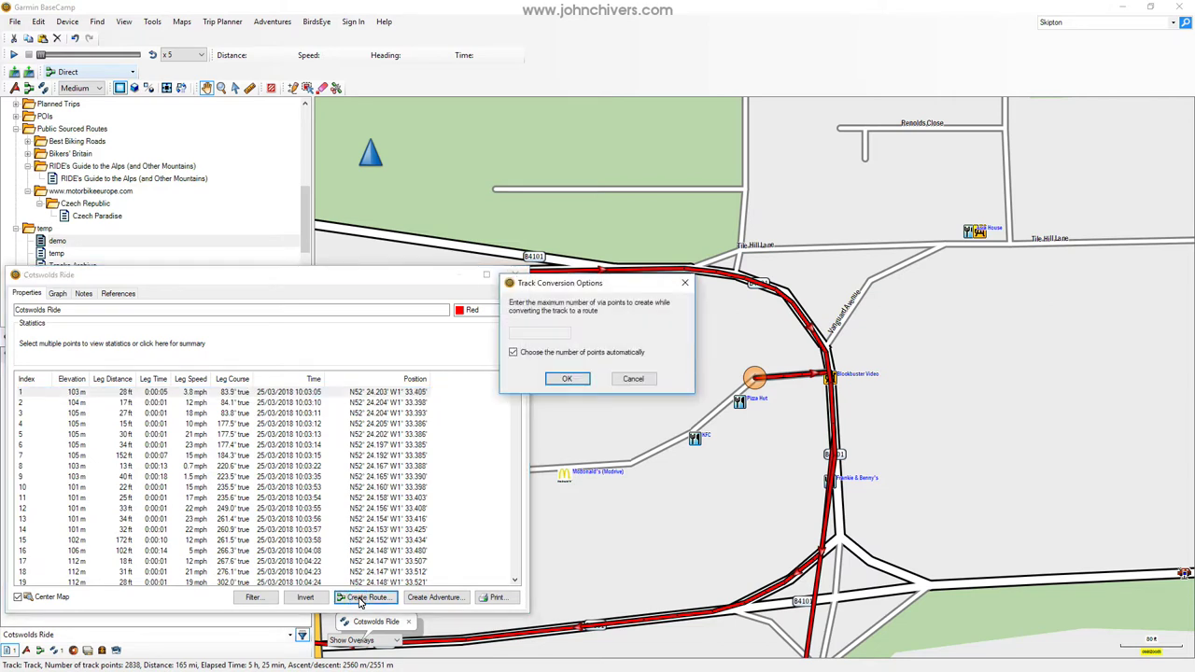
click(632, 380)
- Close the Cotswolds Ride track's properties and set the activity profile to Motorcycling
click(514, 273)
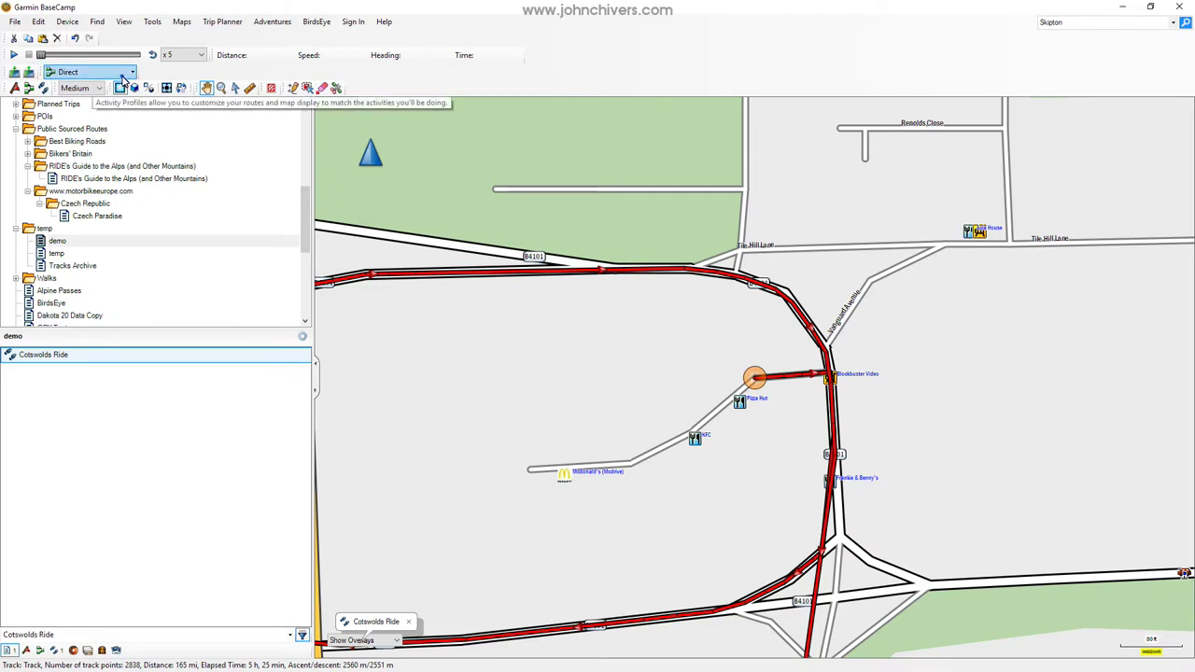
click(123, 75)
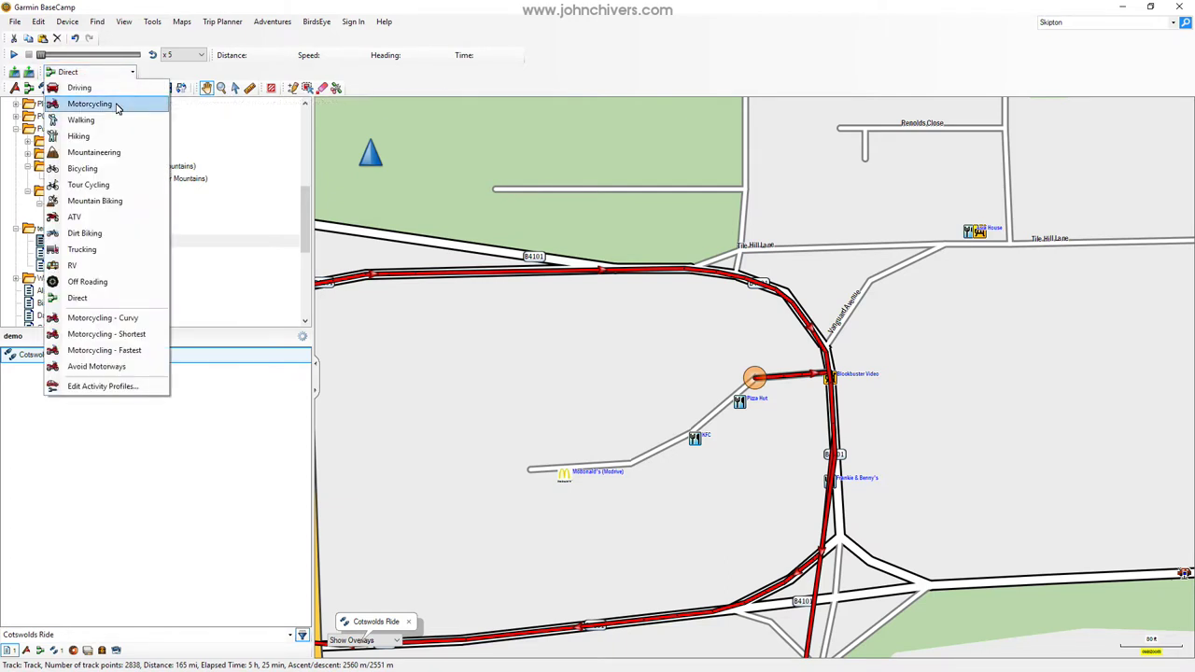
click(117, 106)
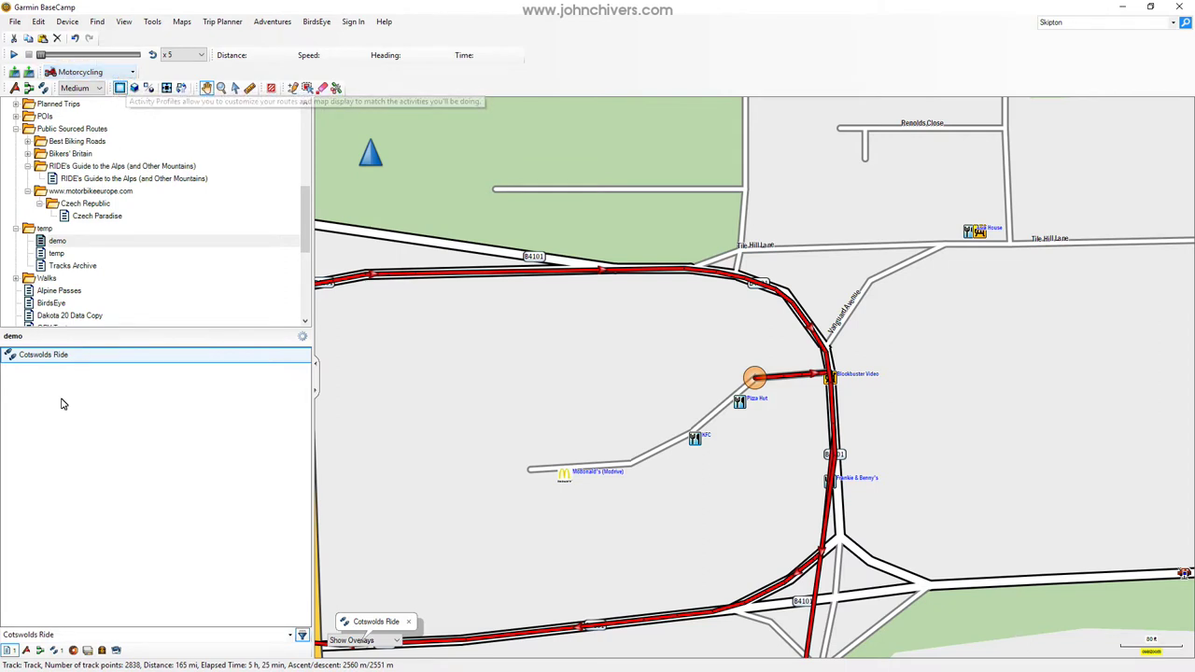
- Try to convert the Cotswolds Ride track to a route with the Motorcycling profile, and cancel the route calculation
right_click(52, 360)
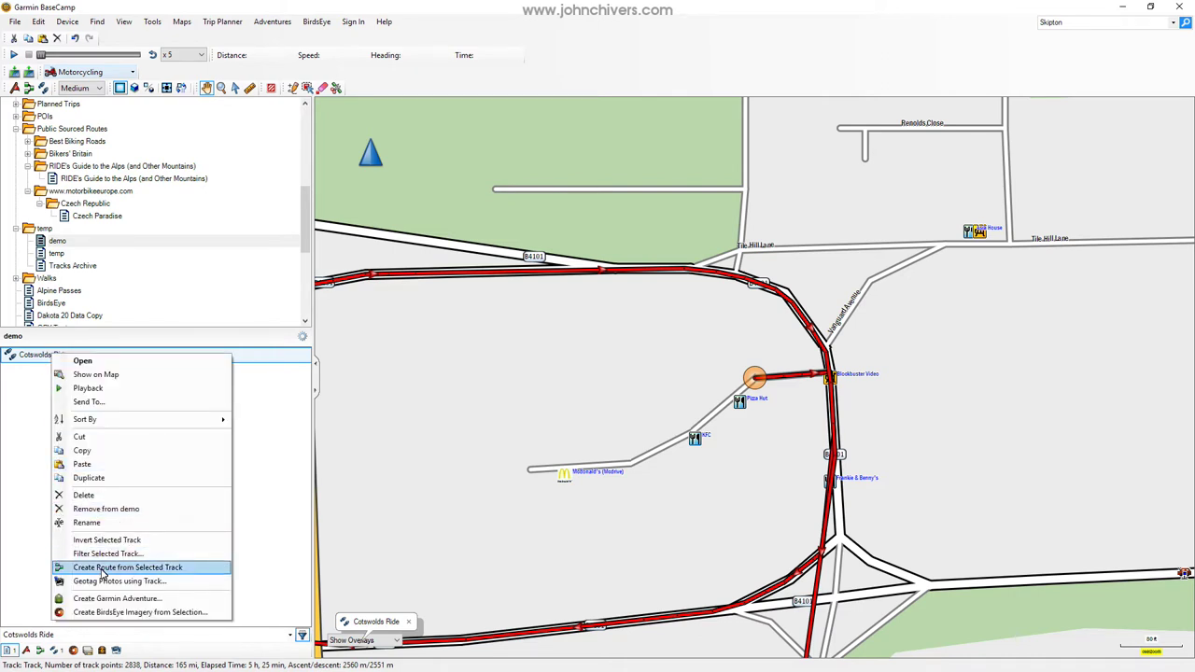
click(16, 355)
double_click(17, 354)
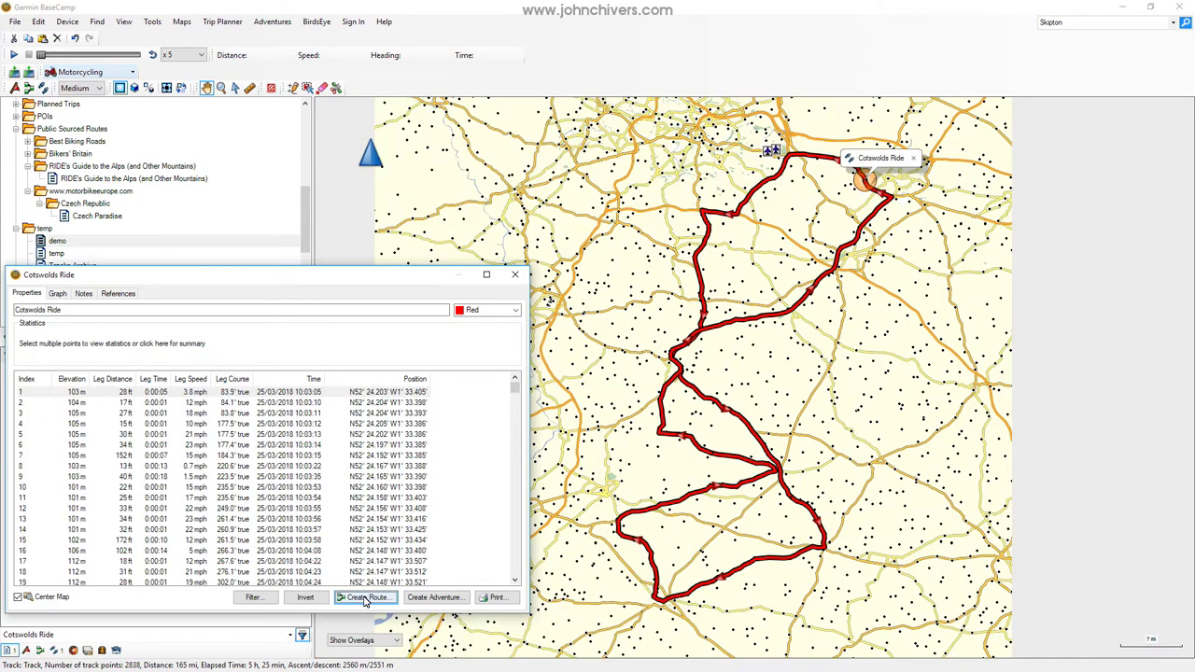
click(365, 598)
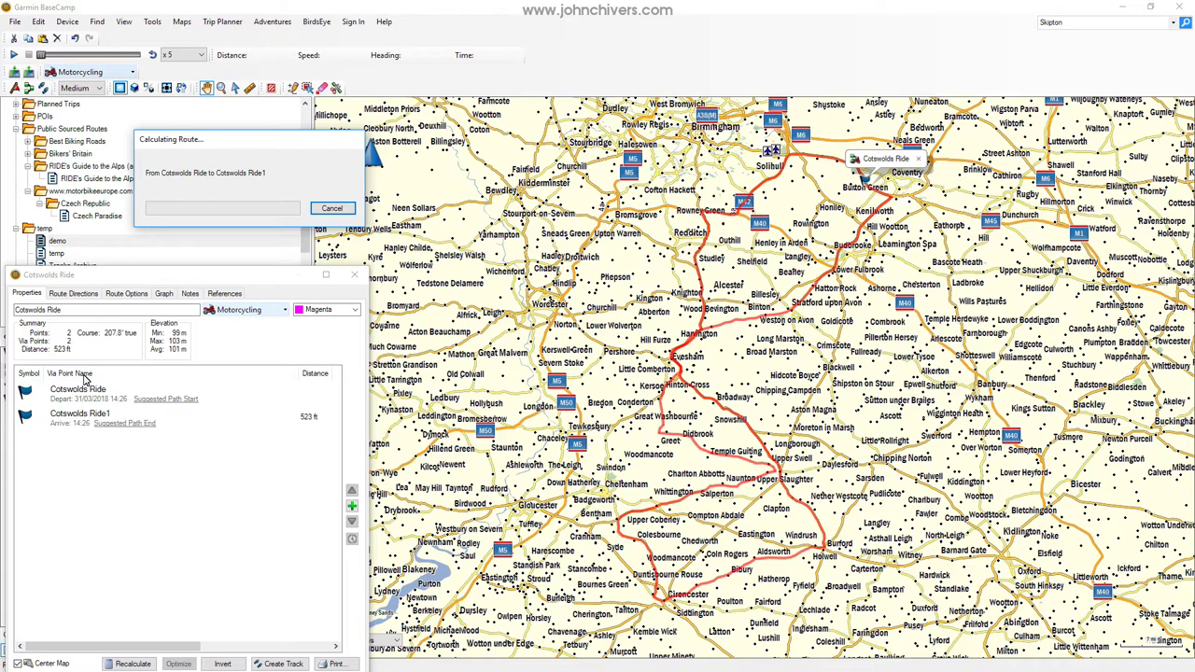
click(332, 211)
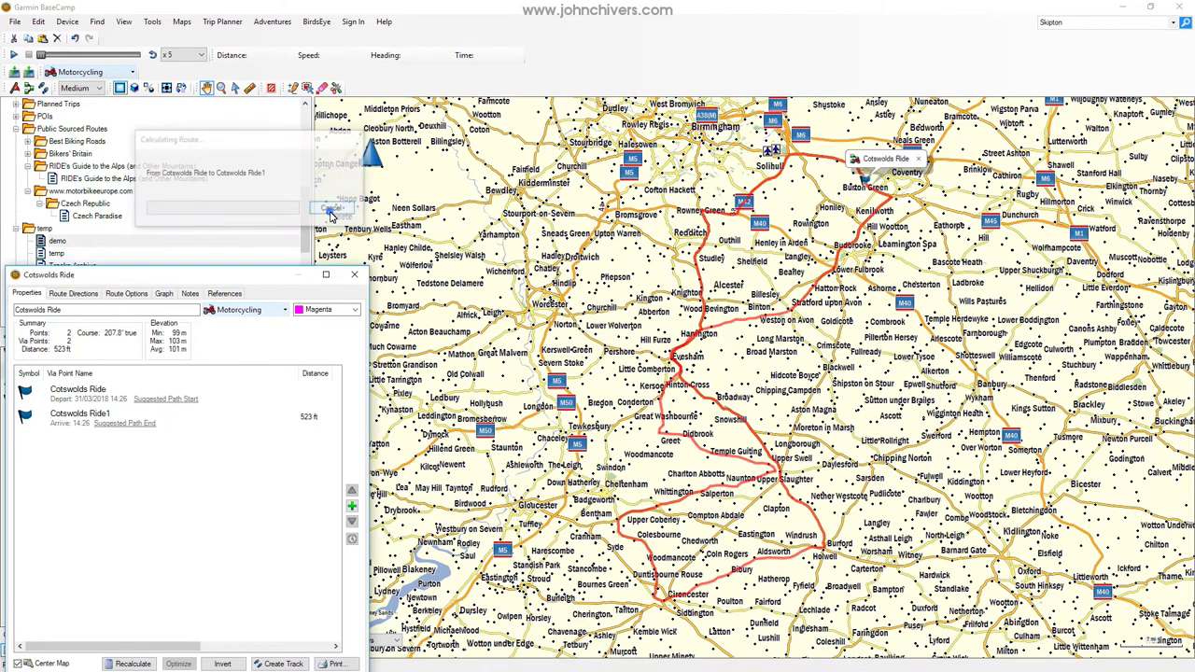
- Set the activity profile to Direct, and bring up and cancel the track's route conversion options
click(132, 73)
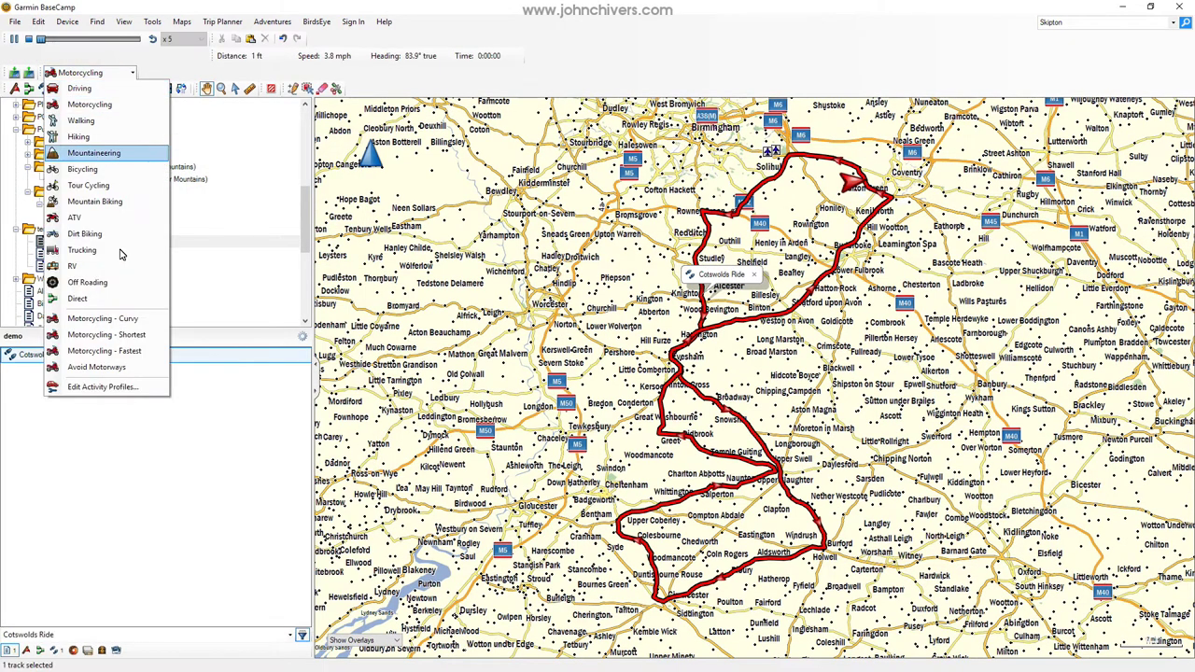
click(101, 297)
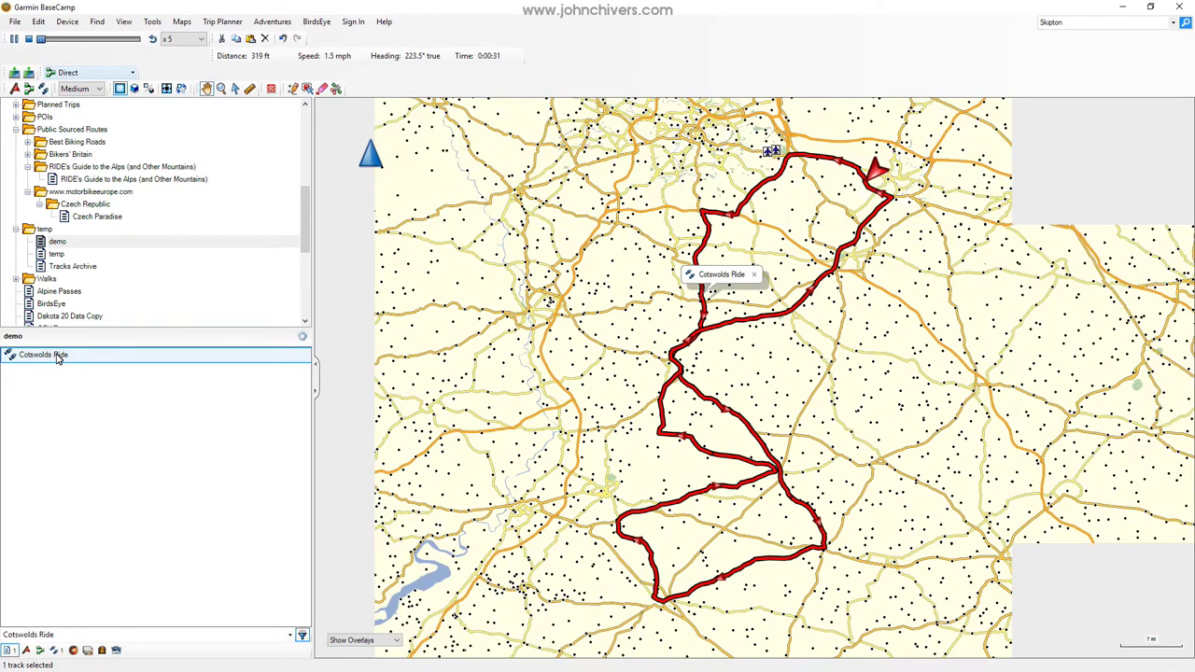
right_click(58, 358)
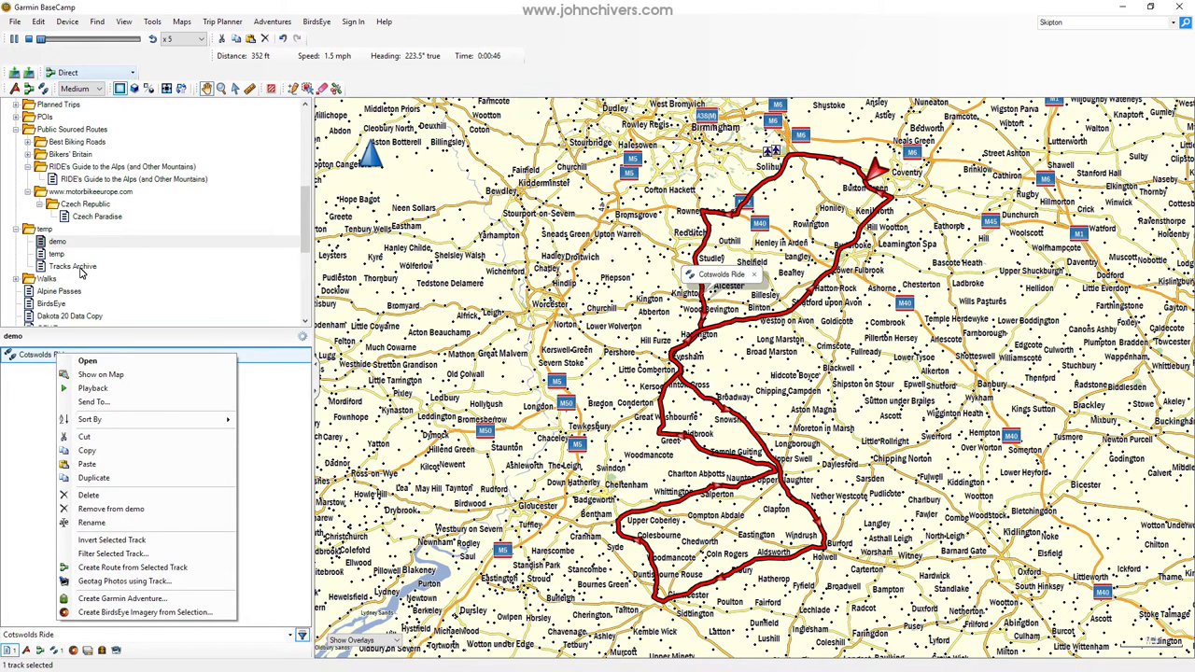
click(119, 567)
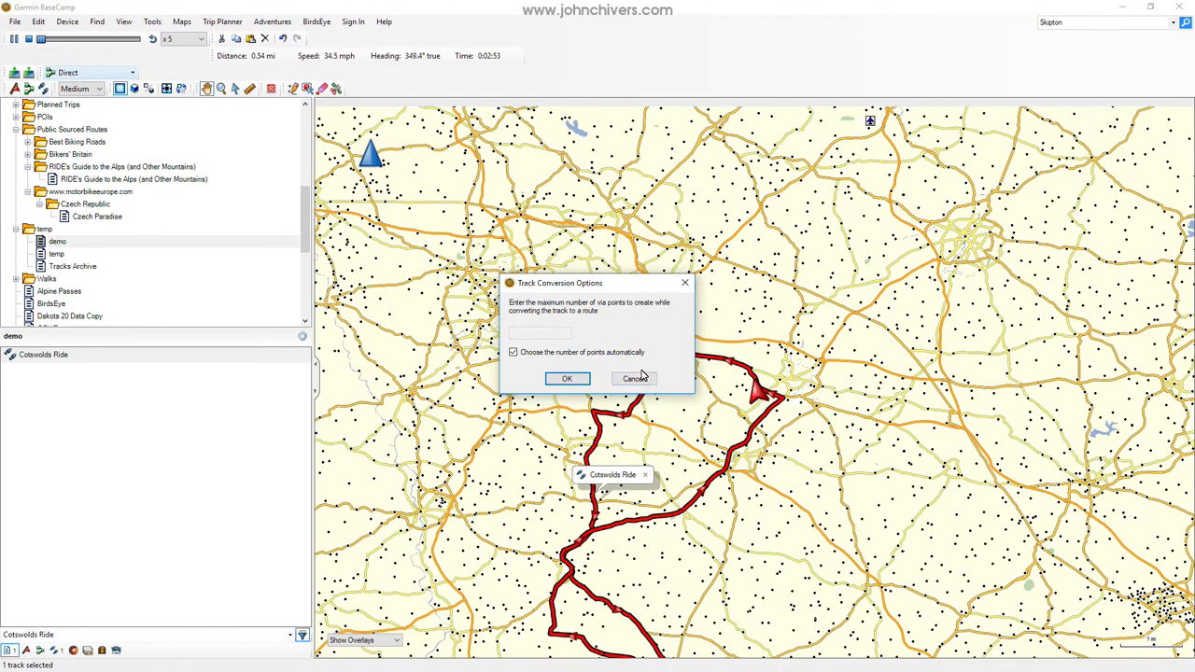
click(641, 378)
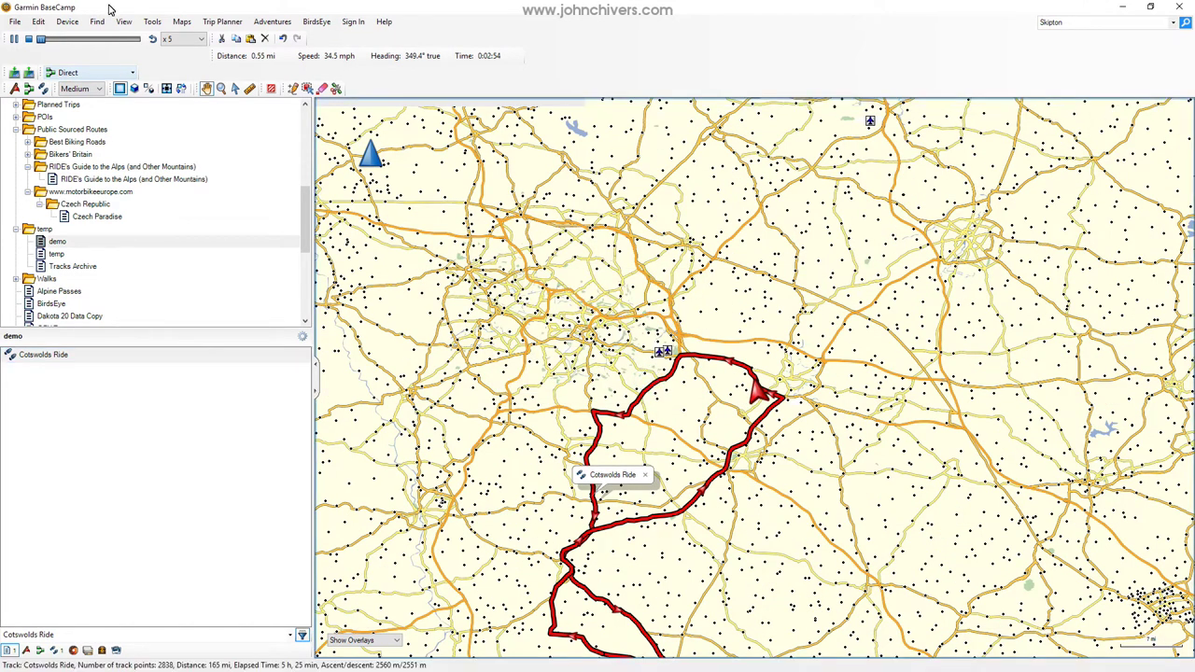
- Stop the track playback and examine the Cotswolds Ride track's point list through to its last point
click(29, 41)
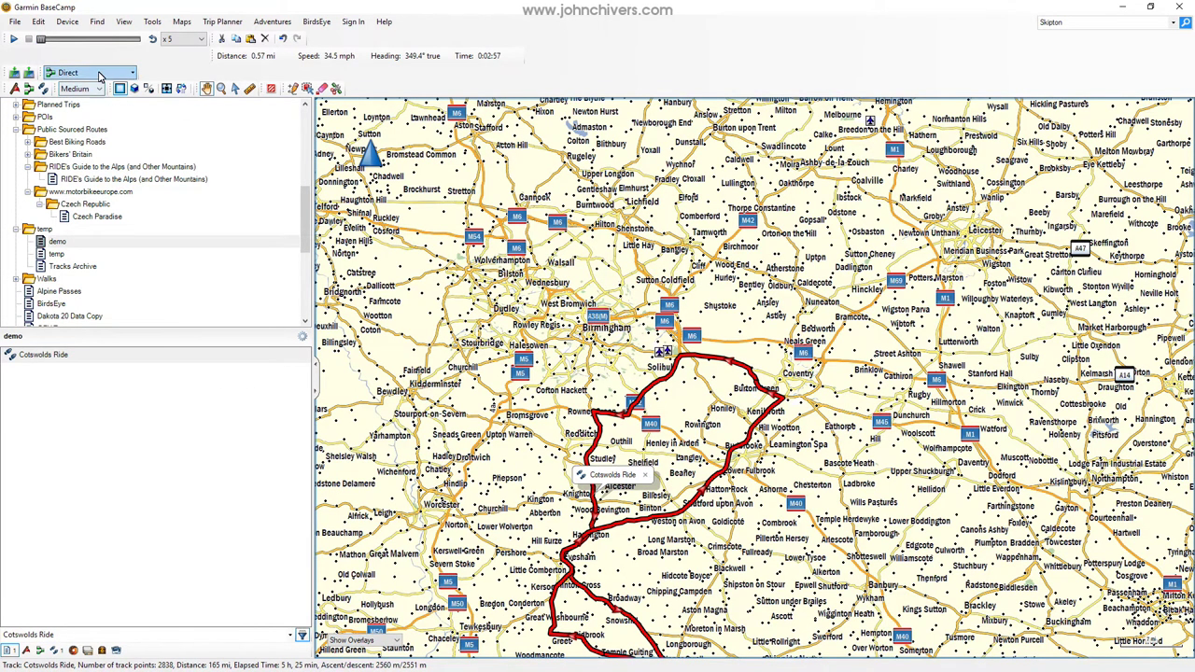
click(28, 355)
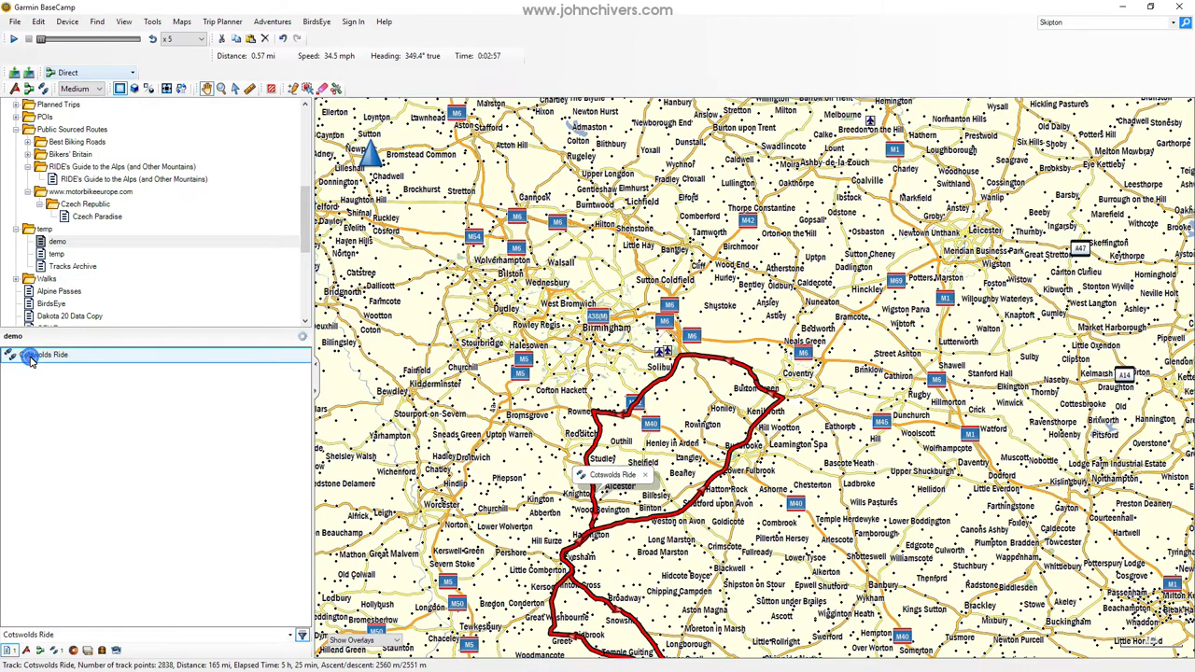
double_click(30, 358)
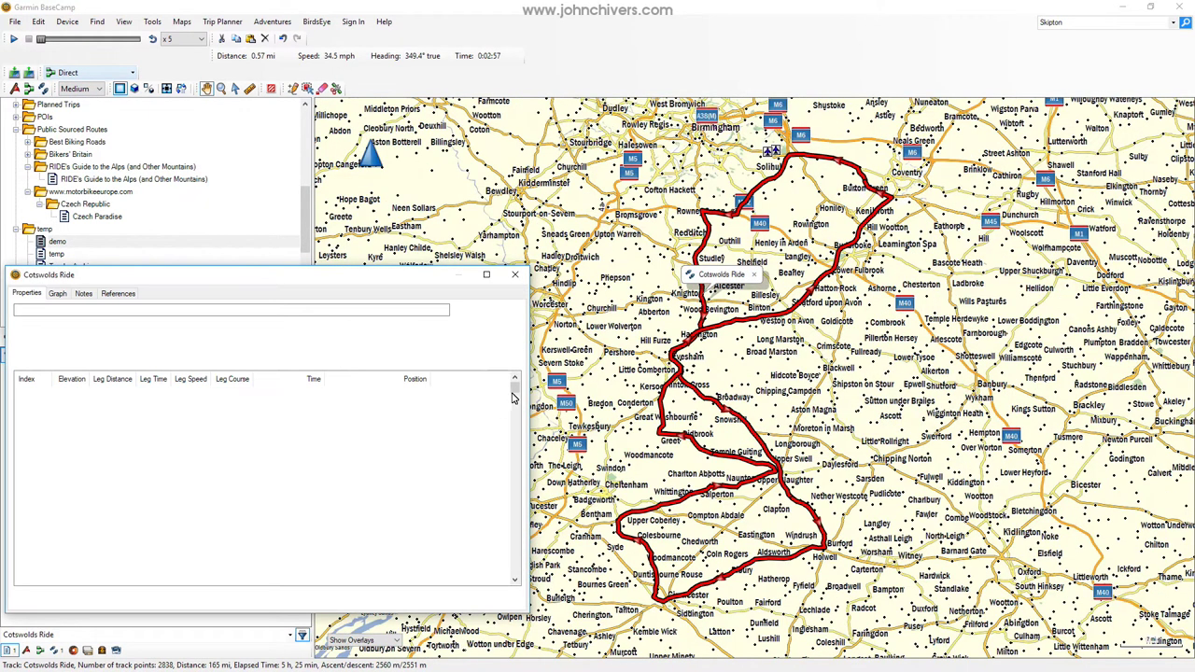
drag(519, 390, 523, 590)
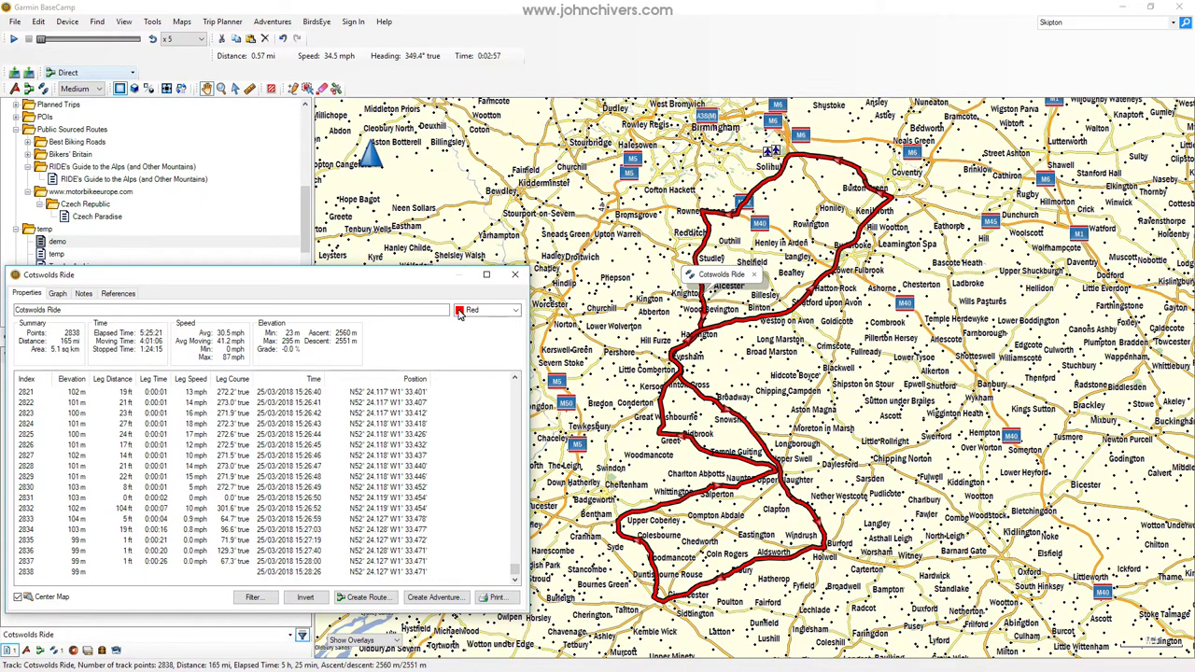
click(516, 275)
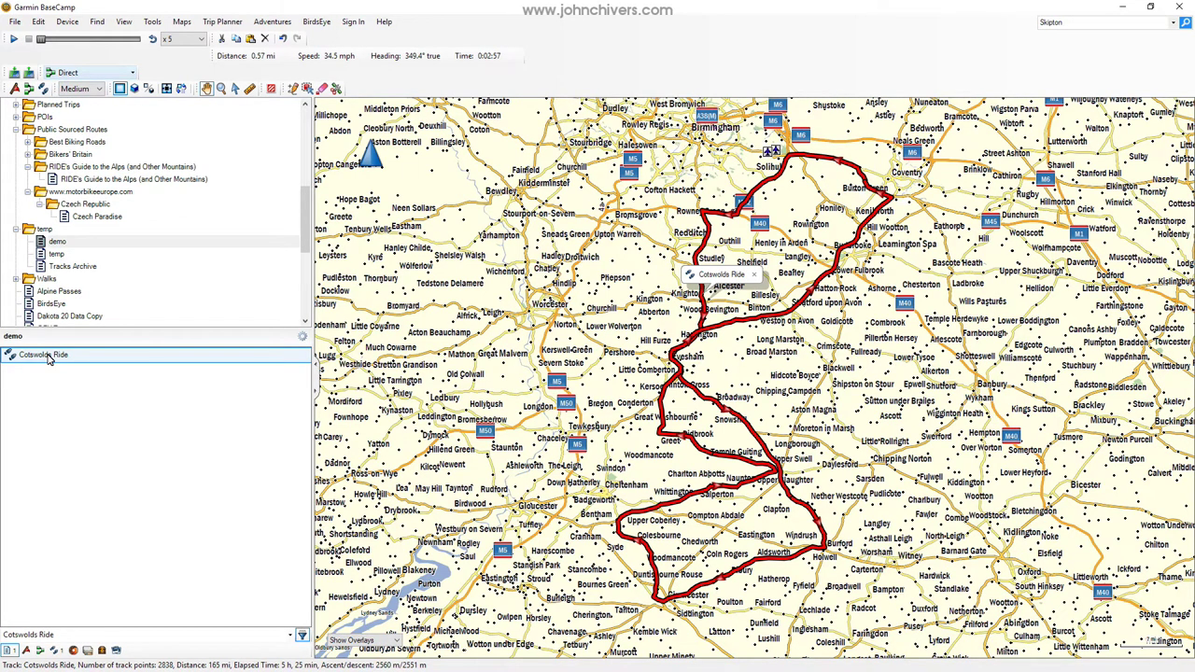
- Convert the Cotswolds Ride track to a route with the Direct profile
right_click(49, 360)
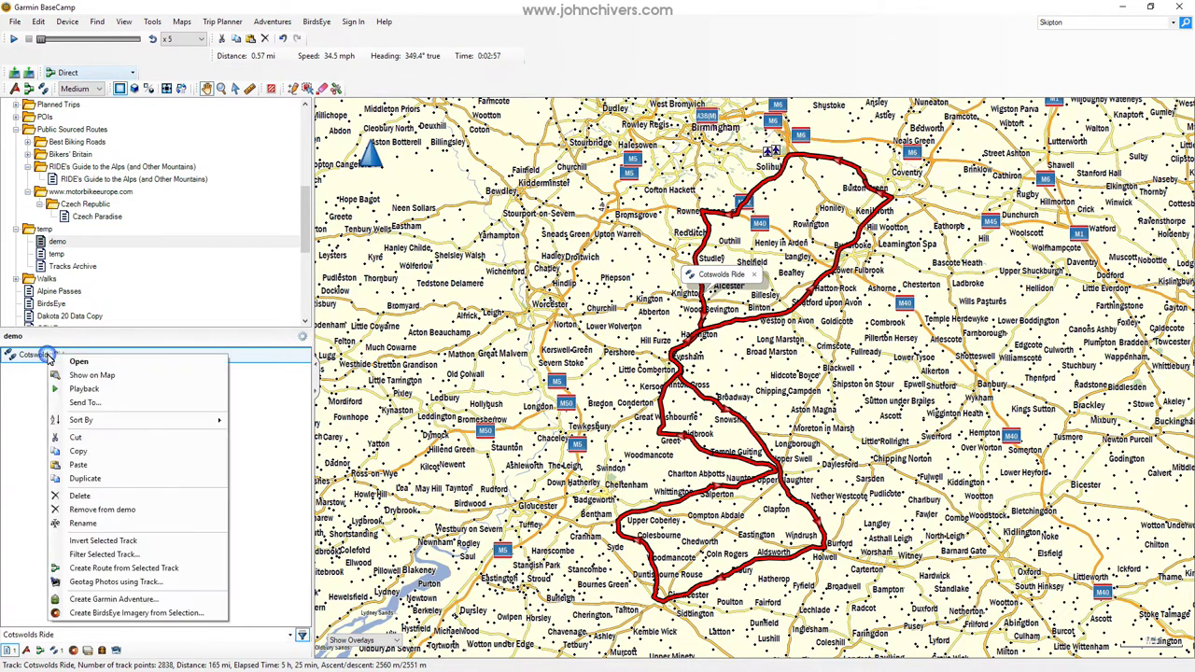
click(158, 571)
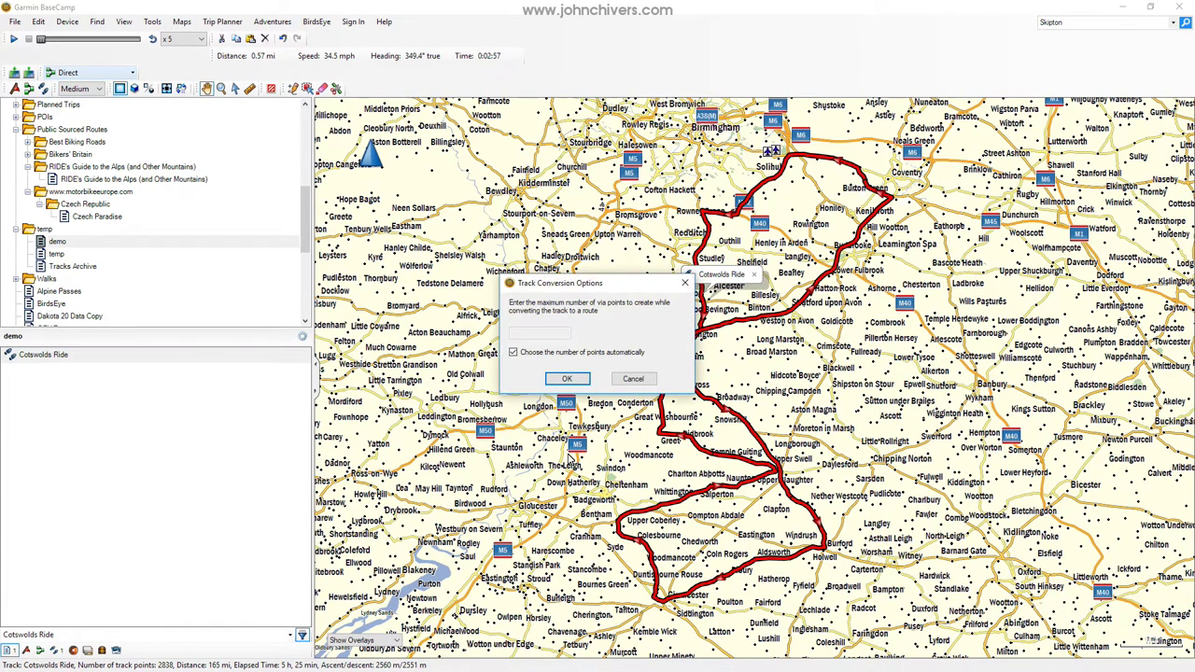
click(514, 354)
click(514, 355)
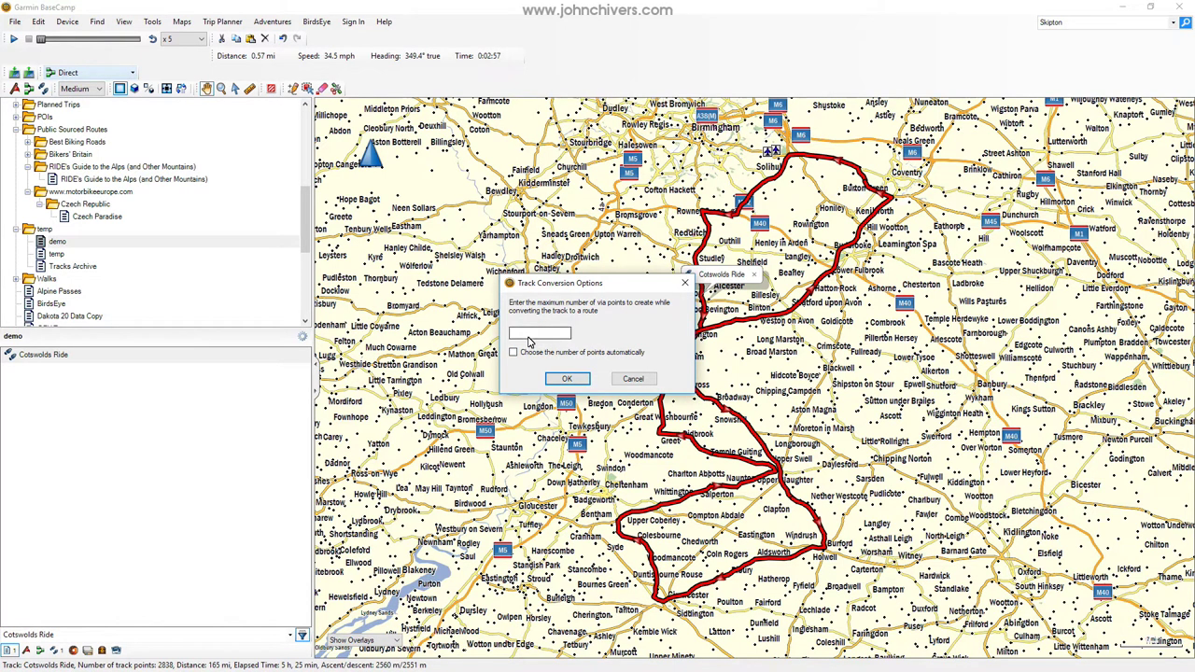
click(528, 336)
click(567, 379)
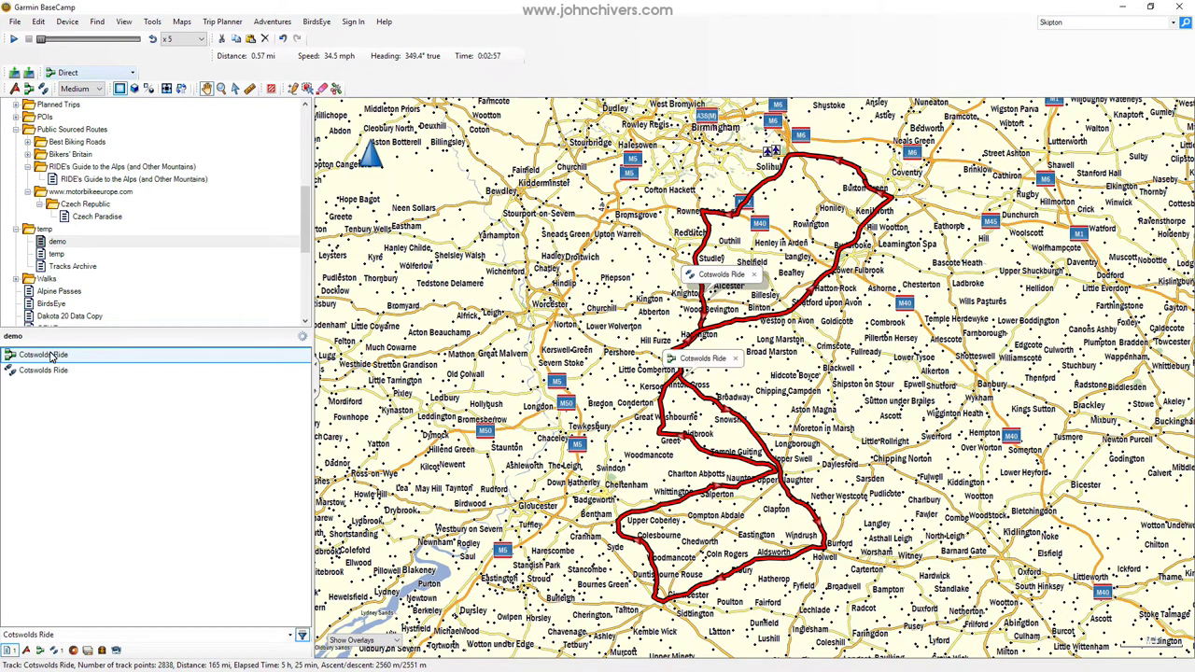
- Show the new Cotswolds Ride route on the map and examine its properties and via point list
click(52, 358)
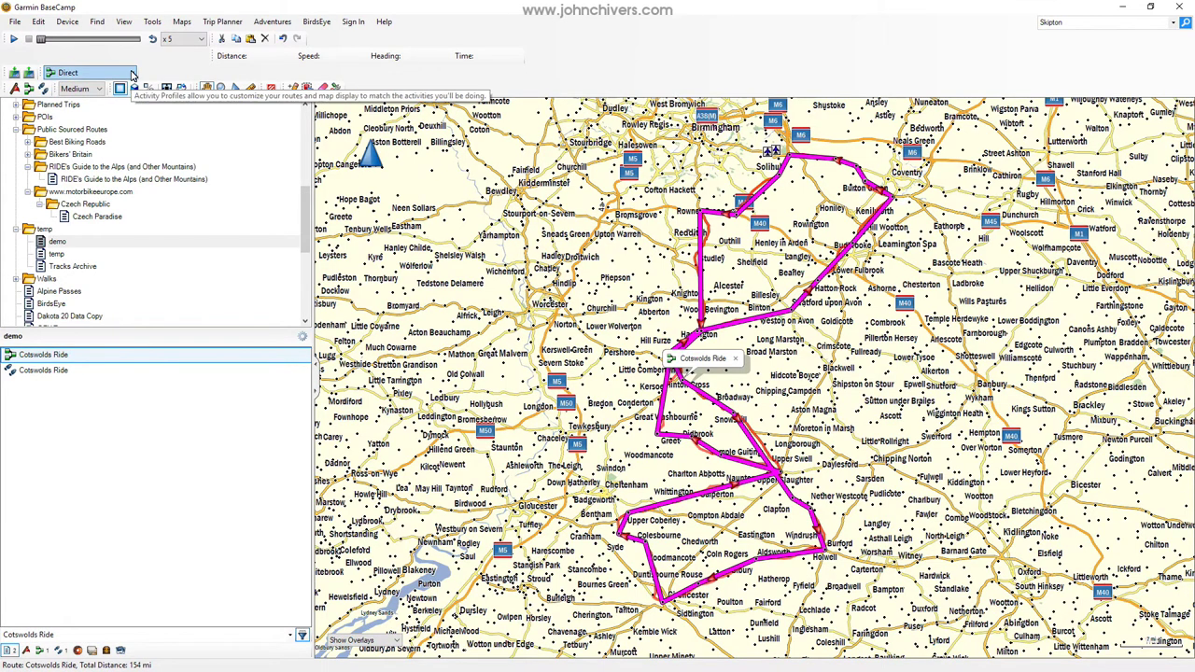
double_click(56, 363)
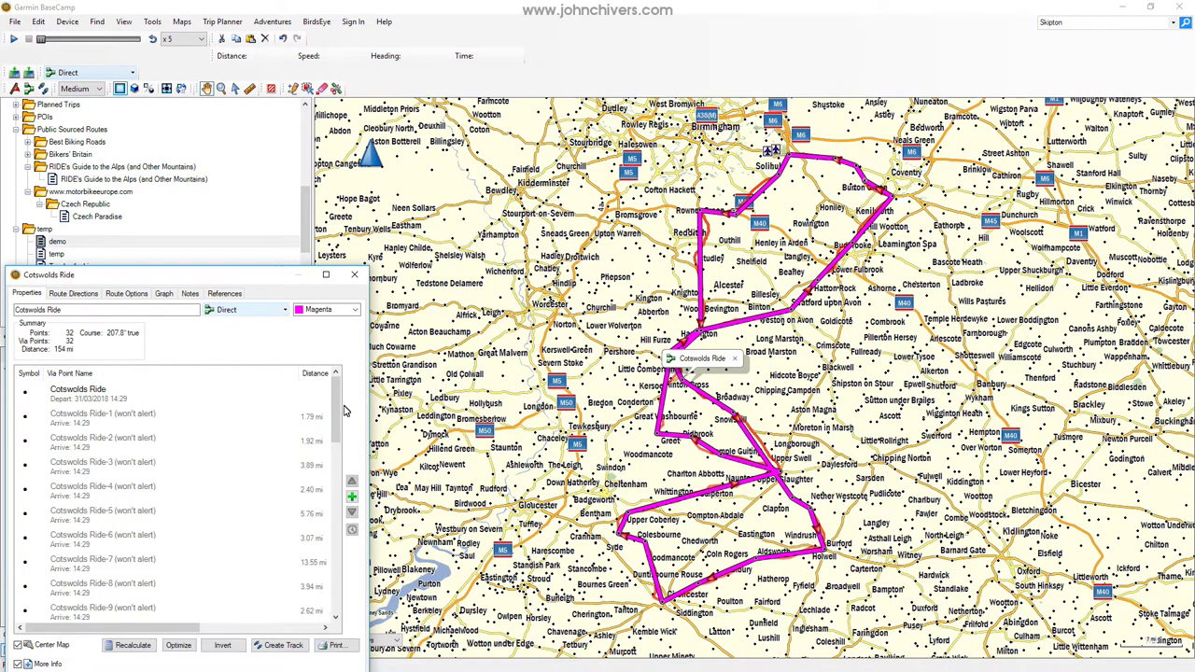
mouse_move(338, 403)
mouse_down()
mouse_move(349, 605)
mouse_move(339, 390)
mouse_up()
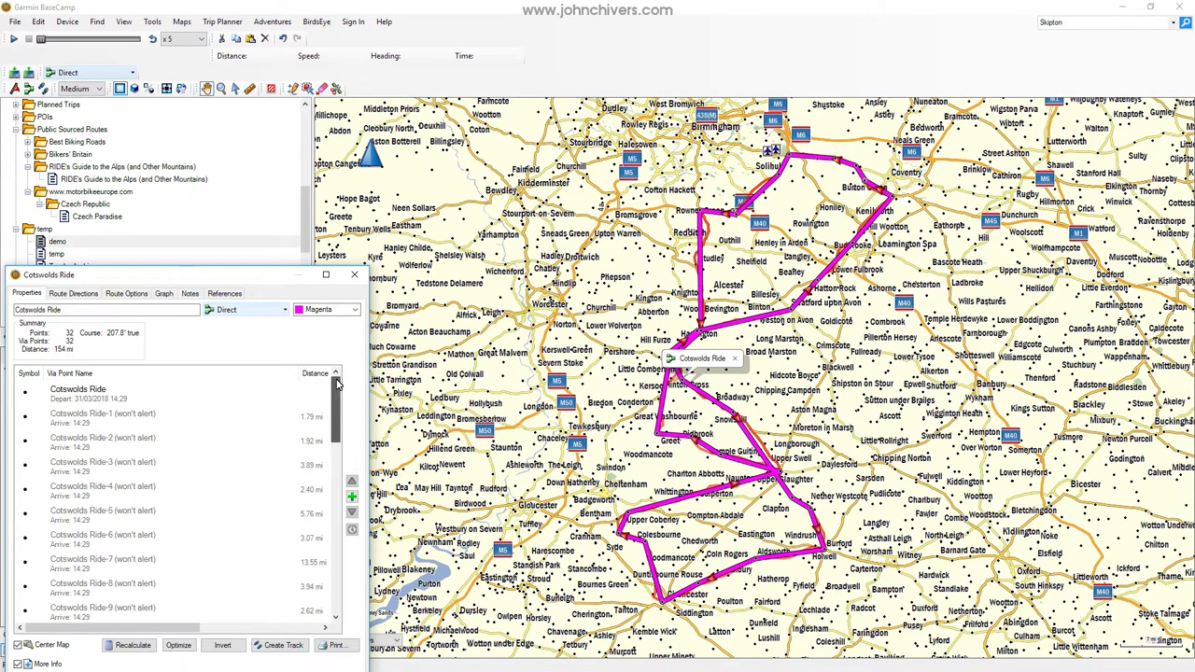
click(353, 274)
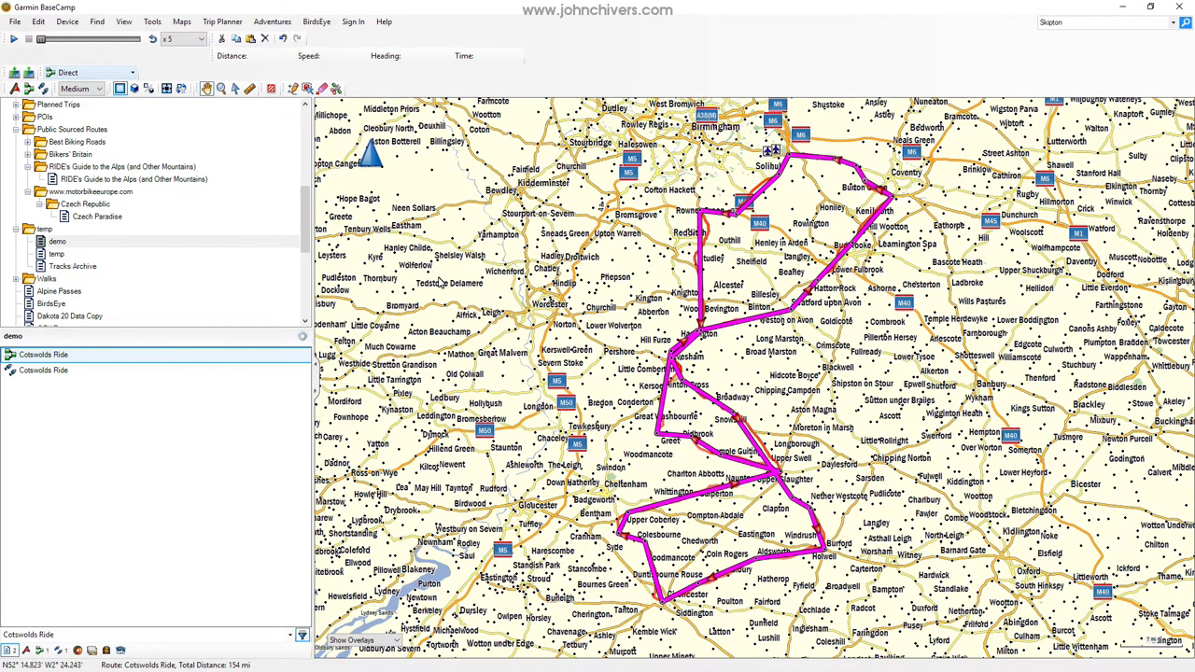
- Reopen the route's properties, show its start point on the map, and review the via point list from first to last
double_click(54, 356)
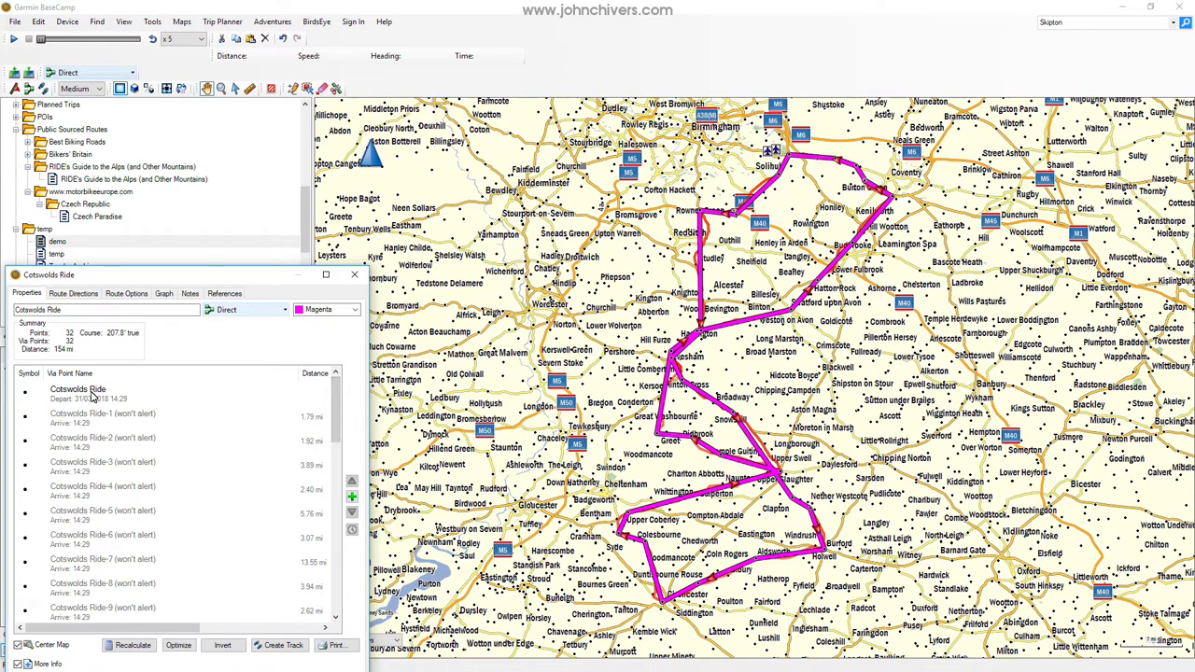
mouse_move(335, 411)
mouse_down()
mouse_move(323, 623)
mouse_move(334, 392)
mouse_up()
click(79, 404)
drag(340, 402, 331, 630)
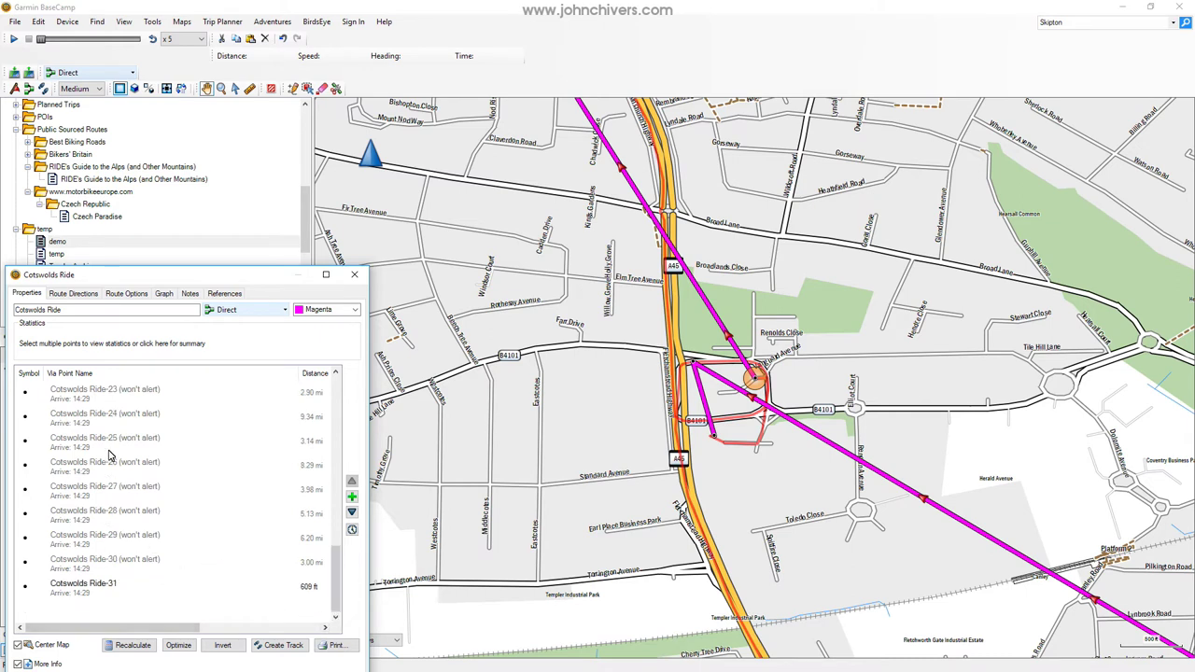
drag(335, 605, 351, 388)
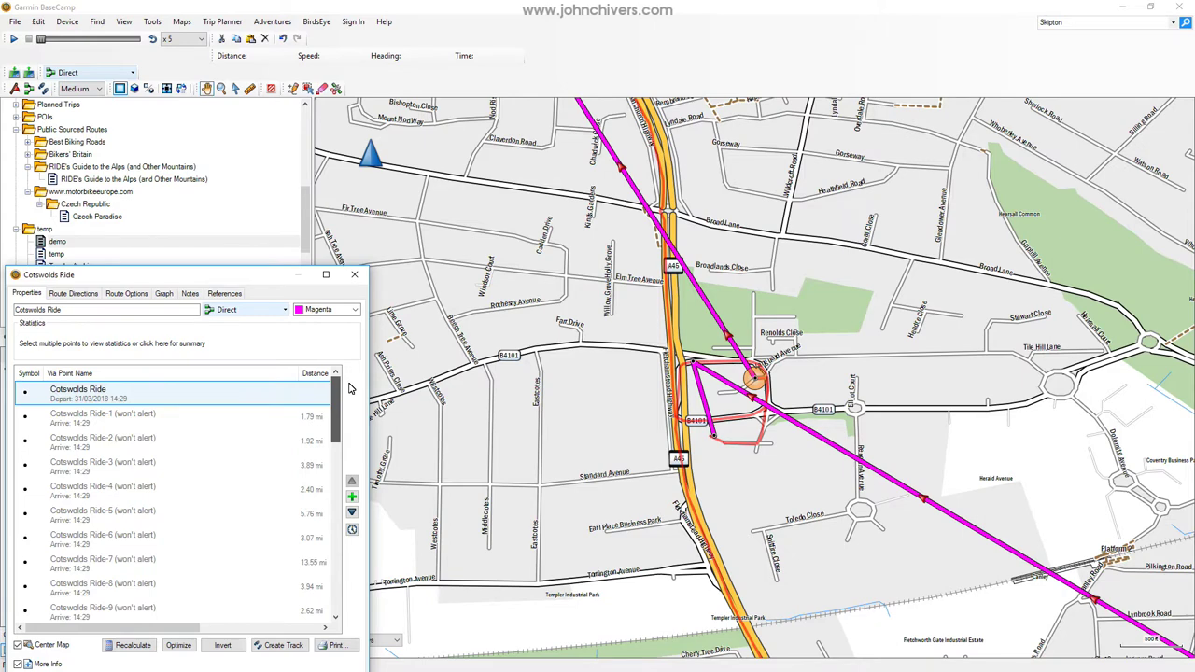
- Show the direct route's via points on the map one by one, from Cotswolds Ride-1 to Cotswolds Ride-8
click(113, 424)
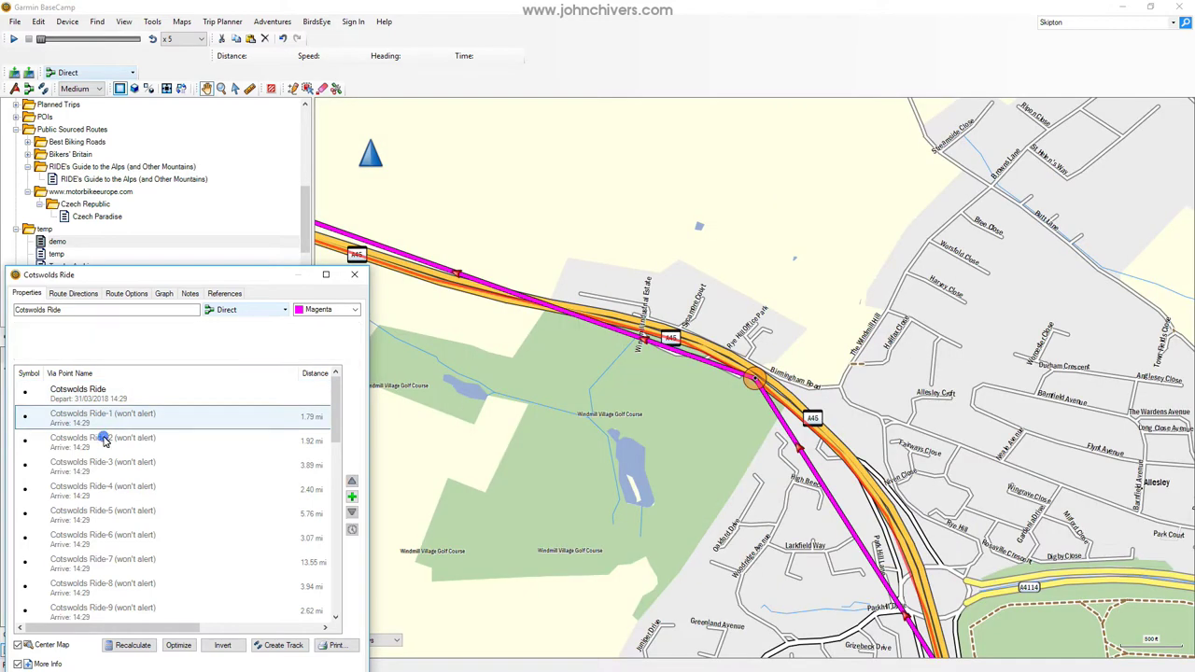
click(104, 442)
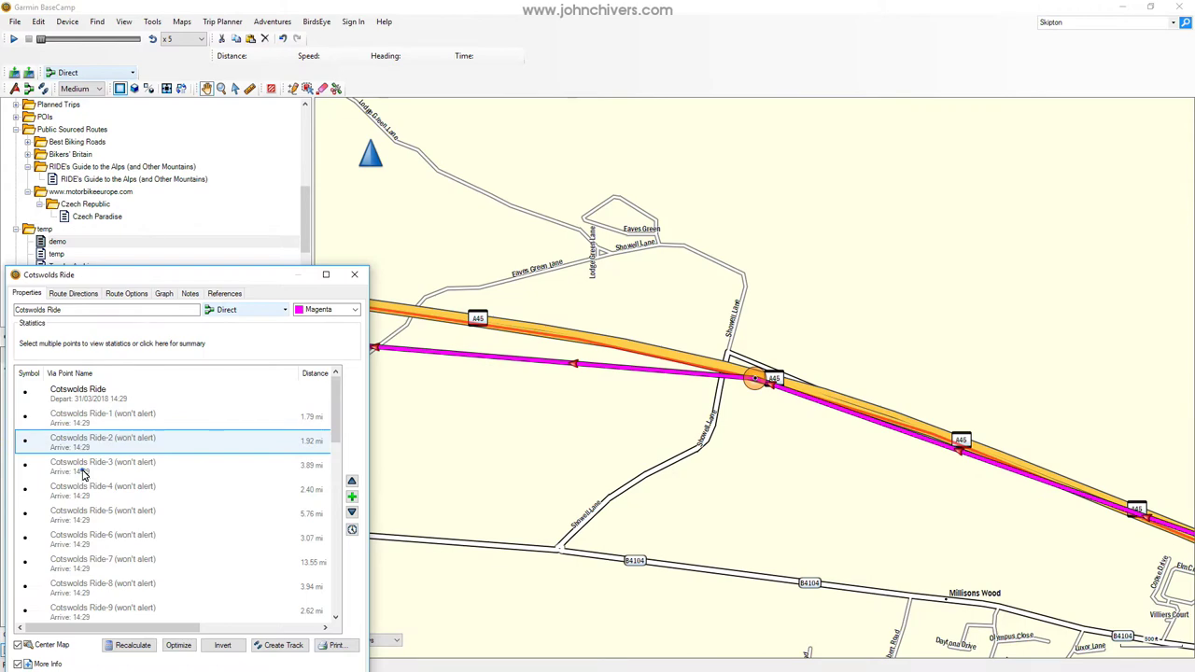
click(83, 474)
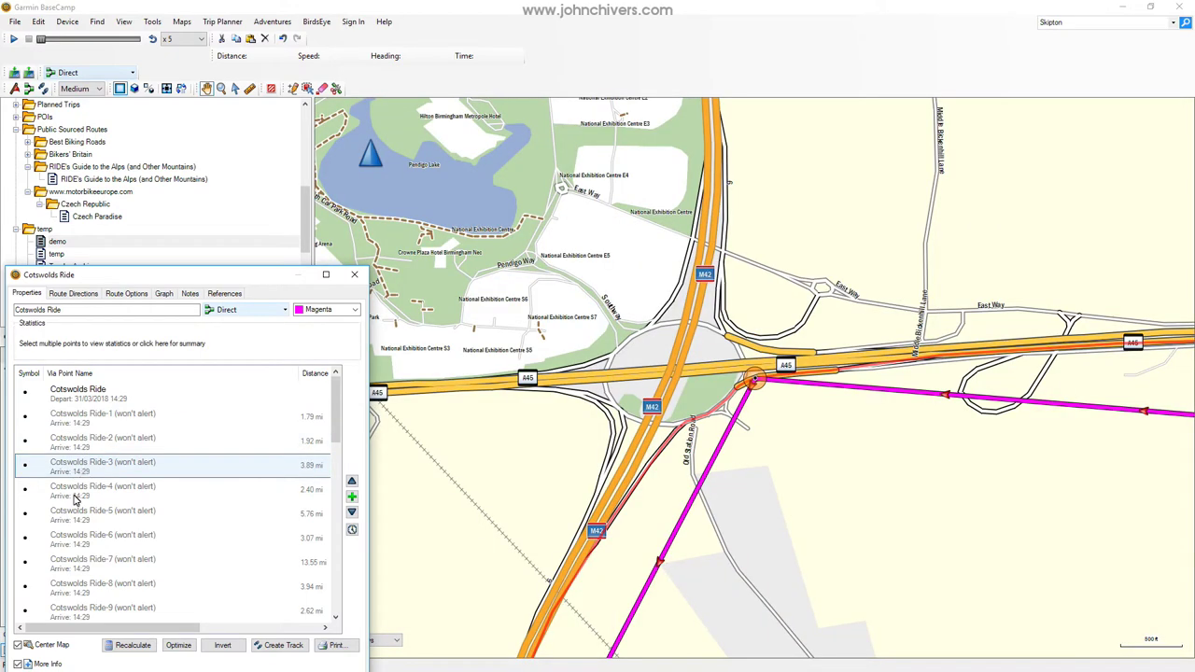
click(75, 500)
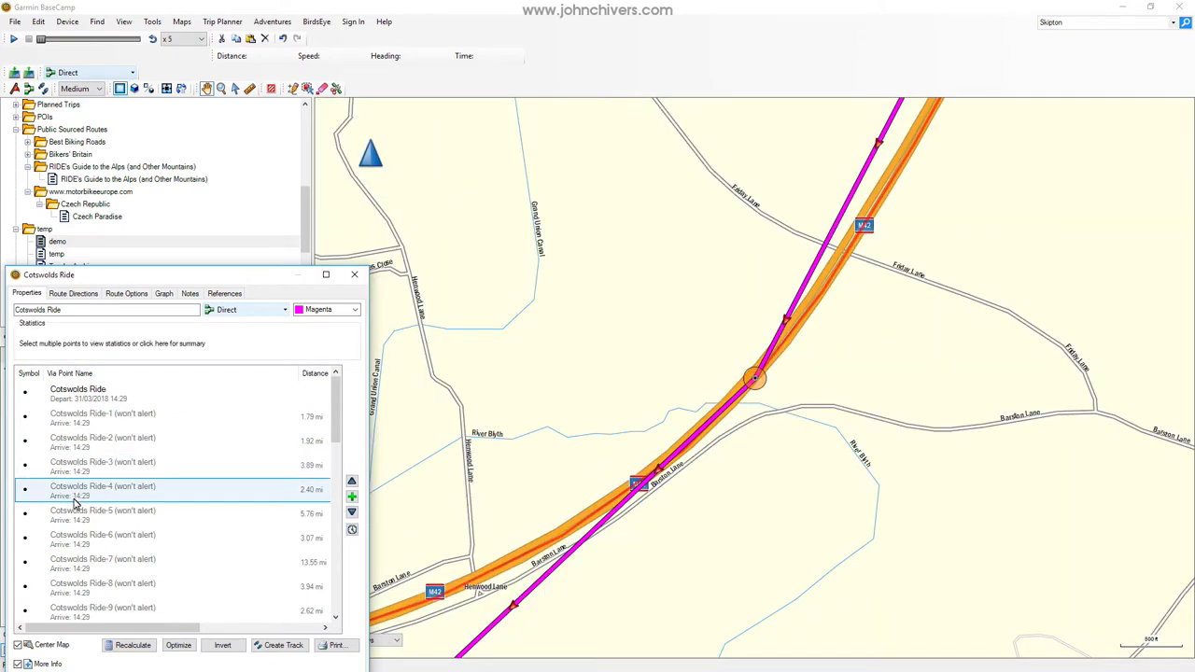
click(65, 519)
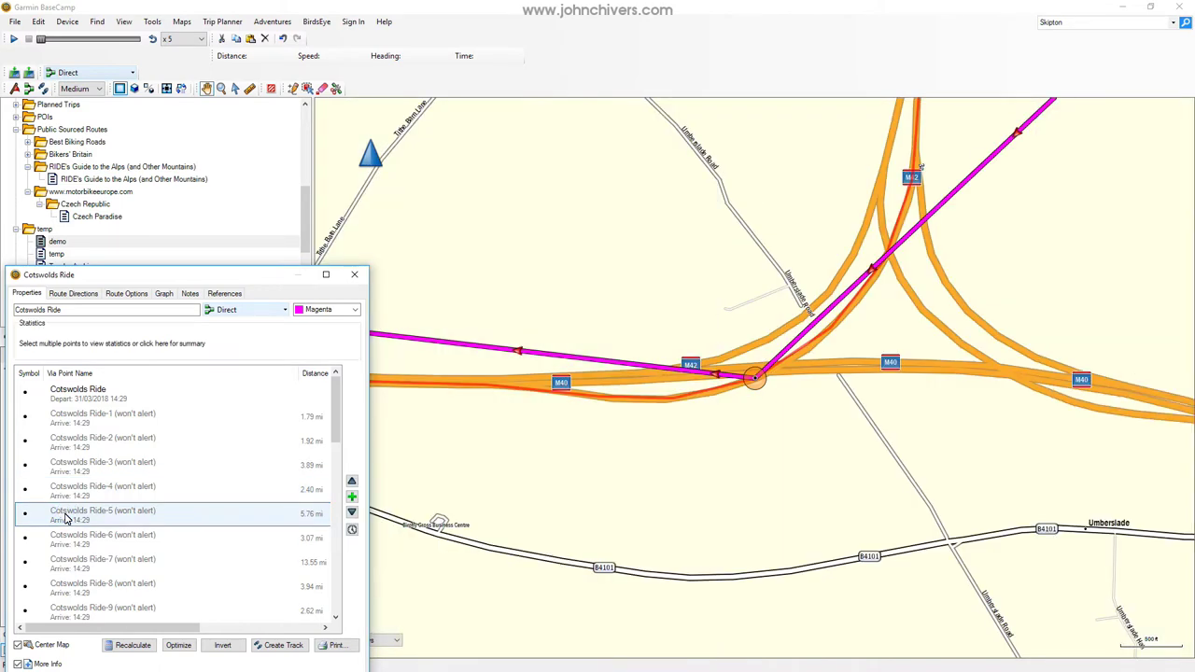
click(65, 549)
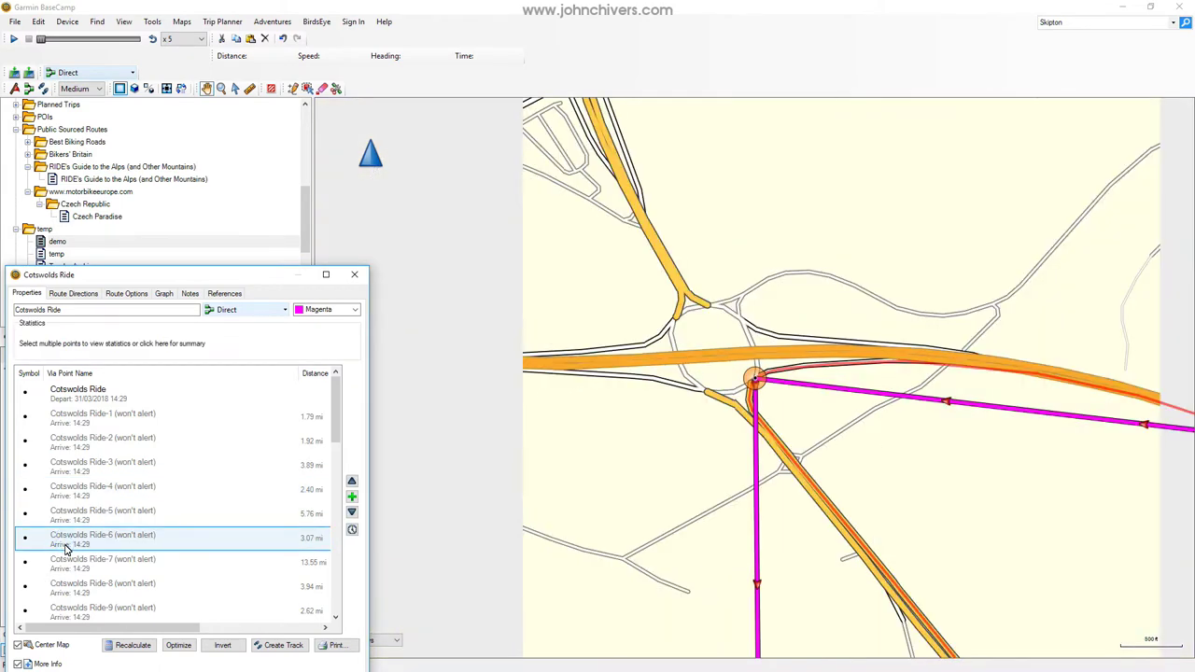
click(74, 564)
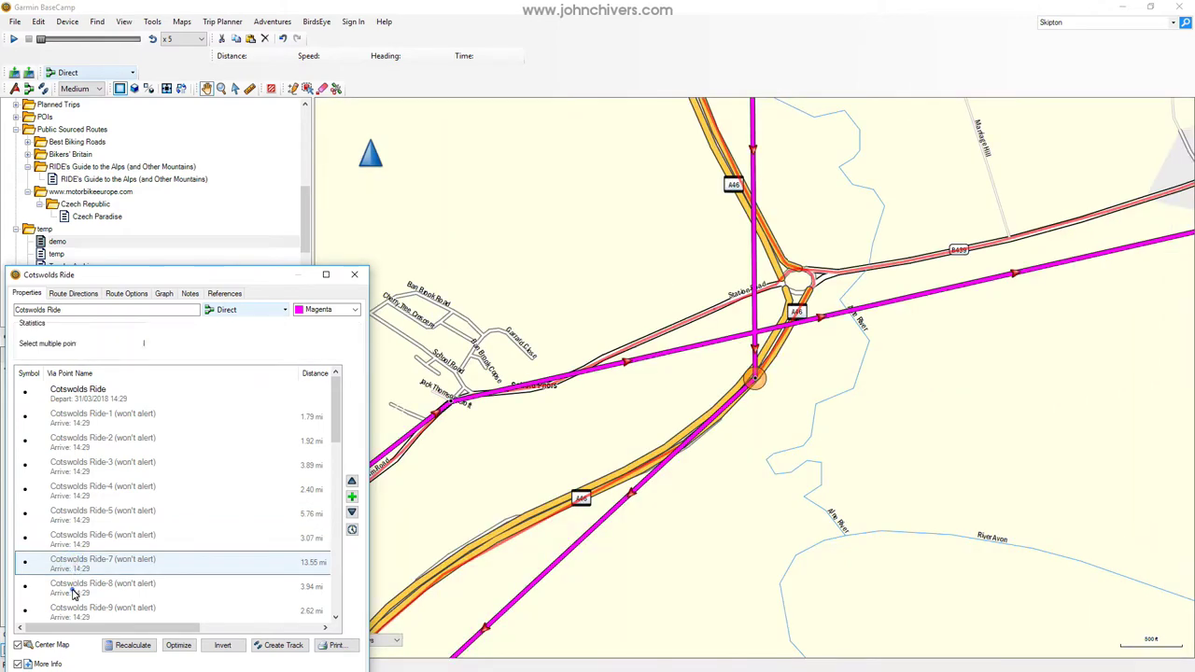
click(75, 592)
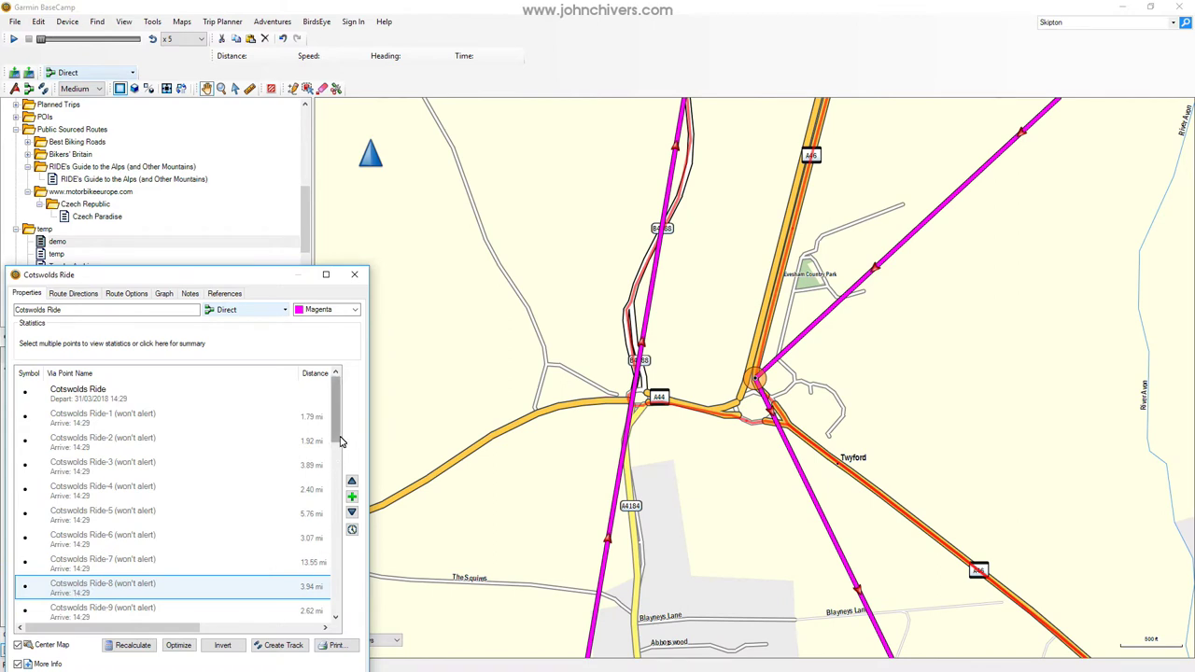
- Change the Cotswolds Ride route's profile to Motorcycling and show its start point on the map
click(285, 311)
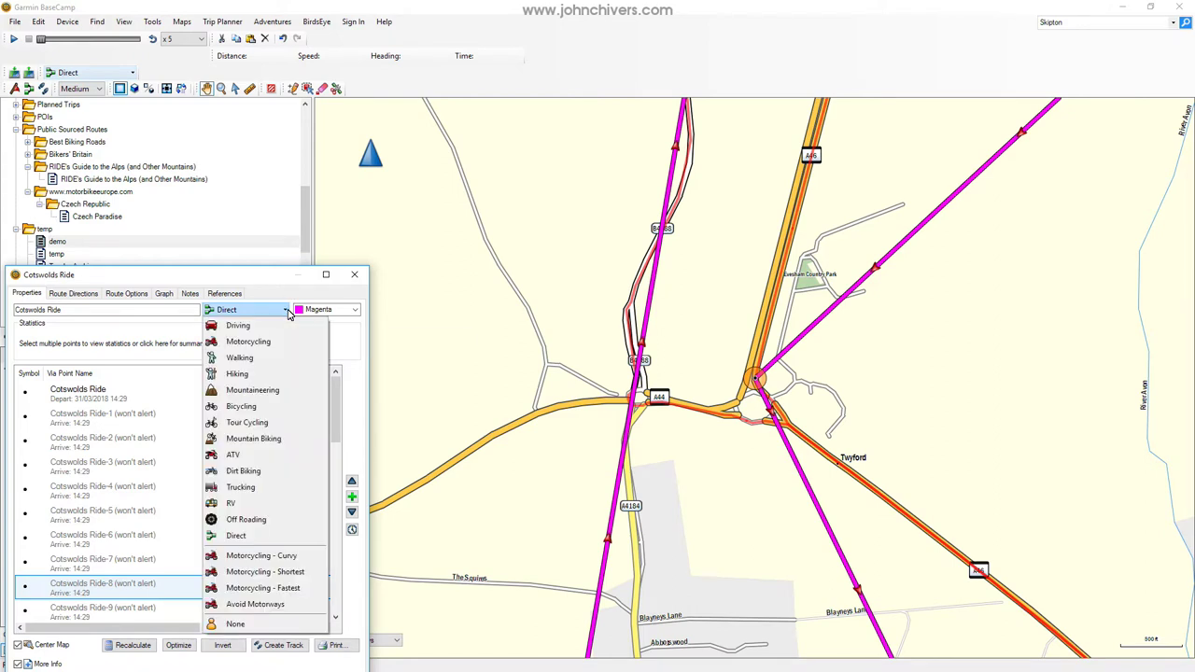
click(267, 344)
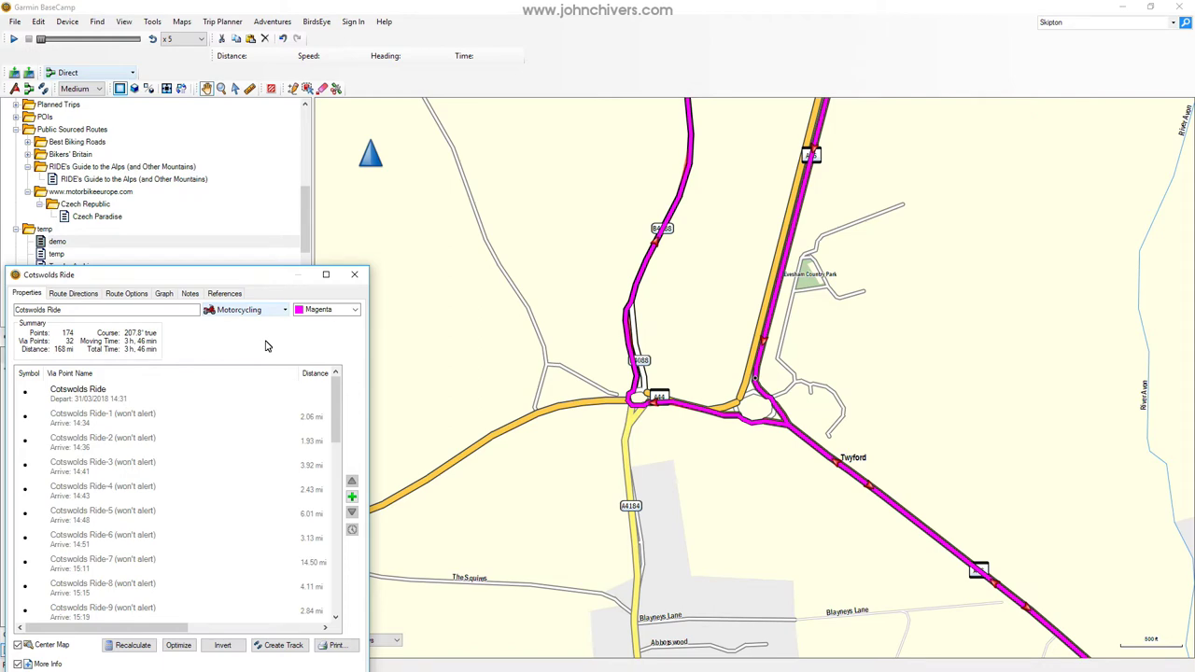
click(97, 394)
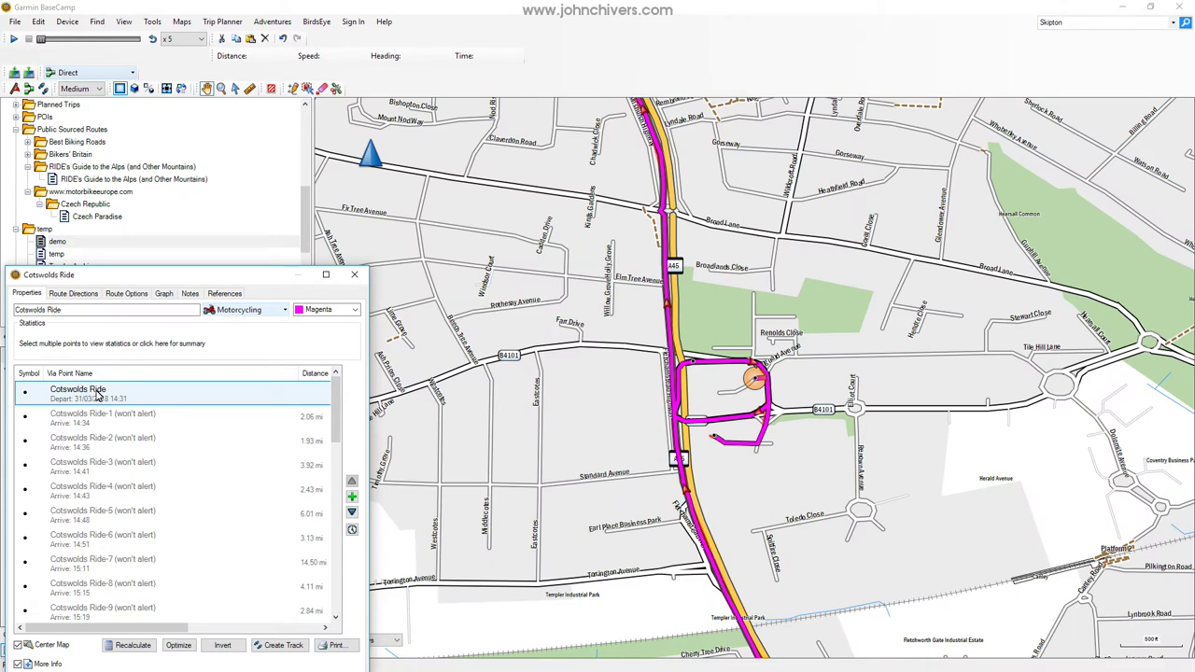
- Step through the recalculated Motorcycling route's via points on the map, from Cotswolds Ride-1 to Cotswolds Ride-18
click(108, 429)
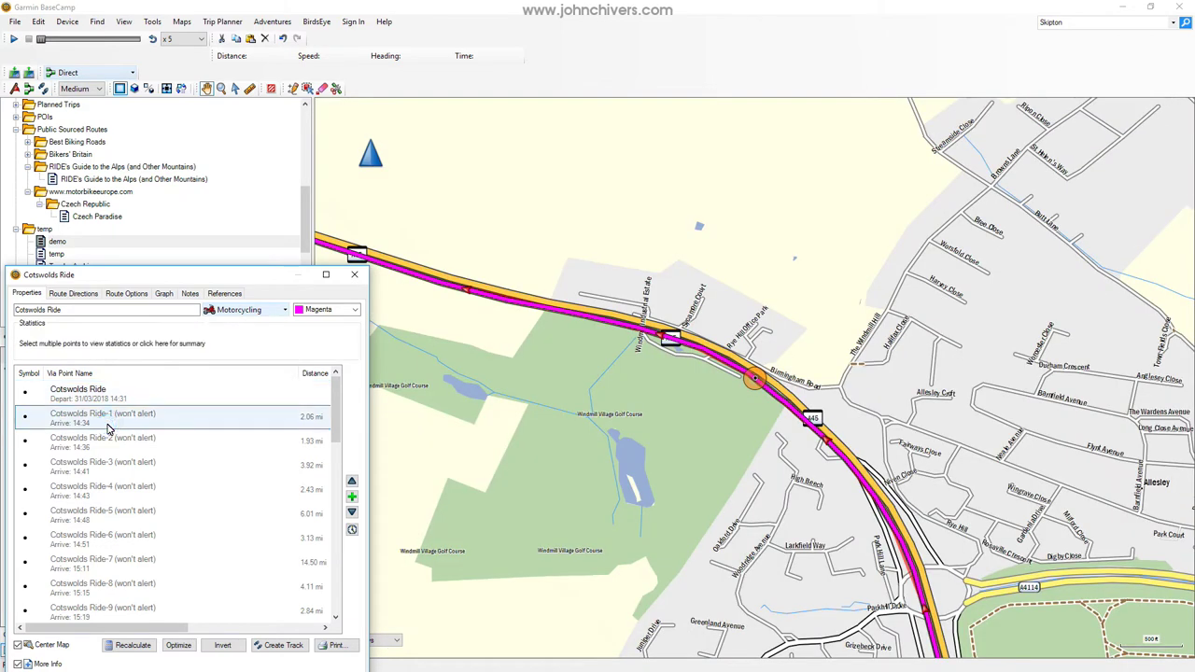
click(103, 451)
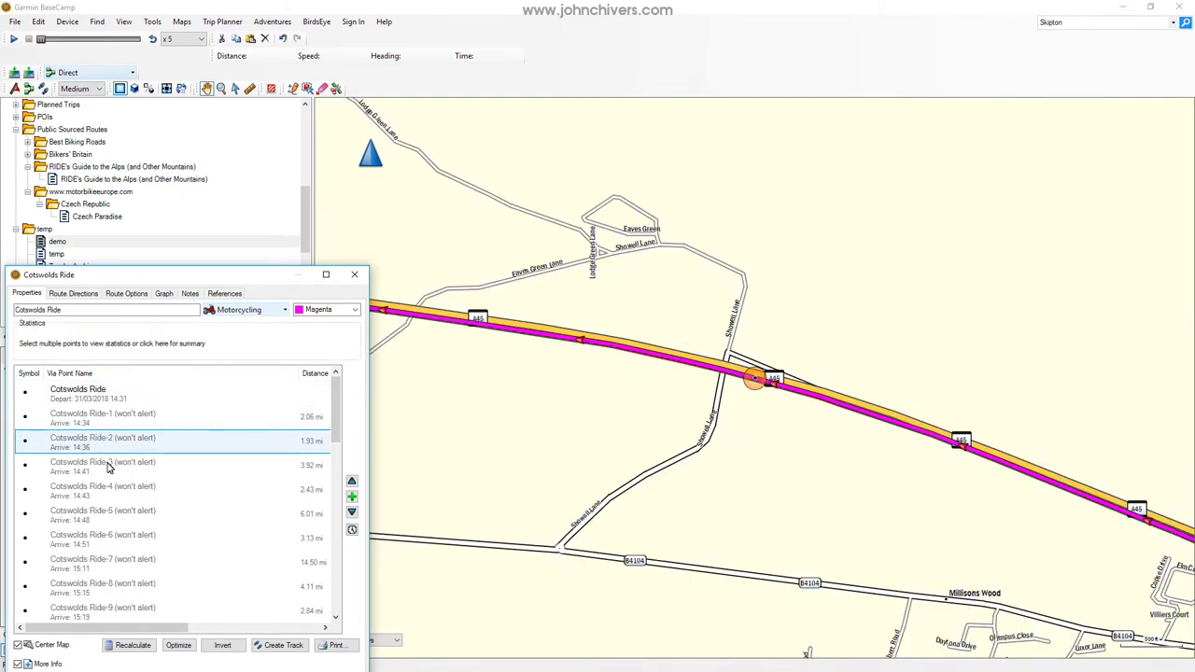
click(107, 469)
click(93, 491)
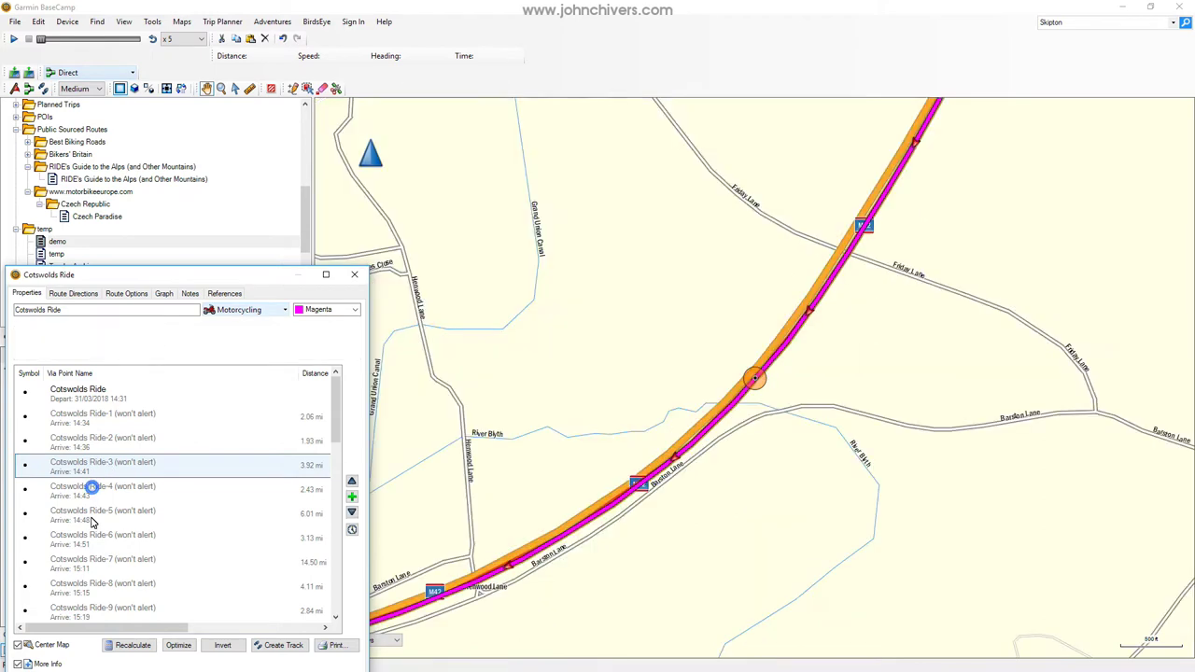
click(87, 517)
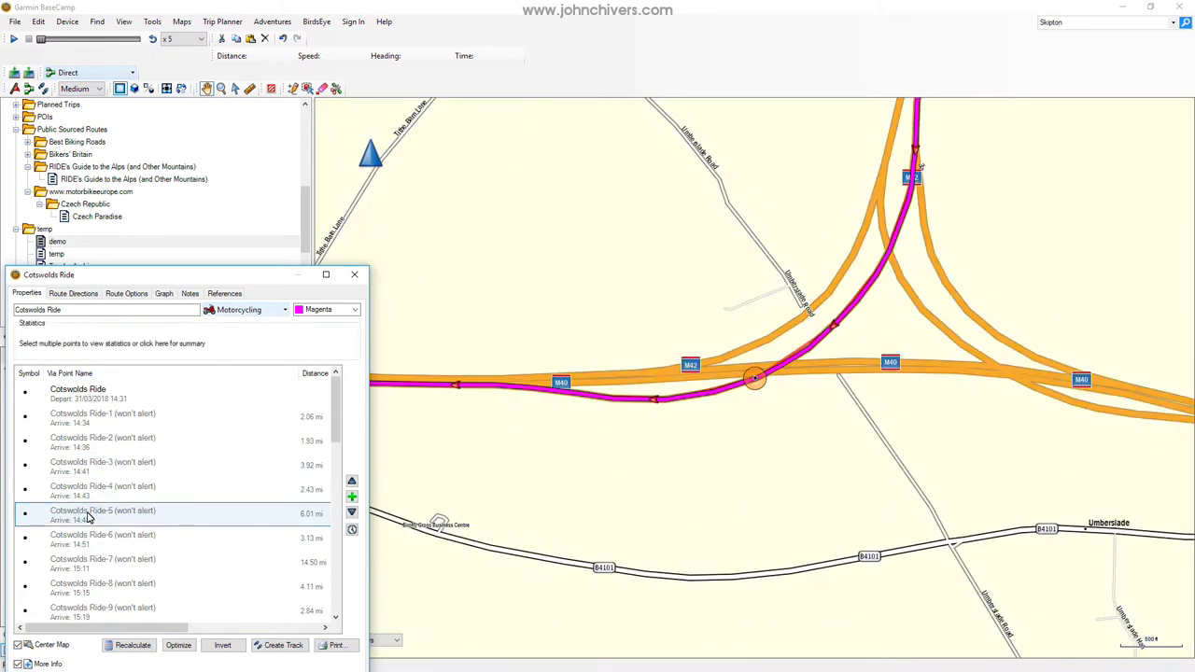
key(Down)
key(Down)
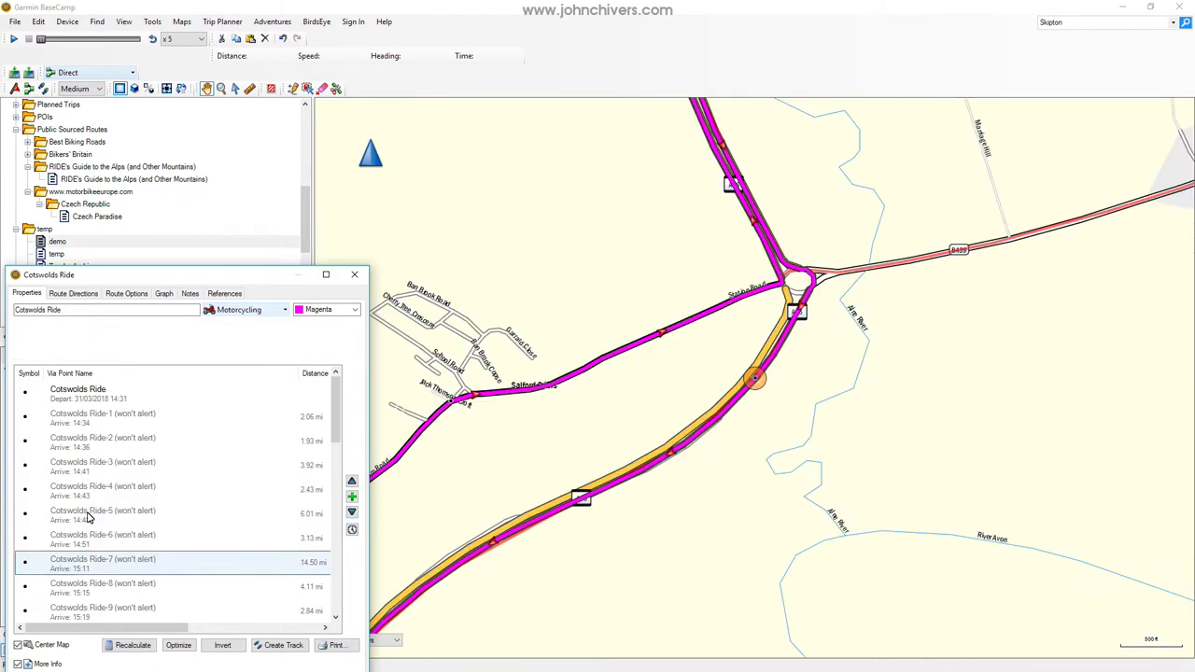
key(Down)
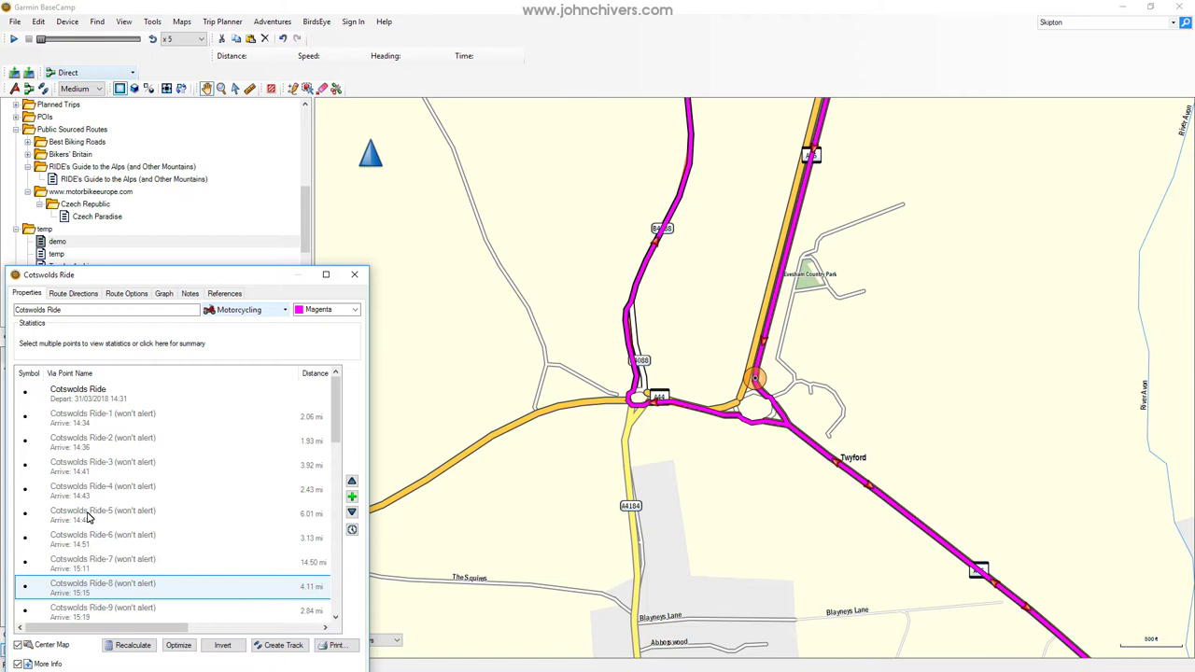
key(Down)
key(Down)
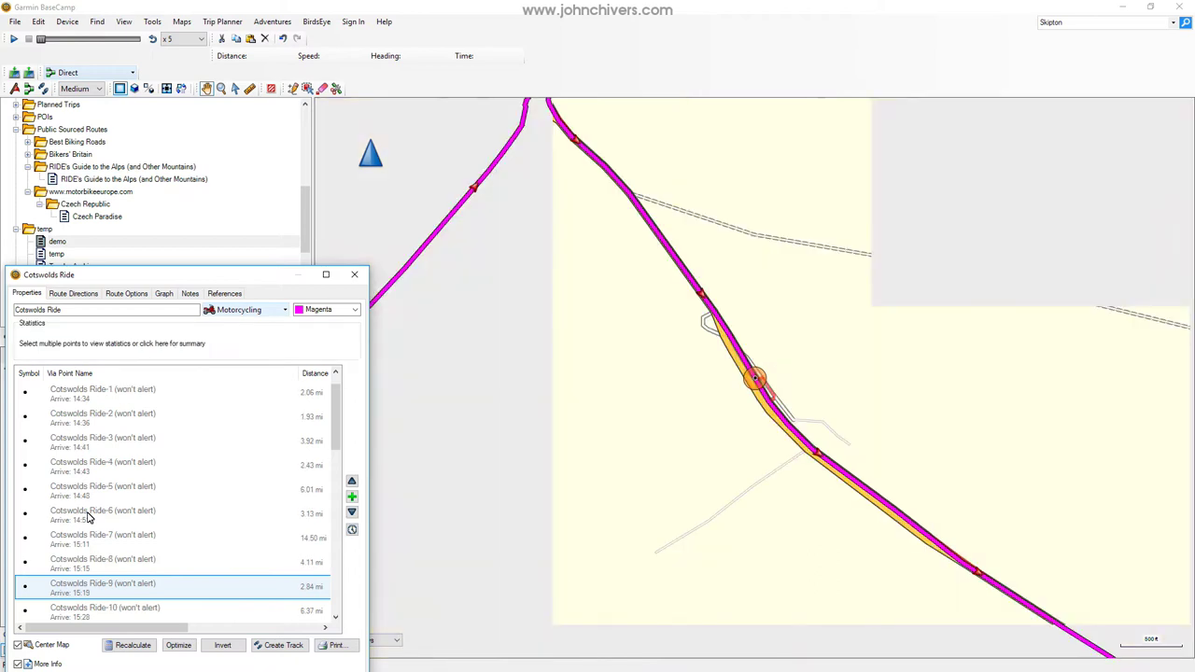
key(Down)
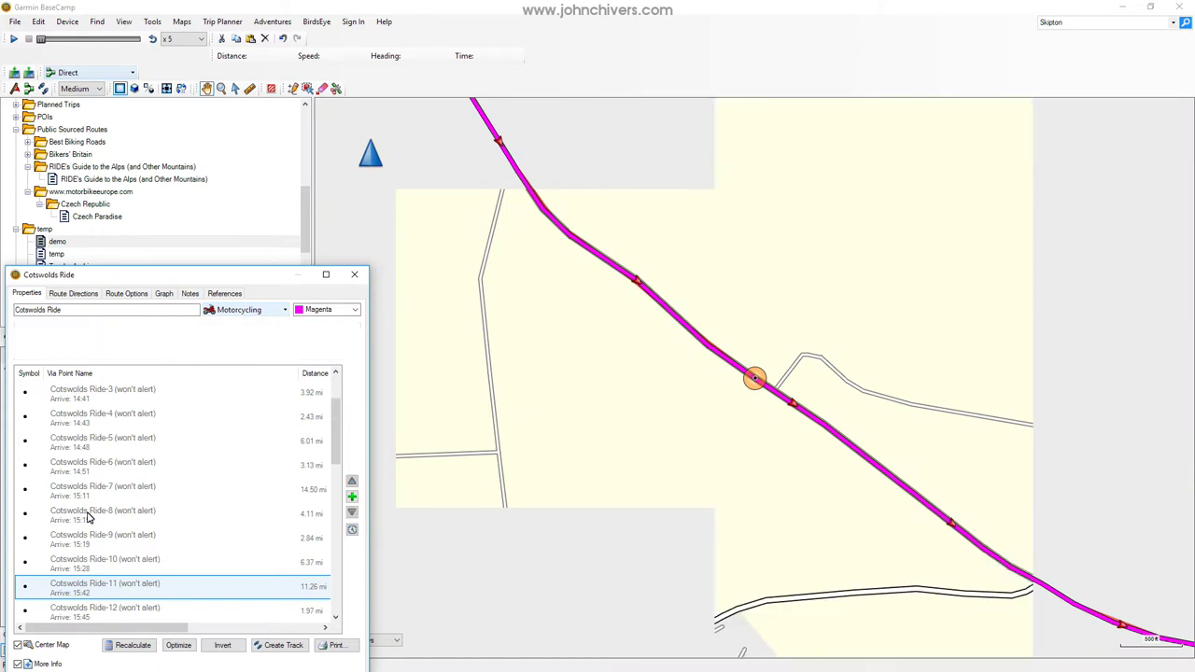
key(Down)
key(Down)
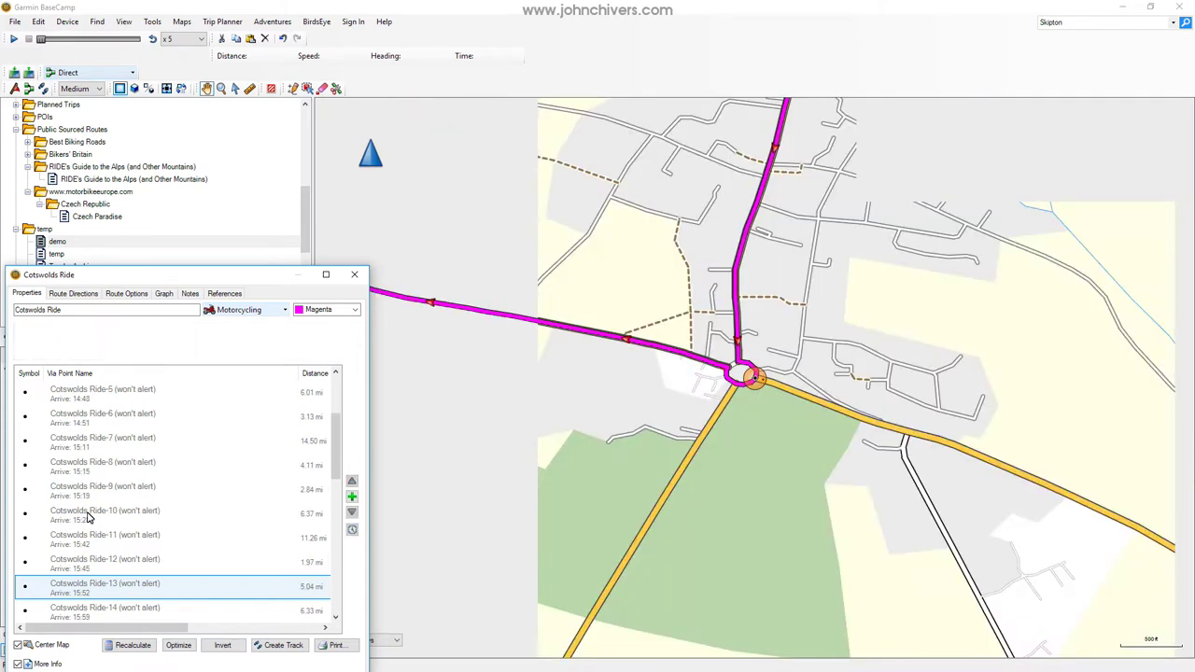
key(Down)
key(Down)
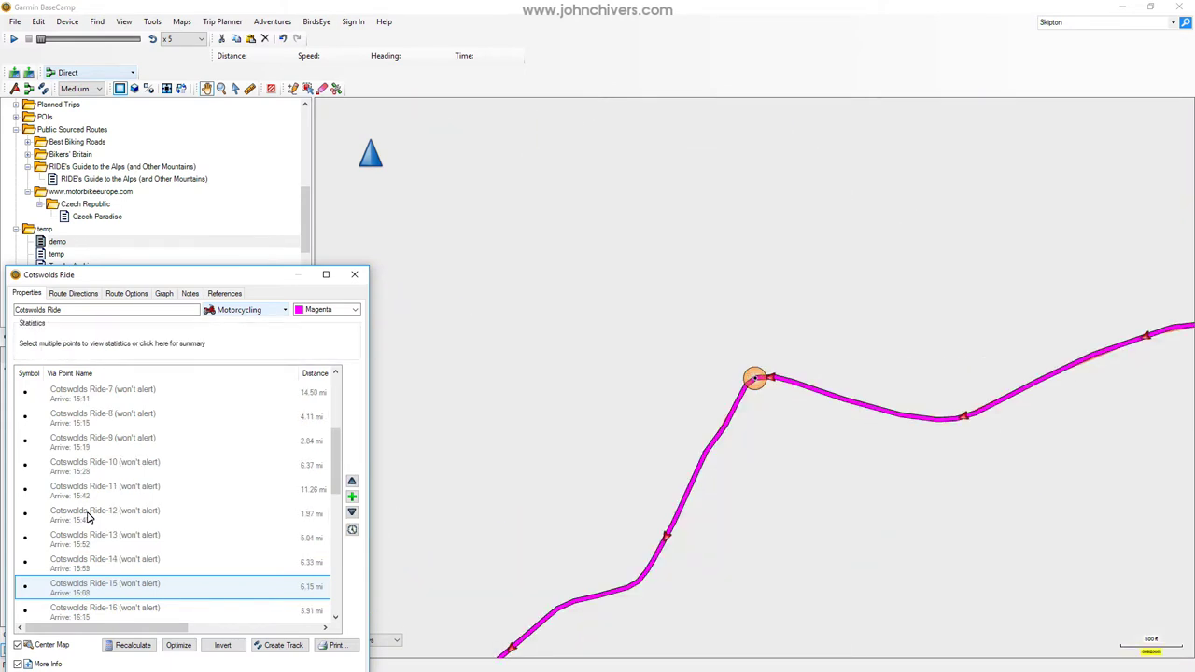
key(Down)
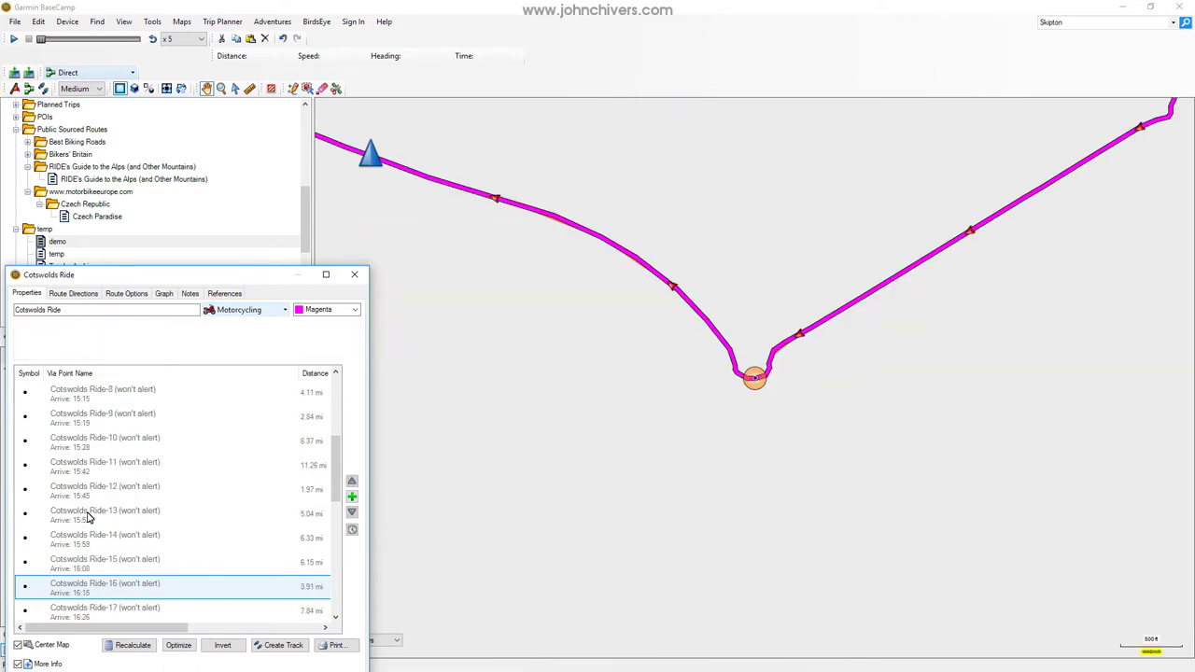
key(Down)
key(Down)
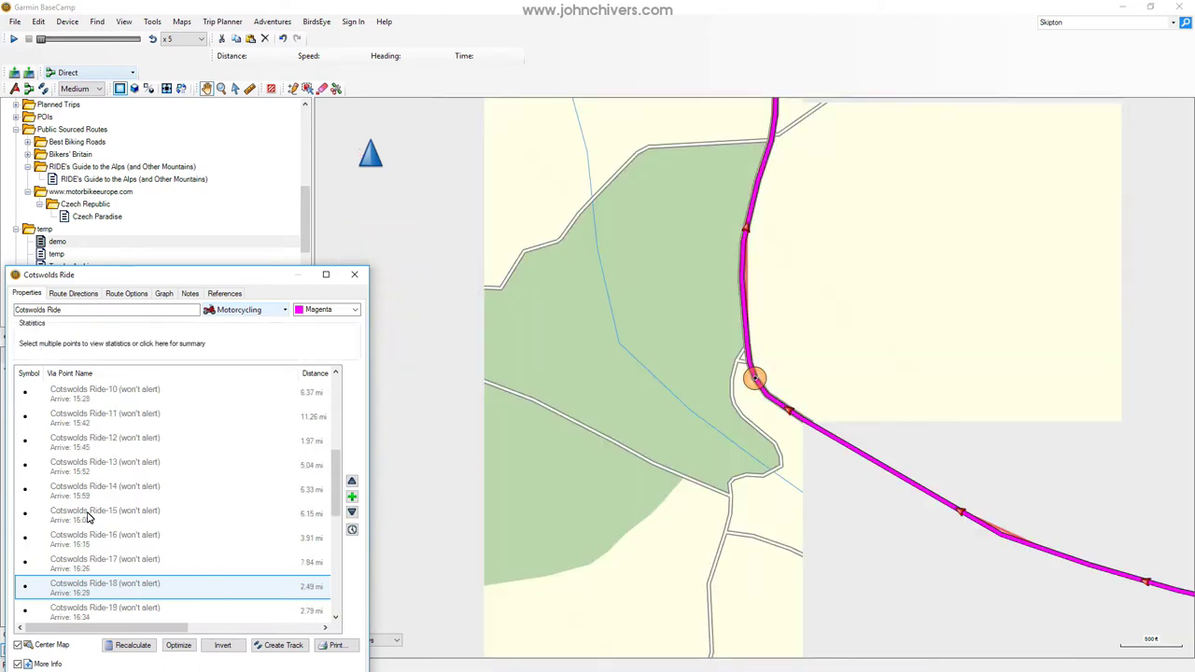
- Show via points Cotswolds Ride-30, 29, 28 and 26 on the map and close the route's properties
scroll(342, 514, down, 1)
scroll(342, 523, down, 4)
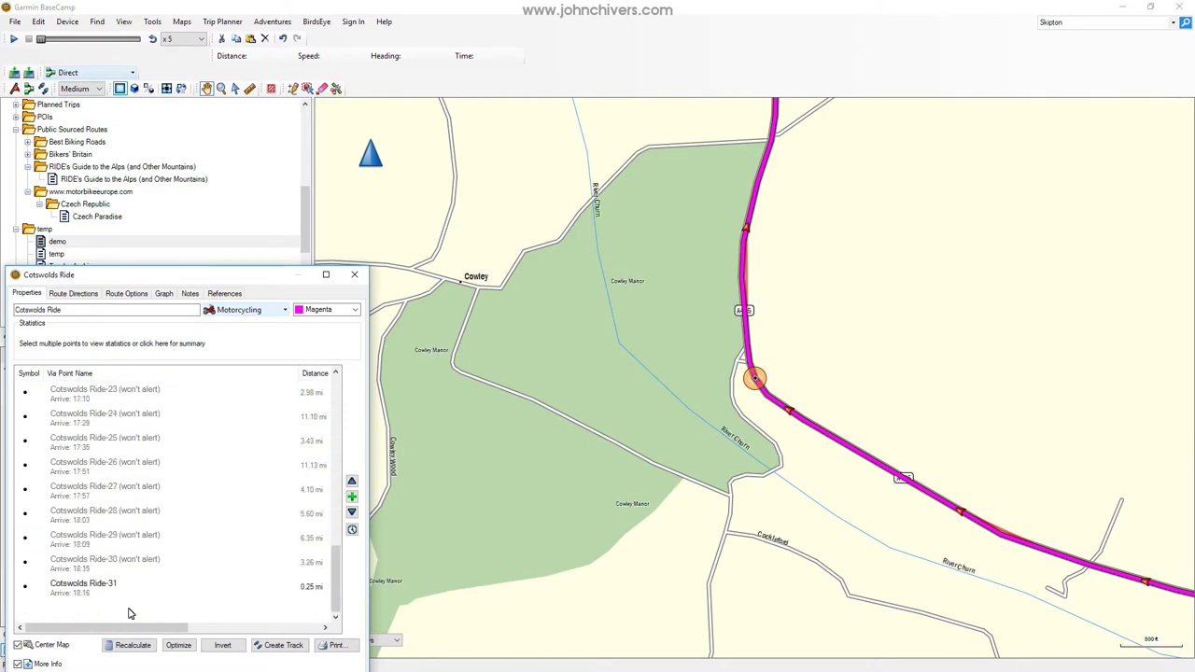
click(110, 560)
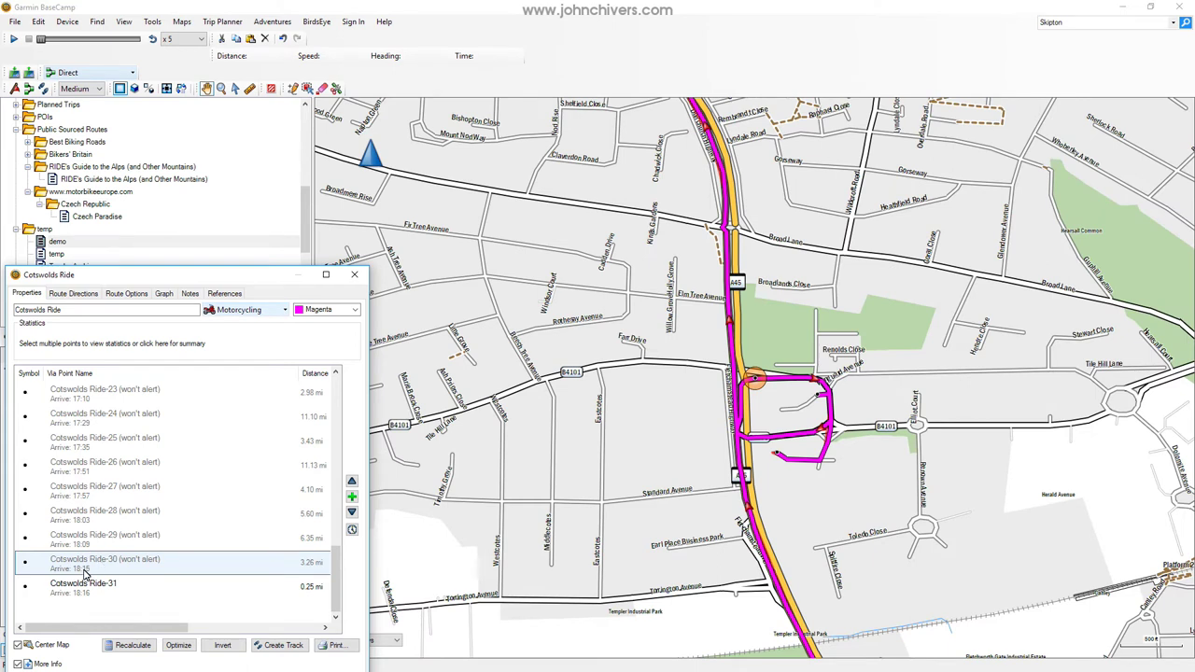
click(86, 540)
click(90, 517)
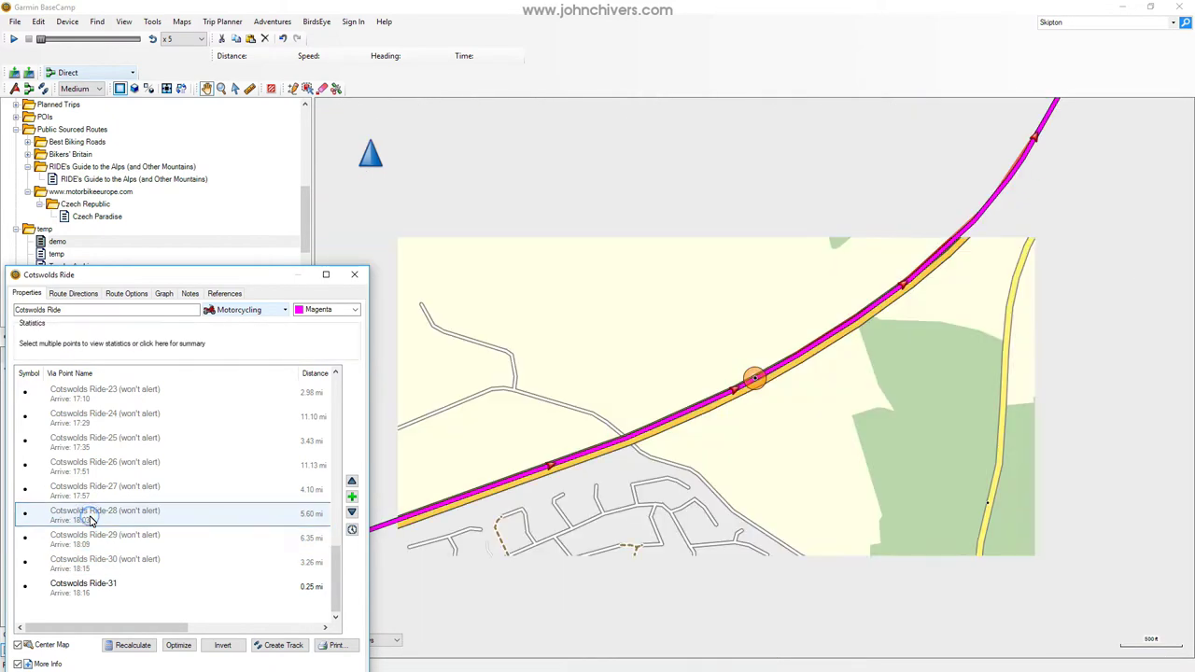
click(93, 467)
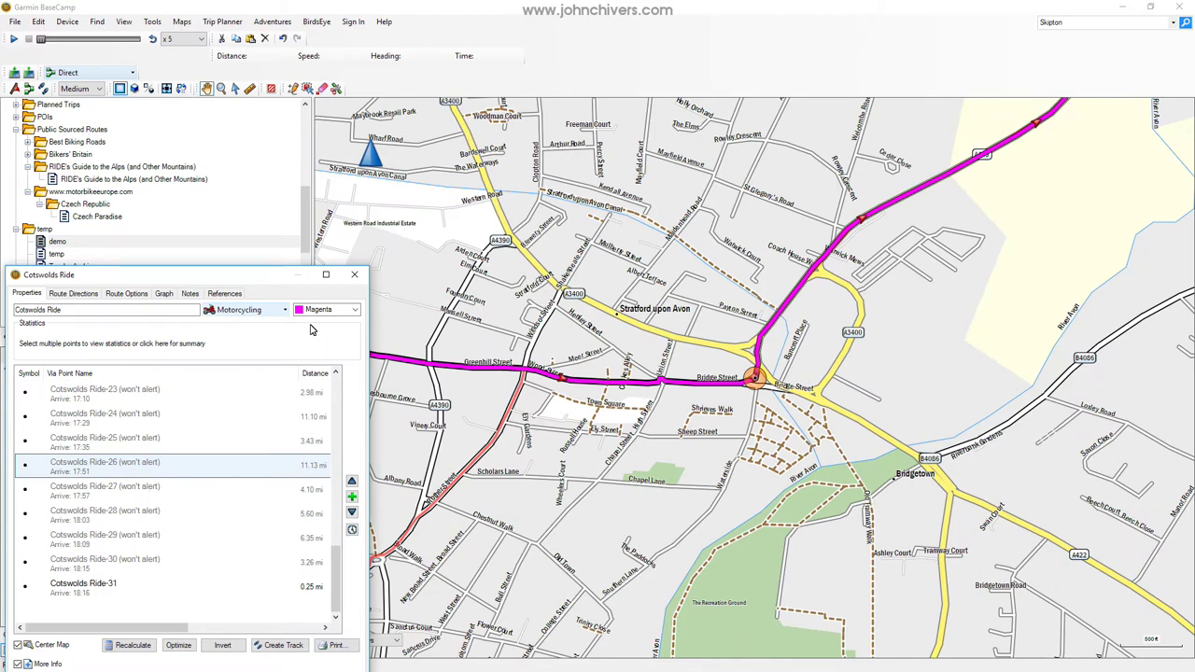
click(354, 274)
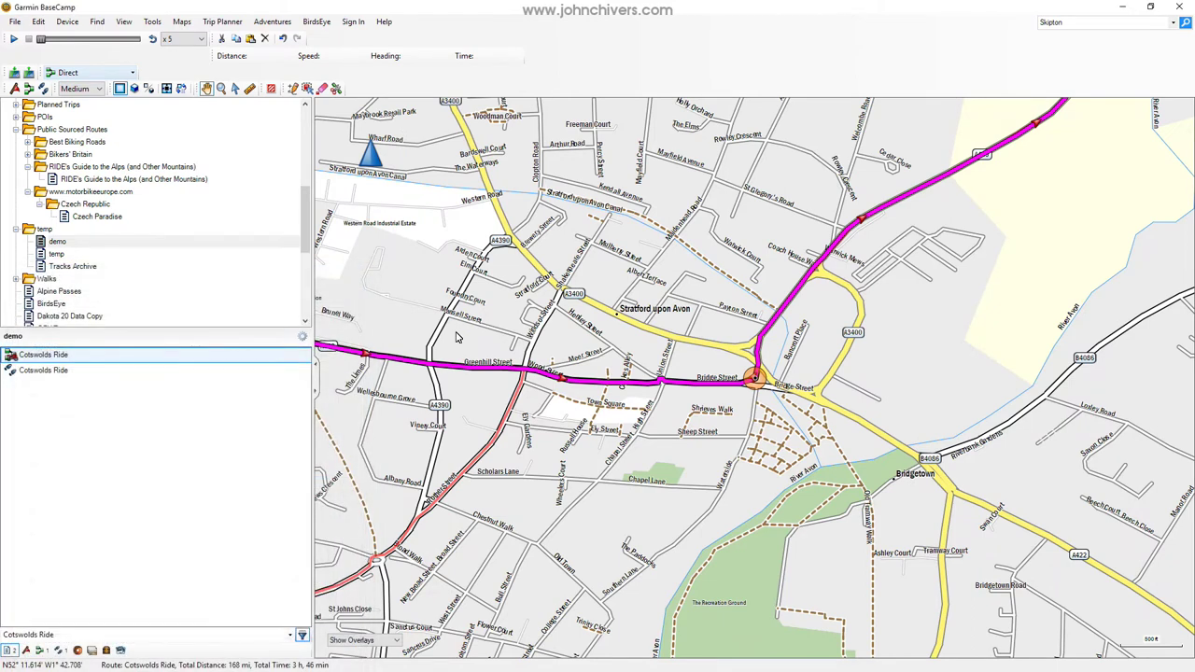
- Compare the recalculated route with the original track on the map around Stratford upon Avon and the roads north of it
drag(459, 351, 556, 351)
scroll(564, 335, down, 4)
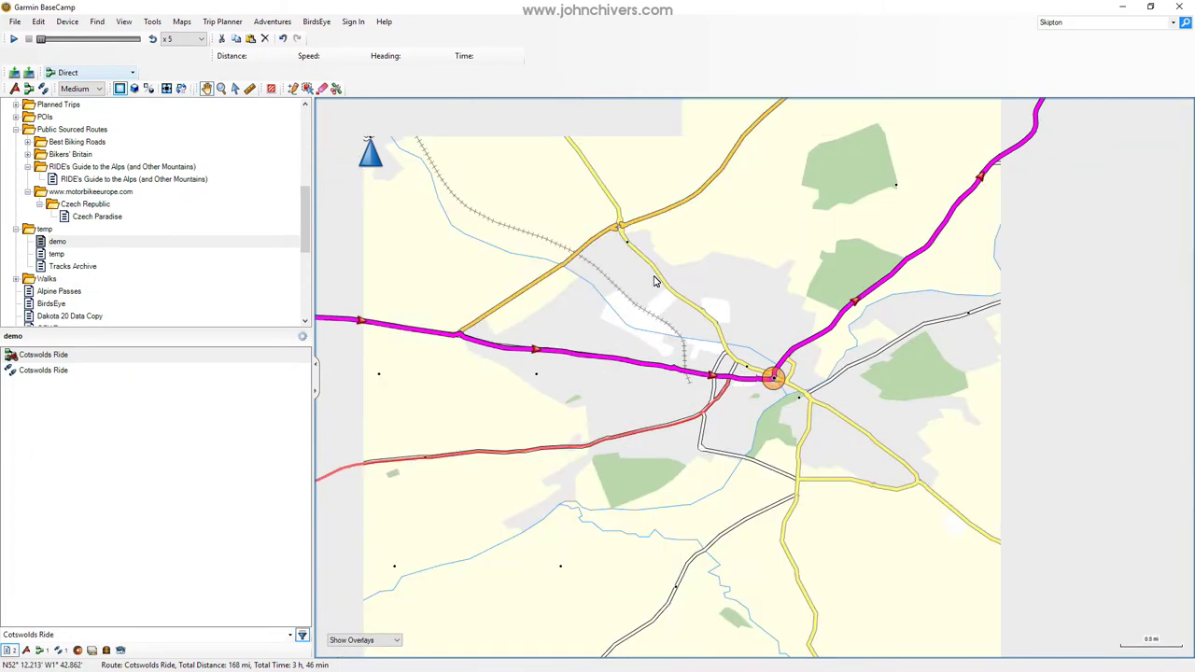
scroll(707, 256, down, 1)
scroll(601, 265, down, 2)
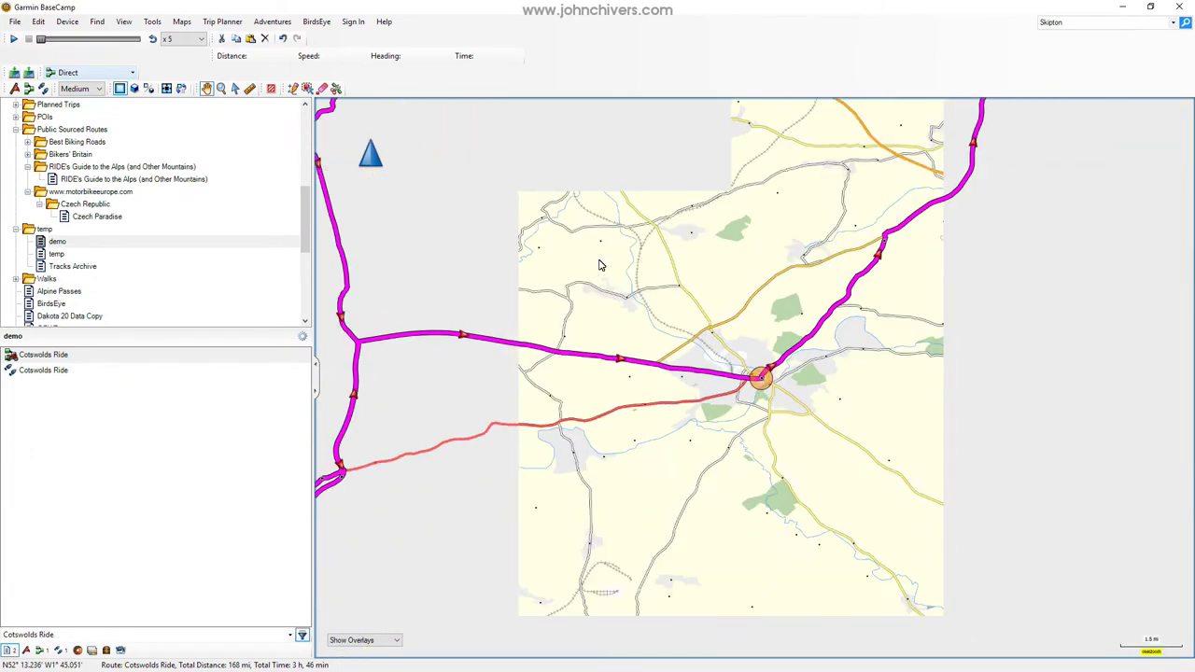
drag(709, 237, 667, 525)
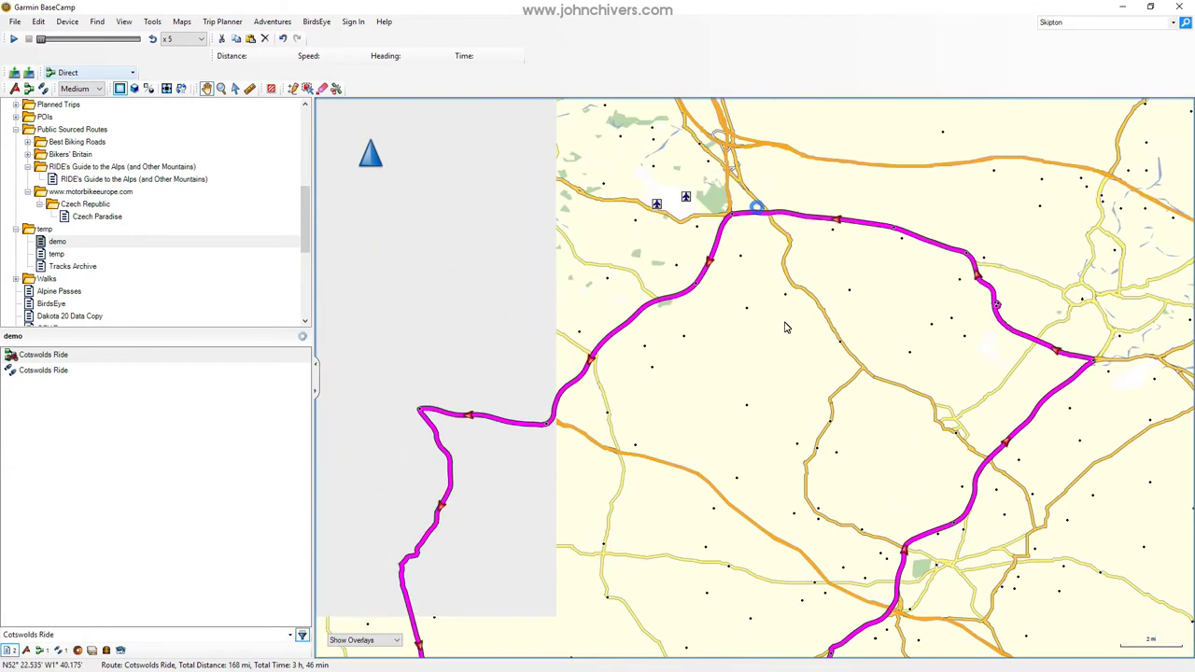
drag(679, 533, 705, 336)
scroll(666, 403, up, 1)
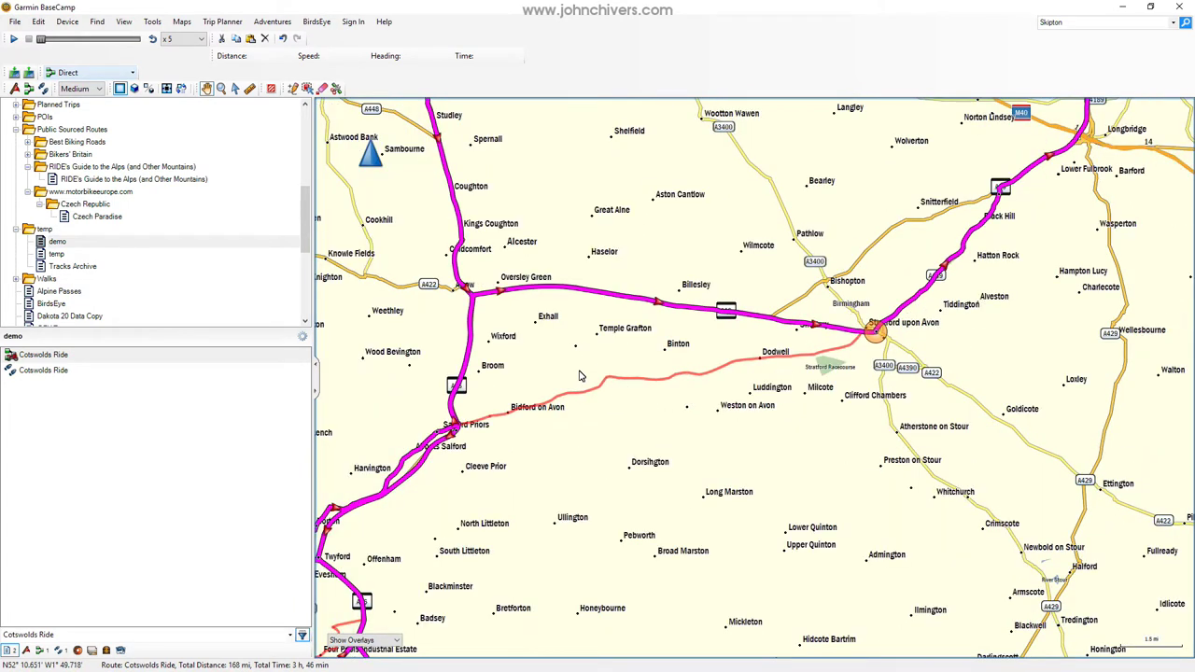
- Compare the recalculated route with the original track on the map around Evesham and Broadway
drag(565, 449, 678, 304)
mouse_move(551, 454)
mouse_down()
mouse_move(598, 448)
mouse_move(602, 332)
mouse_up()
scroll(653, 355, up, 1)
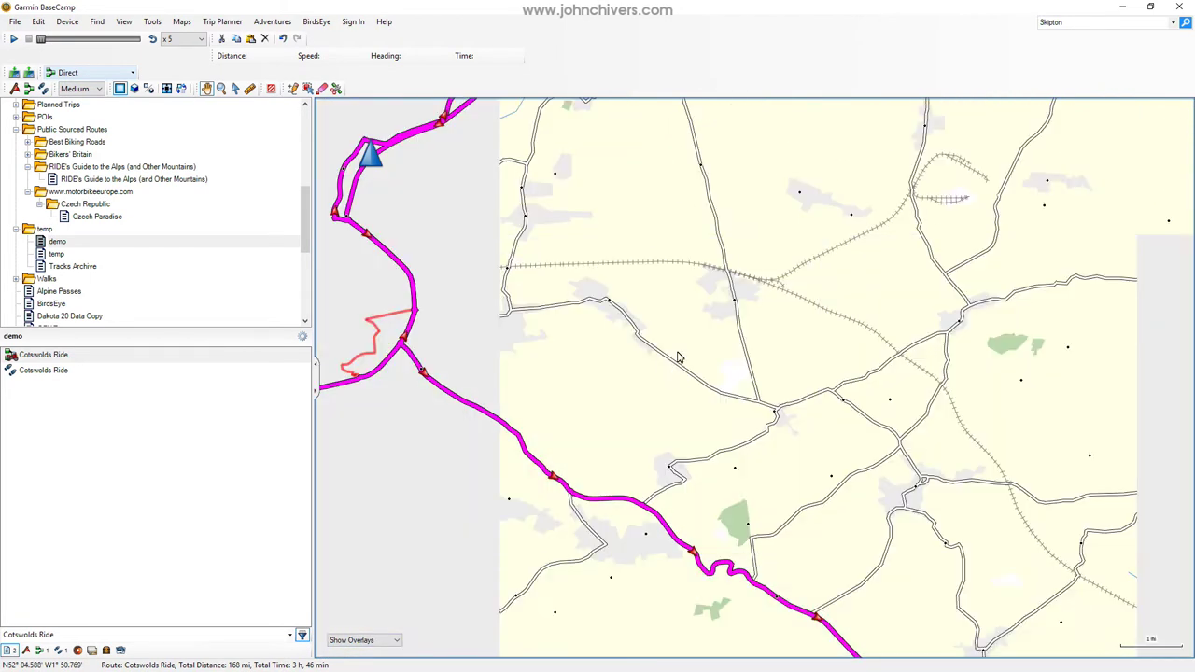
scroll(673, 299, down, 1)
drag(618, 306, 649, 276)
scroll(678, 301, up, 1)
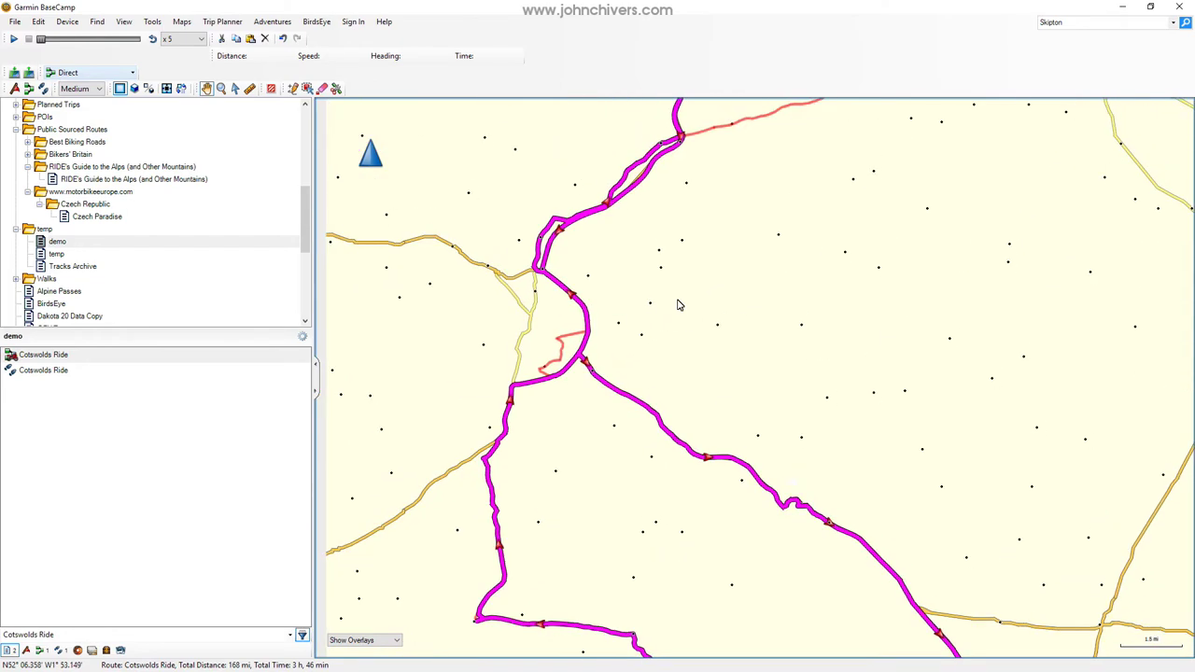
scroll(677, 308, down, 1)
scroll(654, 308, up, 1)
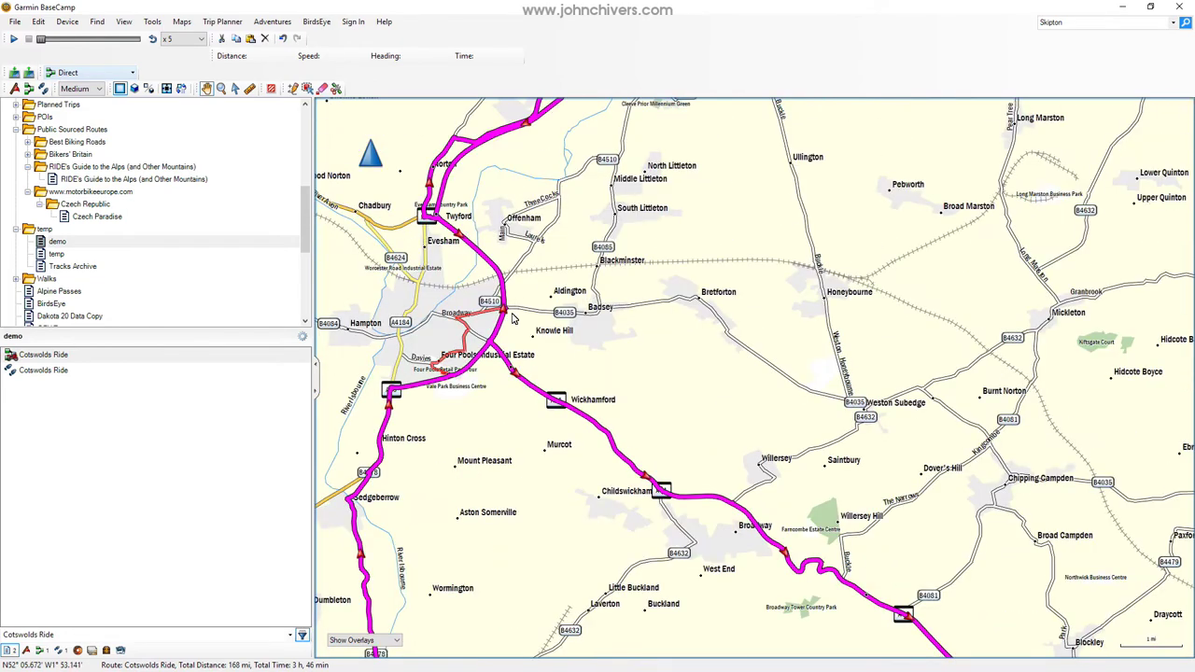
- Reshape the route on the southeast side of Evesham to follow the original track along Davies Road and Badsey Road
scroll(520, 312, up, 1)
drag(520, 312, 936, 379)
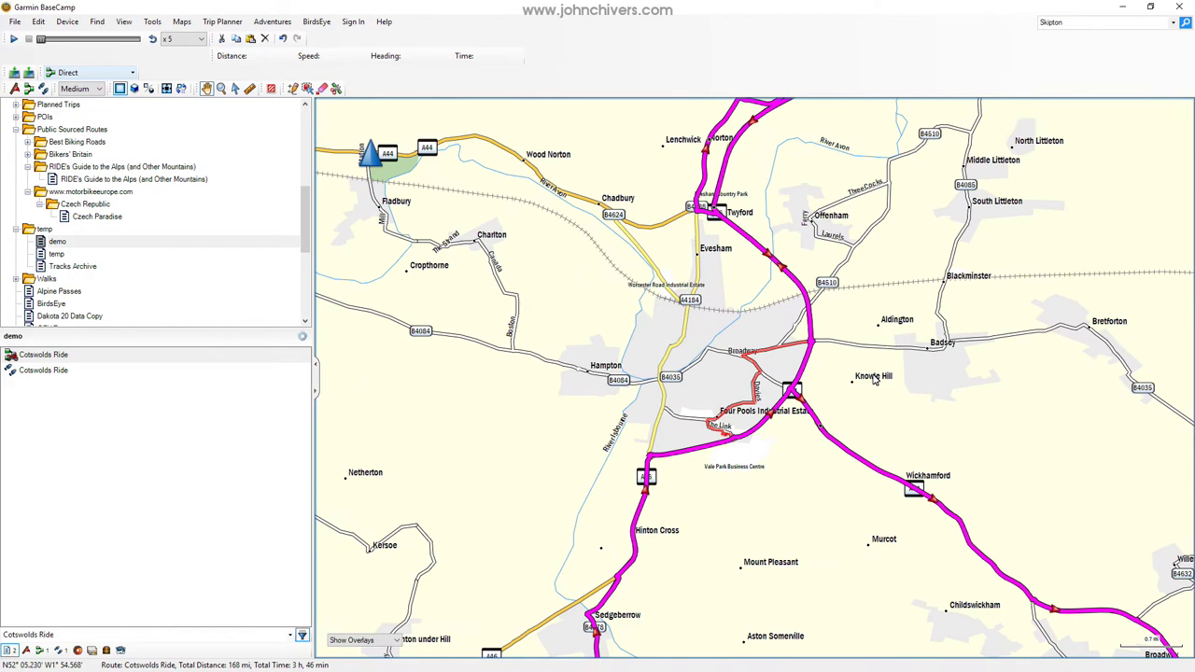
scroll(874, 378, up, 1)
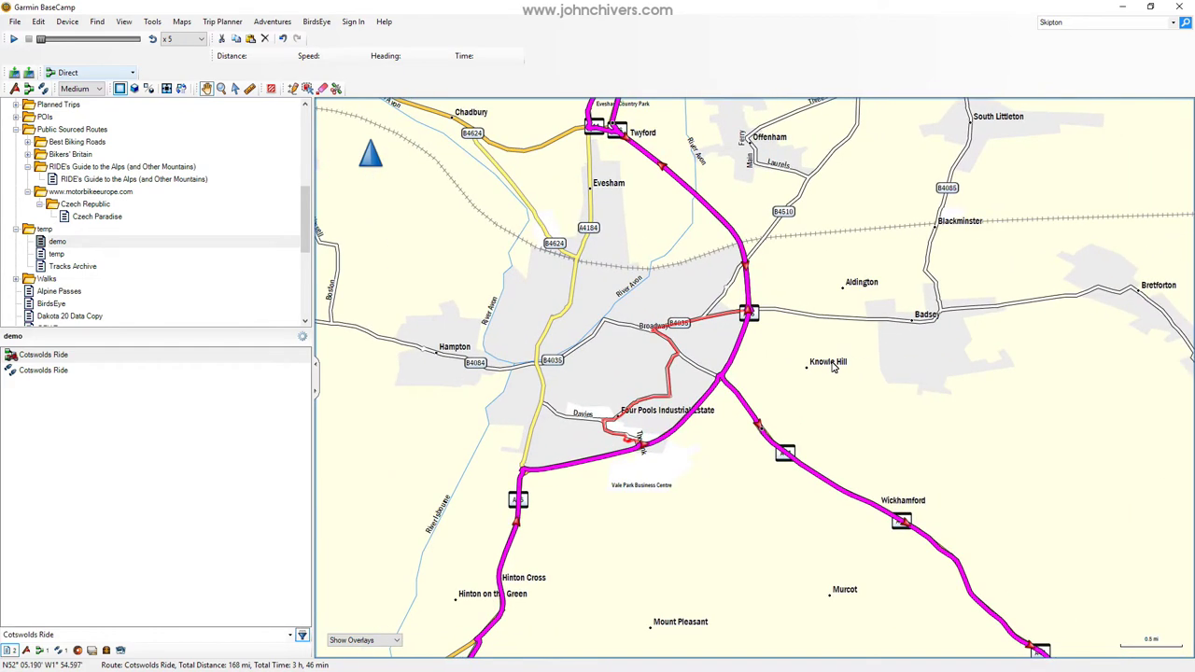
scroll(834, 366, up, 1)
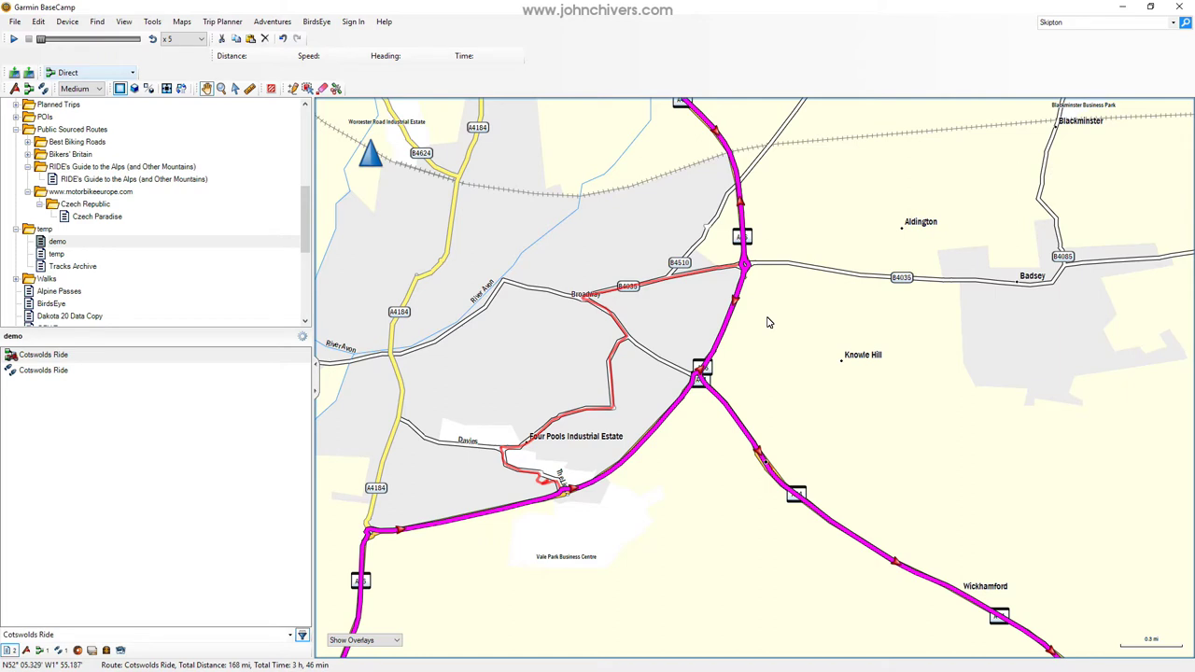
key(alt)
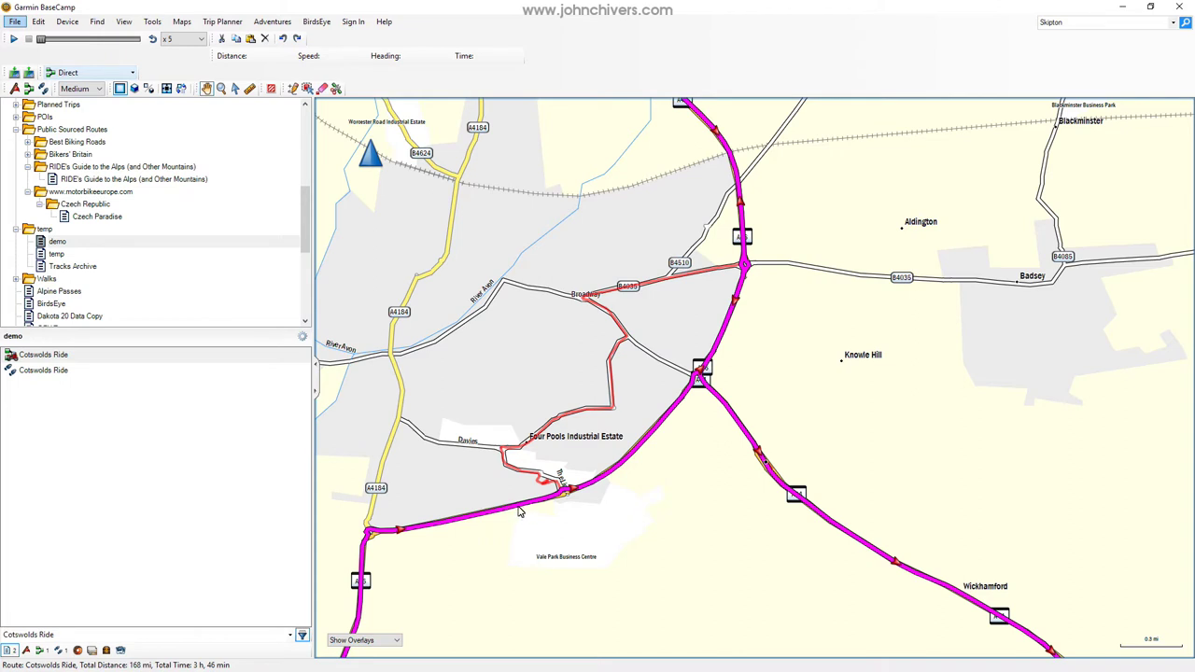
drag(520, 512, 555, 425)
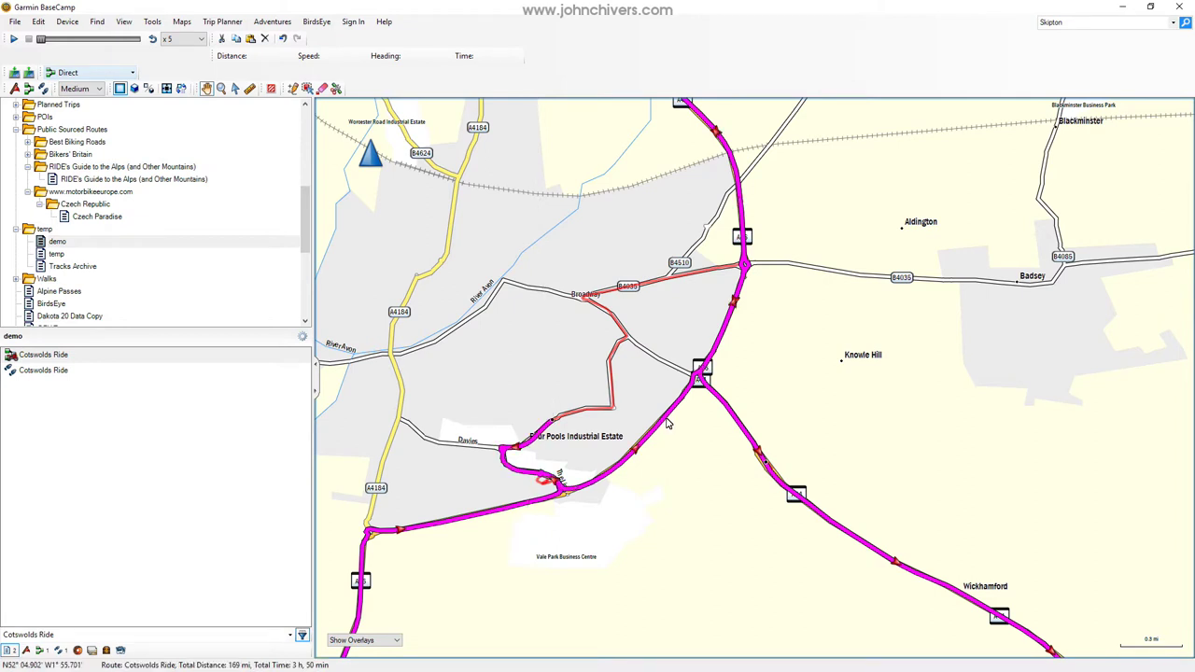
drag(666, 423, 708, 276)
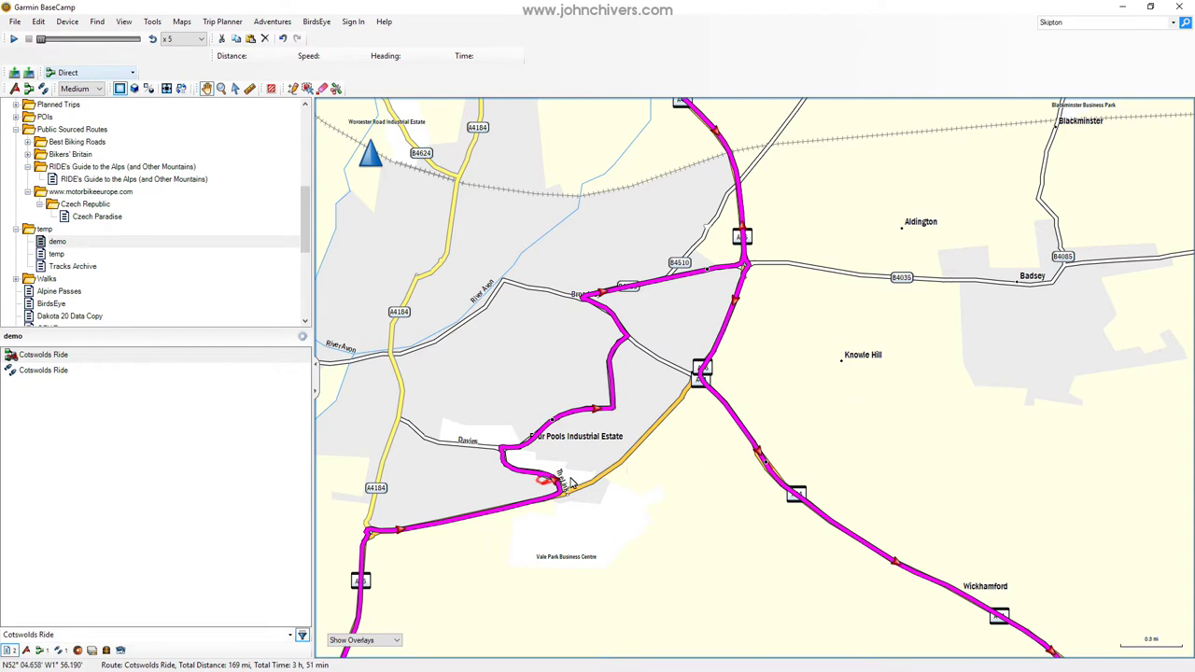
- Reshape the route between Salford Priors and Stratford upon Avon to follow the original track through Bidford on Avon and Dodwell
drag(571, 481, 602, 403)
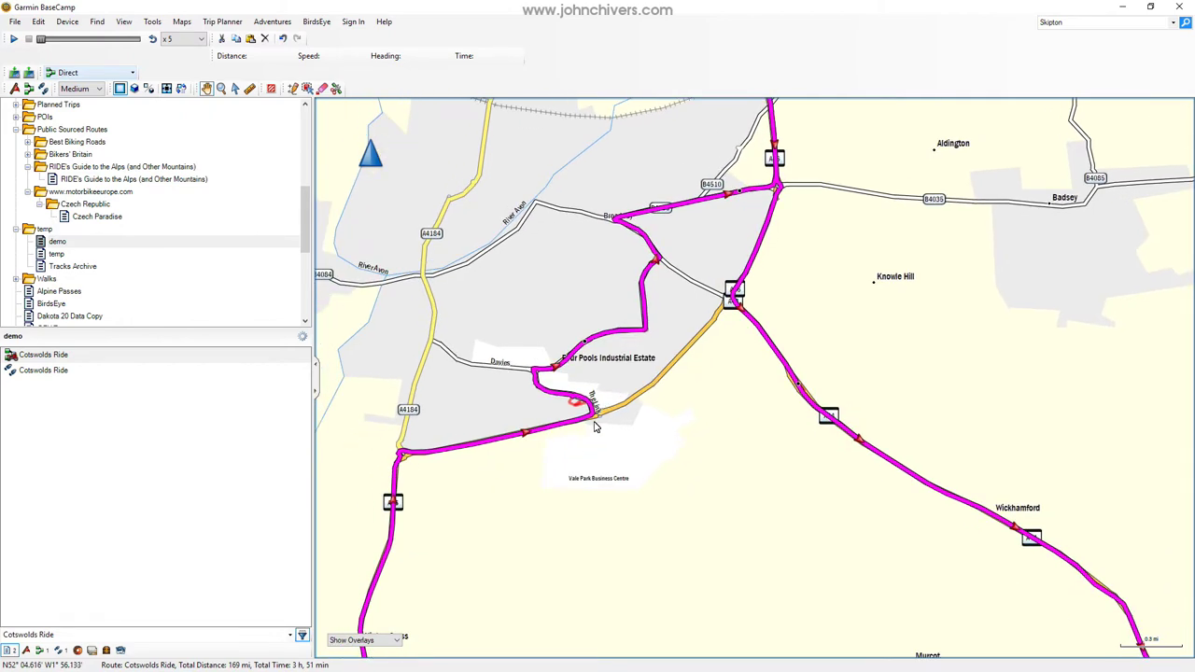
scroll(572, 423, up, 2)
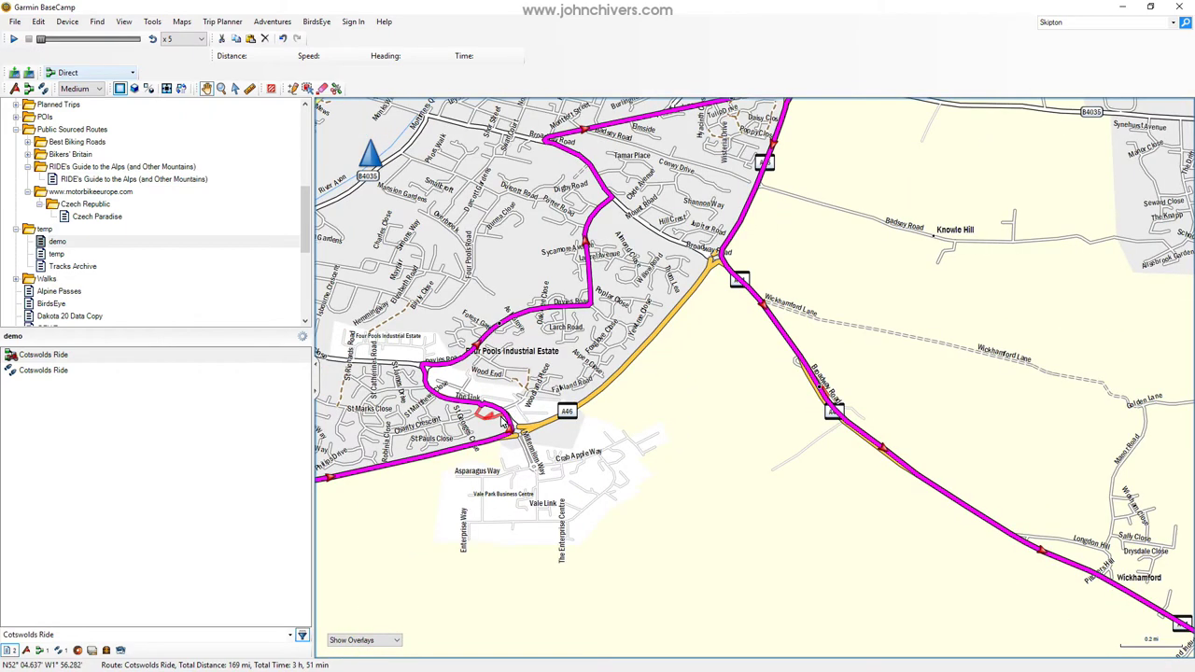
scroll(577, 418, down, 1)
scroll(651, 420, down, 1)
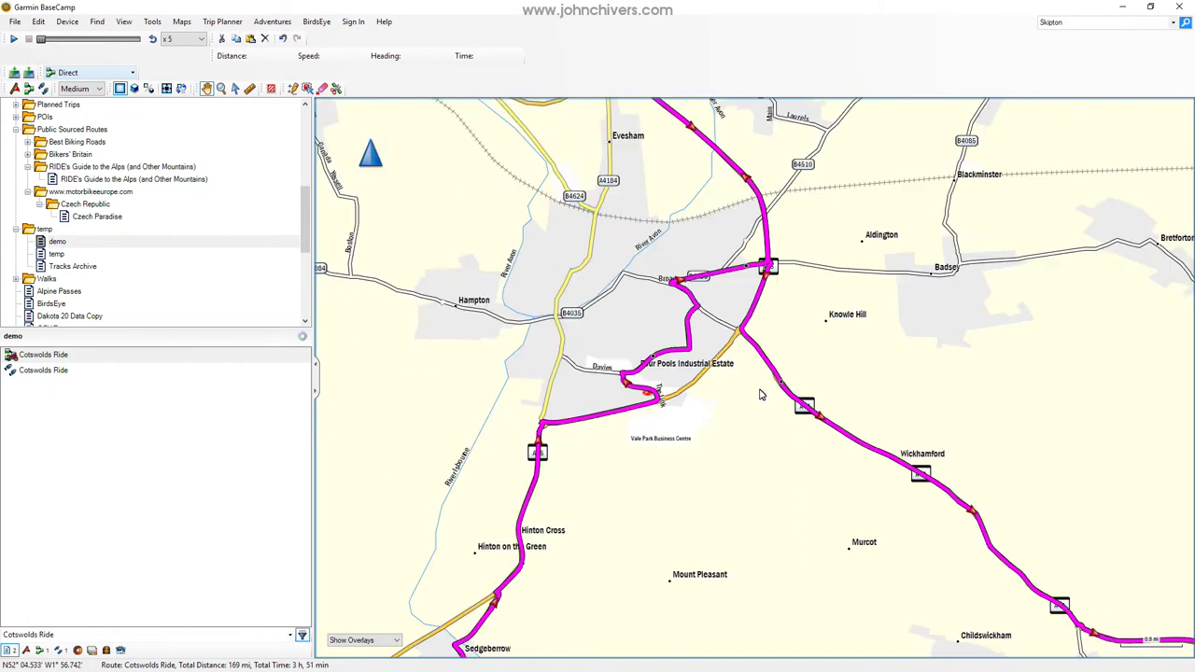
scroll(883, 425, down, 1)
scroll(931, 445, down, 1)
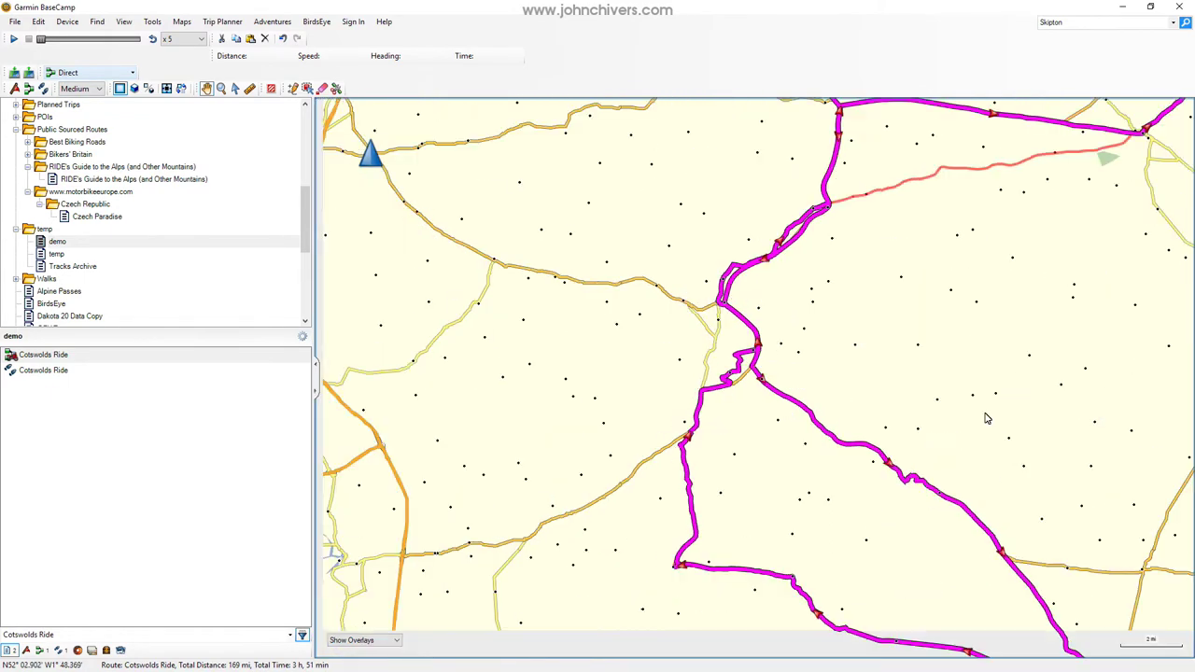
scroll(971, 314, up, 1)
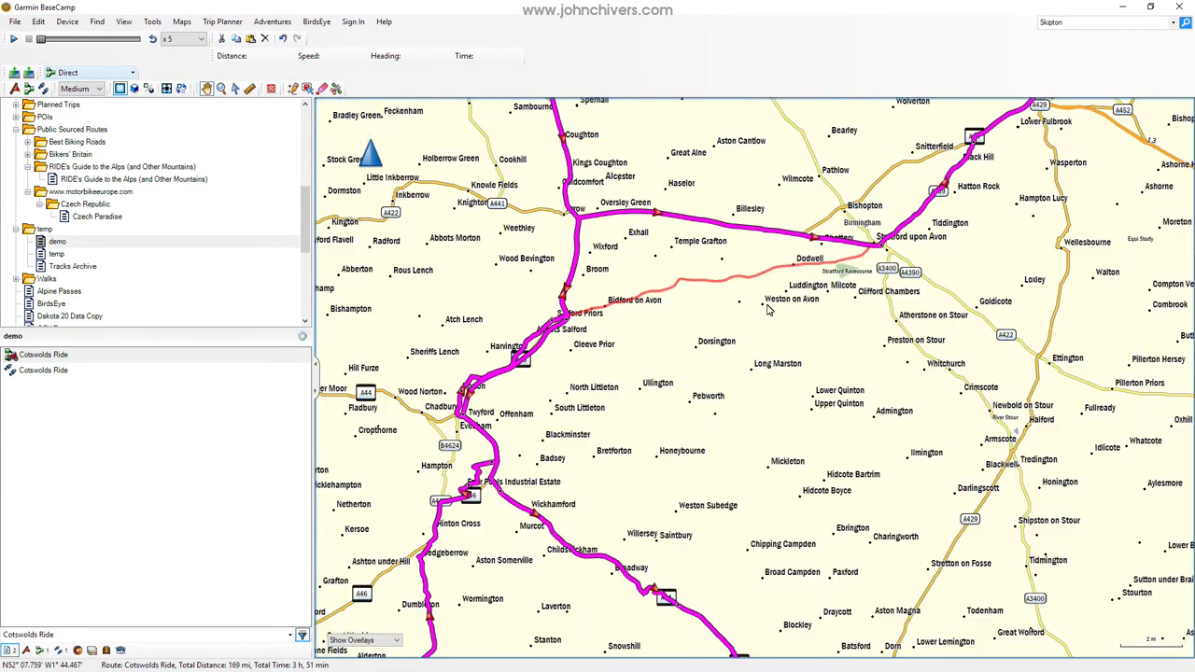
scroll(732, 255, up, 1)
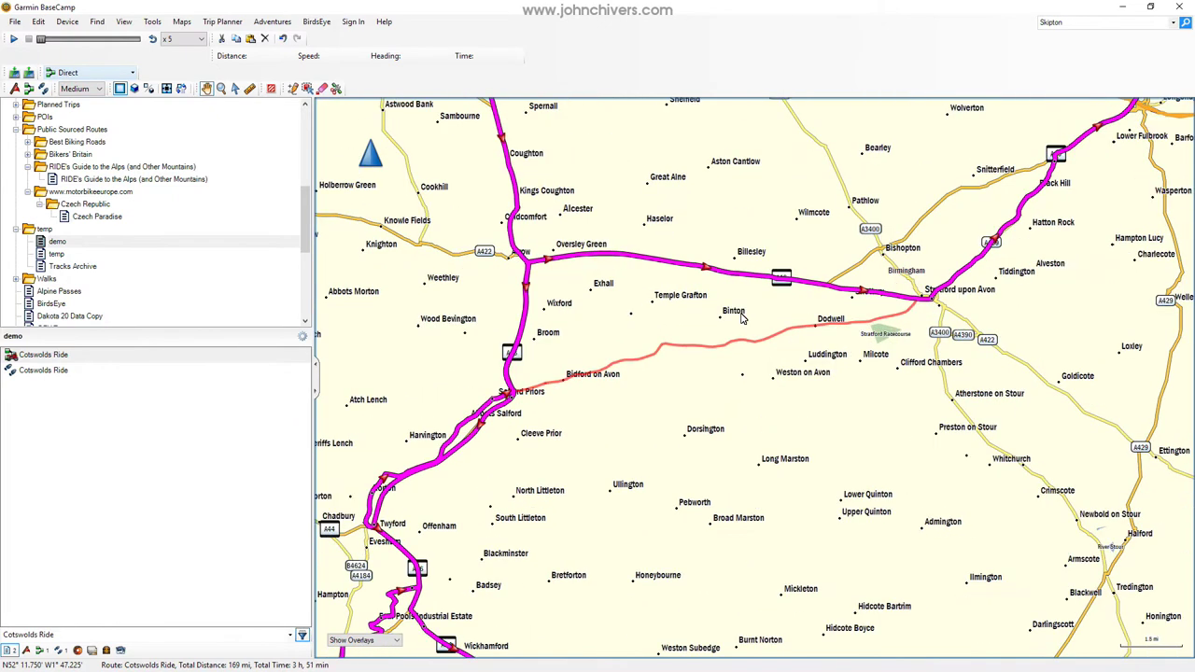
drag(712, 294, 767, 333)
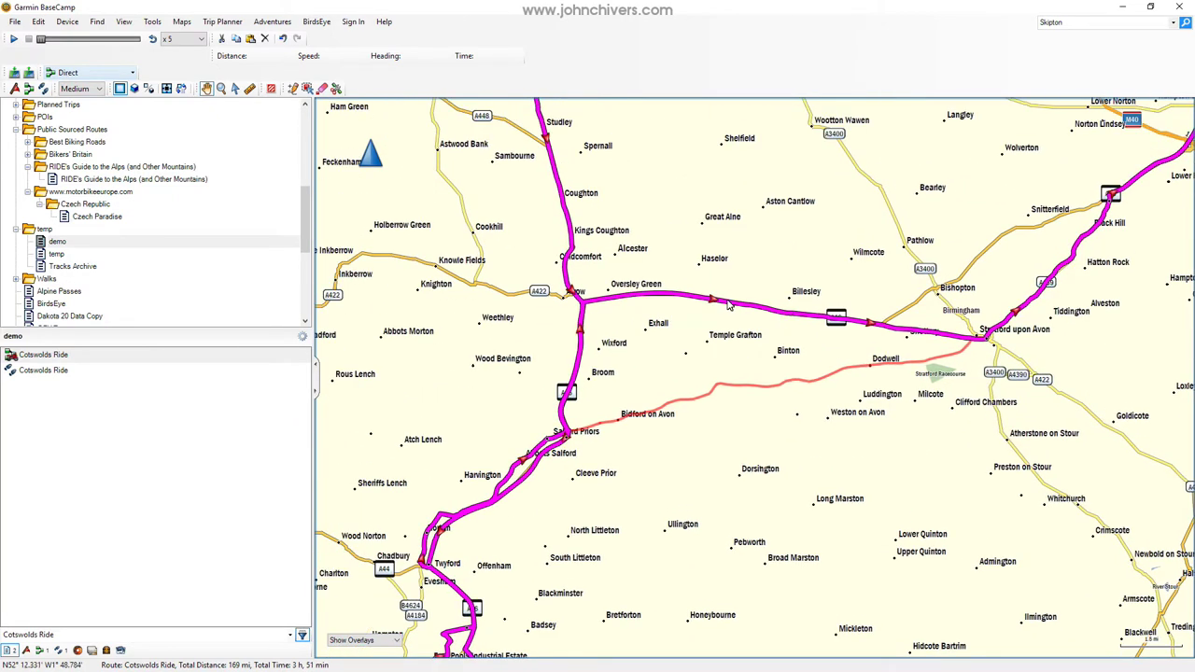
drag(724, 304, 735, 393)
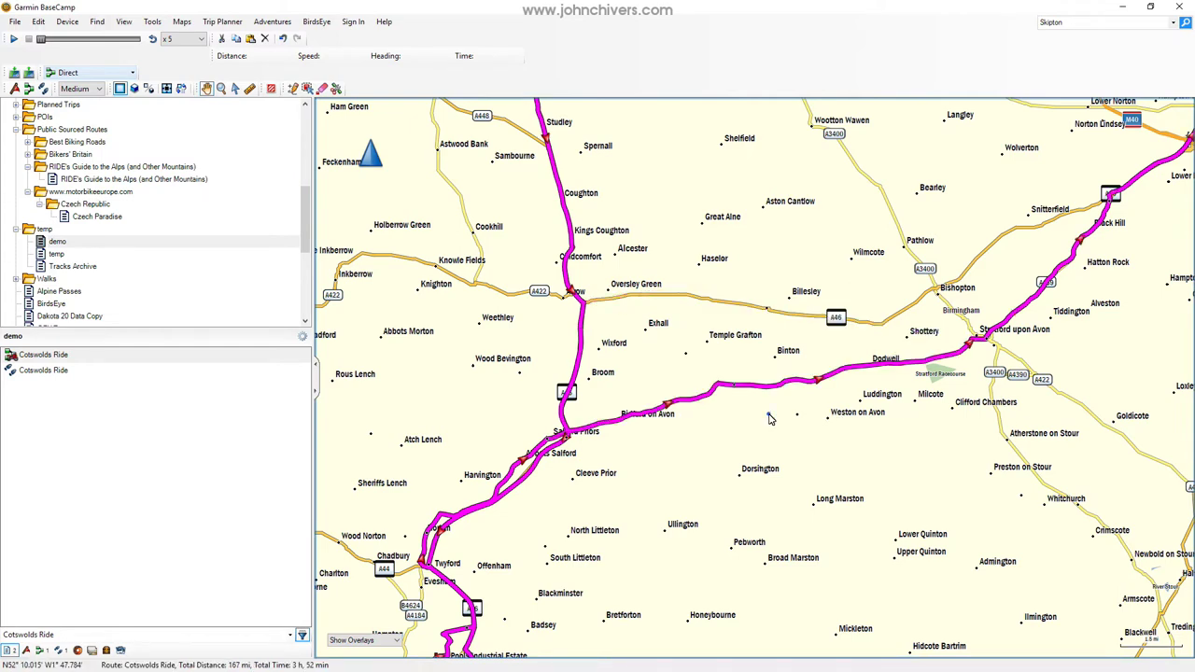
drag(768, 417, 790, 420)
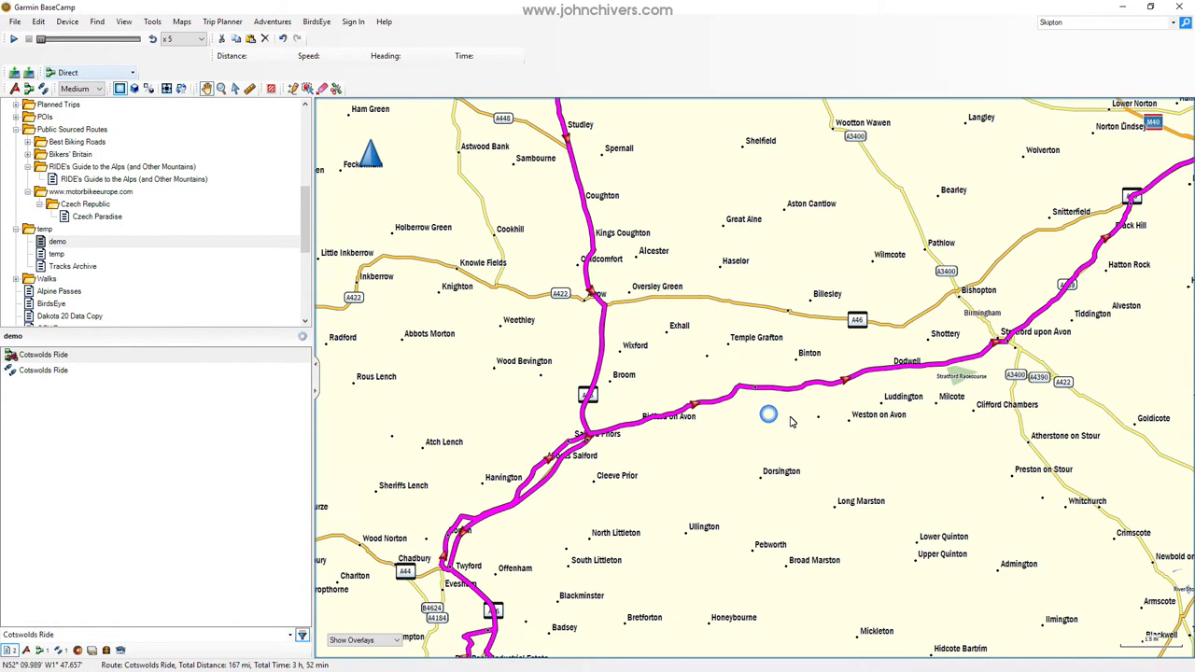
- Open the Cotswolds Ride route's properties and show the via points 17 Badsey Road and Cotswolds Ride1 on the map
double_click(62, 360)
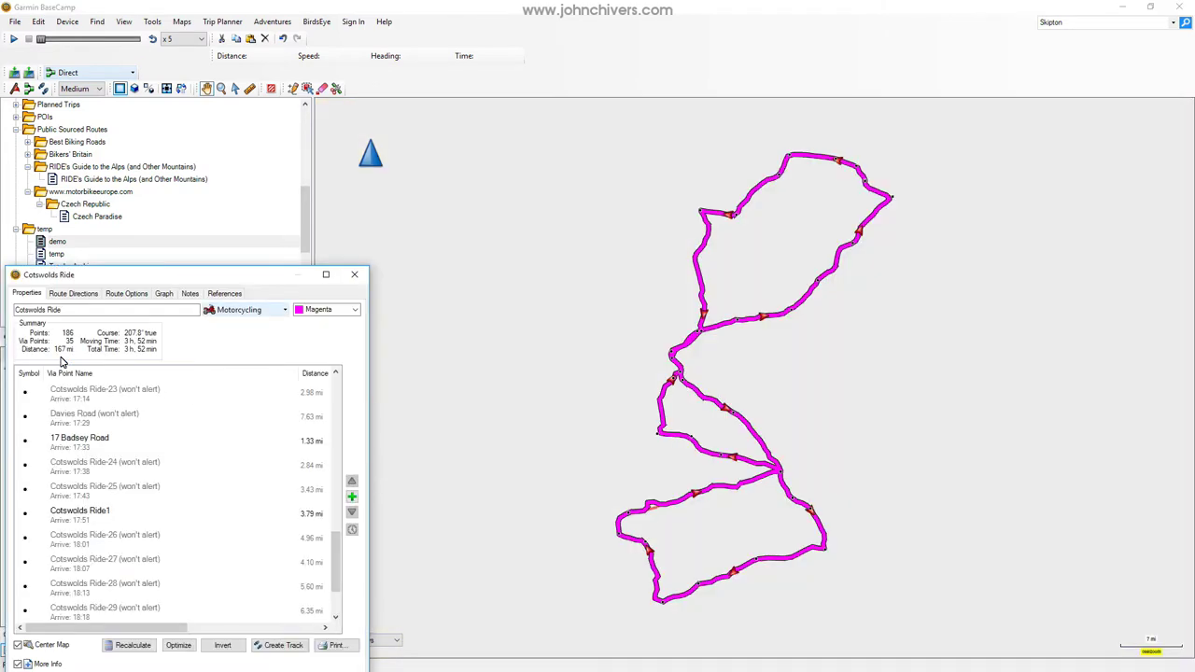
mouse_move(336, 557)
mouse_down()
mouse_move(336, 588)
mouse_move(324, 545)
mouse_up()
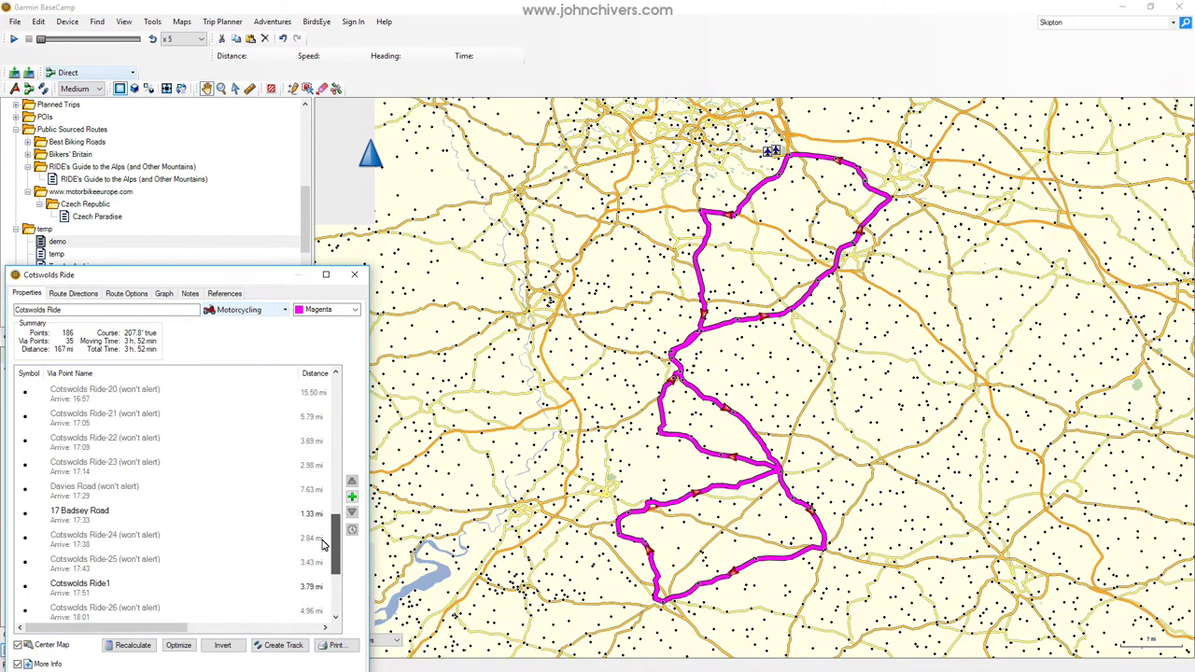
click(82, 516)
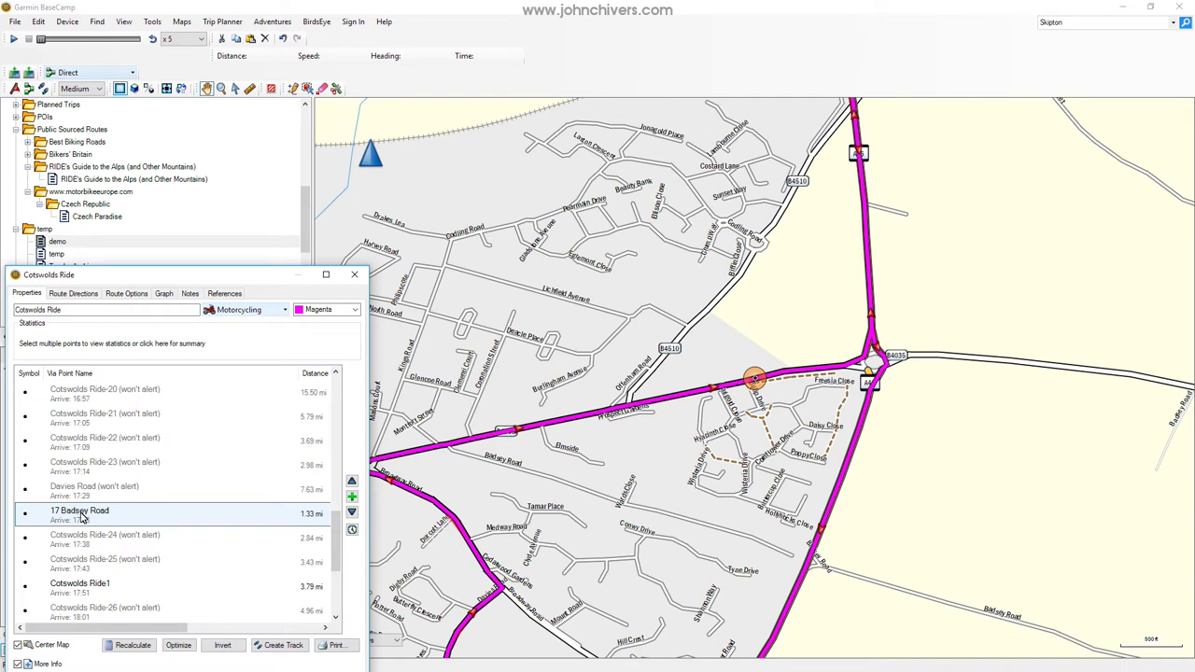
mouse_move(338, 537)
mouse_down()
mouse_move(336, 510)
mouse_move(328, 557)
mouse_up()
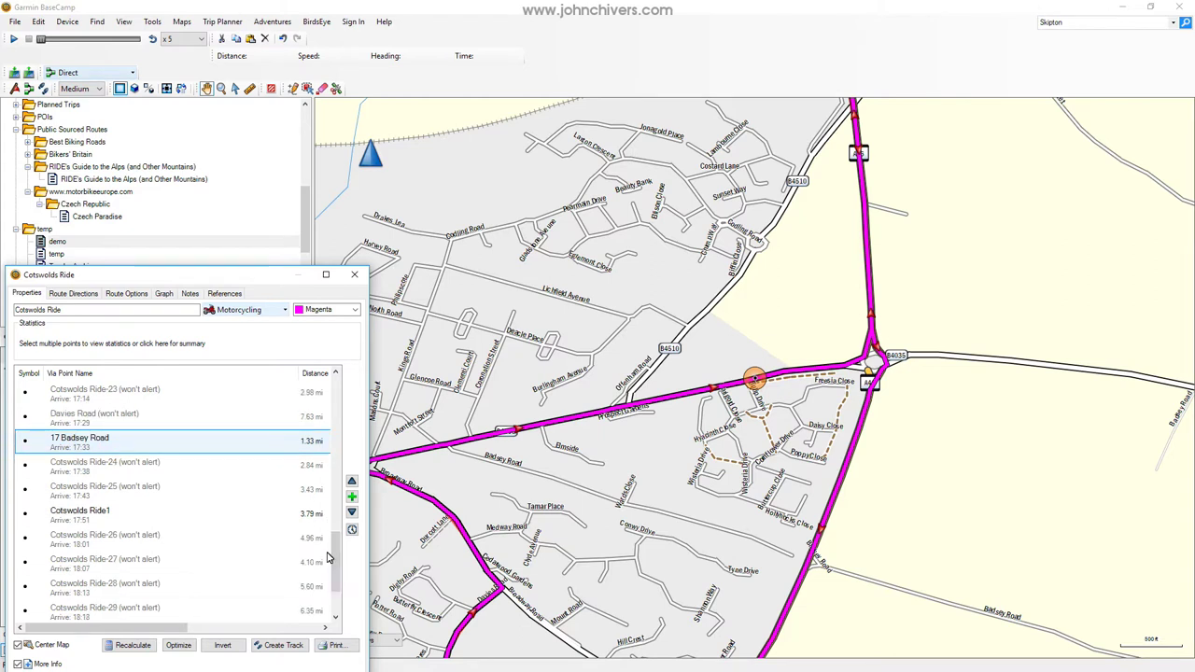
click(82, 517)
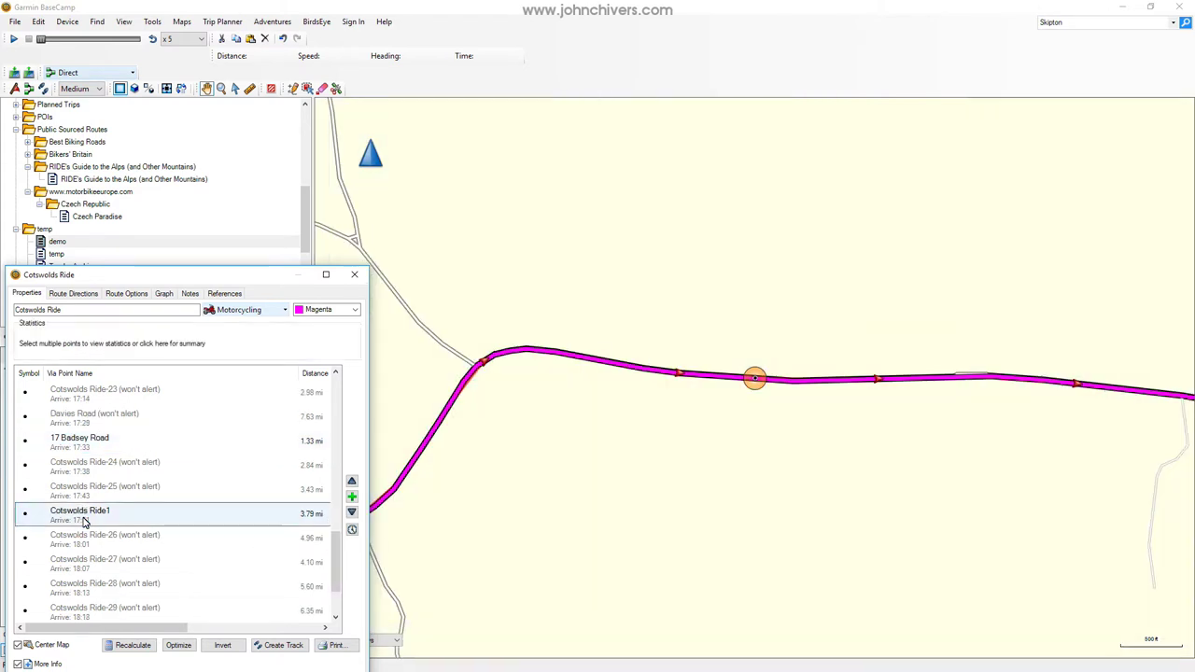
scroll(726, 421, down, 3)
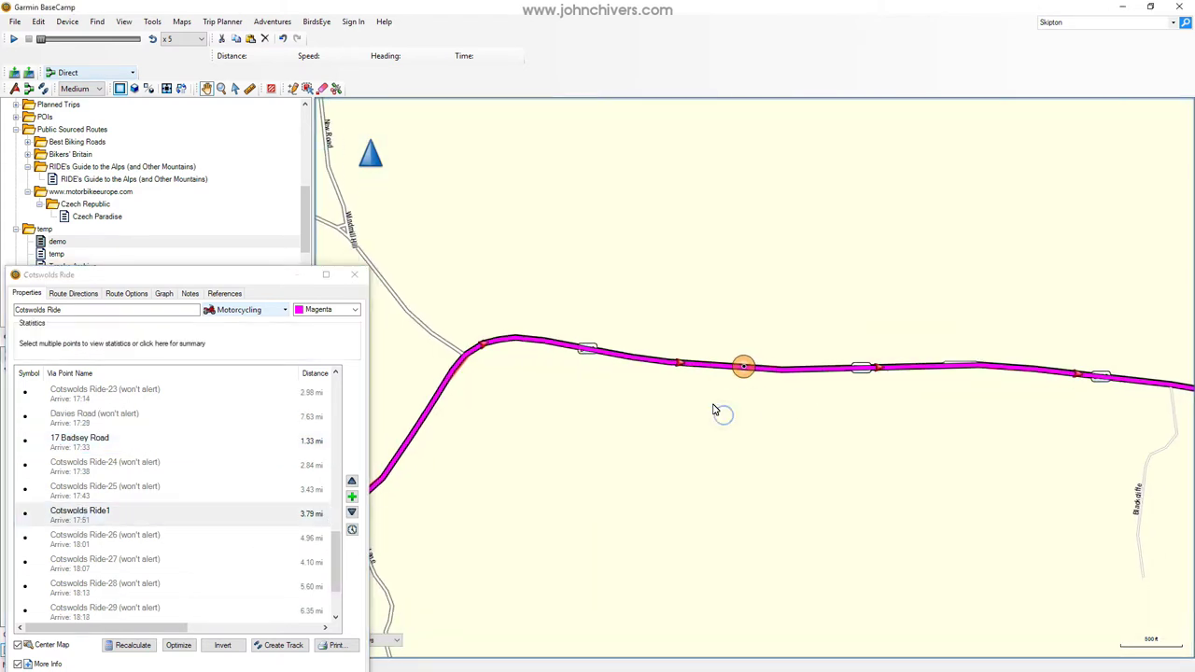
scroll(715, 409, down, 2)
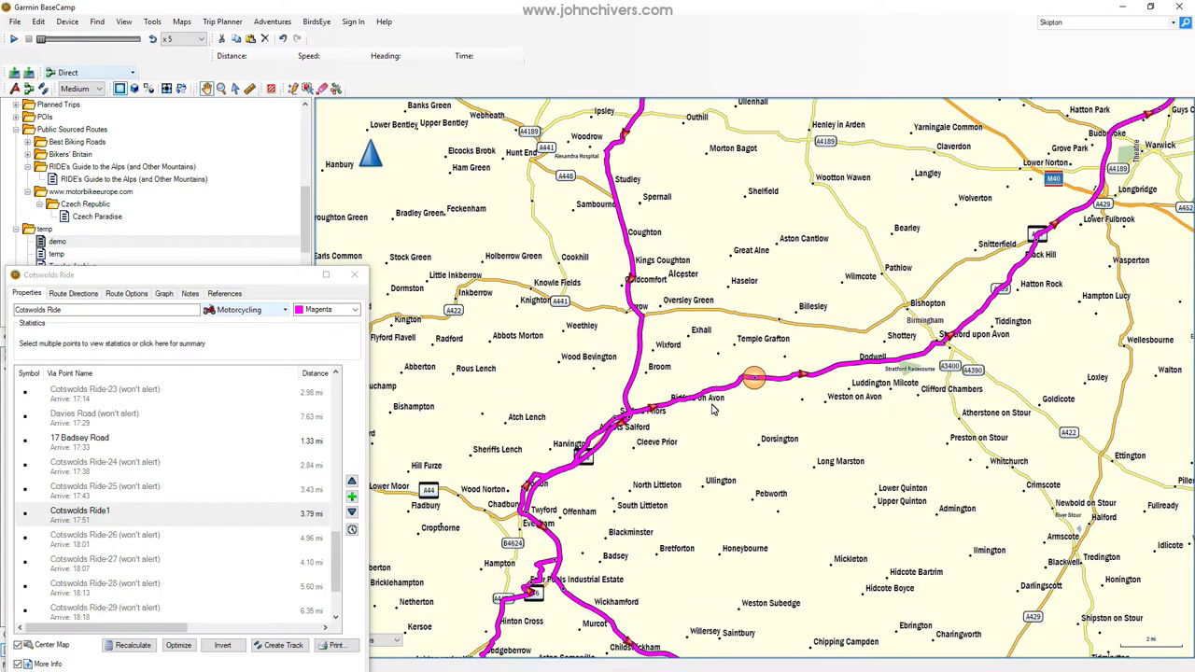
scroll(695, 445, up, 5)
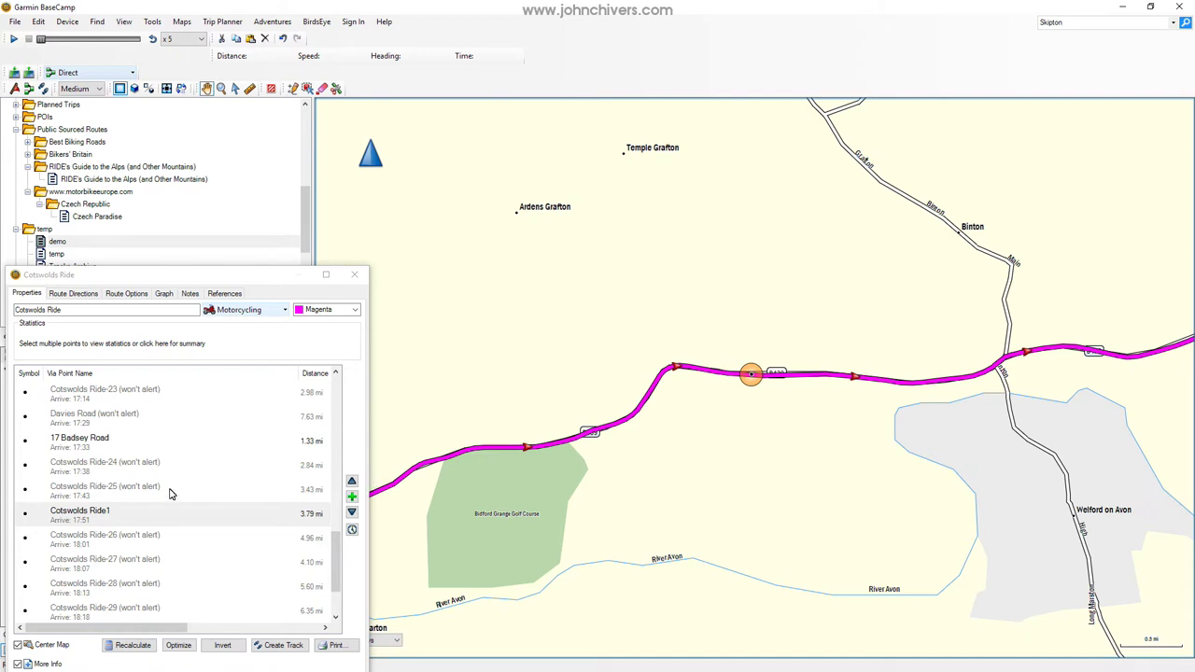
- Set the via points Cotswolds Ride1 and 17 Badsey Road as shaping points that don't alert on arrival, and check the via point list
right_click(102, 517)
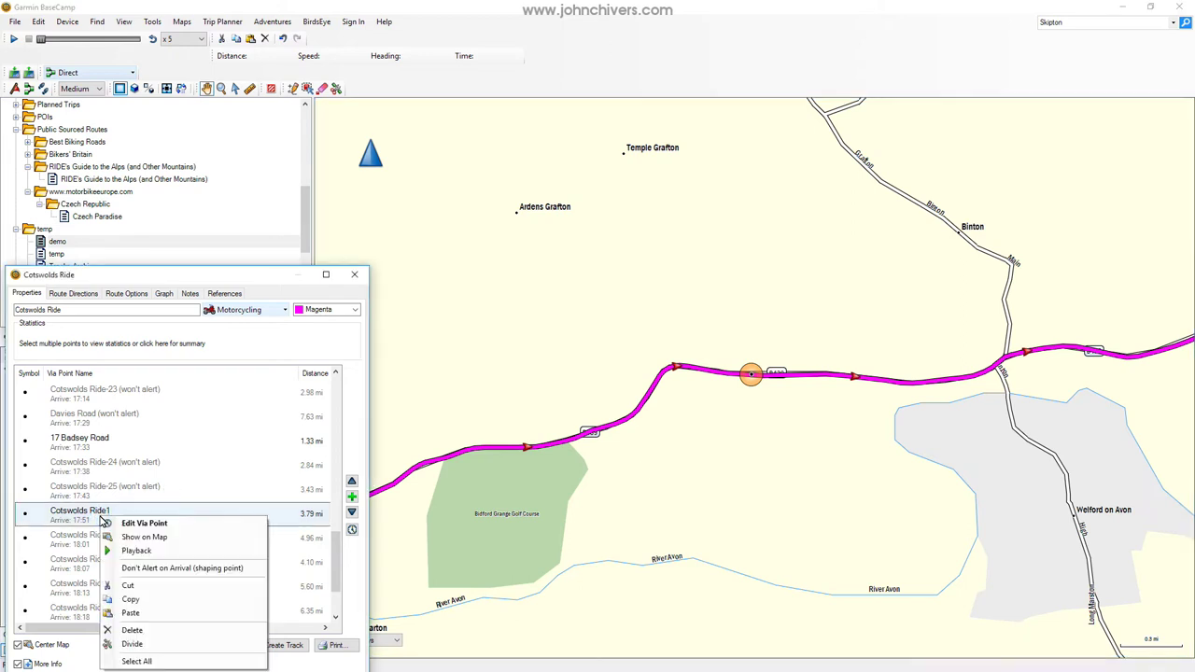
click(147, 568)
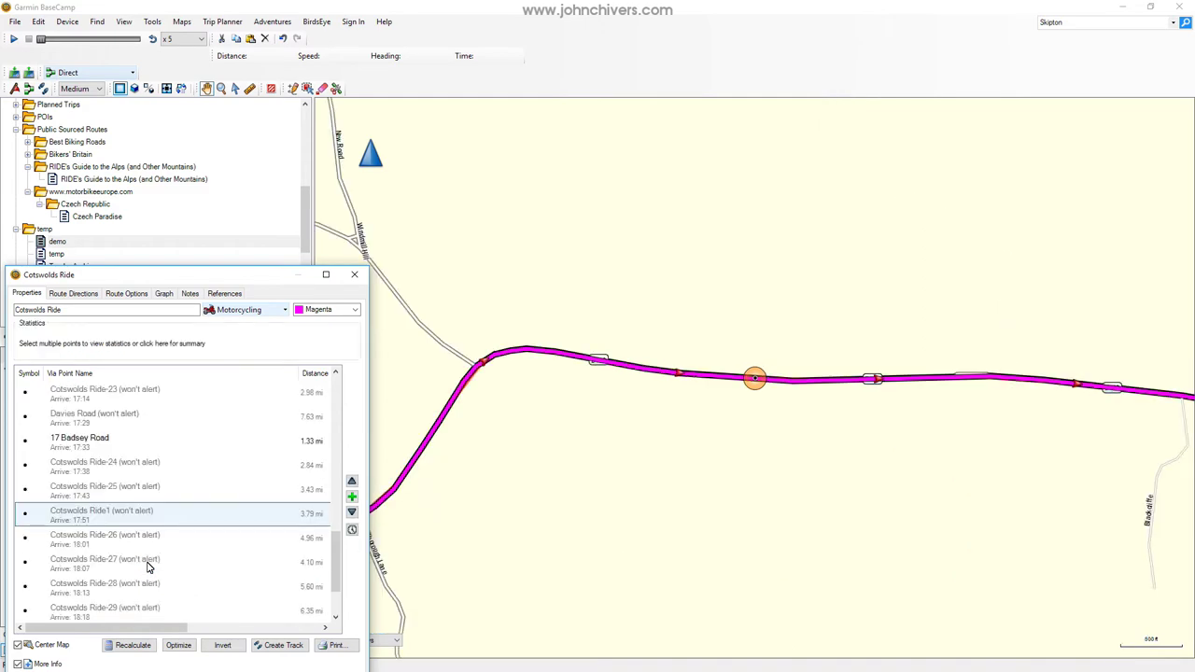
click(102, 447)
right_click(106, 450)
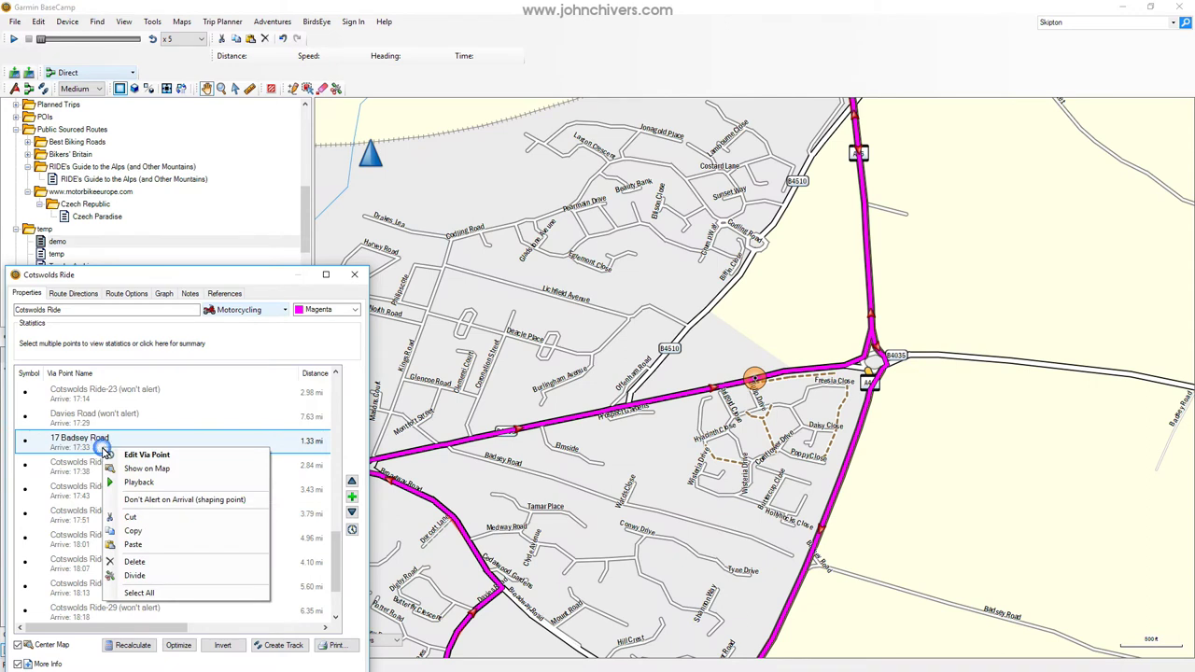
click(136, 500)
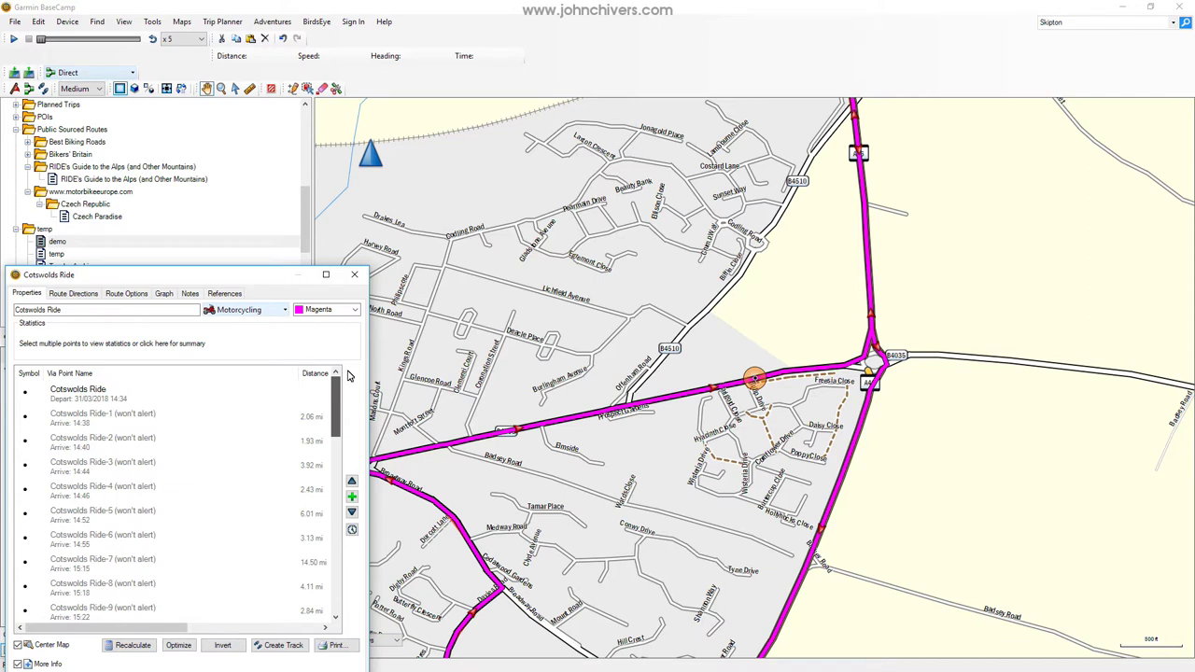
drag(336, 406, 338, 579)
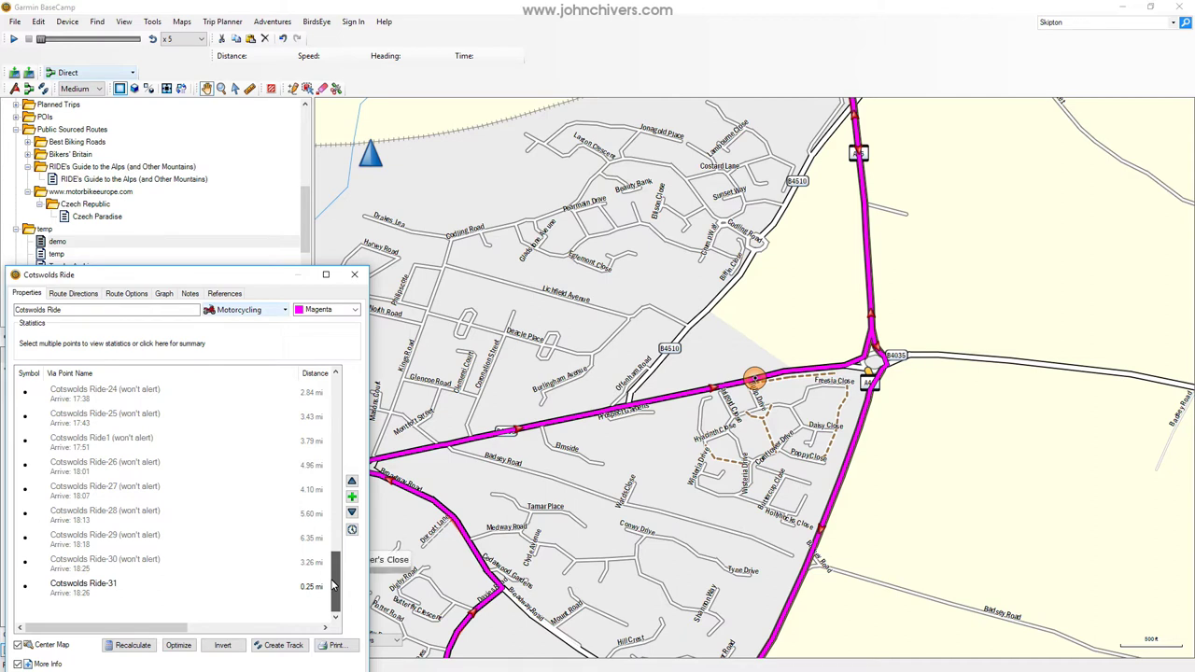
- Compare the reshaped route with the original track on the map, from Evesham and Stratford upon Avon south to the roads east of Cheltenham
drag(682, 358, 636, 336)
scroll(637, 336, down, 4)
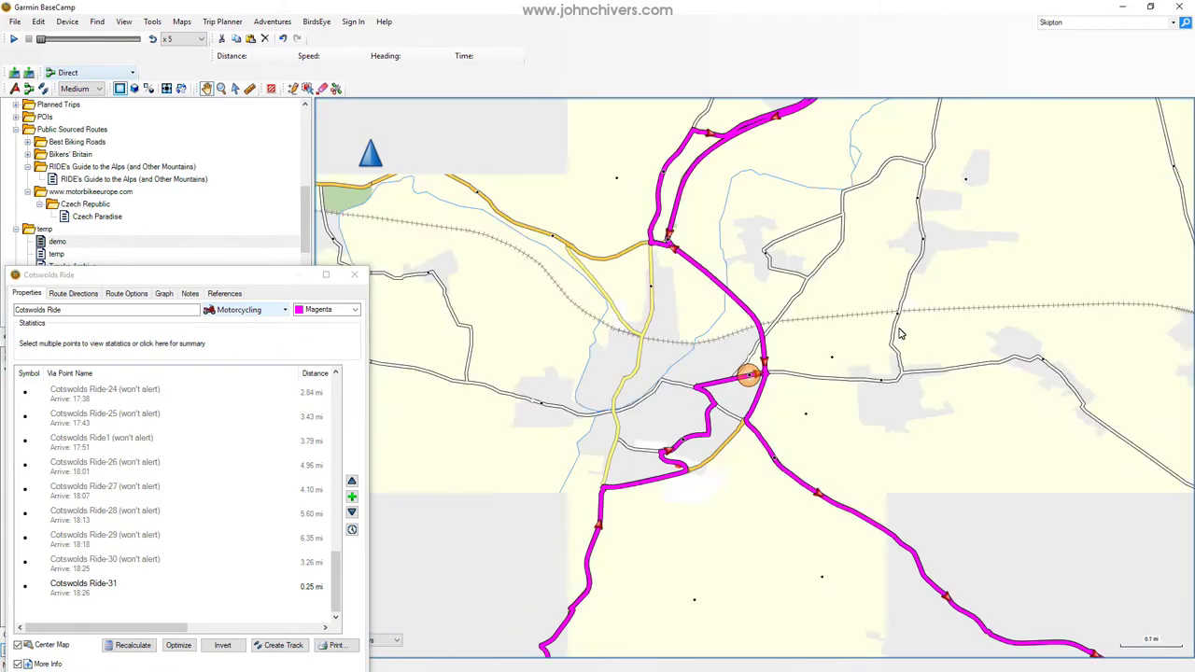
scroll(990, 261, down, 1)
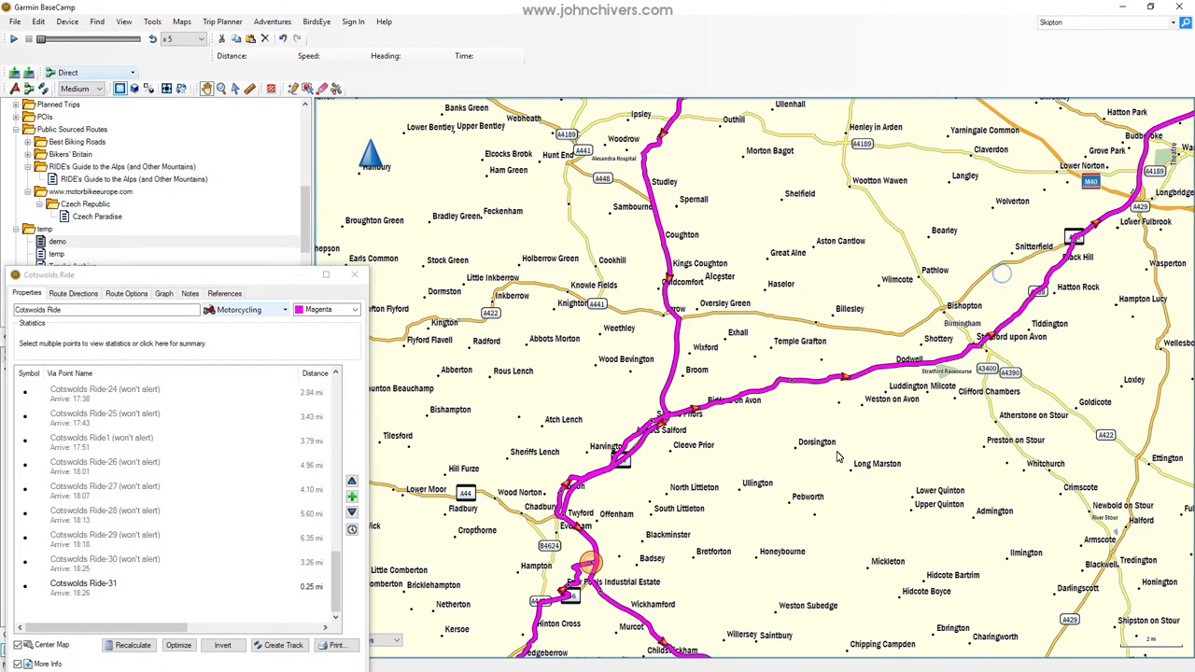
scroll(990, 245, down, 1)
scroll(995, 259, up, 1)
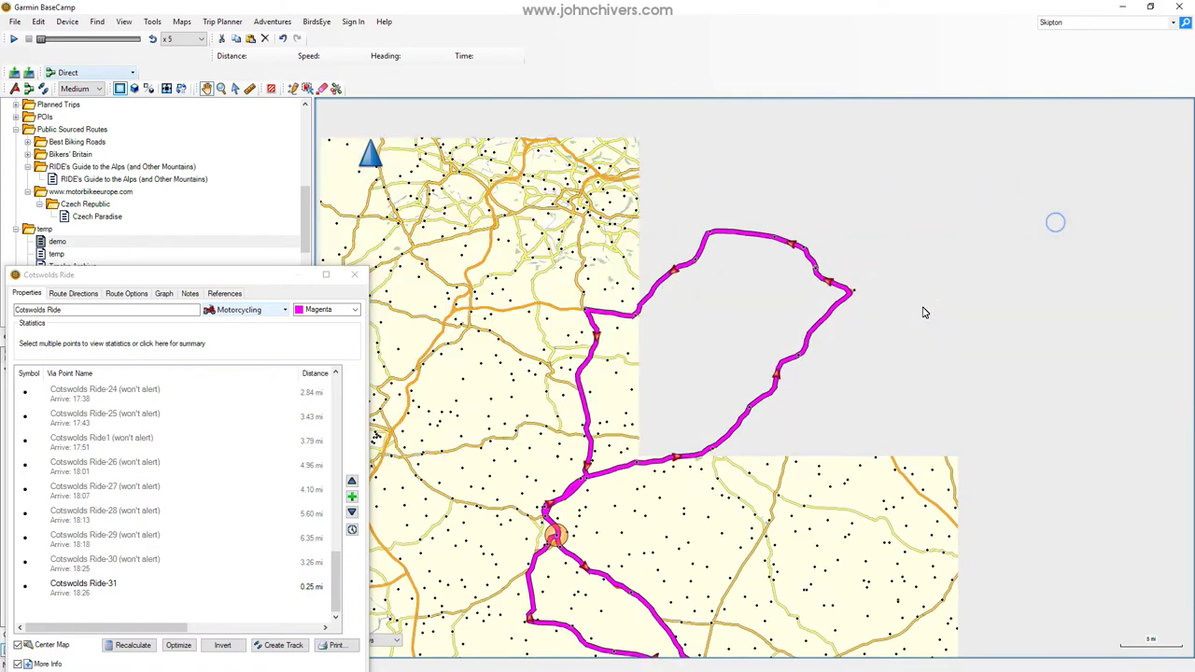
drag(1055, 221, 809, 414)
scroll(887, 314, up, 1)
scroll(845, 347, down, 1)
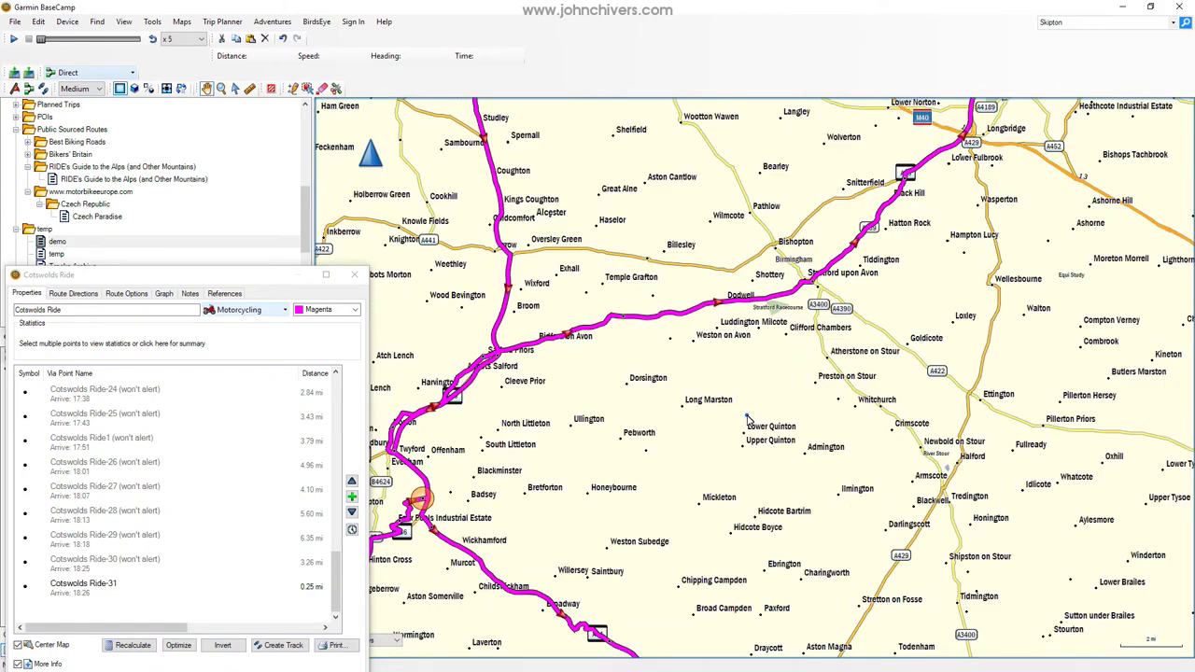
scroll(897, 383, up, 1)
scroll(898, 386, up, 1)
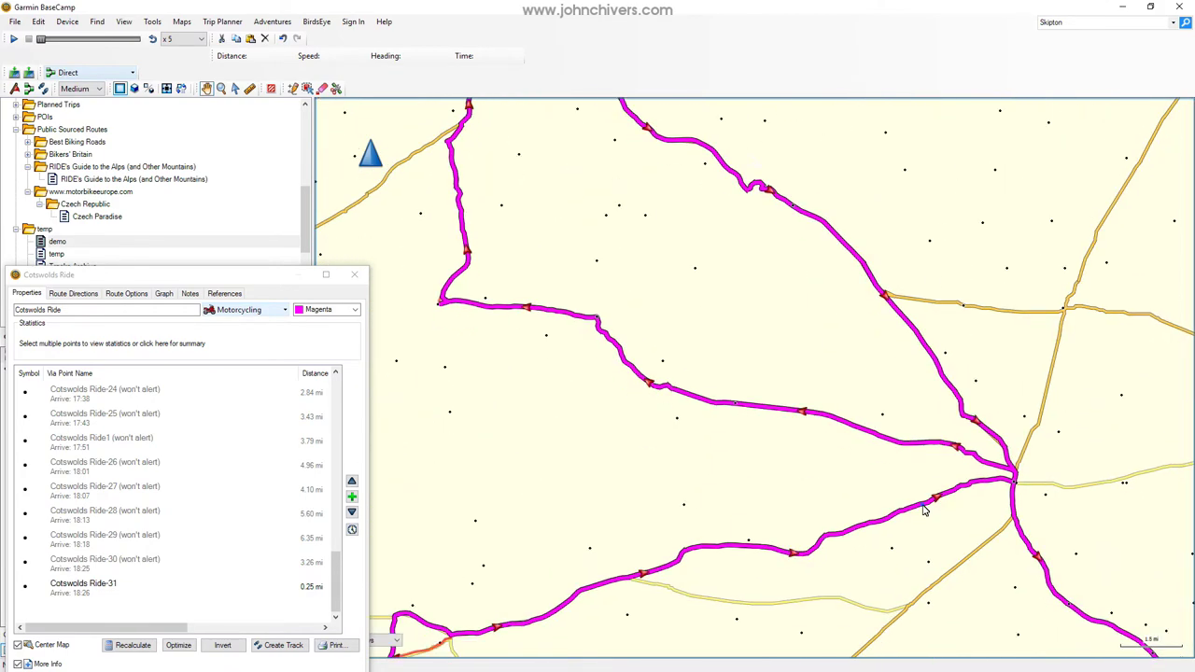
scroll(976, 452, up, 1)
scroll(976, 453, down, 3)
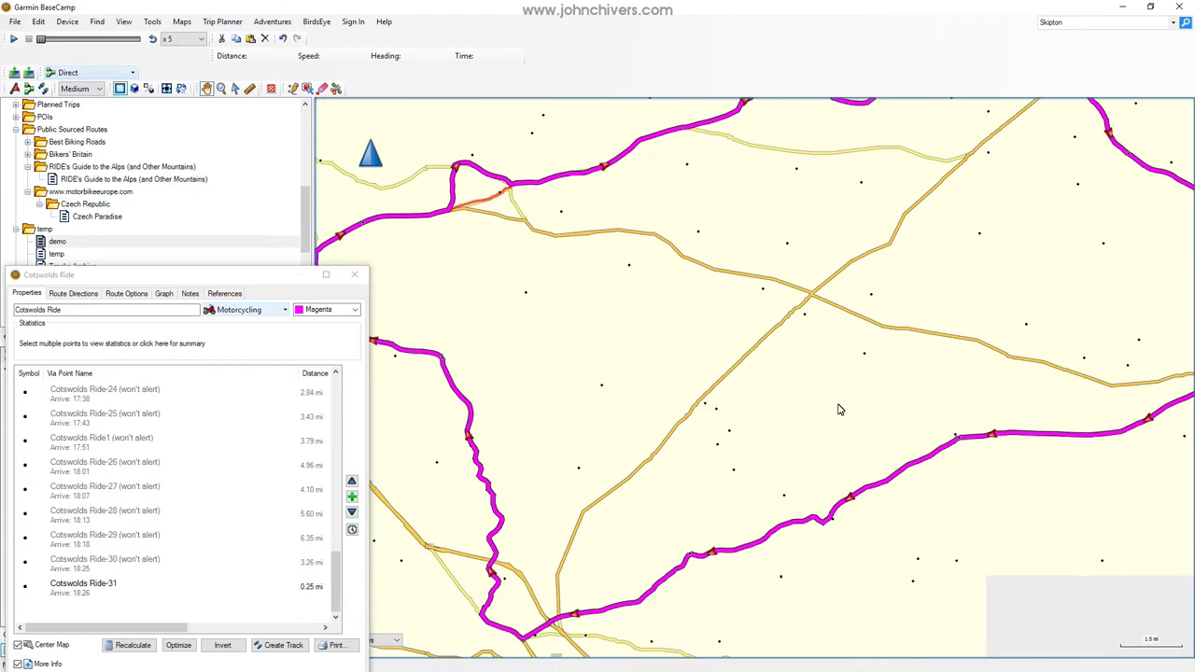
drag(751, 292, 805, 357)
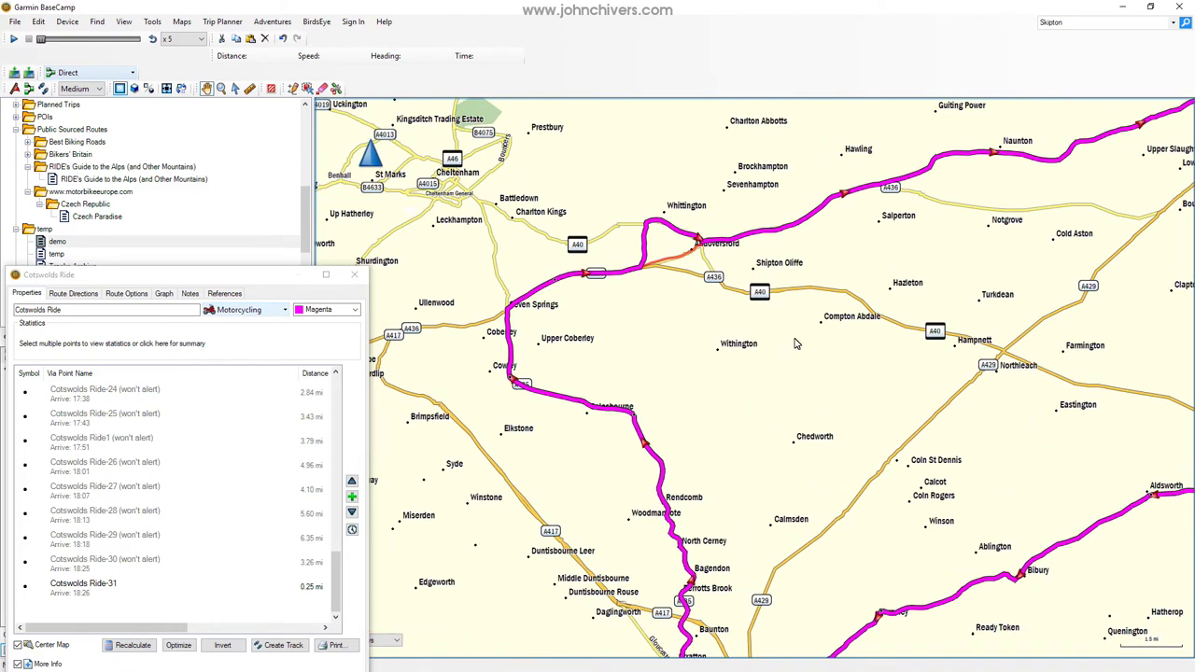
- Reshape the route near Andoversford, moving it off the A40 near Whittington onto the original track through Andoversford to Kilkenny
key(Up)
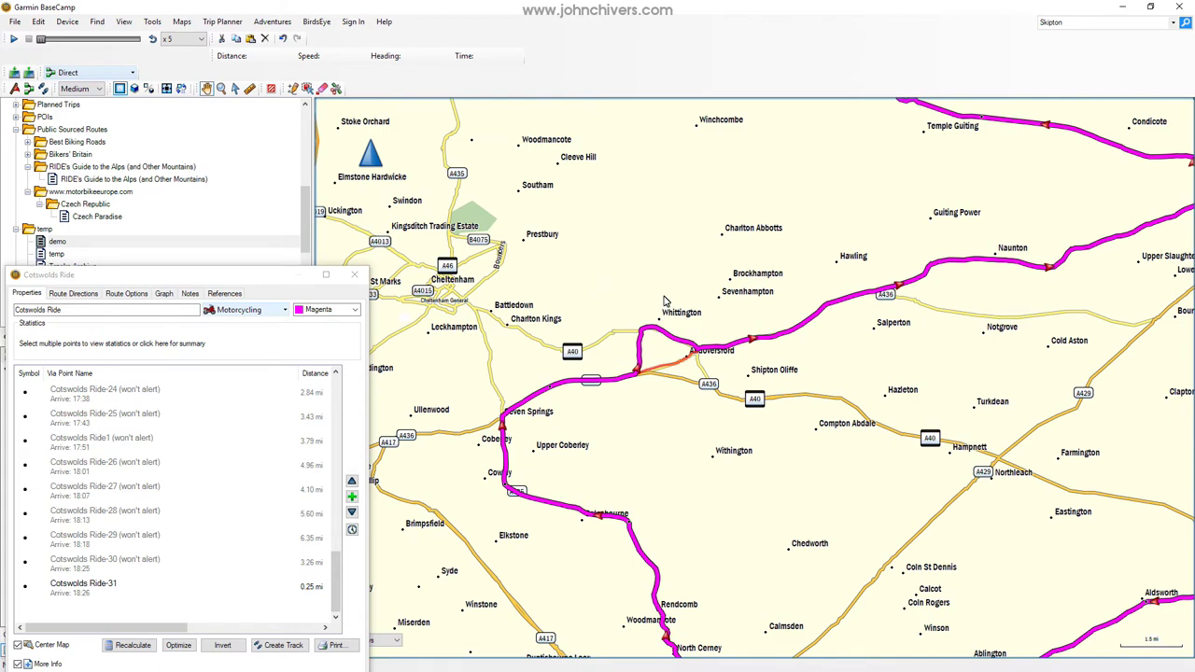
scroll(641, 276, up, 2)
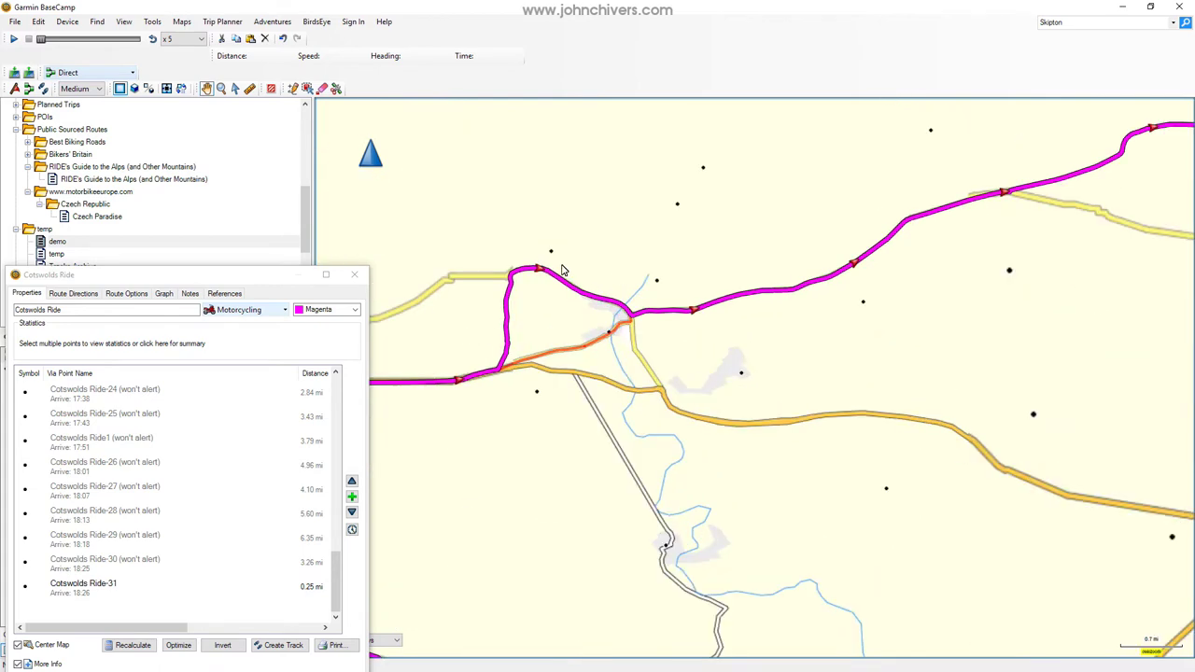
scroll(563, 270, up, 1)
drag(563, 270, 640, 227)
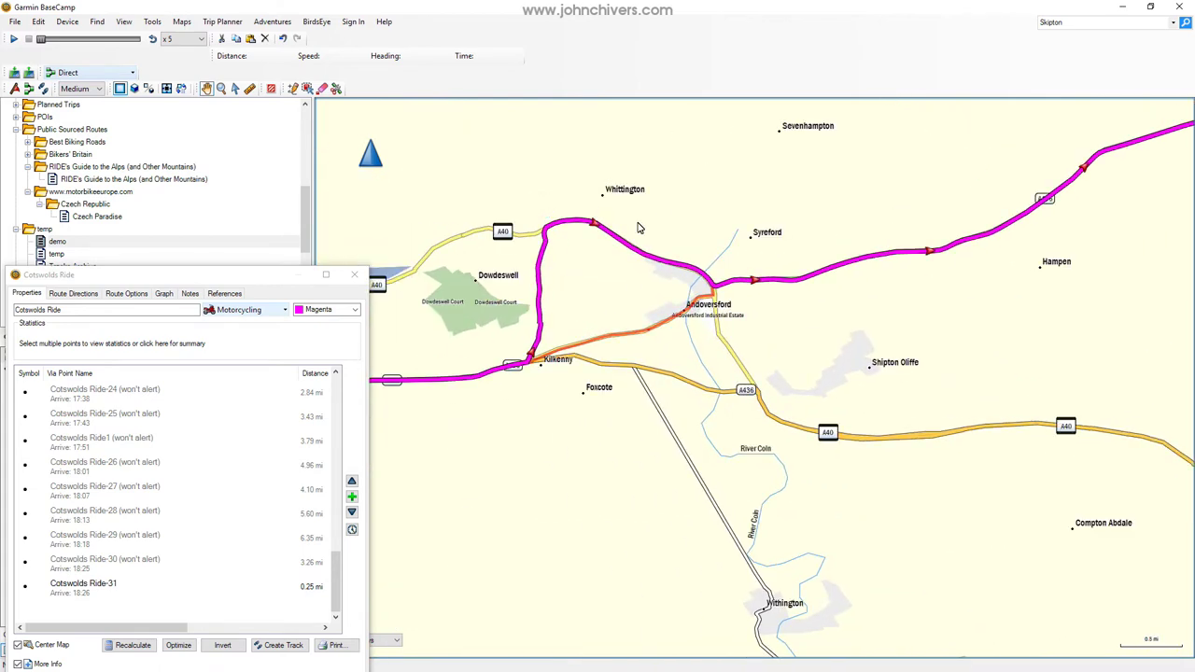
drag(580, 227, 614, 342)
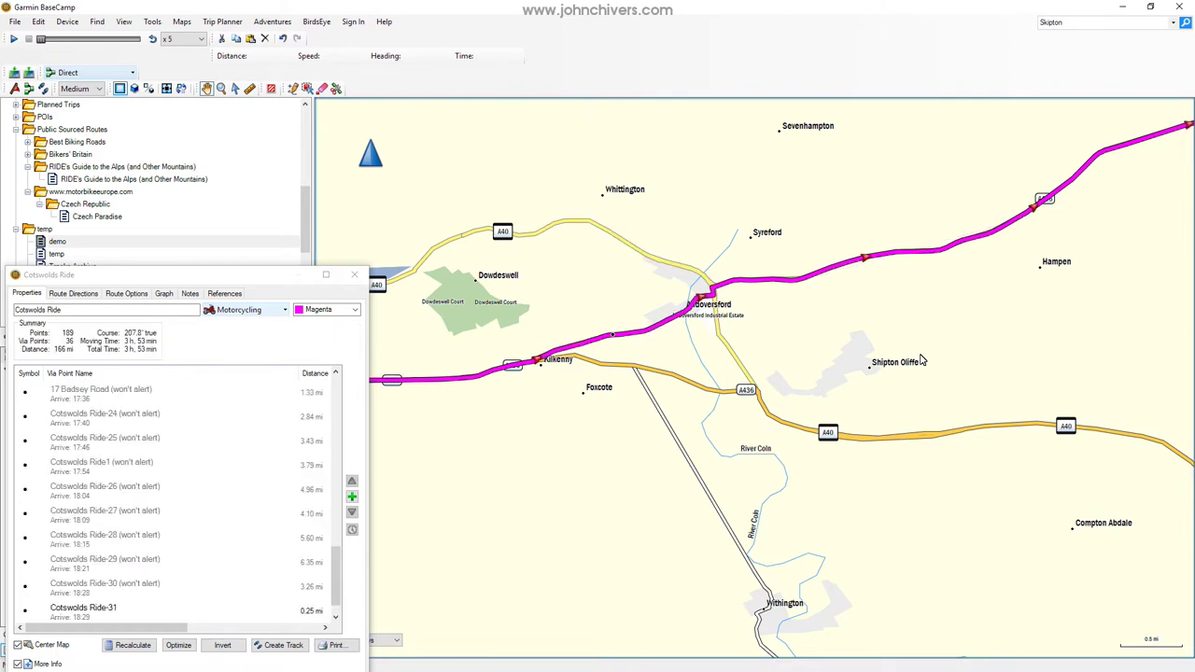
scroll(878, 298, down, 4)
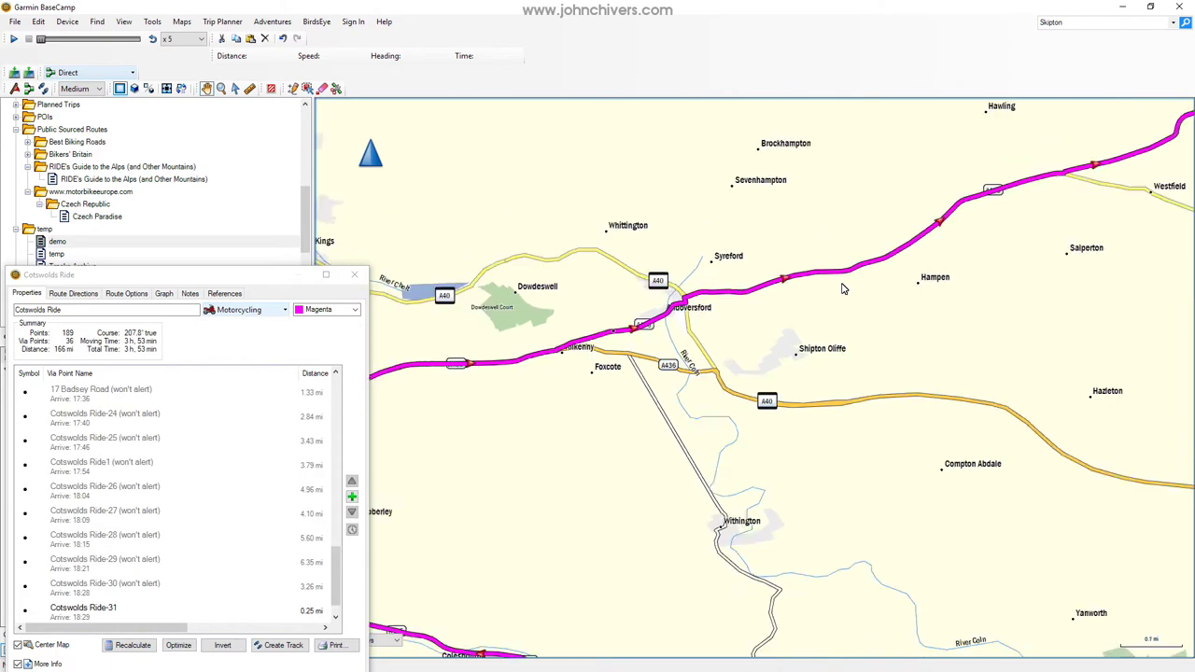
scroll(901, 476, up, 3)
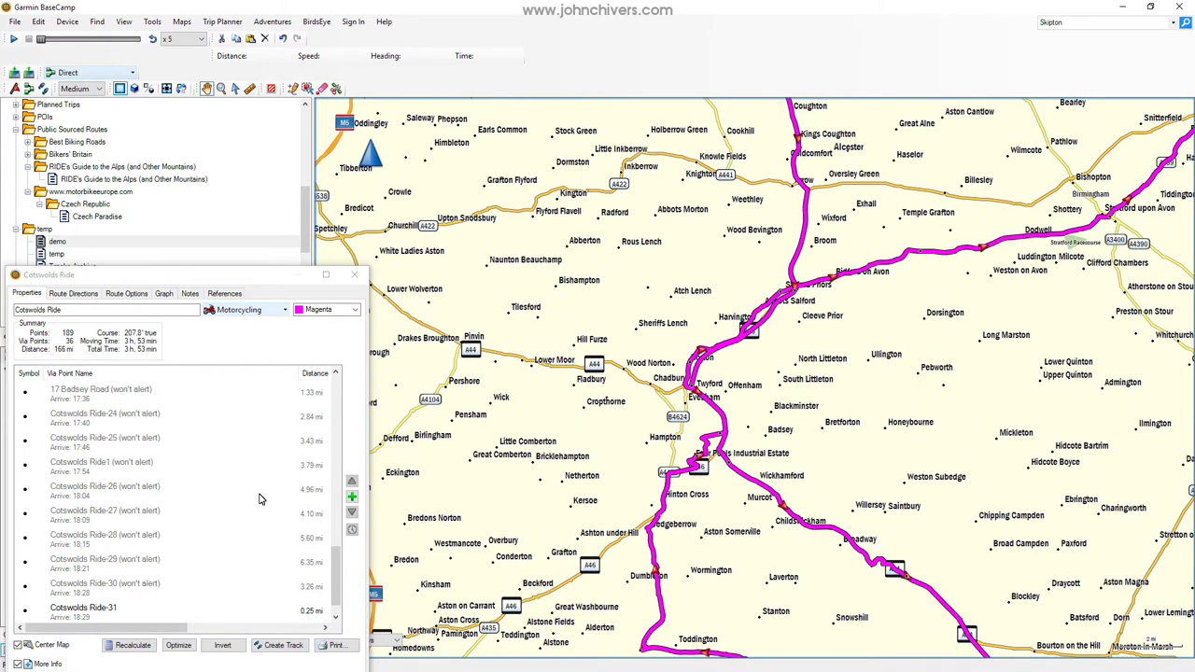
- Review the Cotswolds Ride via point list from the departure point to Cotswolds Ride-31, checking which points alert on arrival
drag(333, 563, 349, 389)
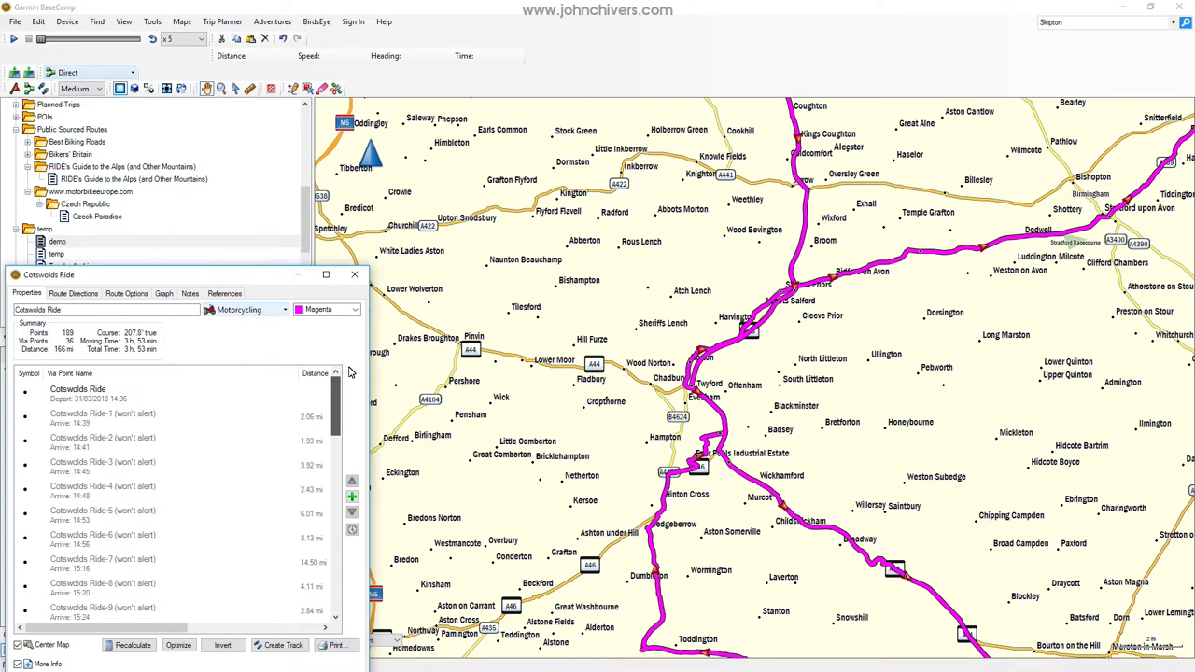
drag(339, 397, 341, 579)
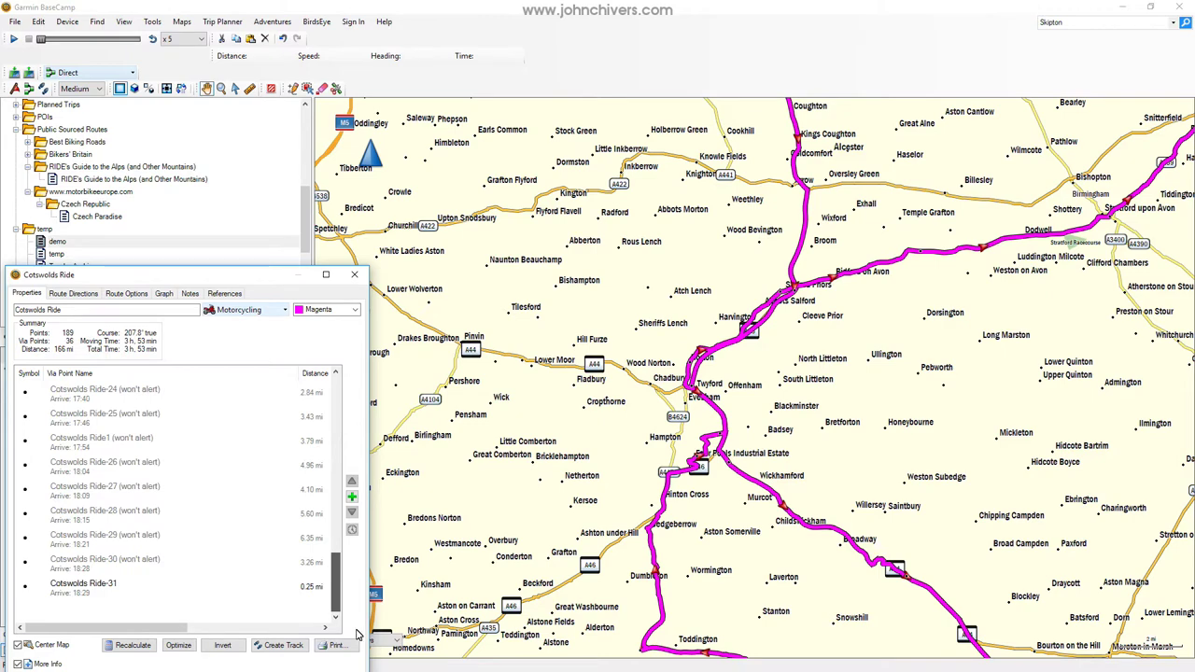
drag(367, 487, 372, 354)
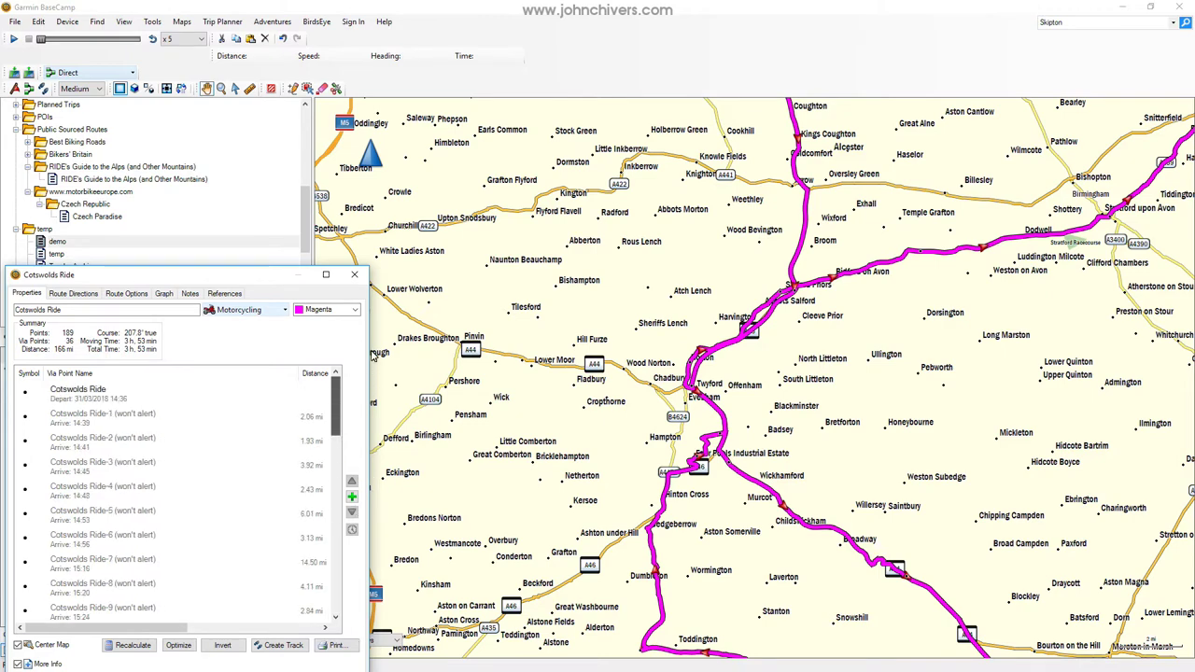
scroll(338, 416, down, 2)
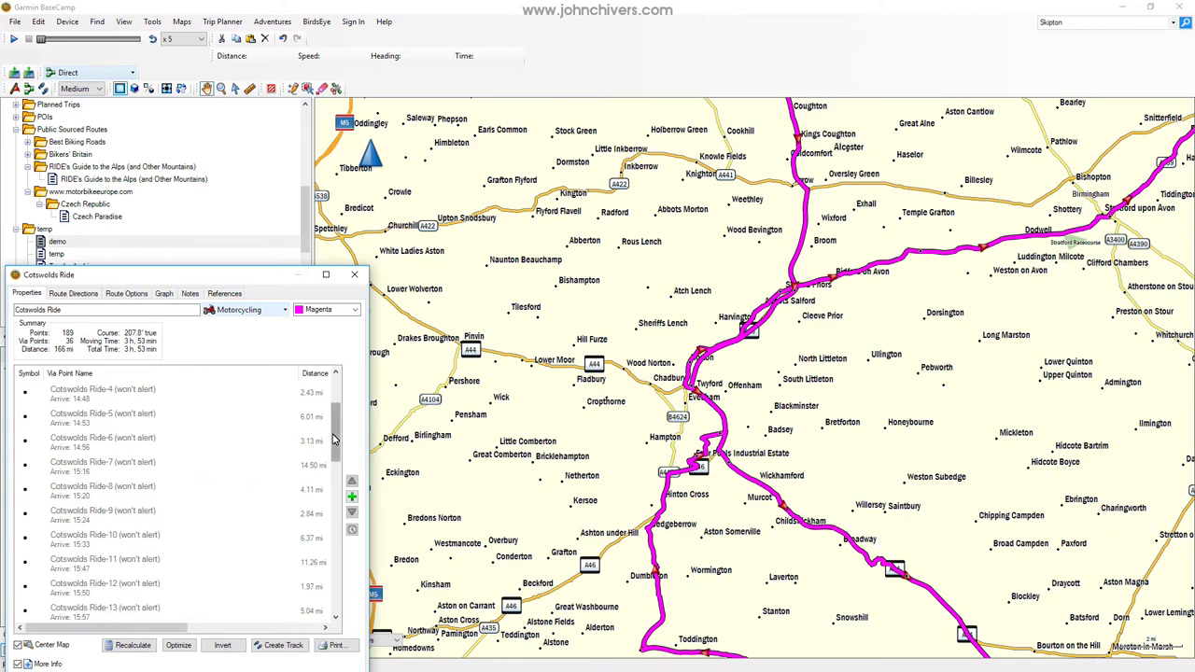
drag(334, 438, 334, 411)
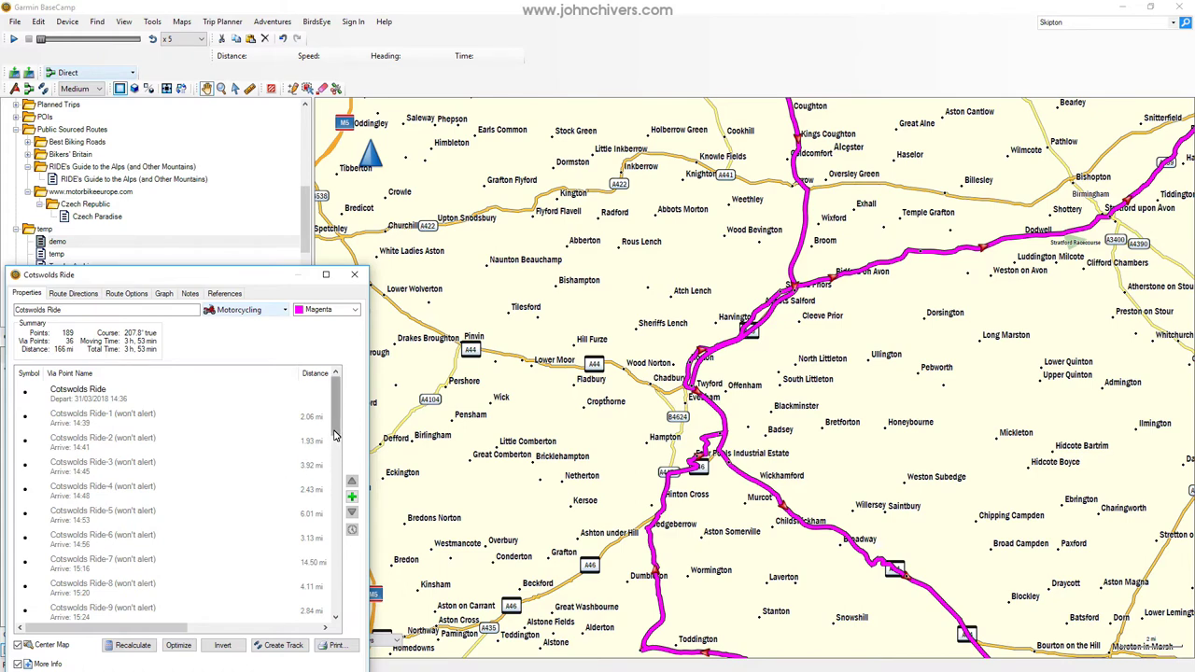
drag(333, 434, 341, 625)
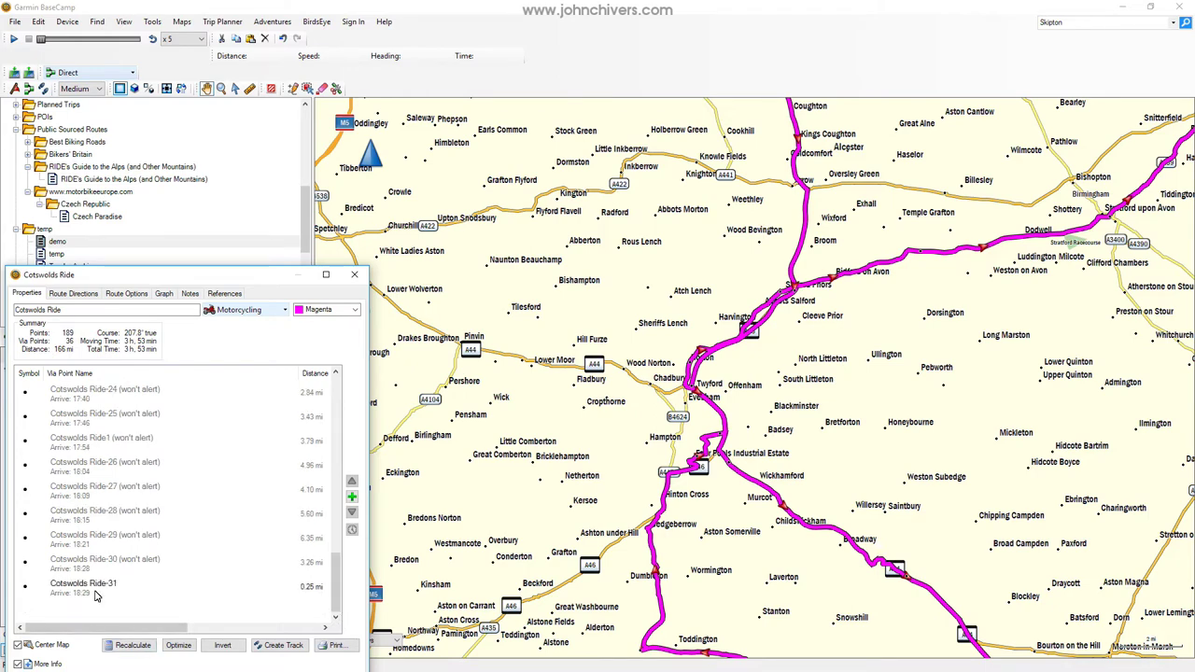
- Locate the via points Cotswolds Ride-24 and Cotswolds Ride-13 on the map and look through the rest of the list
click(129, 400)
click(353, 529)
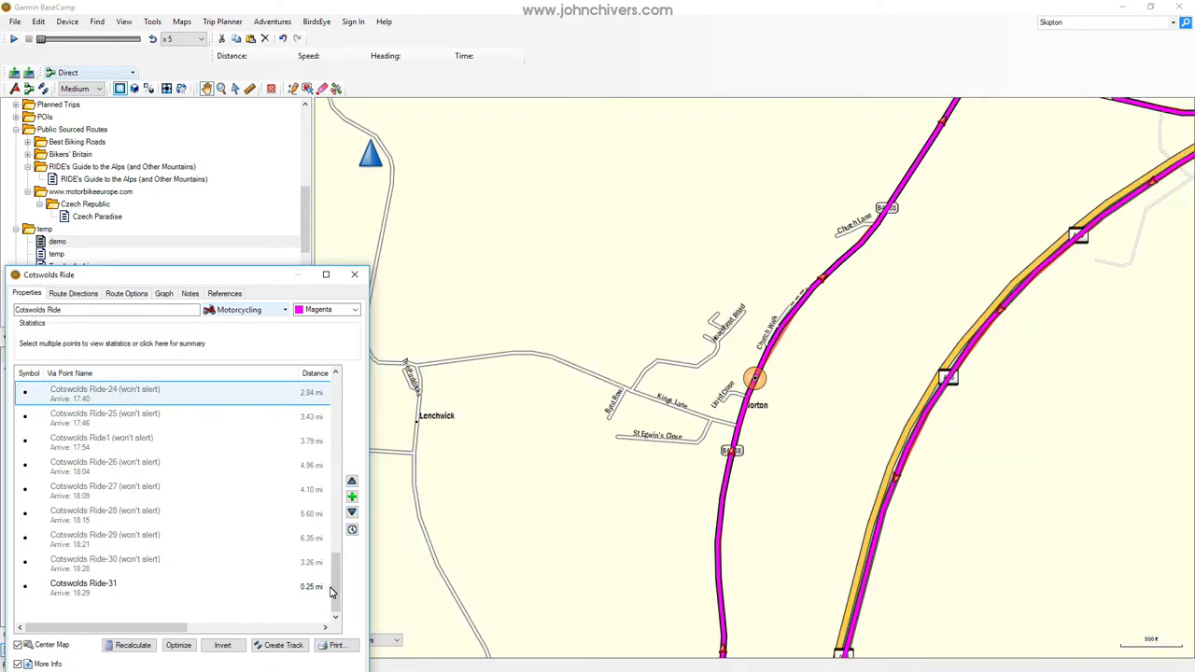
scroll(333, 590, up, 5)
click(152, 464)
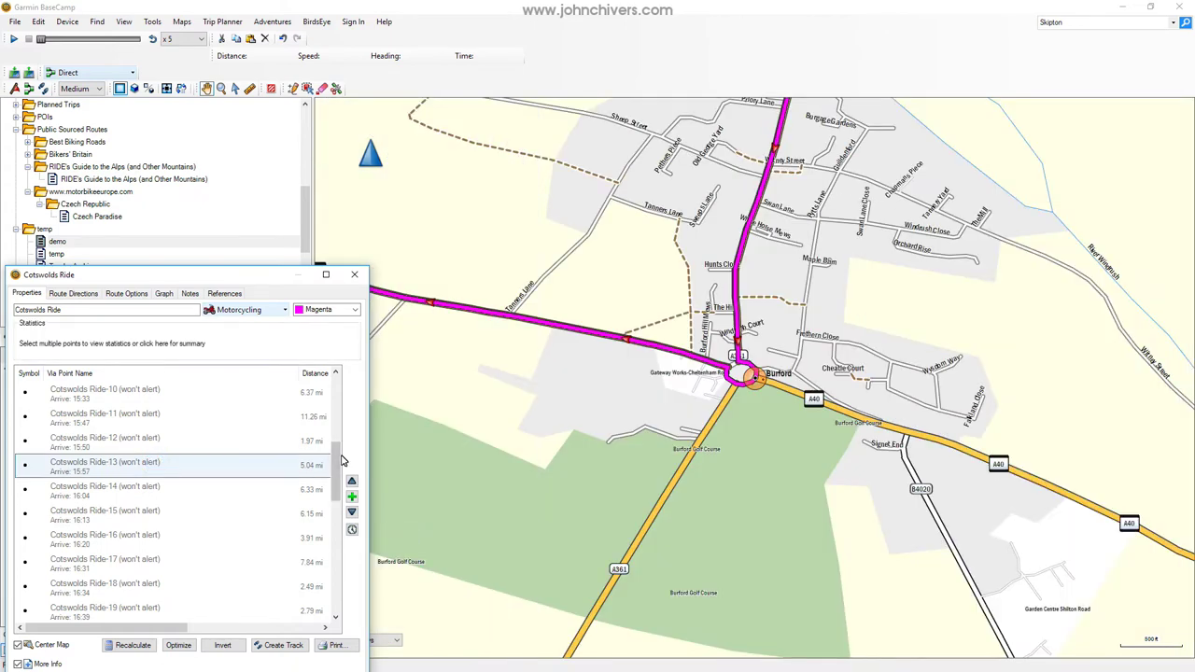
drag(335, 454, 336, 593)
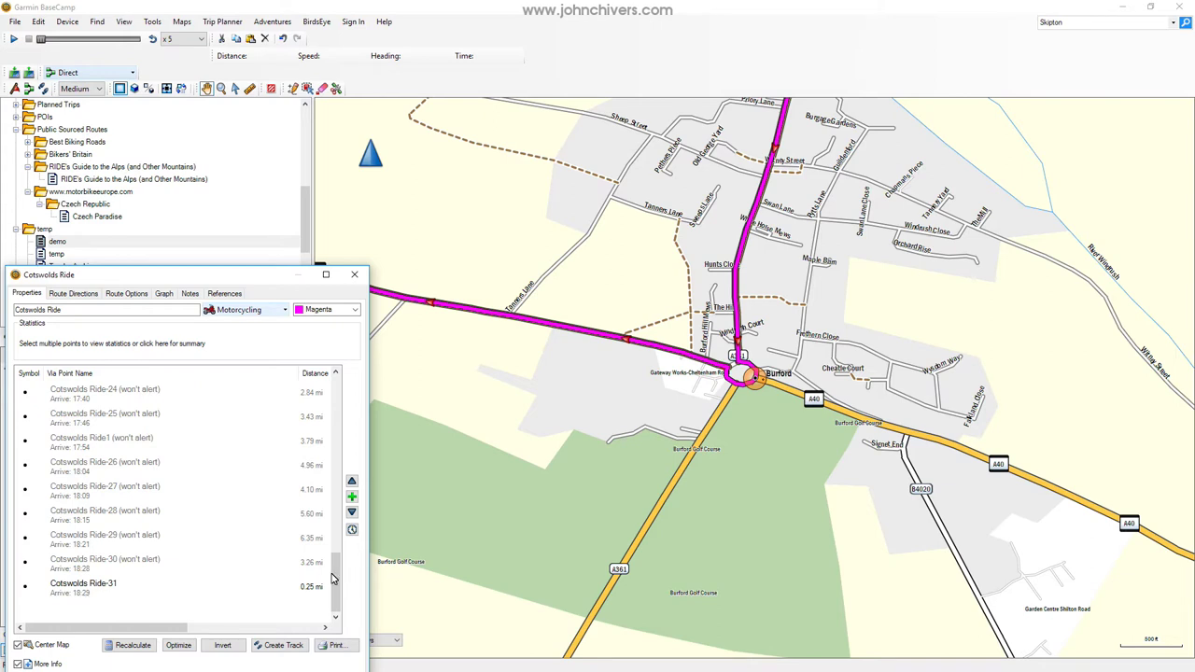
mouse_move(337, 583)
mouse_down()
mouse_move(340, 390)
mouse_move(342, 596)
mouse_up()
drag(333, 588, 350, 481)
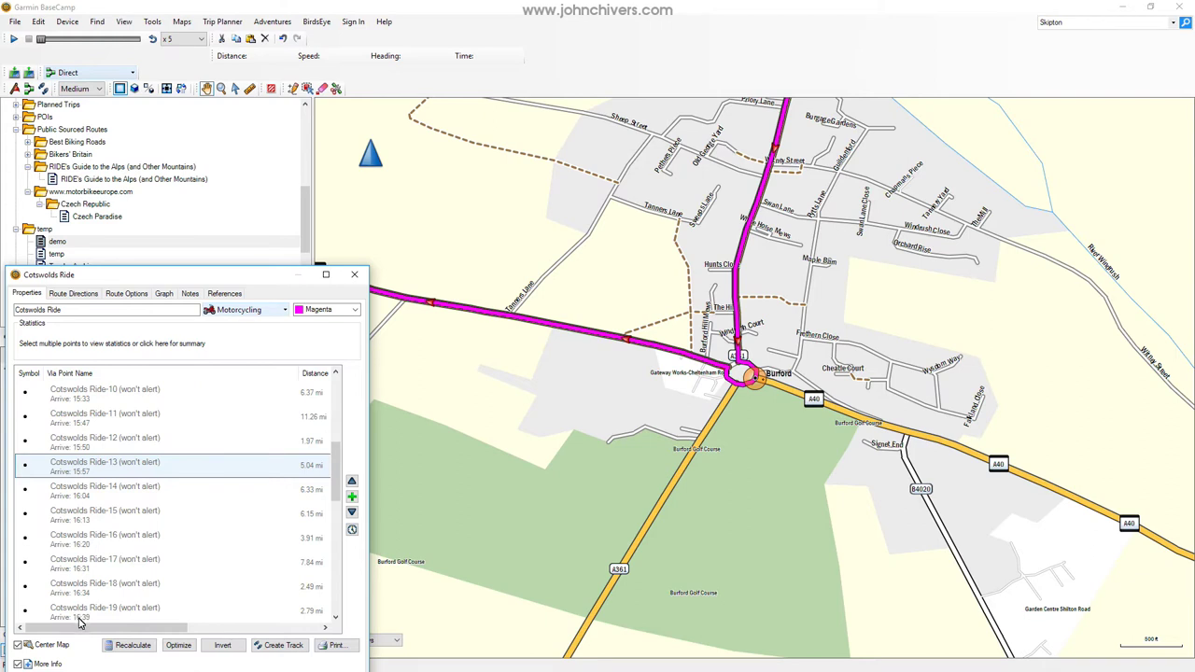
- Set the via points Cotswolds Ride-5 and Cotswolds Ride-10 to alert on arrival
drag(335, 464, 338, 374)
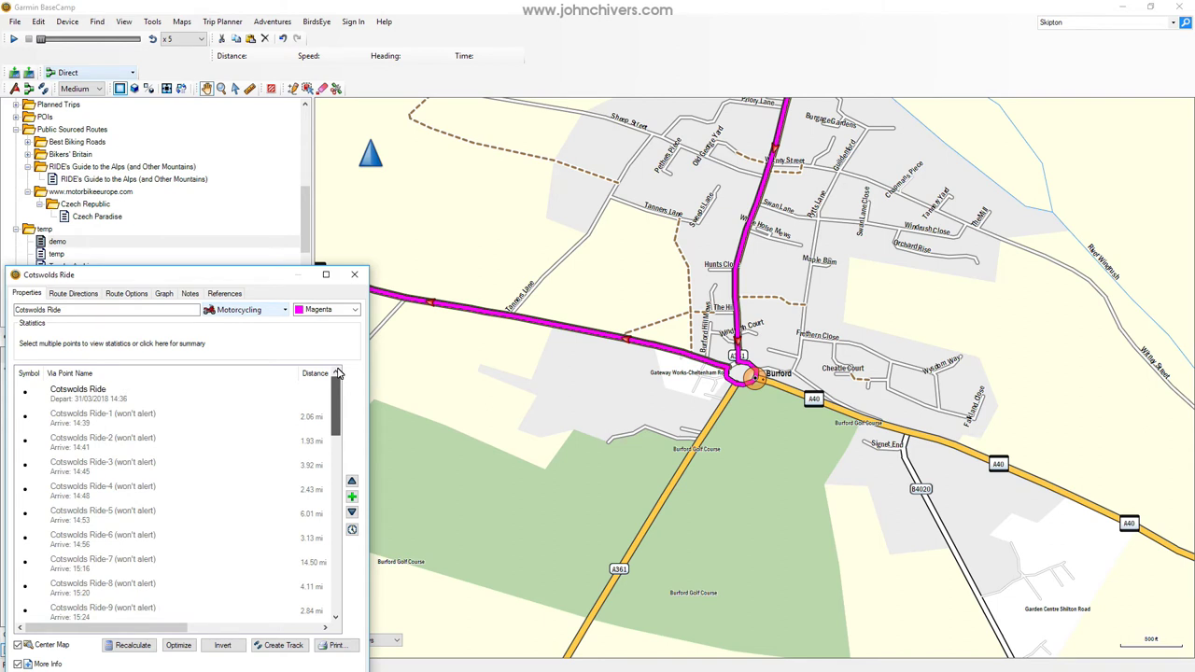
click(126, 515)
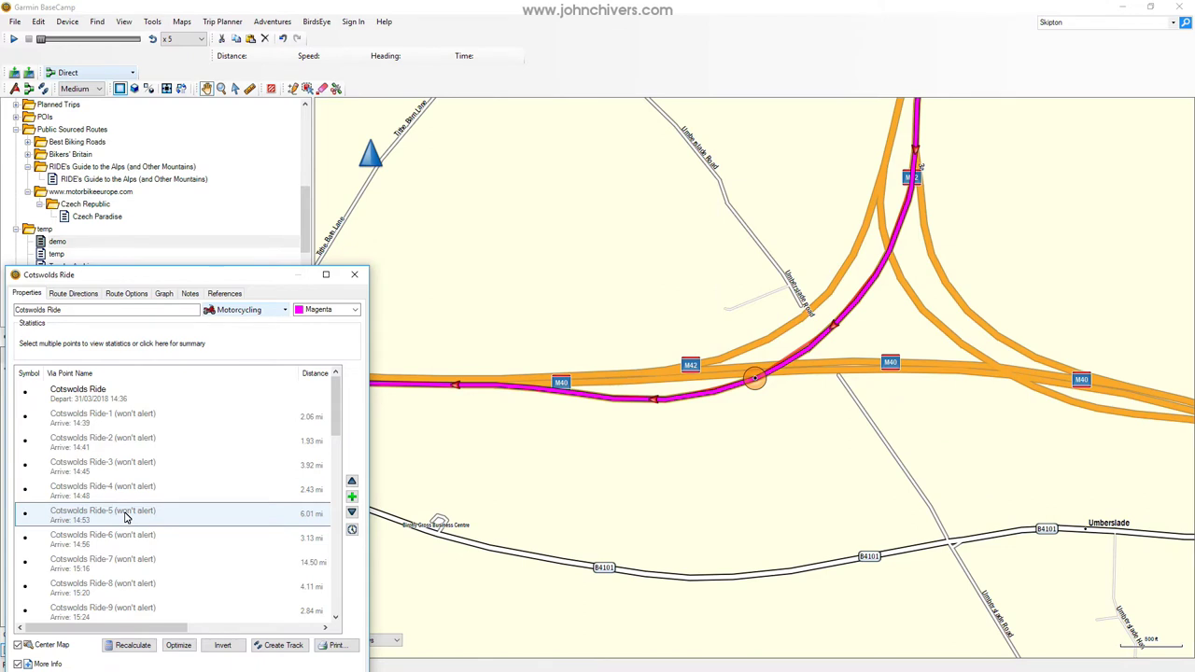
right_click(126, 518)
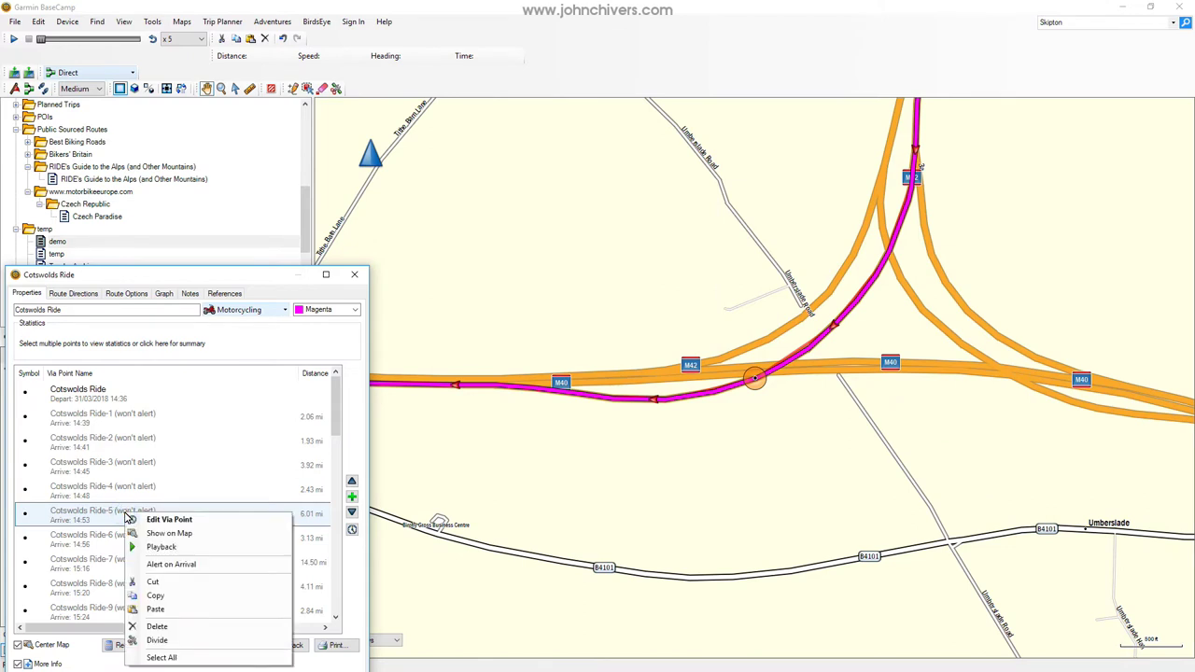
click(162, 568)
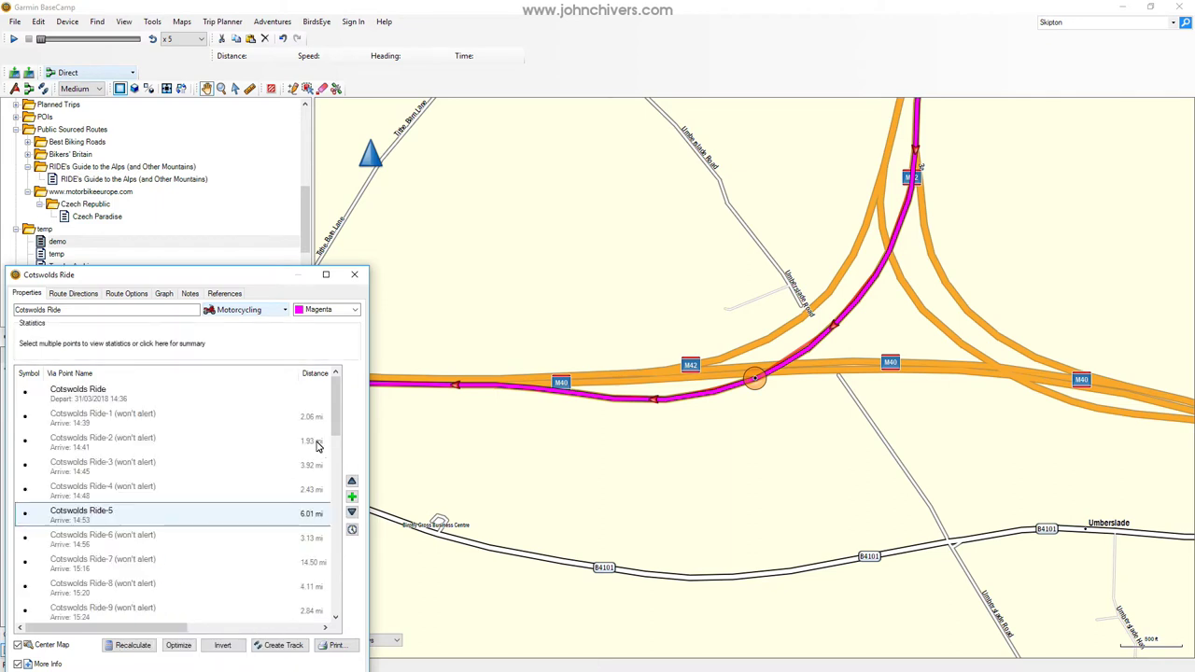
scroll(336, 414, down, 2)
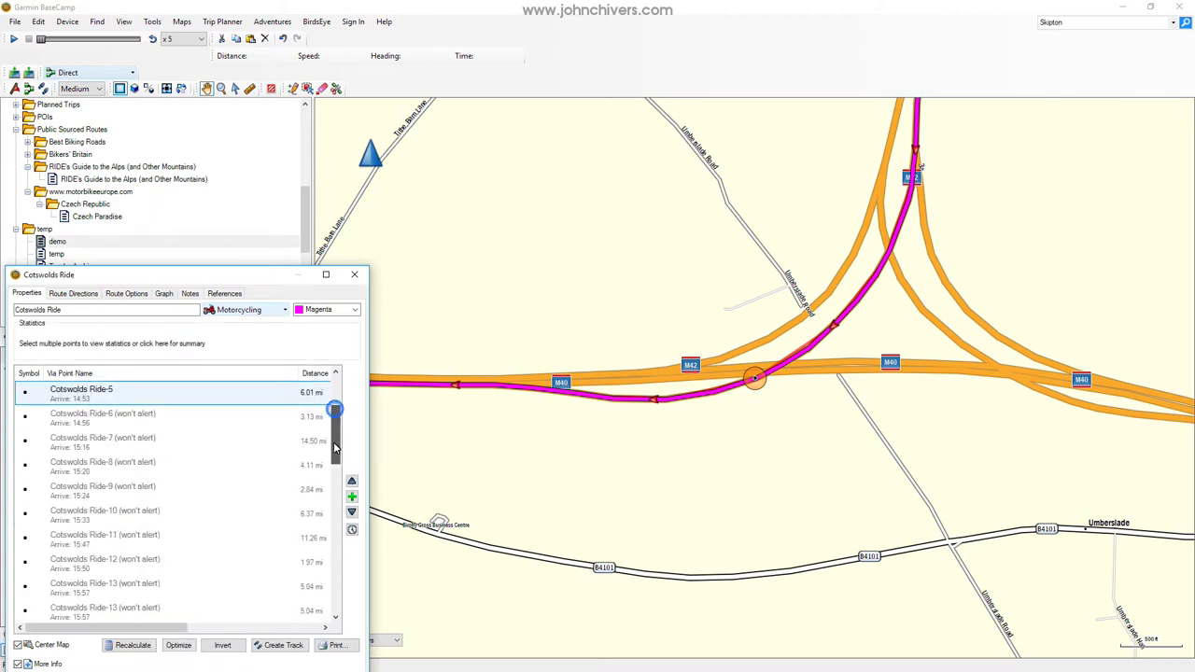
right_click(124, 500)
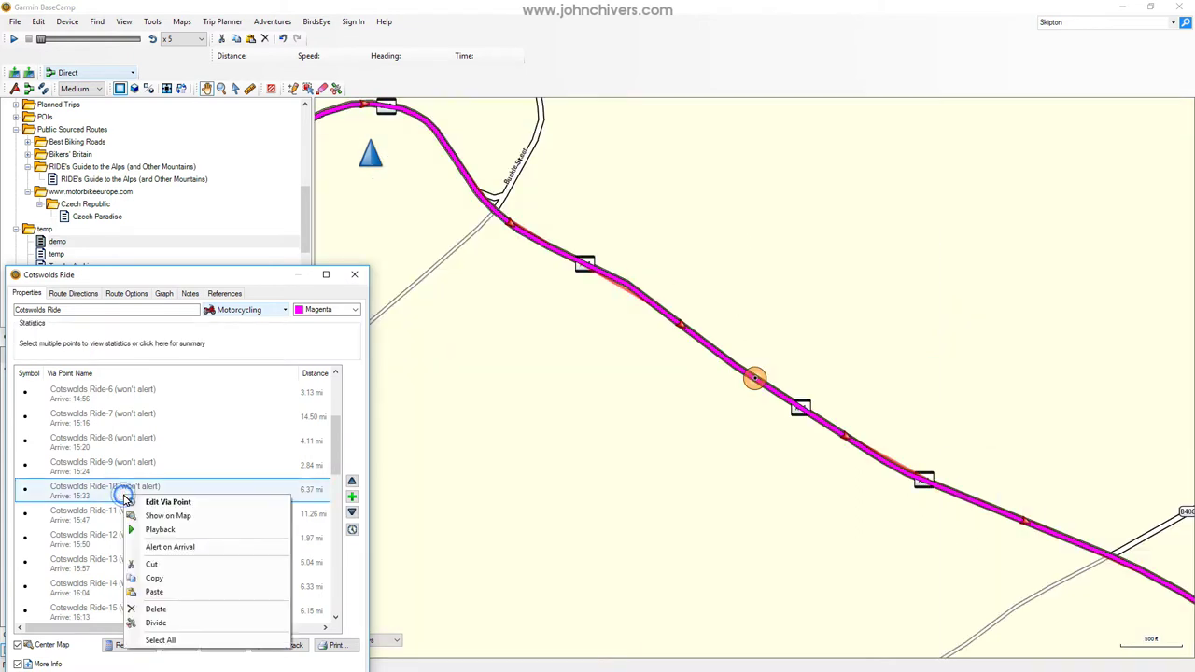
click(170, 543)
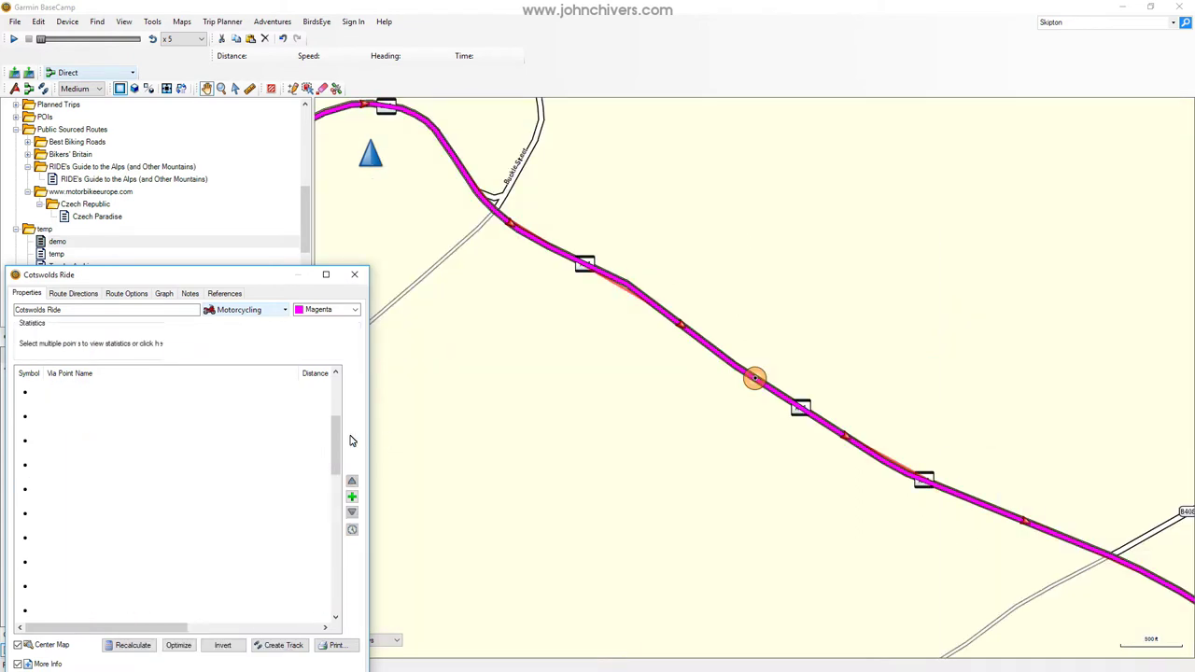
- Set the via points Cotswolds Ride-15 and Cotswolds Ride-20 to alert on arrival
drag(337, 434, 338, 483)
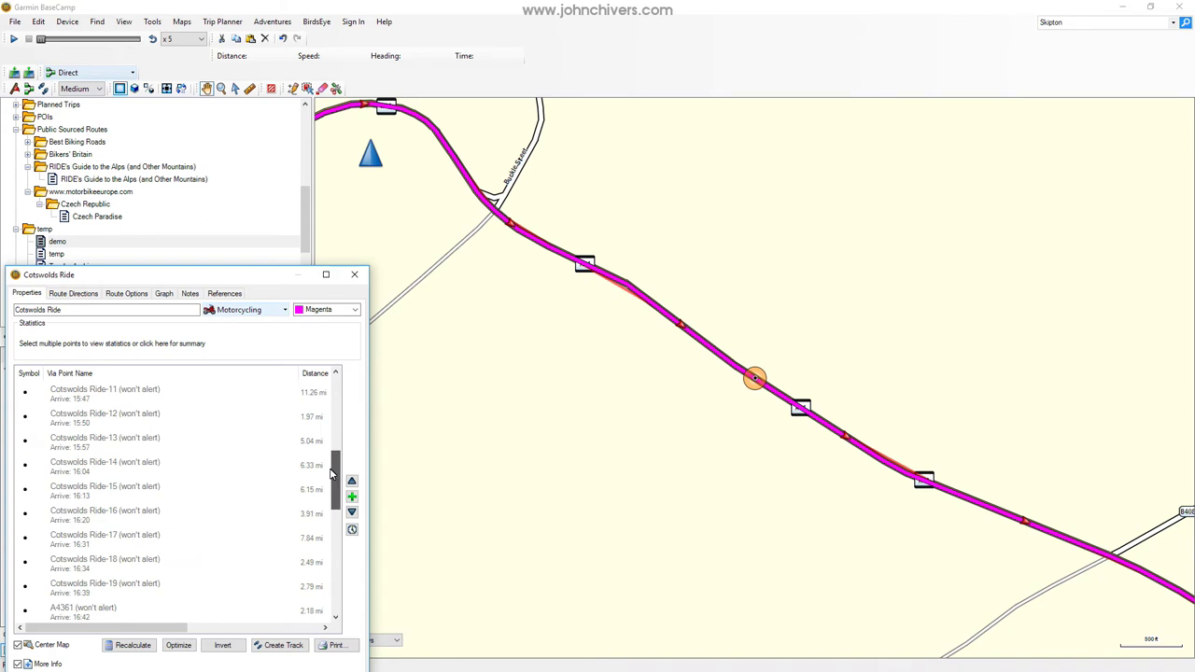
click(169, 492)
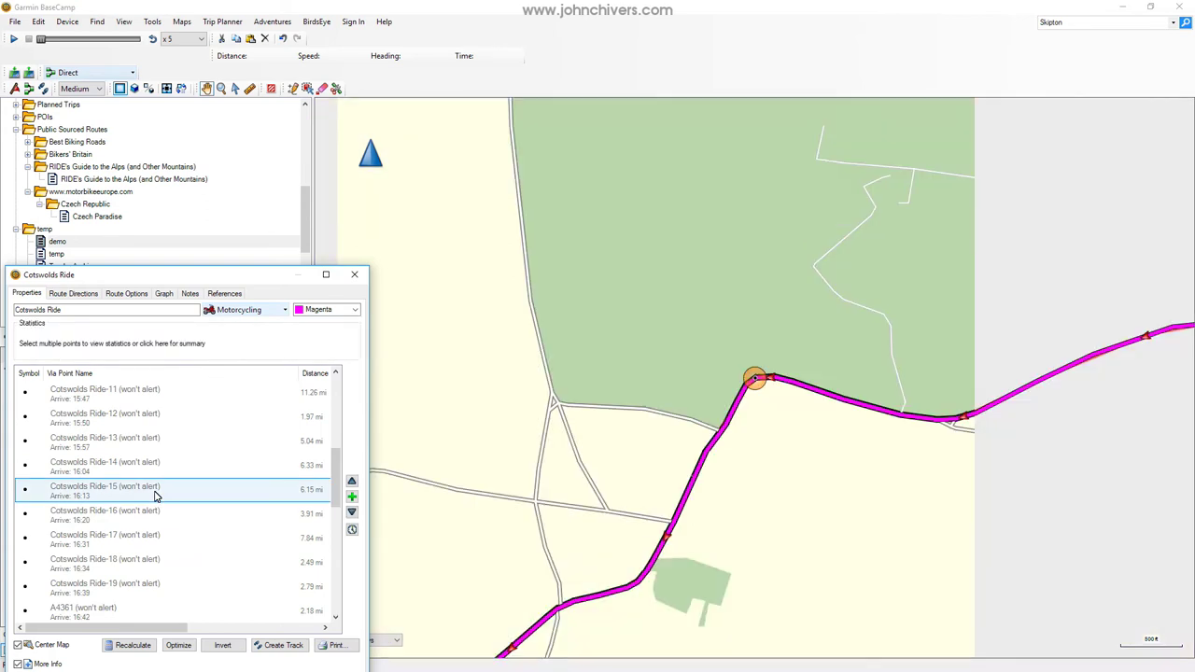
right_click(155, 493)
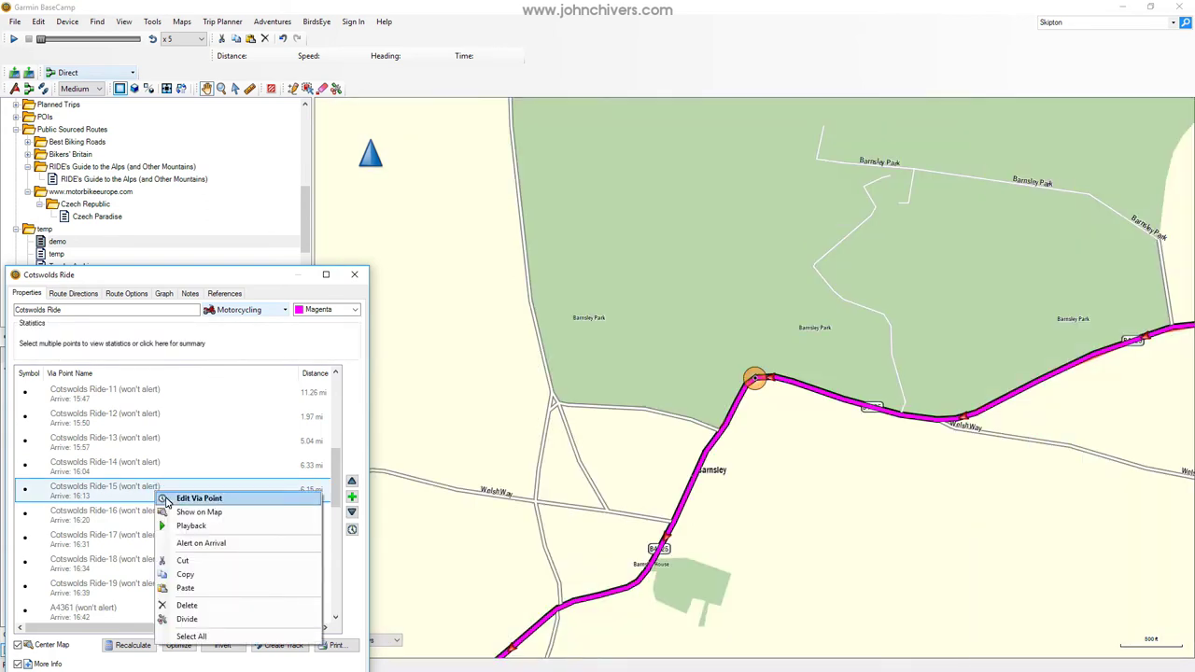
click(189, 543)
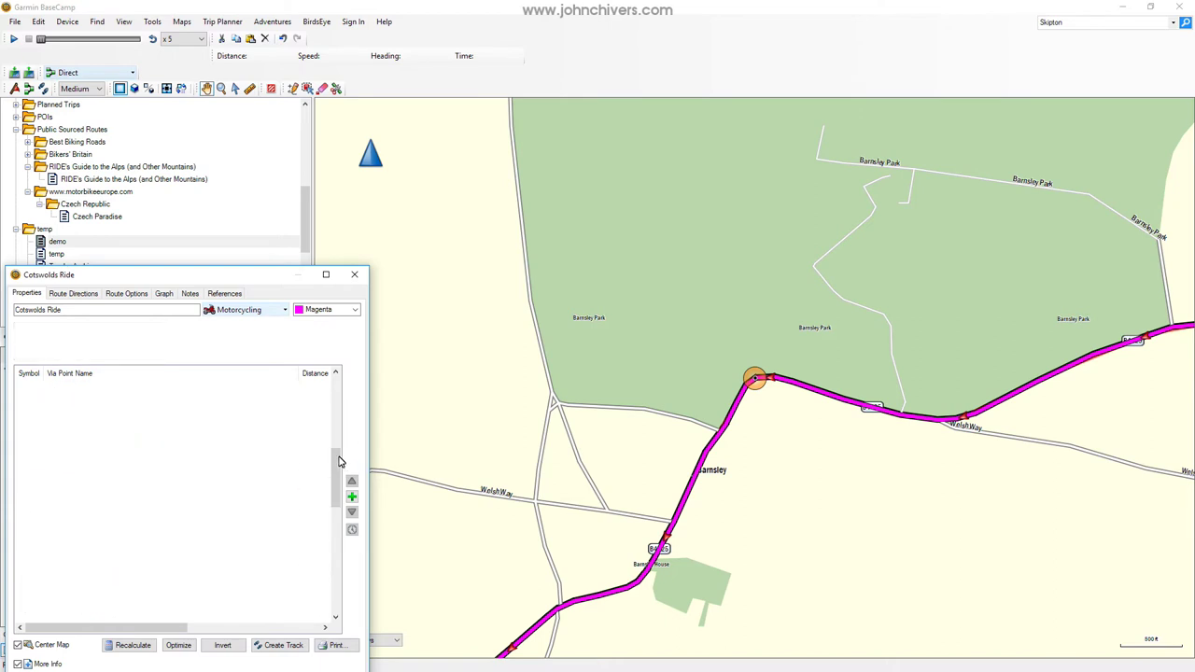
drag(339, 464, 336, 493)
scroll(335, 495, down, 1)
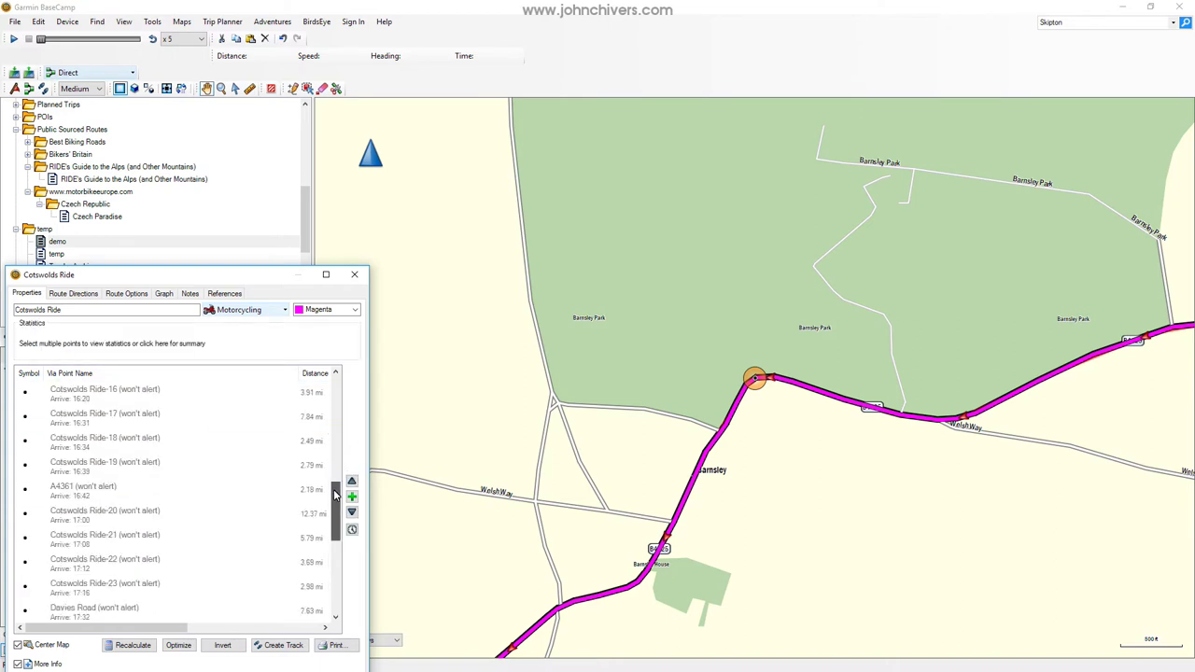
click(97, 513)
right_click(97, 514)
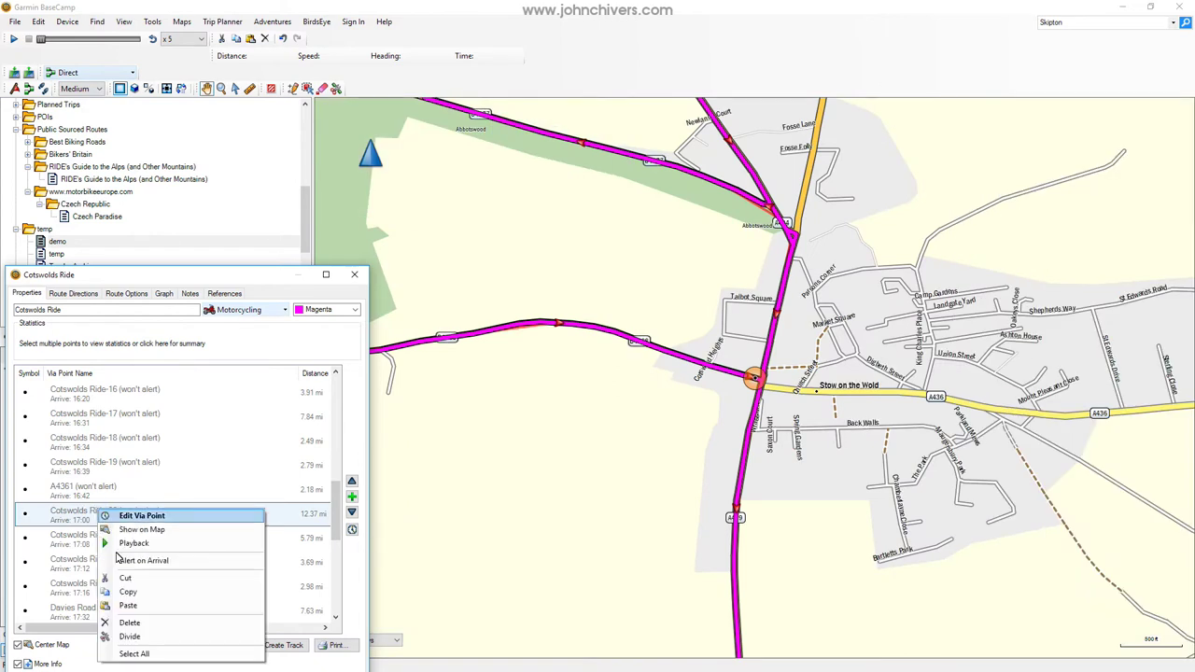
click(118, 561)
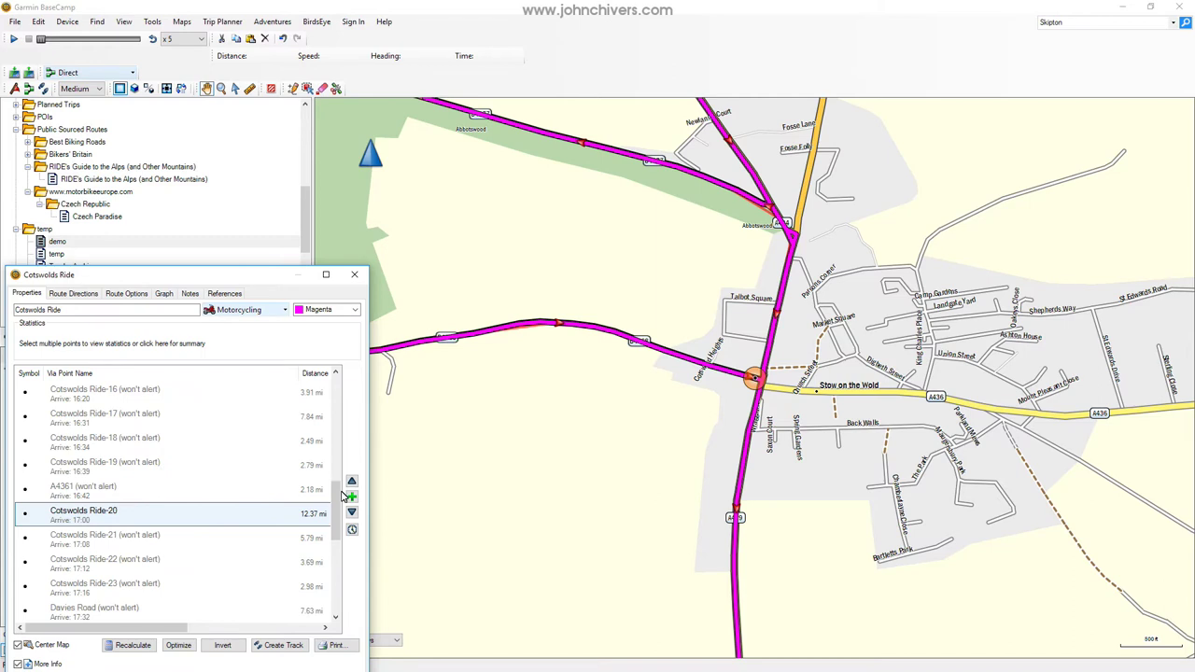
- Set the via point Cotswolds Ride-25 to alert on arrival and check the alerting points in the list
drag(342, 494, 355, 560)
click(147, 438)
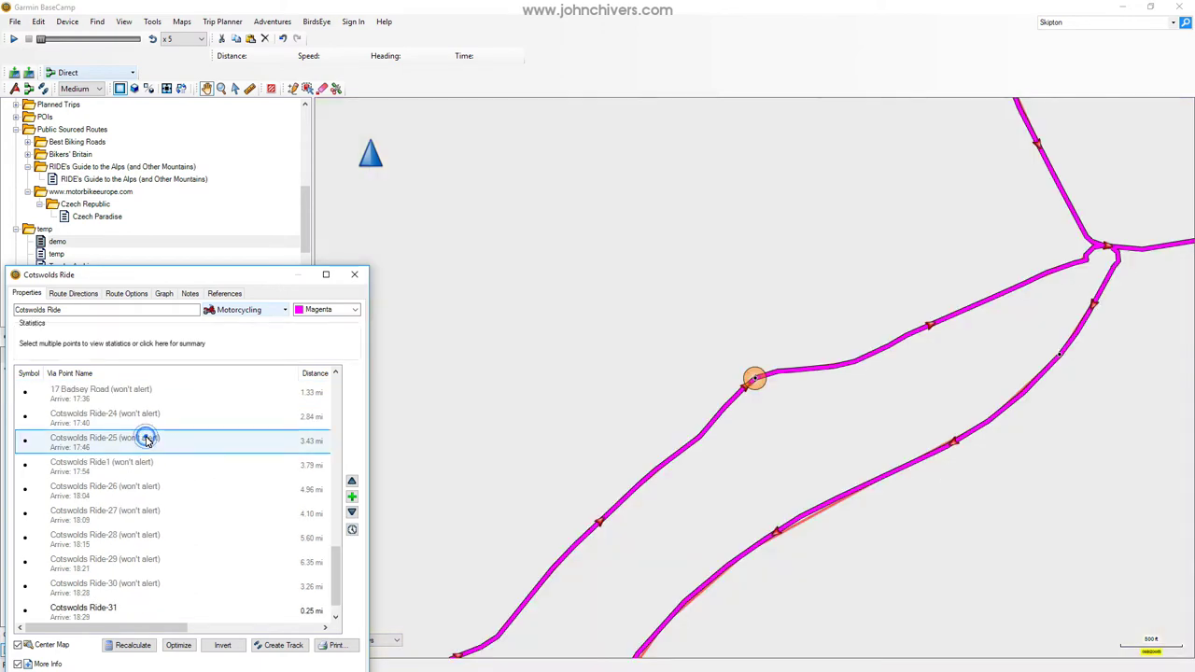
right_click(148, 439)
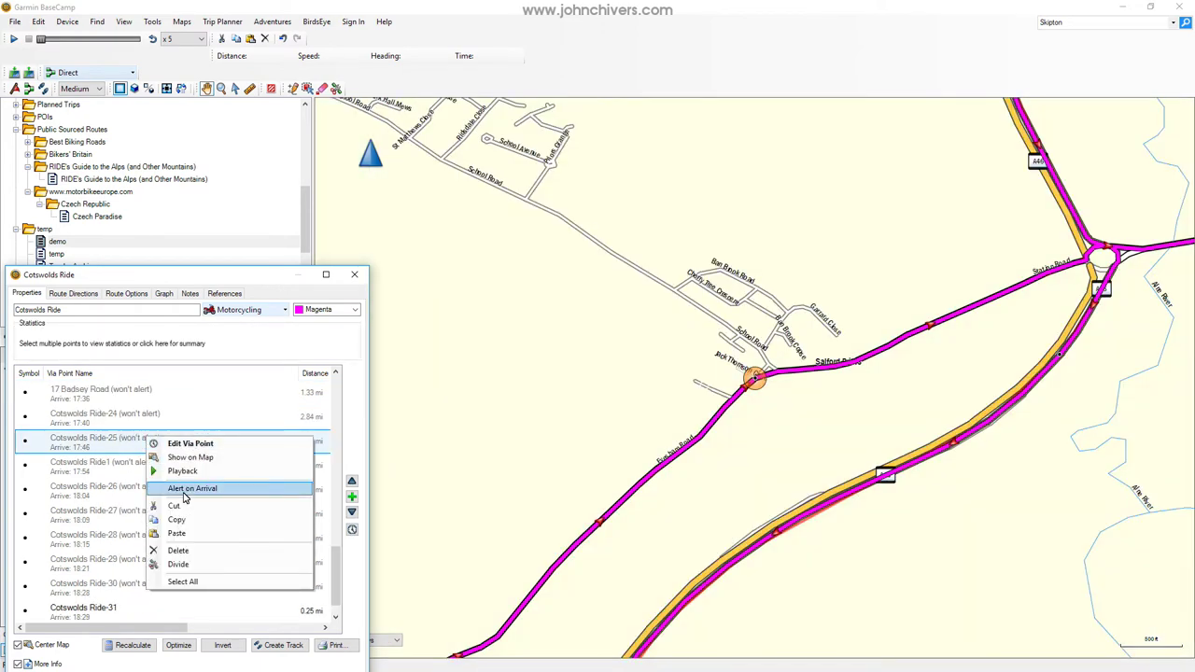
click(184, 491)
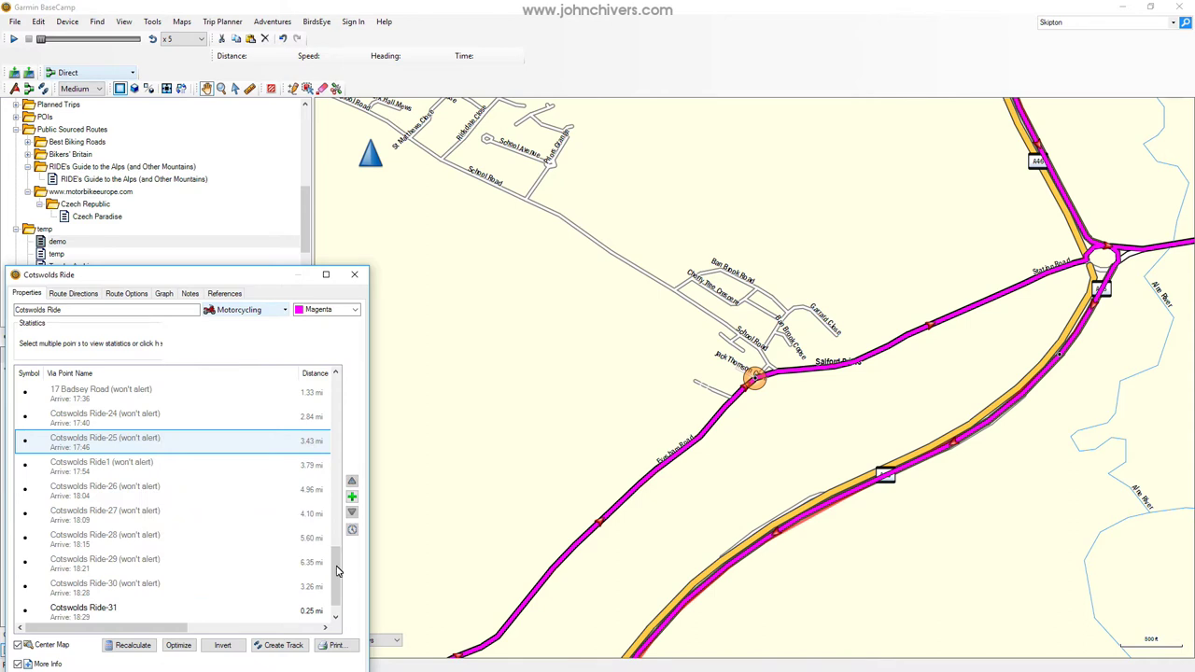
scroll(341, 596, down, 1)
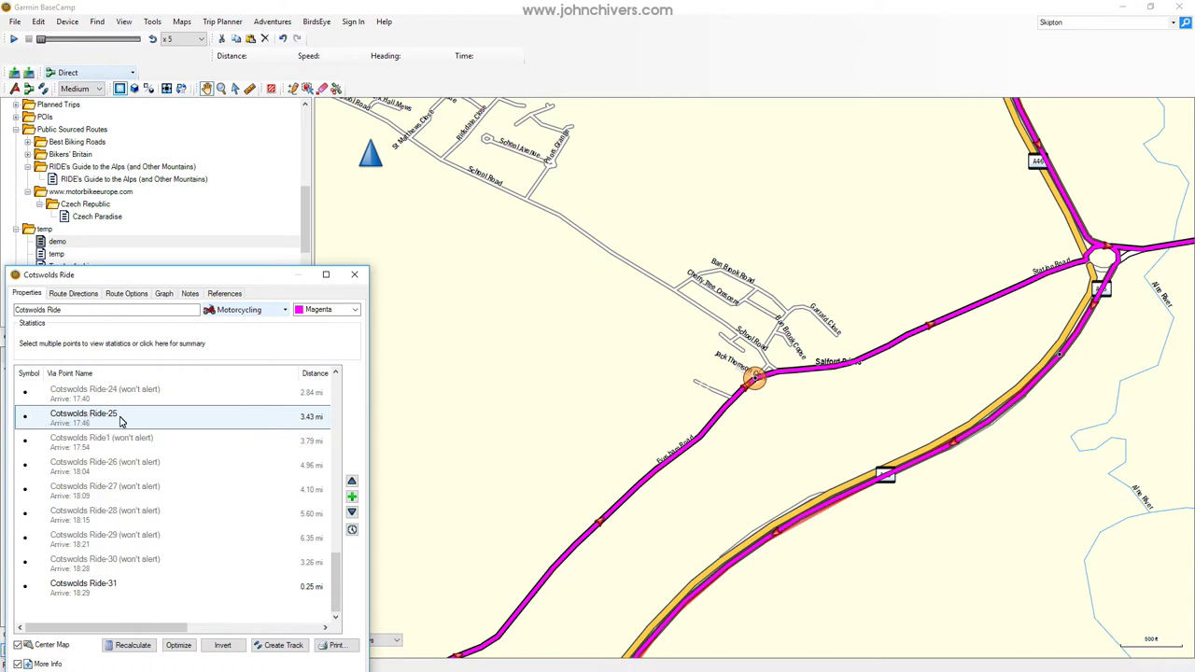
drag(336, 579, 338, 541)
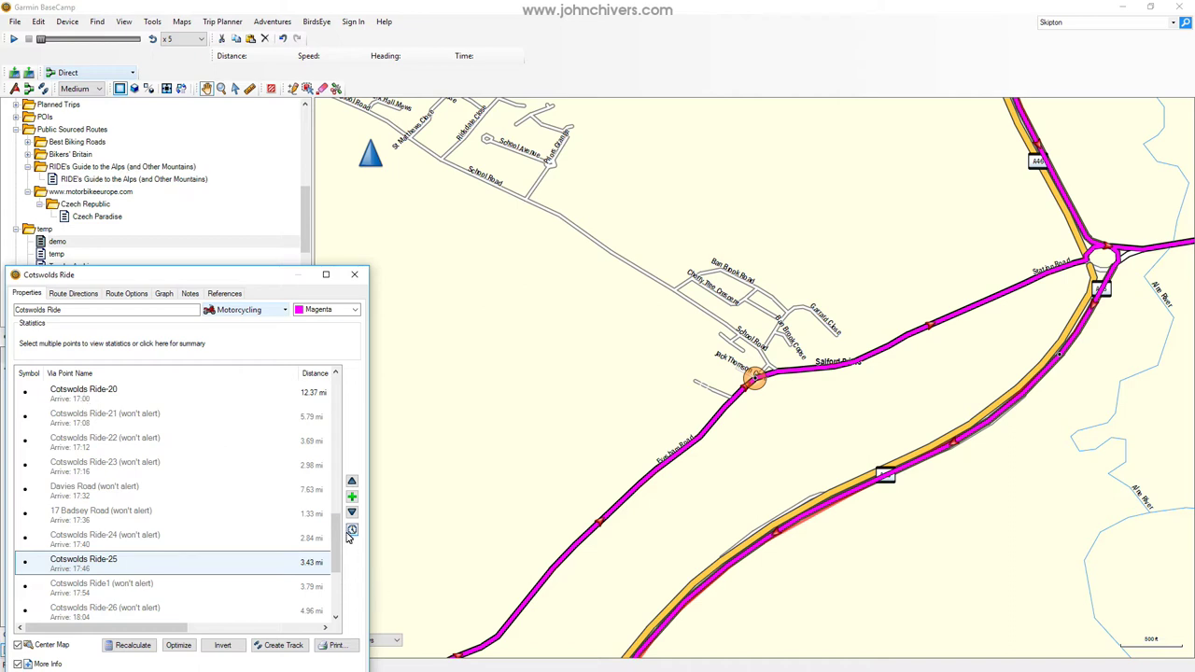
- Look through the whole Cotswolds Ride via point list to review which points alert on arrival
drag(334, 525, 365, 373)
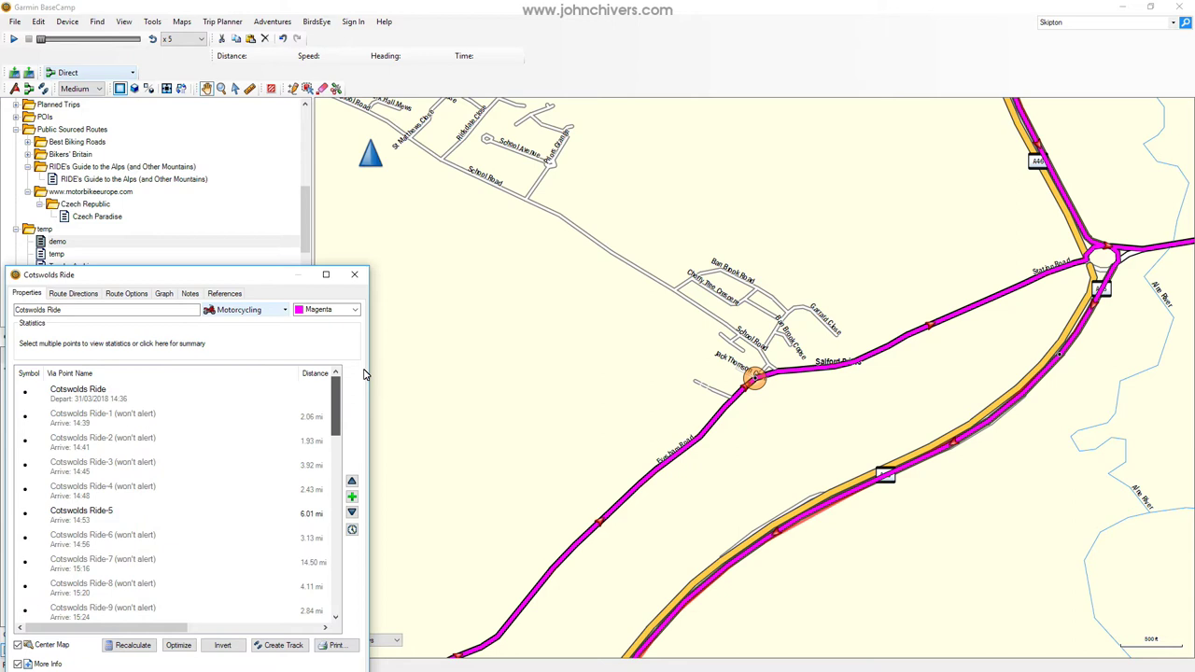
drag(336, 425, 331, 565)
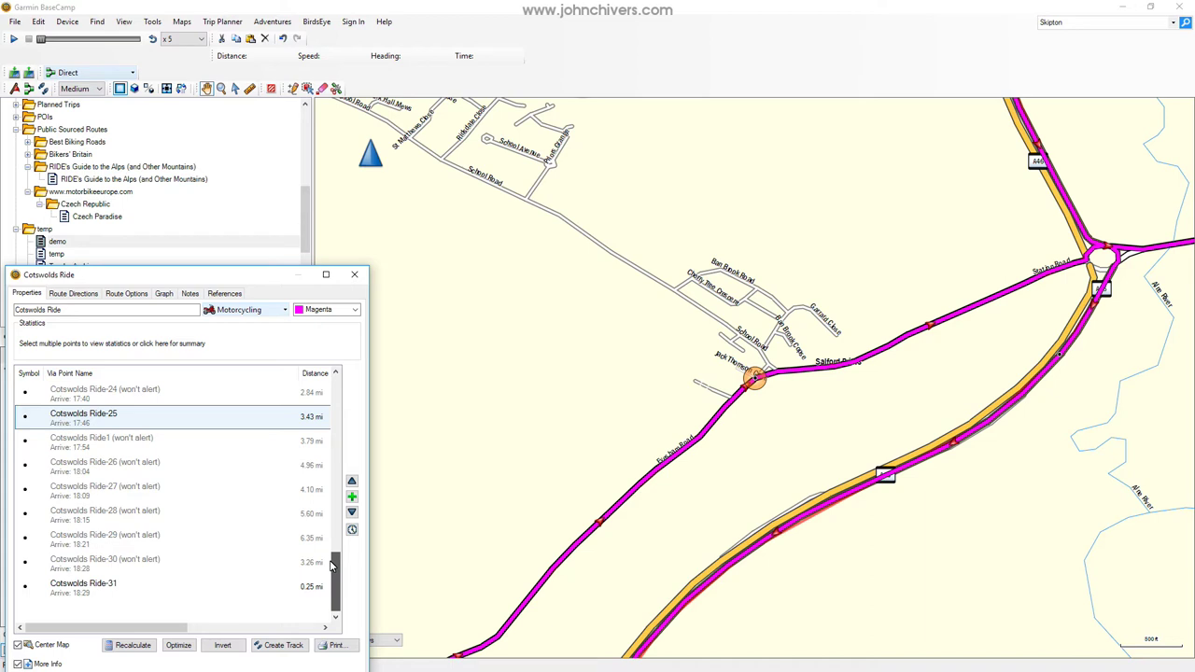
drag(332, 565, 371, 377)
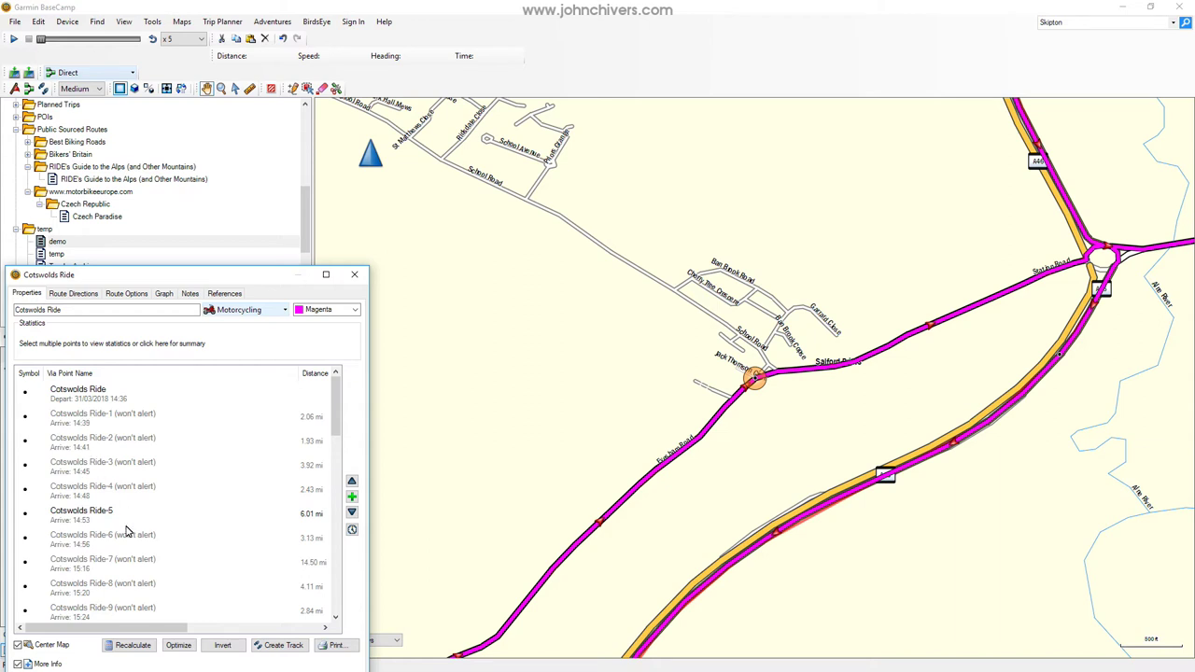
drag(338, 396, 317, 587)
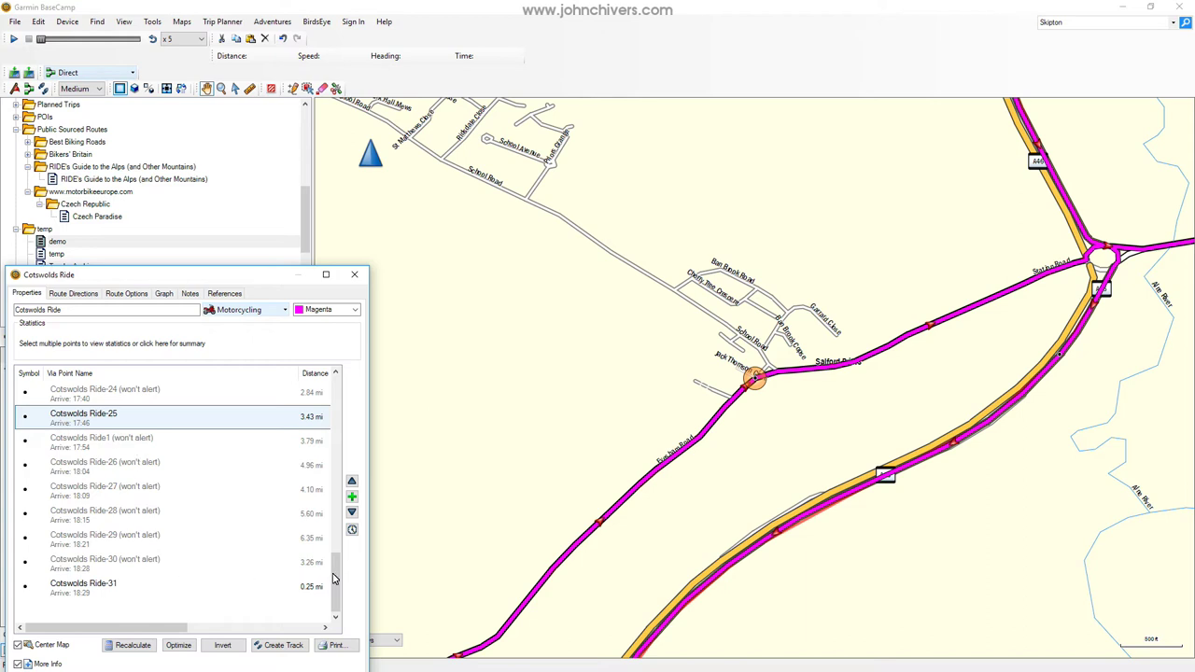
drag(338, 571, 363, 386)
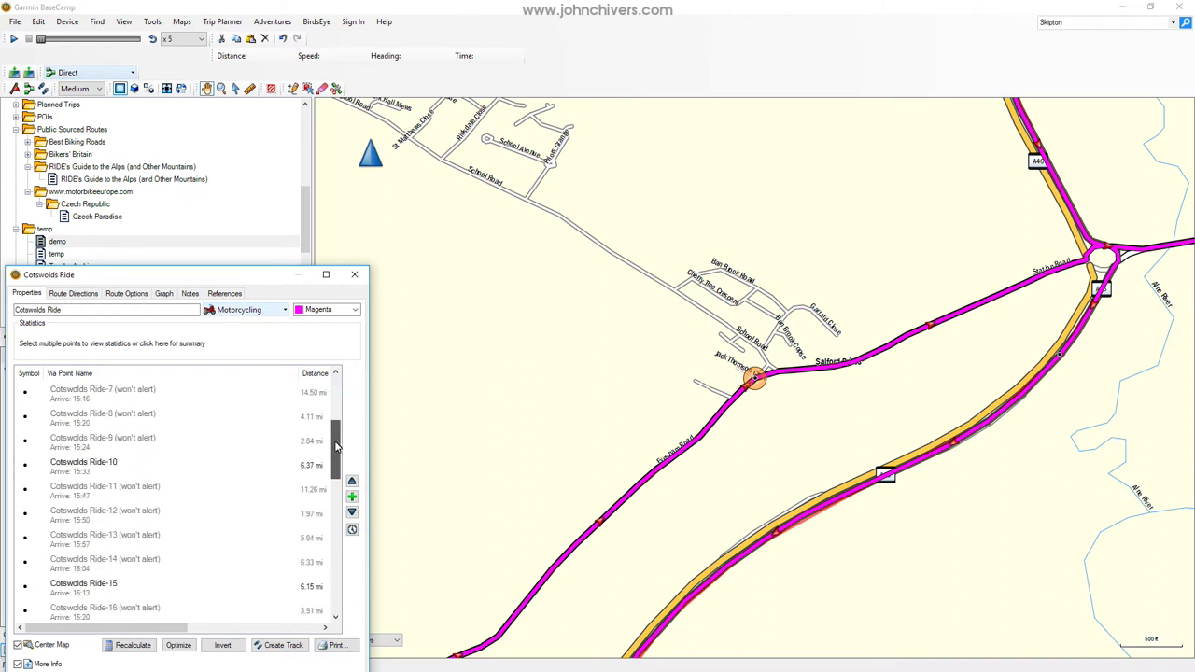
drag(336, 445, 318, 619)
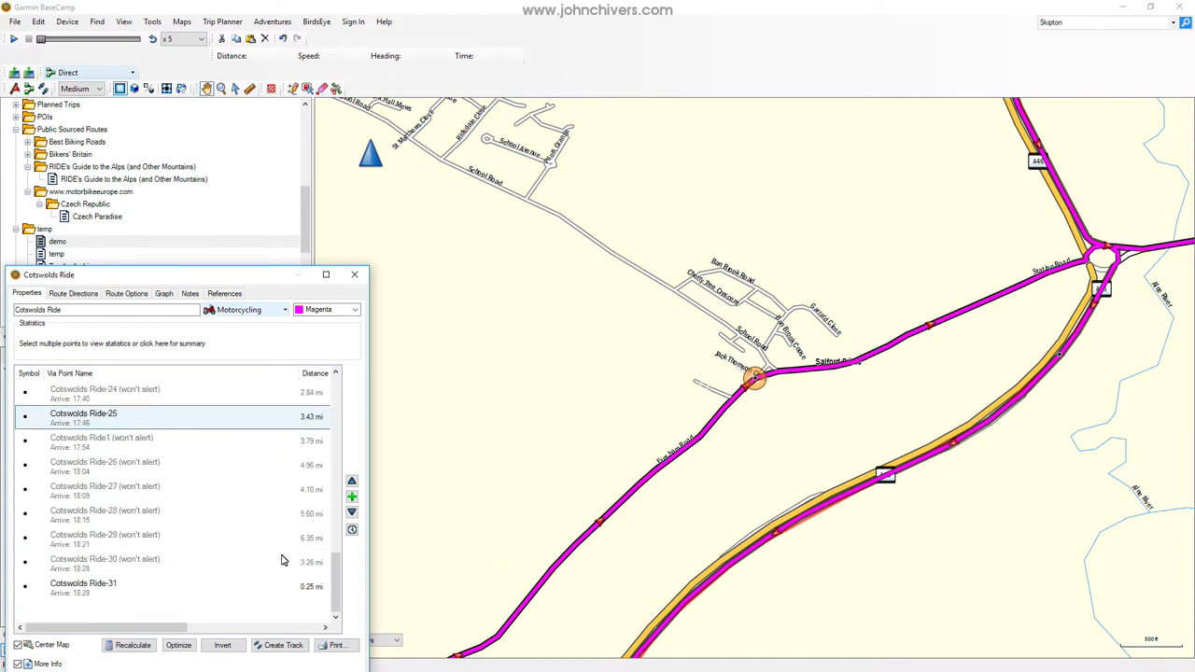
mouse_move(339, 595)
mouse_down()
mouse_move(339, 567)
mouse_move(339, 596)
mouse_up()
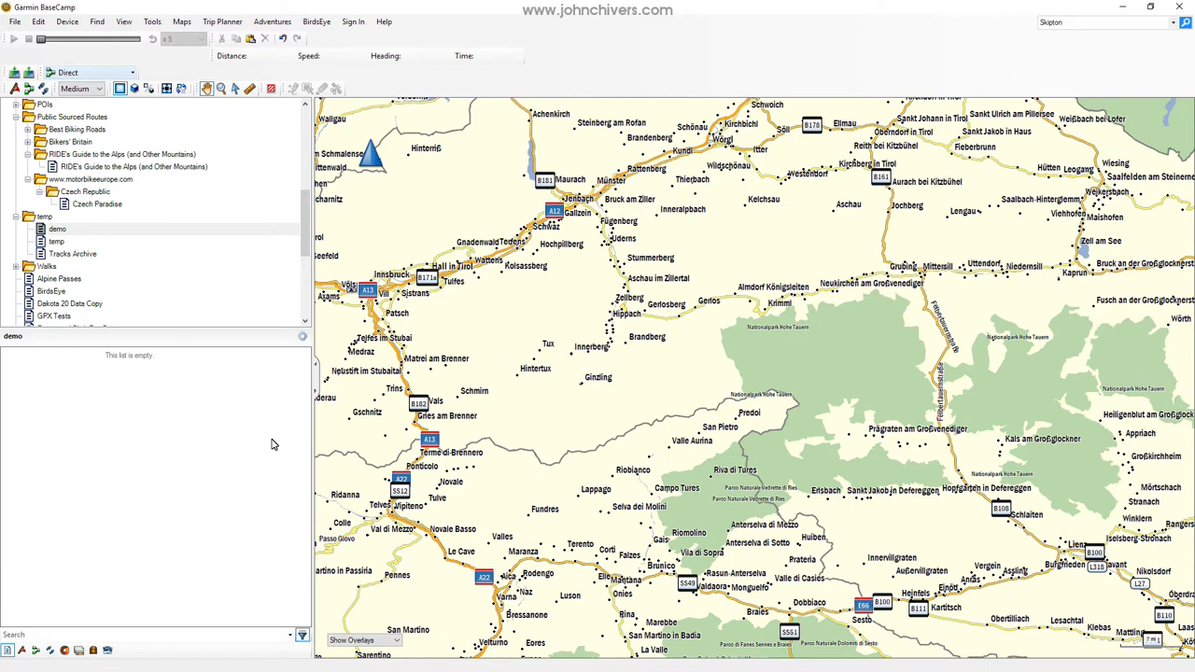
- Import the file 02 Grossglockner.GPX from the RIDE's Guide to the Alps folder into the demo list
click(19, 22)
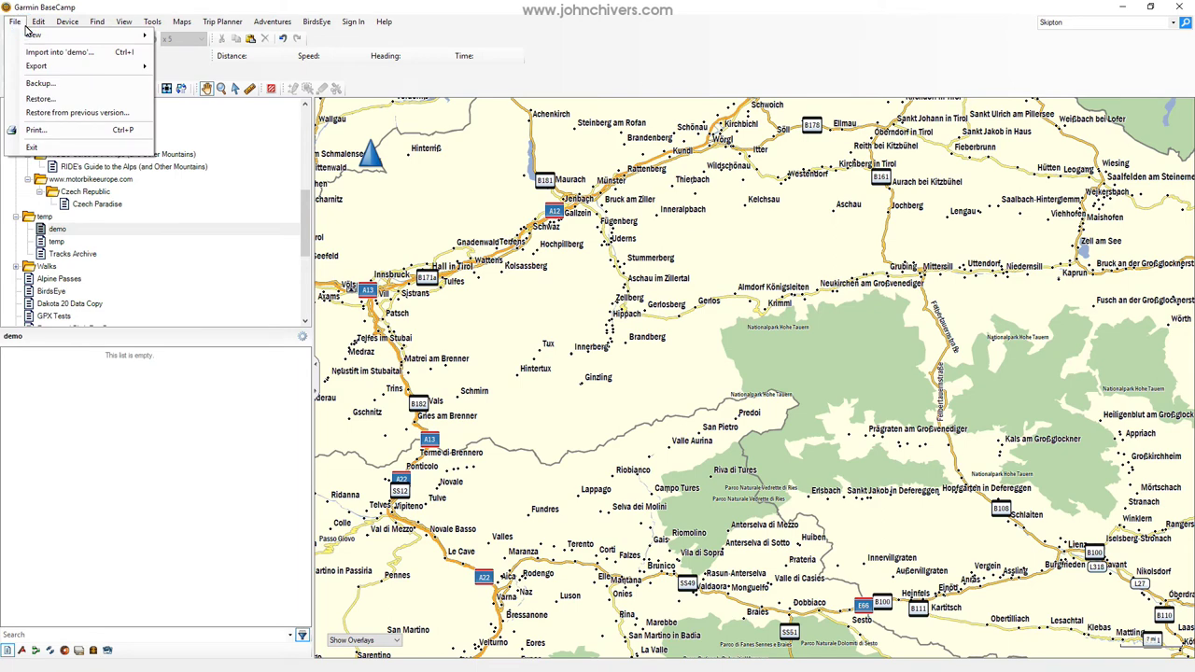
click(35, 53)
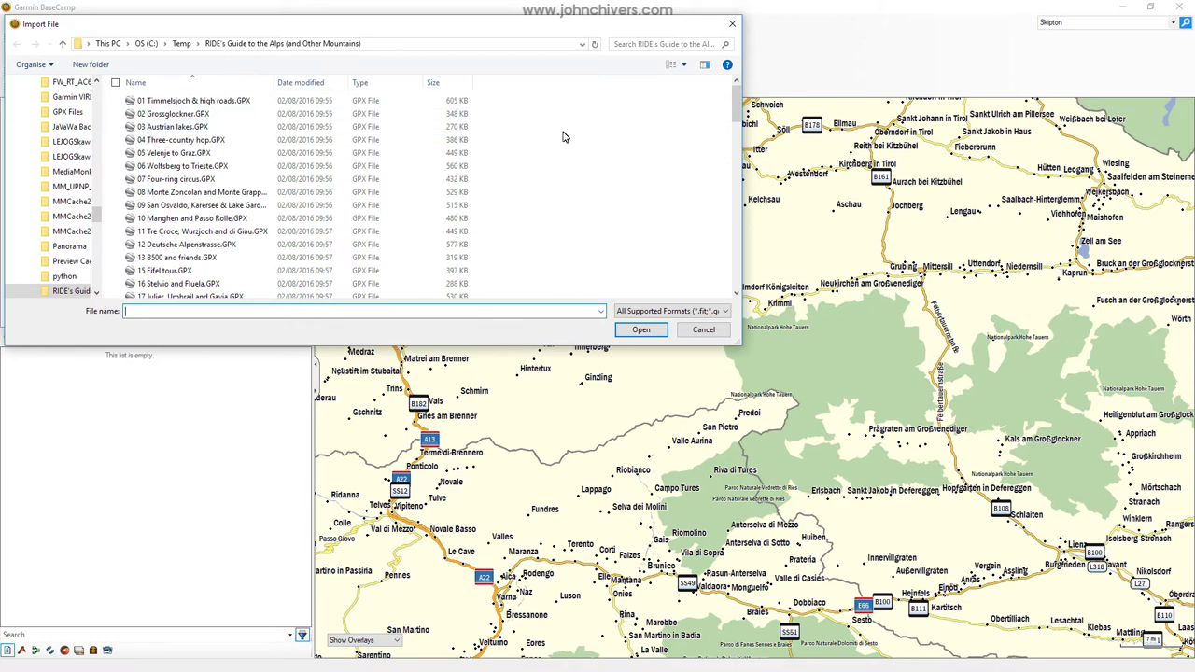
drag(738, 112, 707, 113)
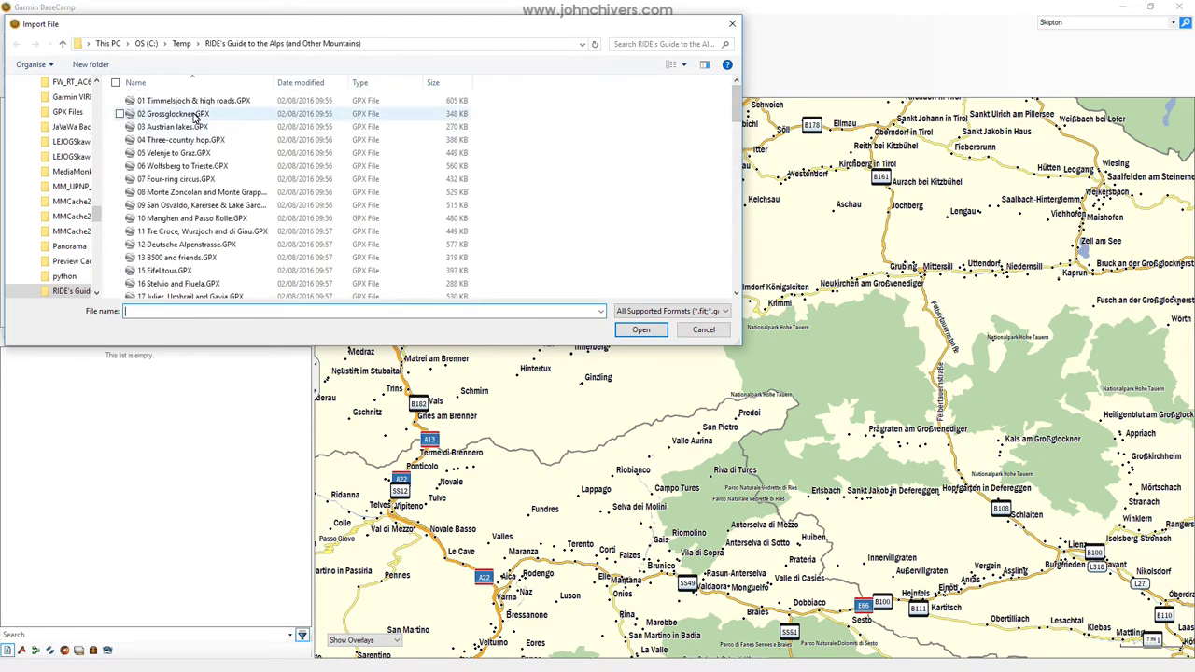
double_click(196, 115)
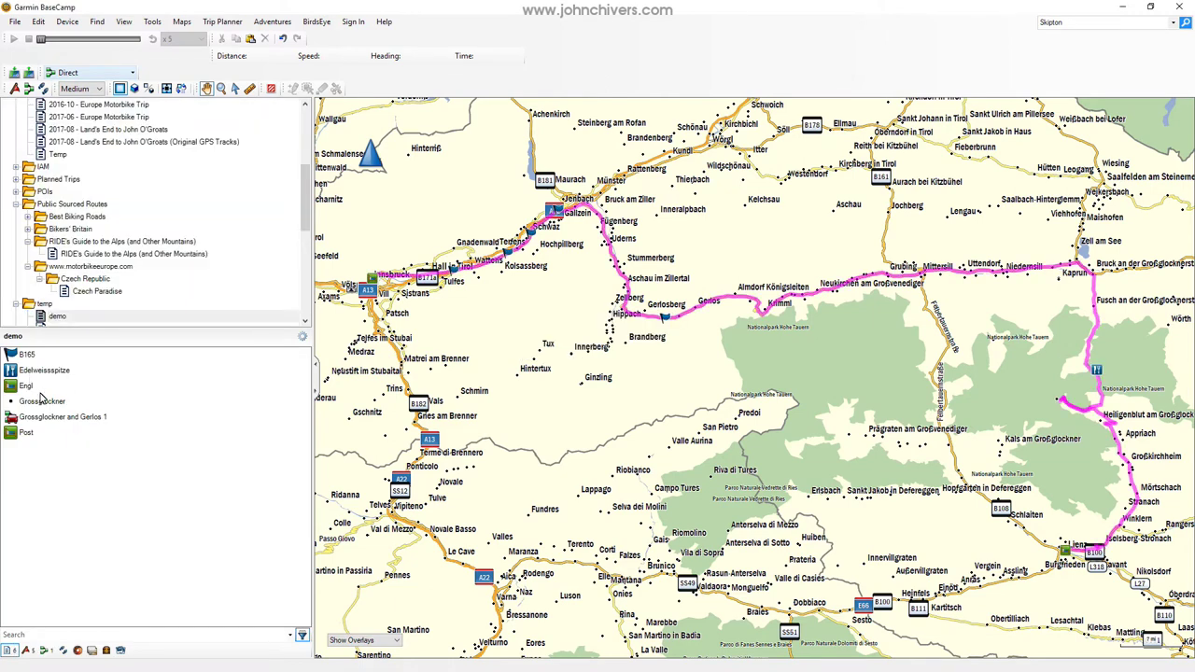
- Locate the Grossglockner waypoint and show the route Grossglockner and Gerlos 1 on the map
click(42, 402)
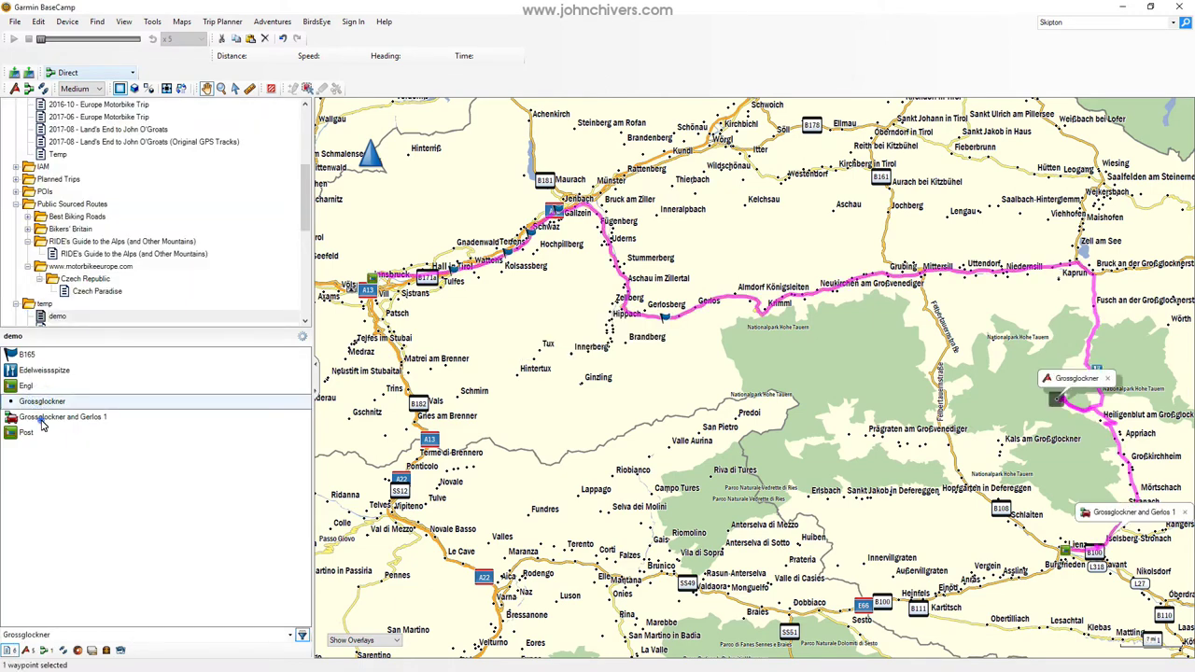
click(42, 423)
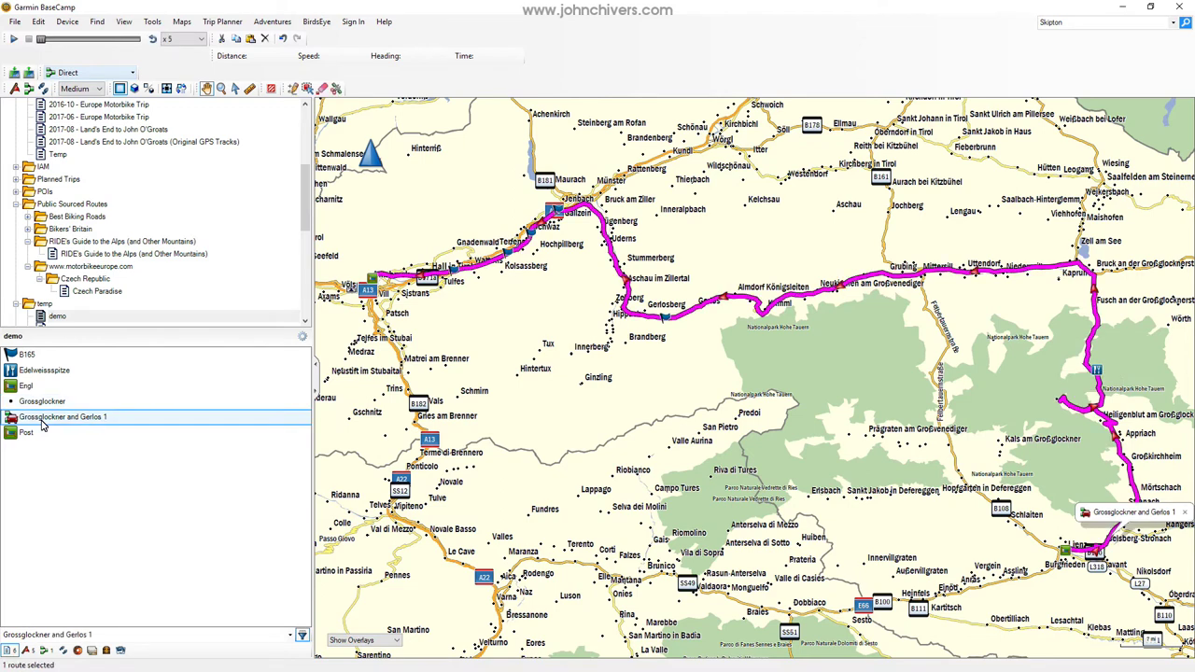
right_click(43, 422)
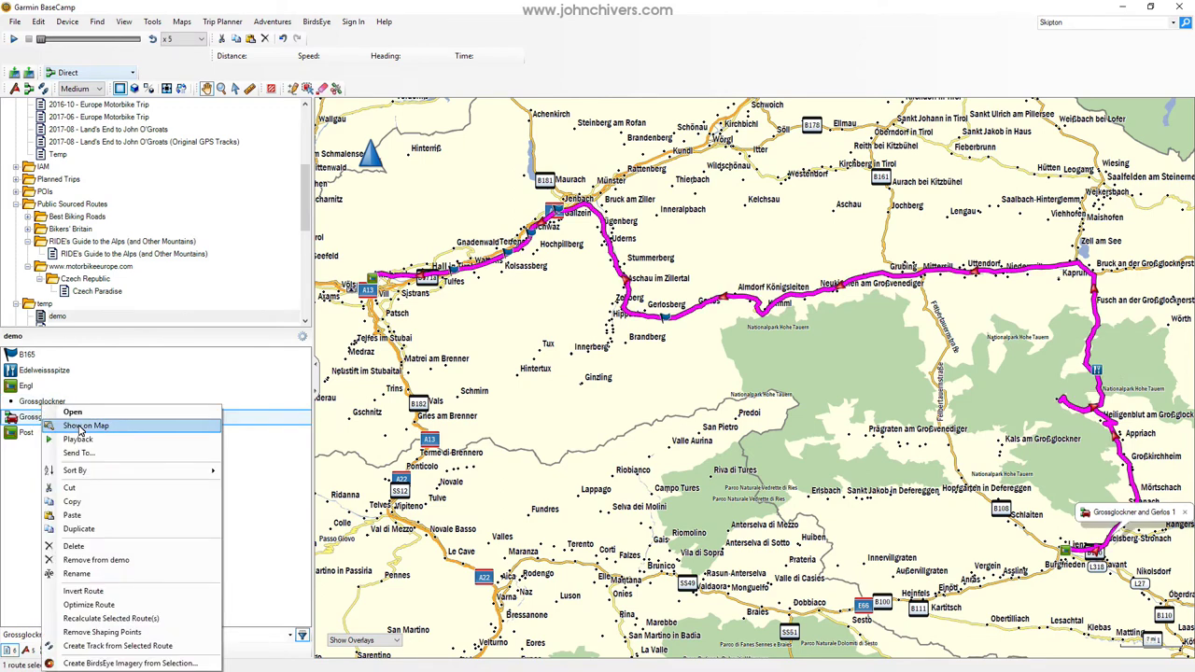
click(80, 426)
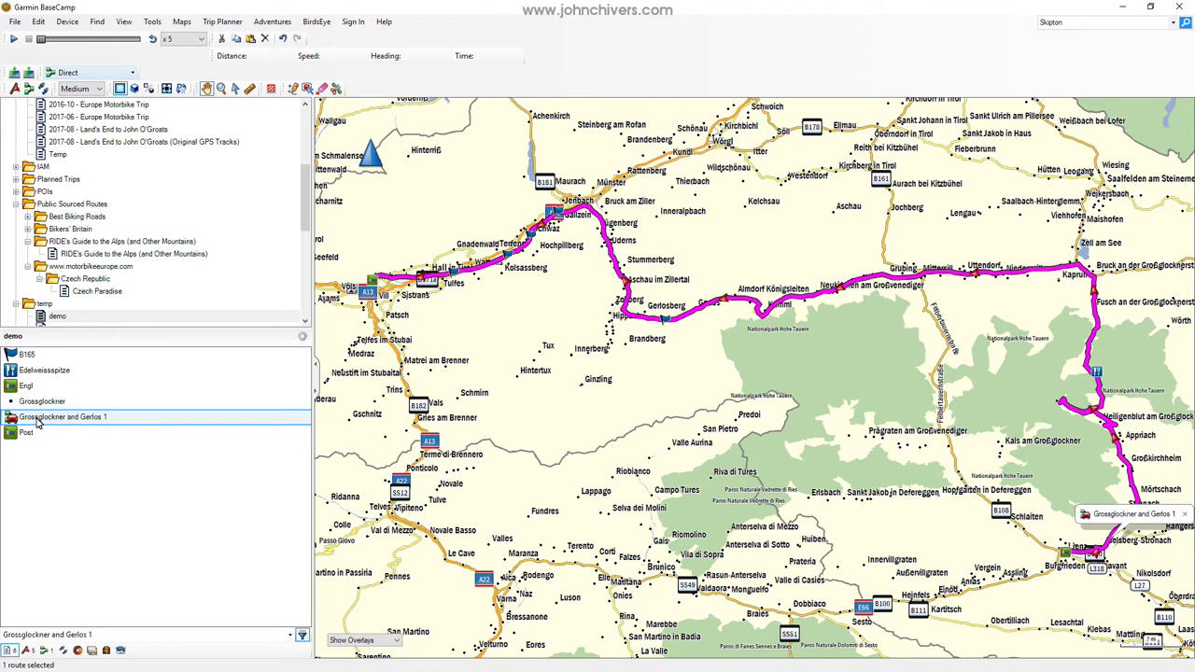
- Open the route Grossglockner and Gerlos 1 and examine its via points and activity profile choice
double_click(37, 423)
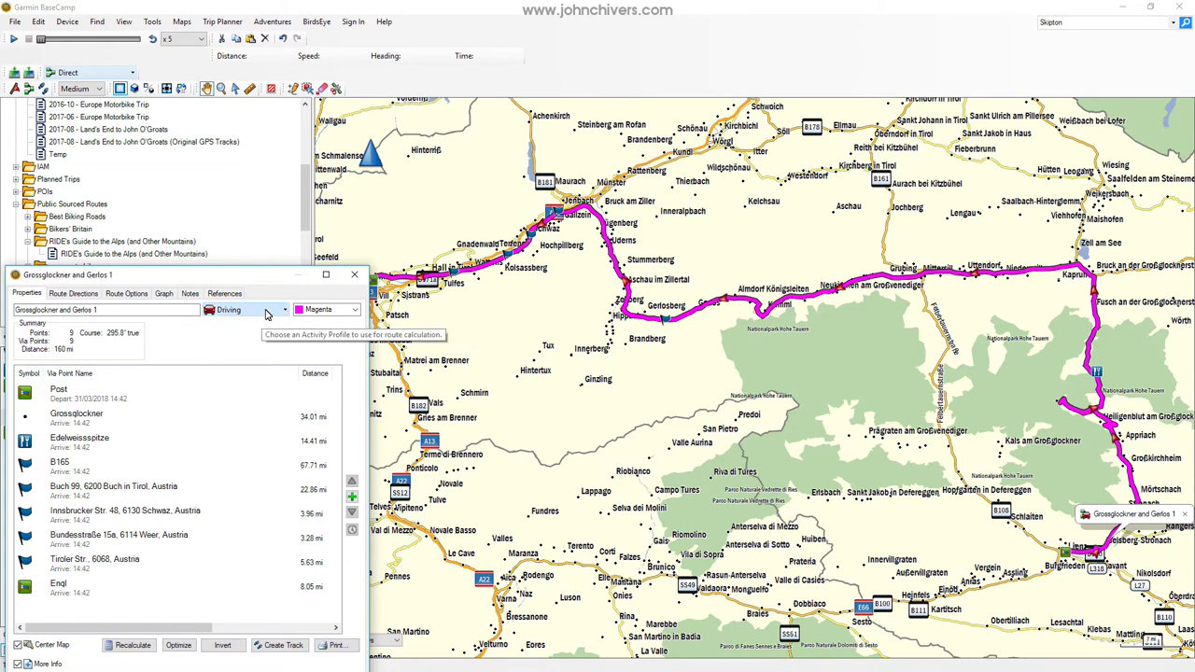
click(269, 314)
click(241, 323)
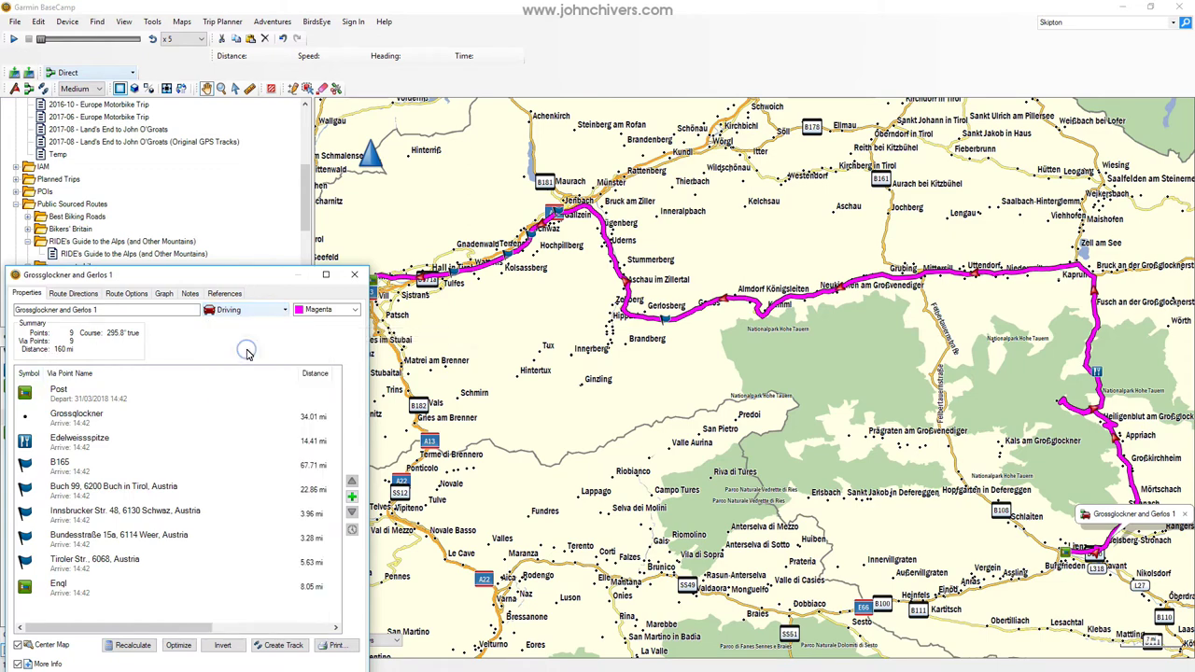
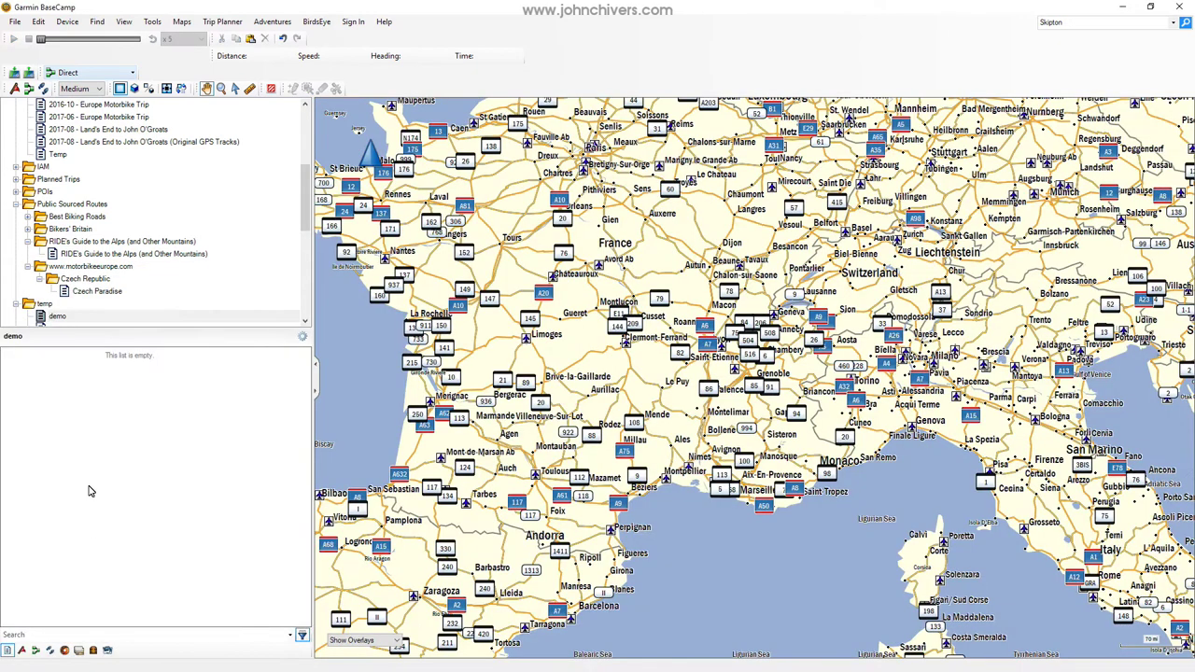
- Search the import folder for "lourdes" and import 44 Biarritz to Lourdes.GPX into the demo list
click(14, 21)
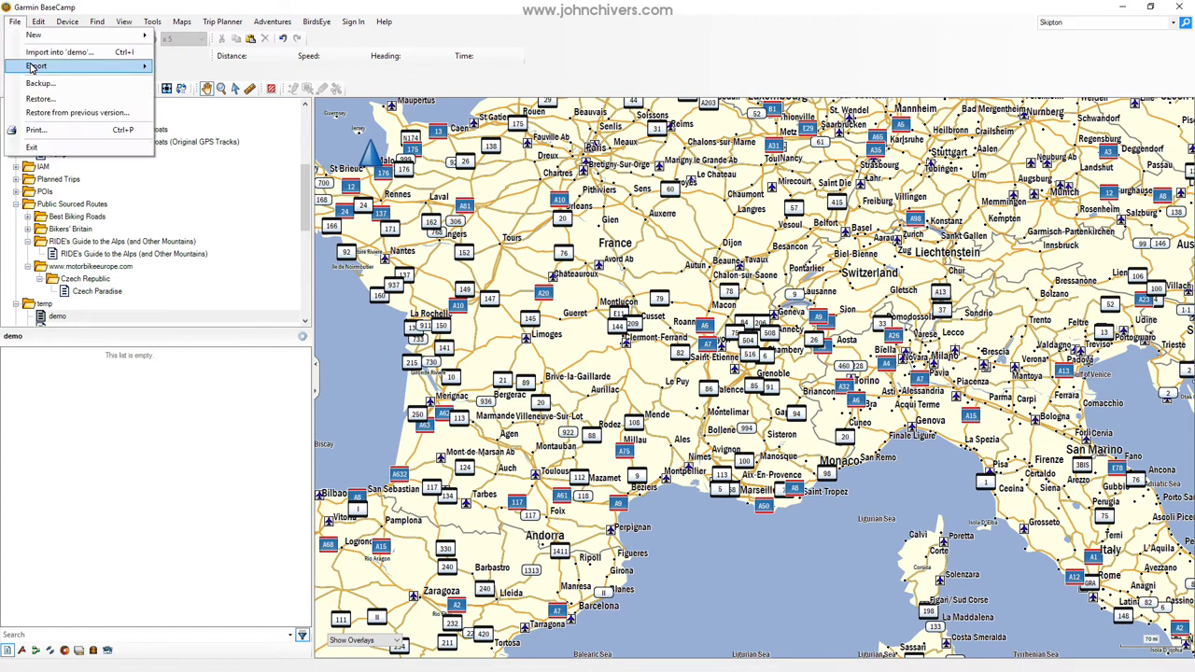
key(Escape)
key(Escape)
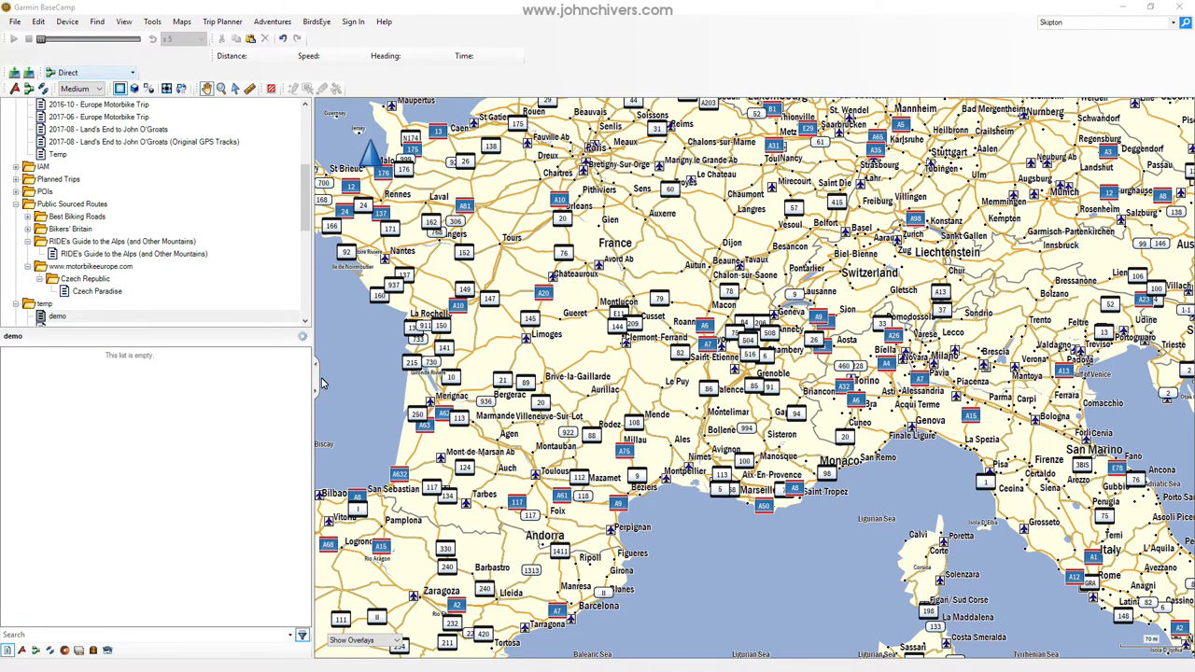
key(ctrl+i)
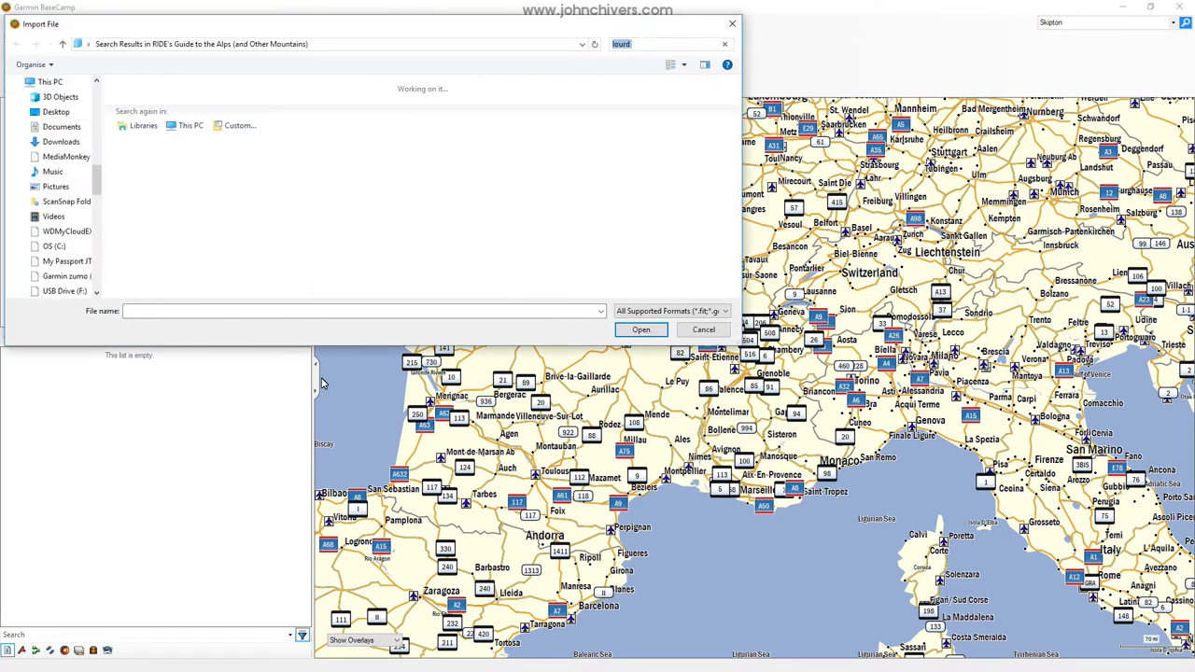
click(645, 46)
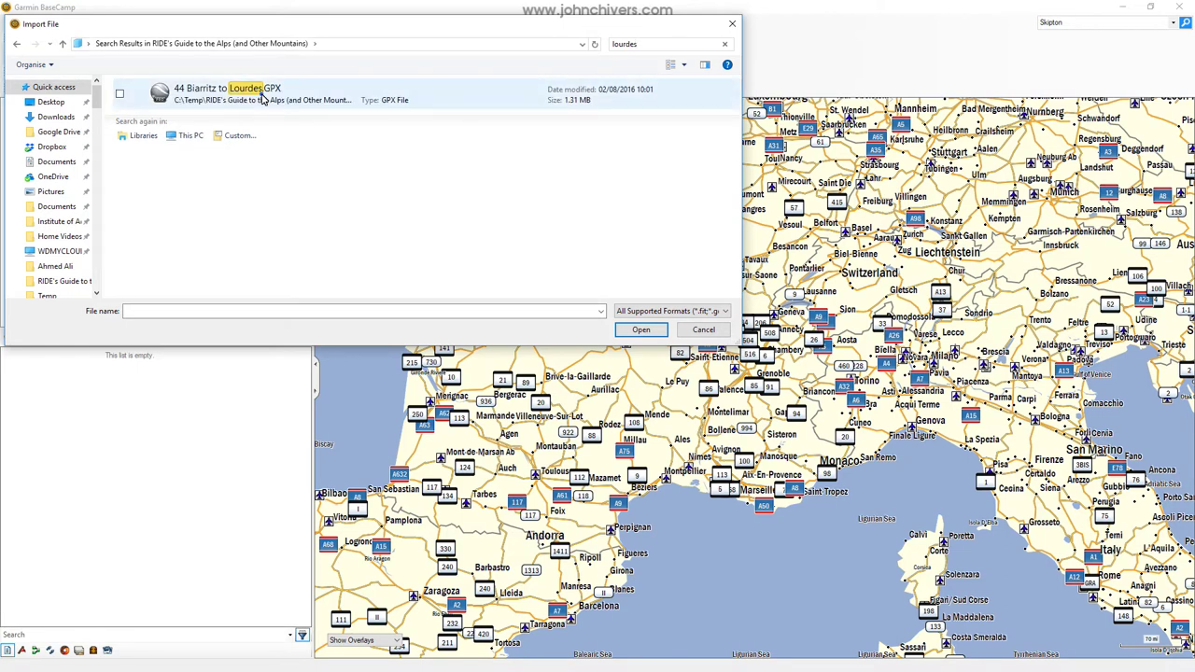
double_click(263, 98)
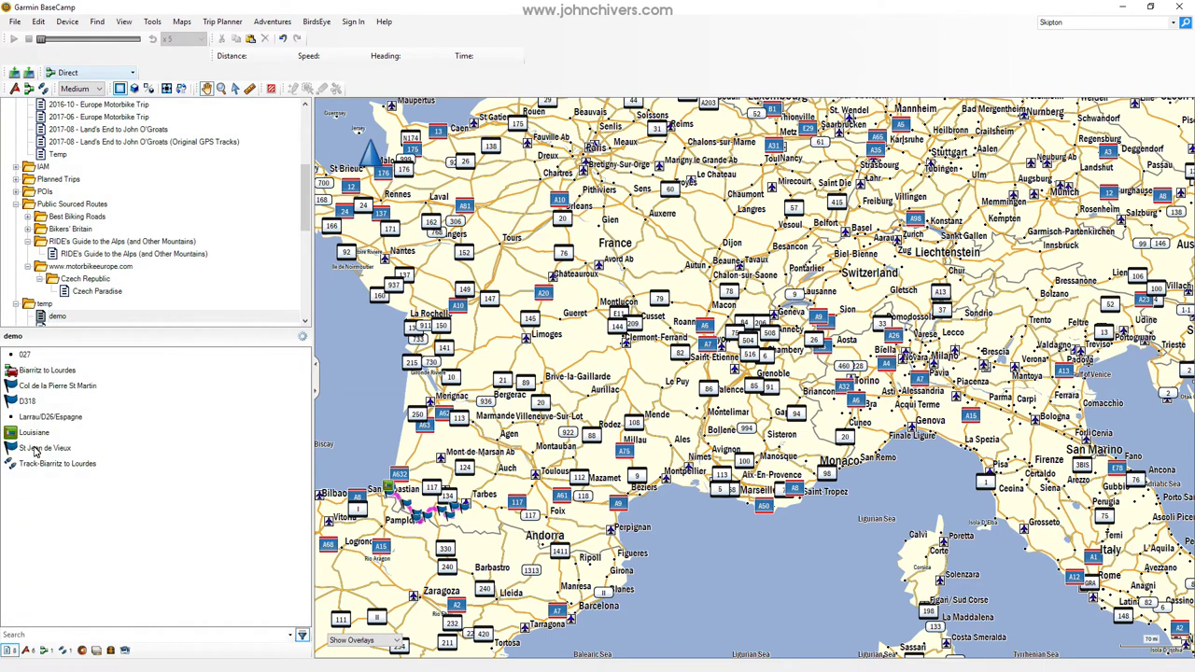
- Delete the imported waypoints and the Biarritz to Lourdes route, from 027 to St Jean de Vieux, keeping only the track
click(24, 355)
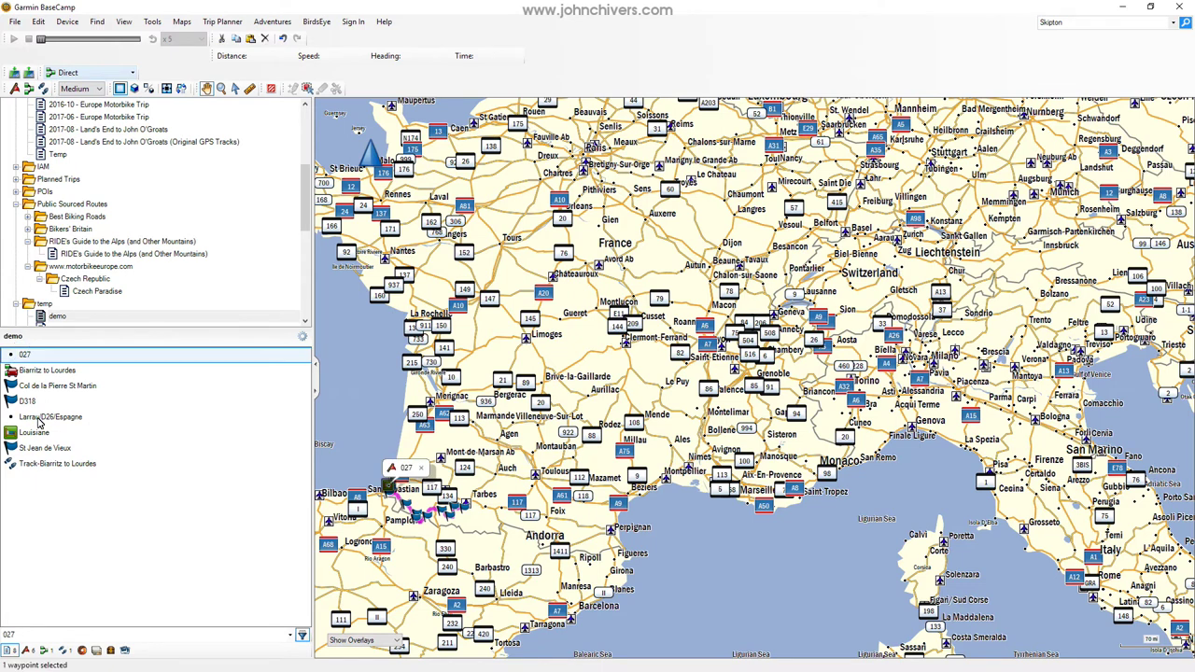
shift+click(38, 449)
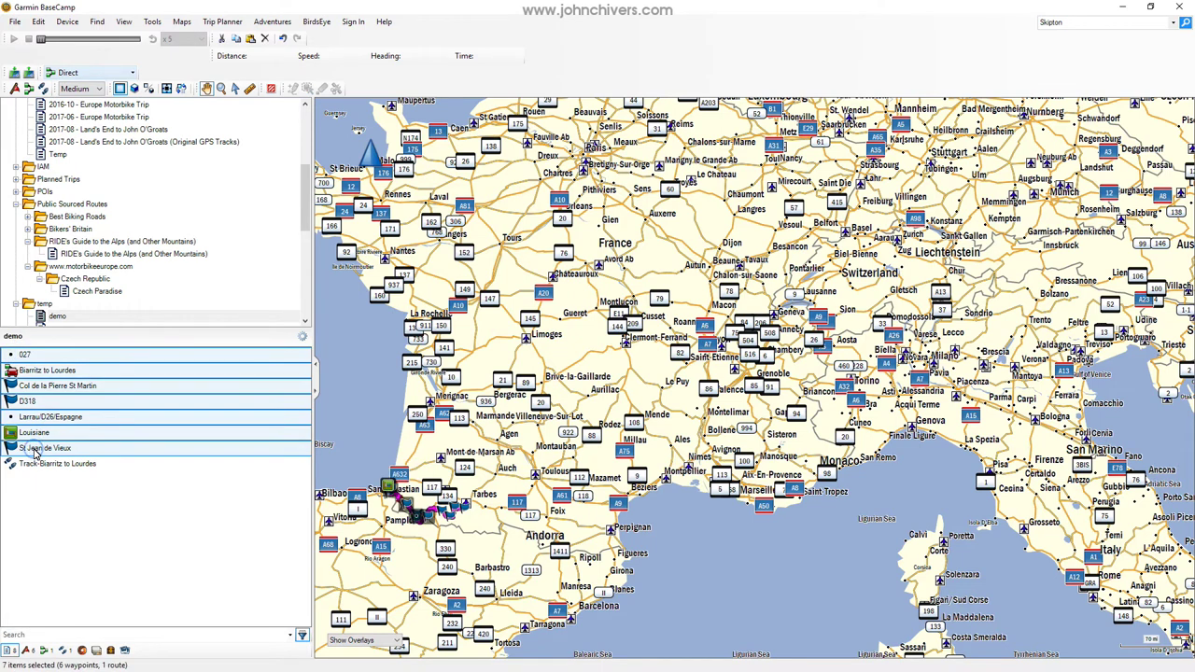
key(Delete)
key(Escape)
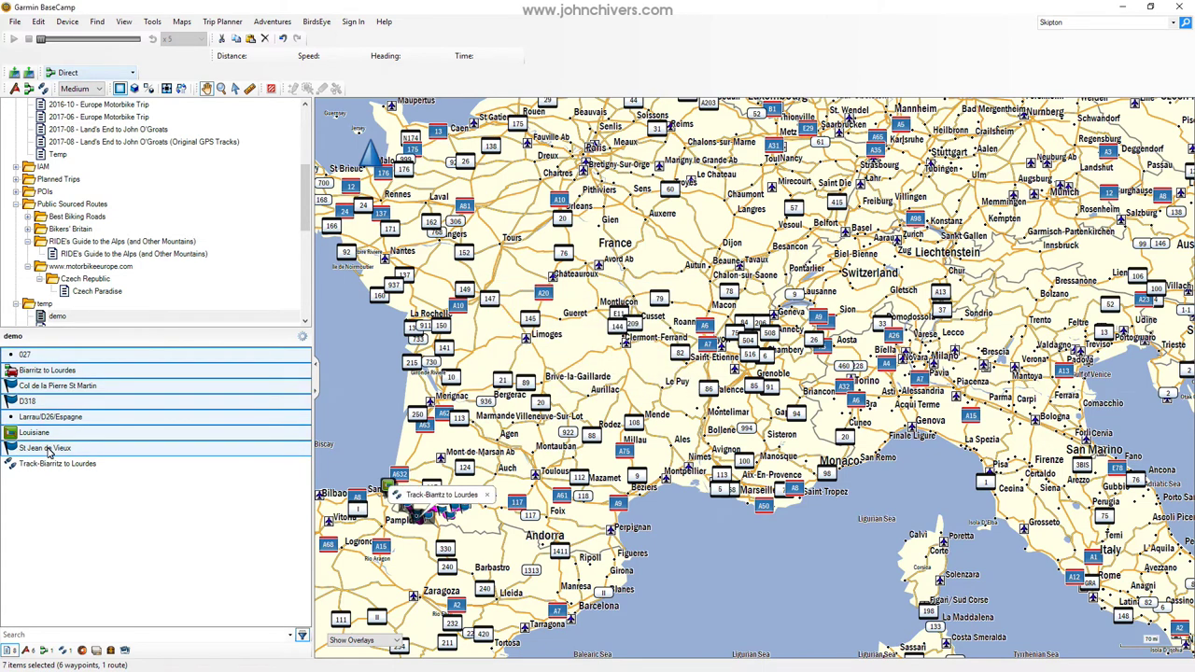
key(Delete)
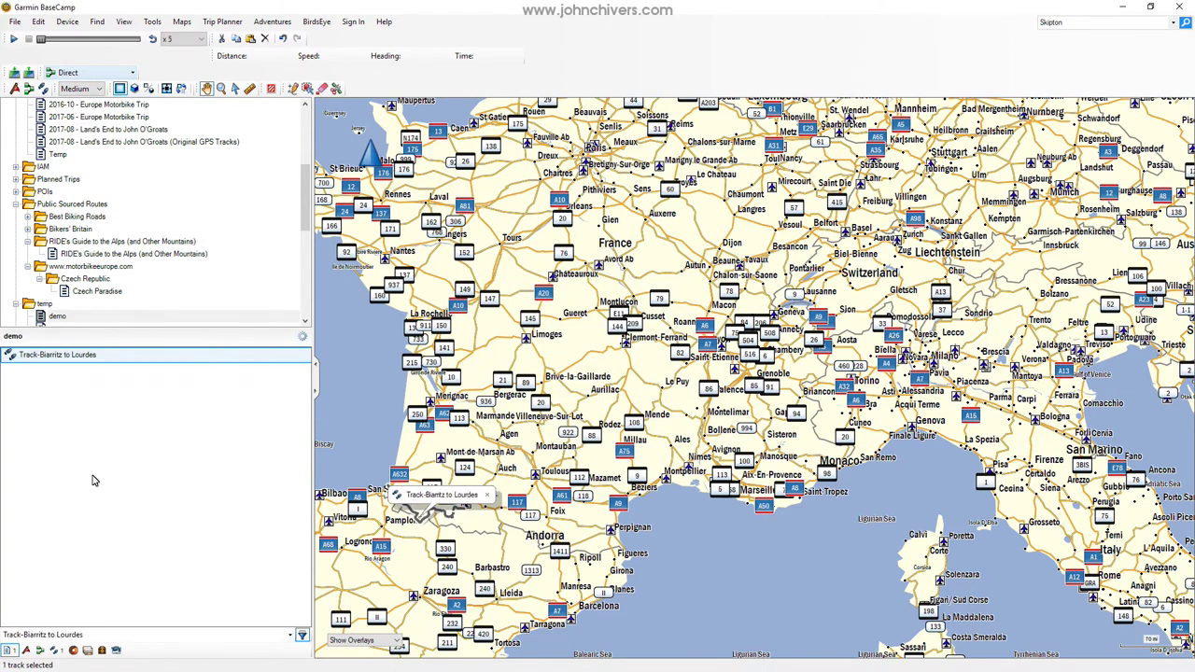
- Show the track Track-Biarritz to Lourdes on the map and open its properties
right_click(58, 361)
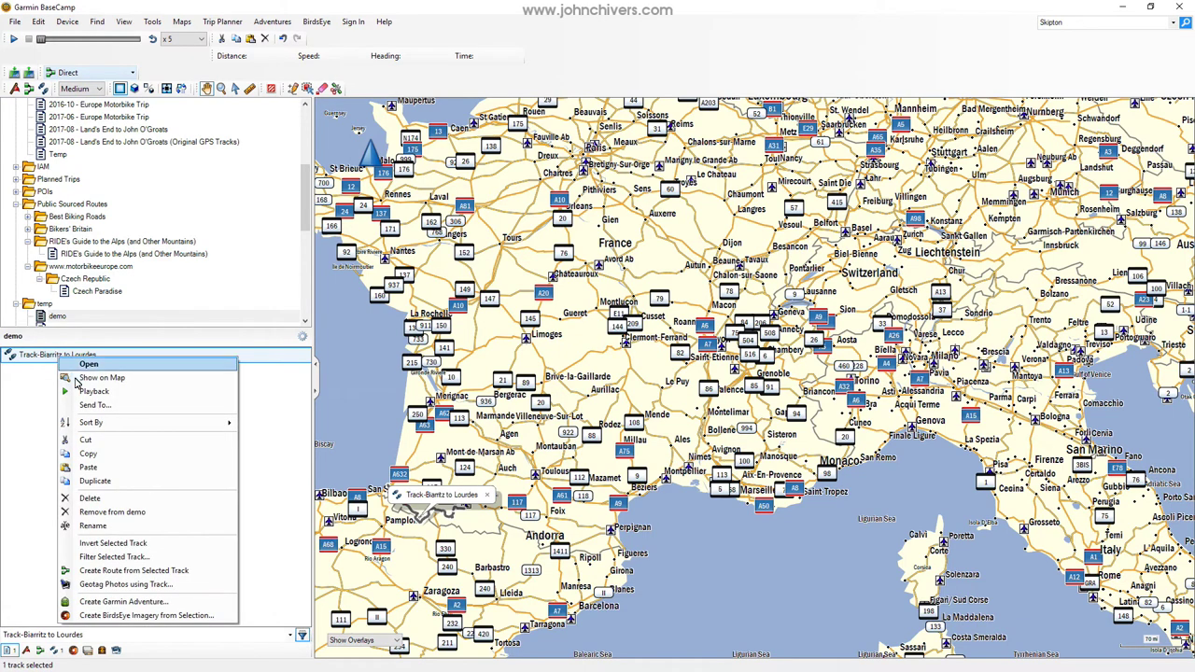
click(78, 378)
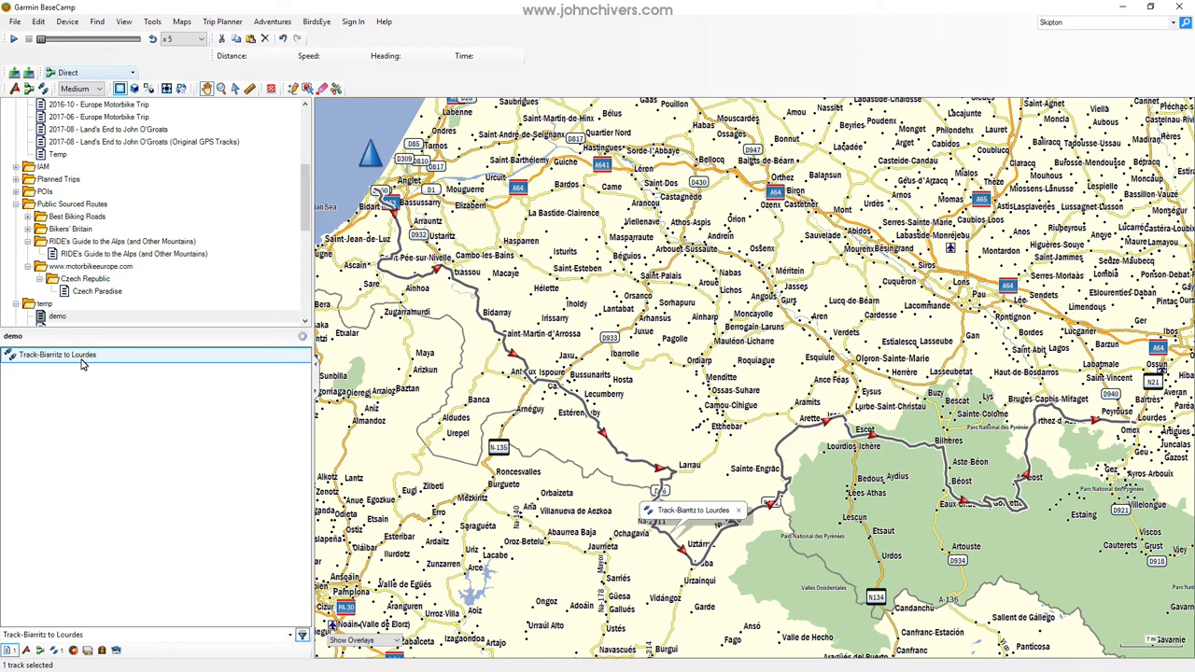
right_click(81, 364)
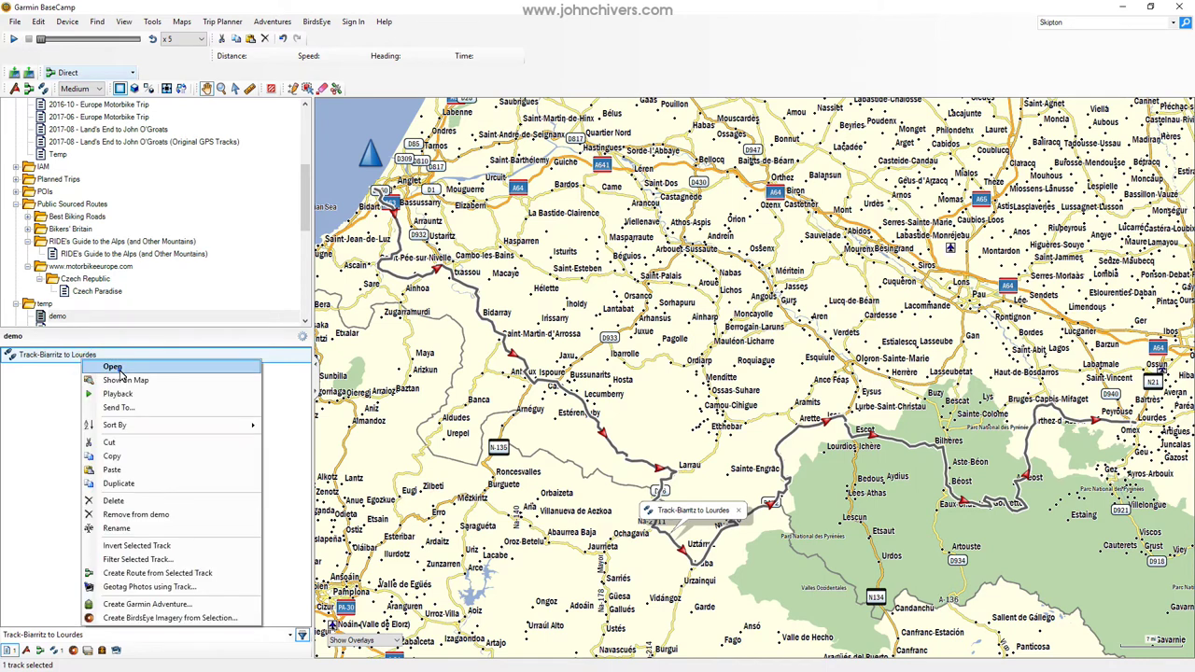
click(118, 369)
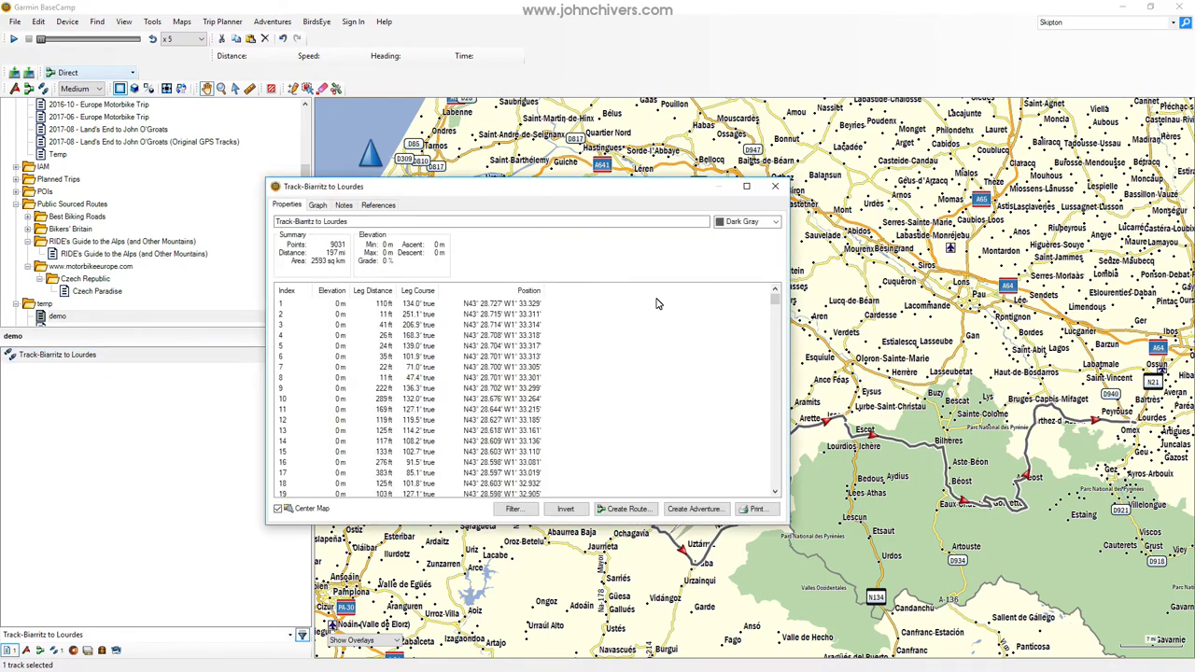
- Set the colour of Track-Biarritz to Lourdes to Red and move its properties window away from the track's eastern part
click(773, 222)
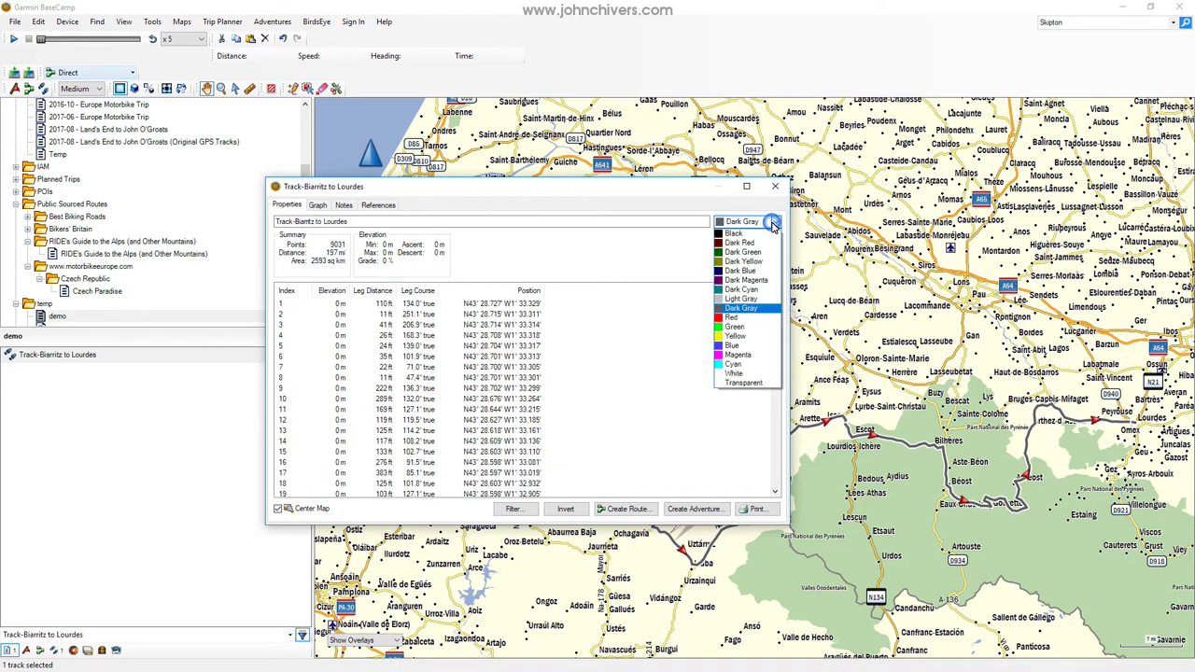
click(731, 319)
drag(601, 185, 402, 228)
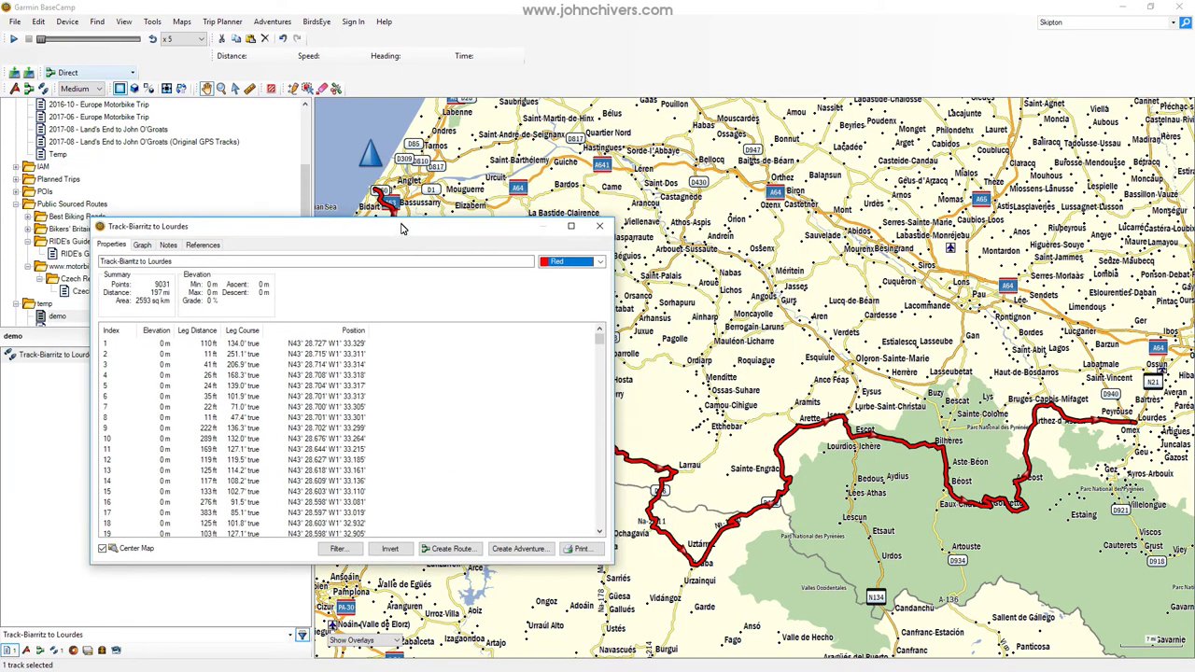
- Centre the map on the track's first point and examine the start of the track around Biarritz and its airport
click(160, 346)
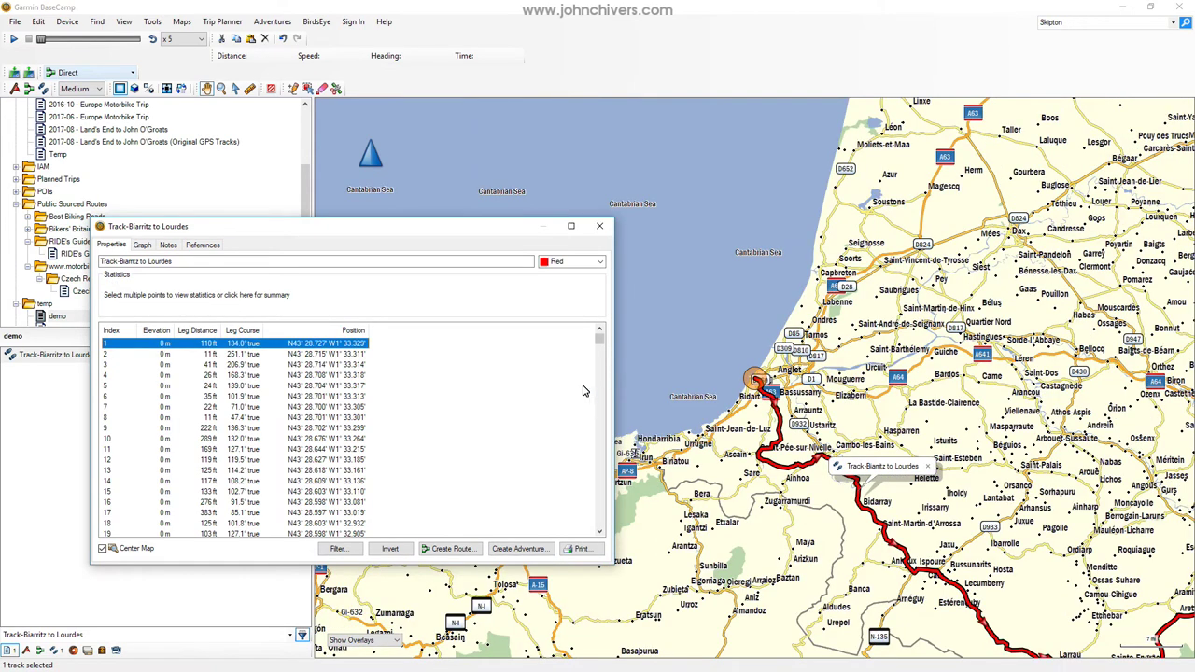
click(784, 308)
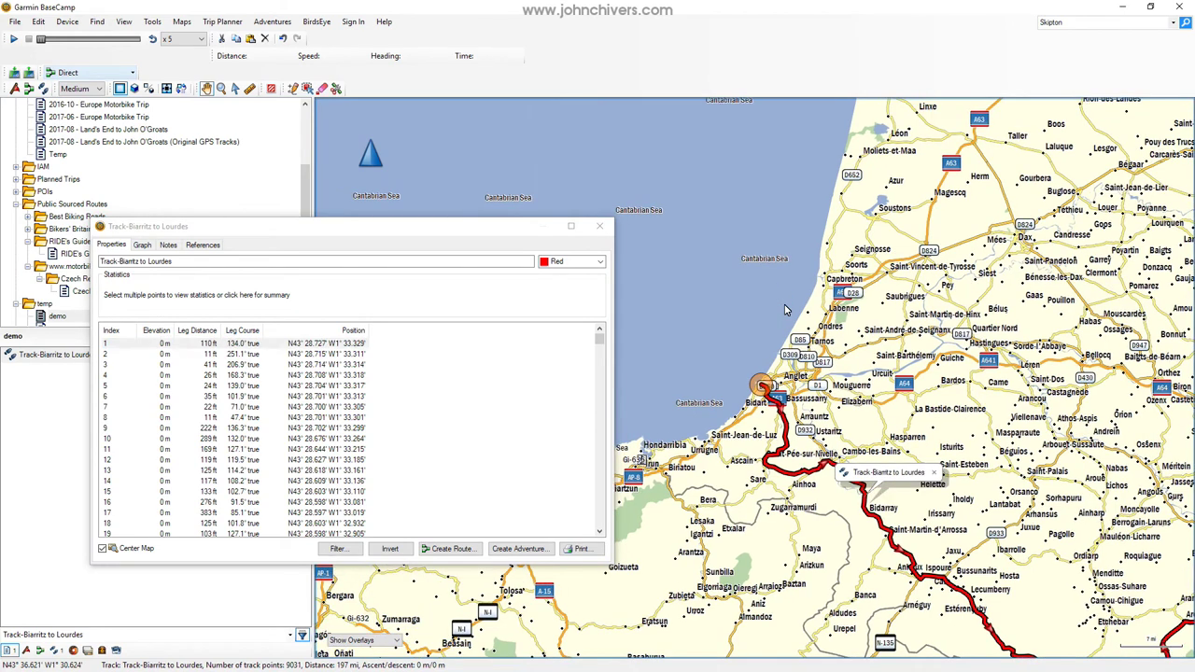
scroll(756, 318, up, 1)
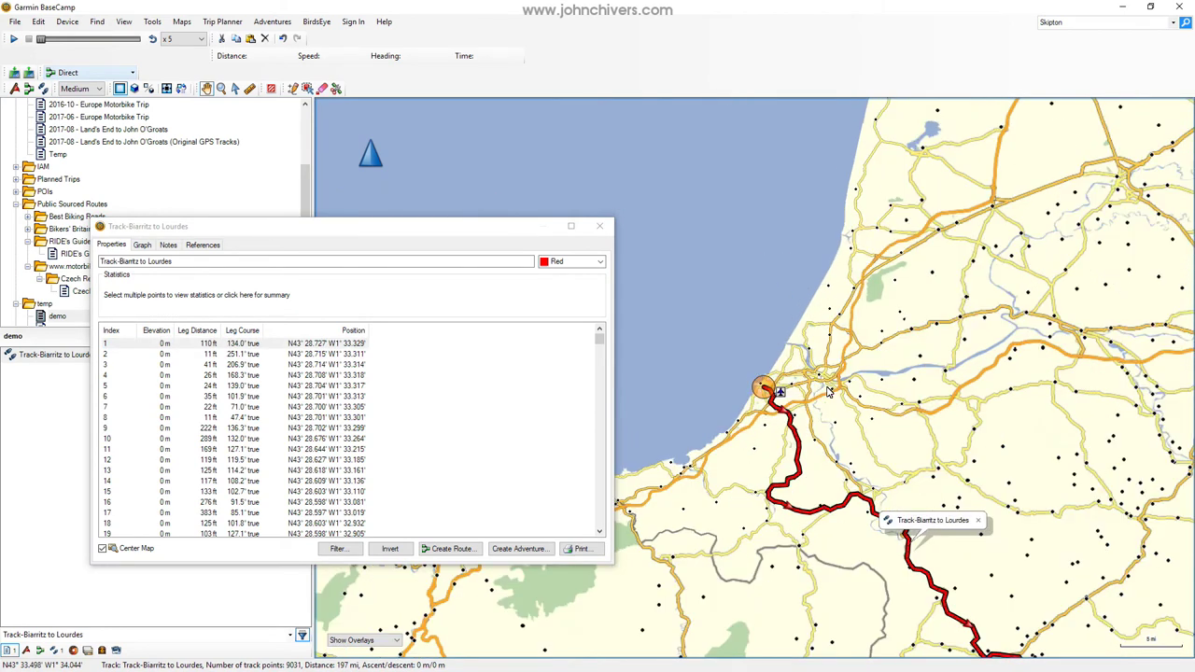
drag(885, 446, 874, 318)
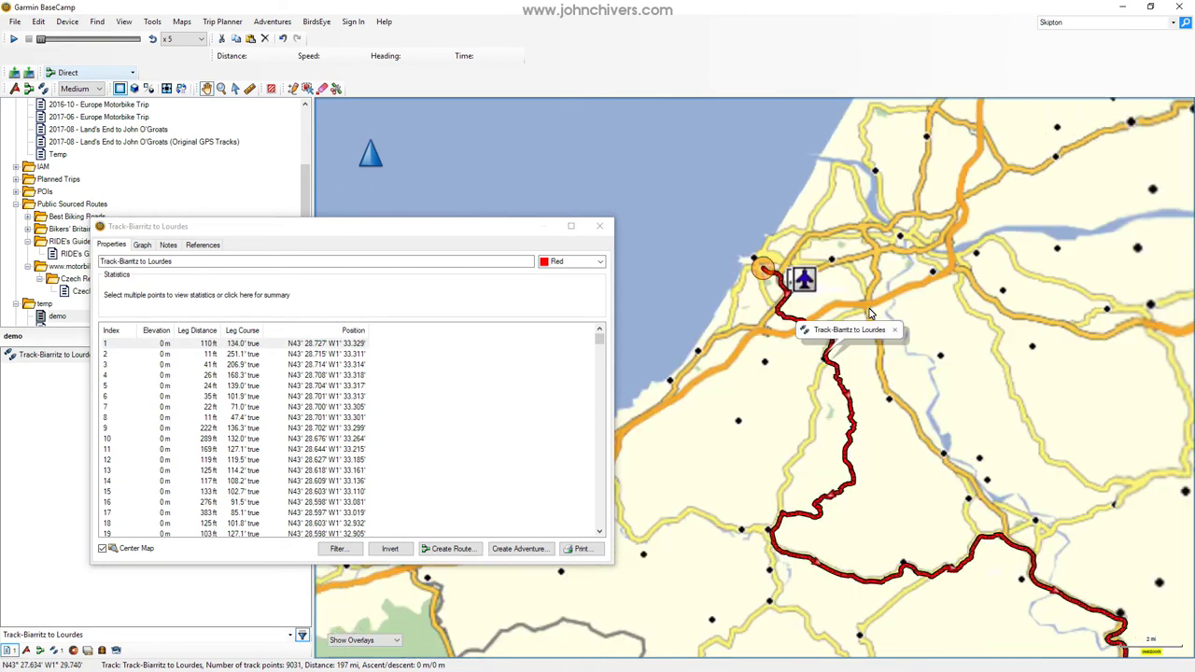
scroll(903, 229, up, 1)
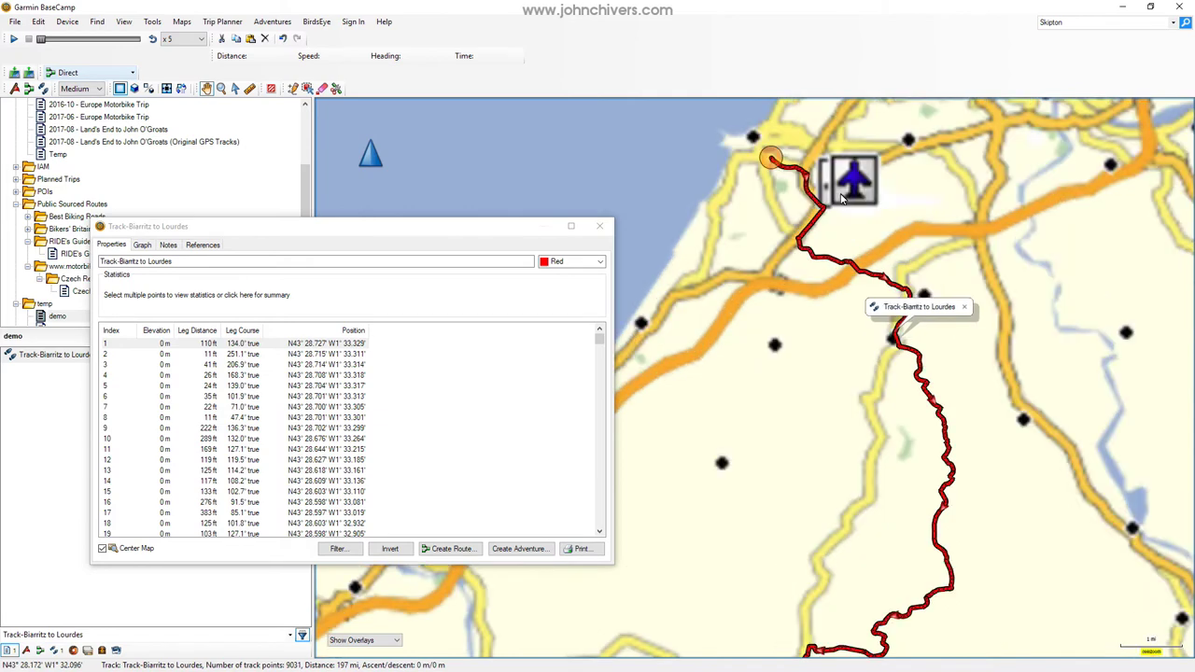
drag(849, 187, 878, 294)
scroll(879, 294, up, 2)
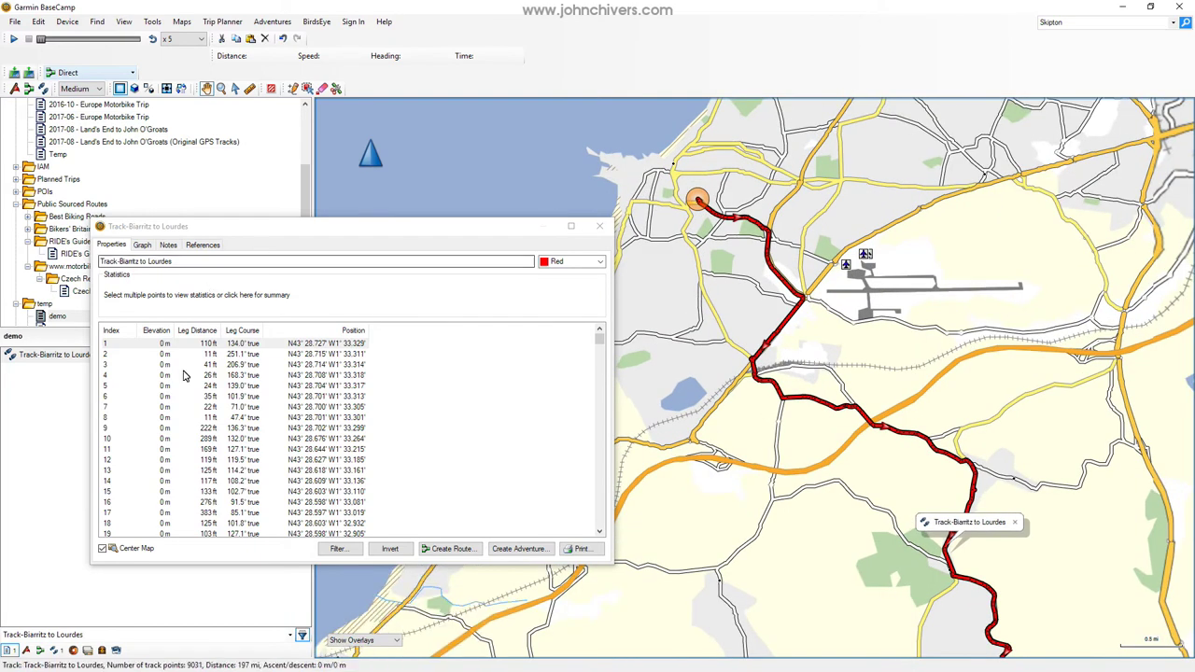
drag(1068, 329, 1010, 346)
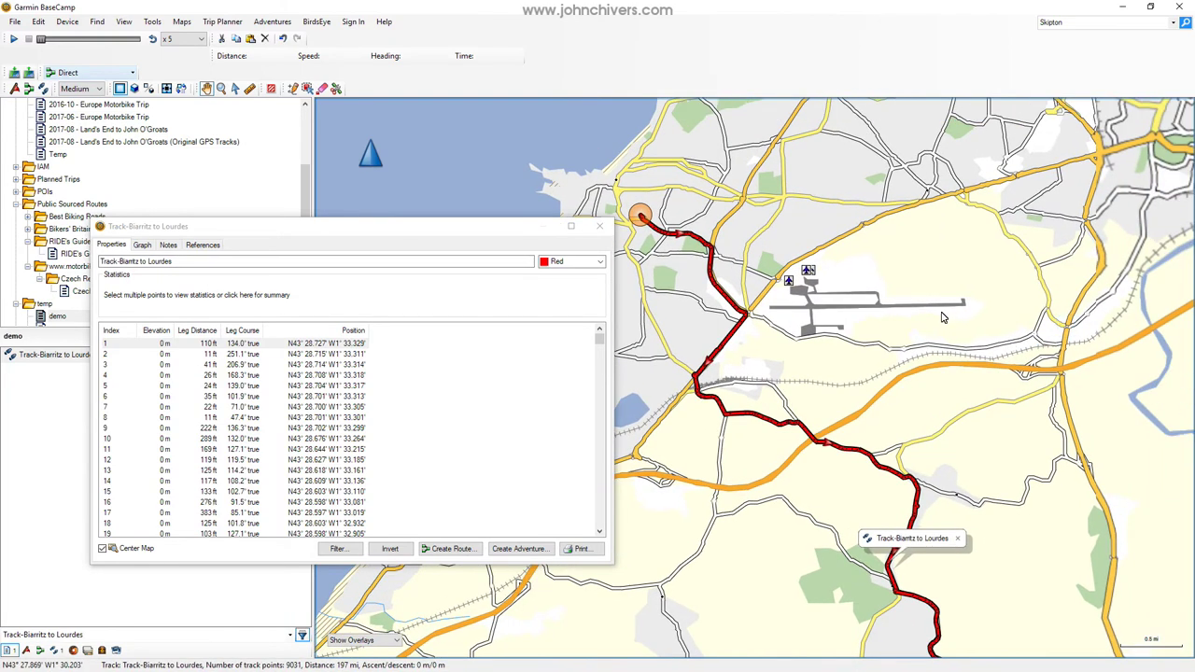
scroll(753, 377, up, 1)
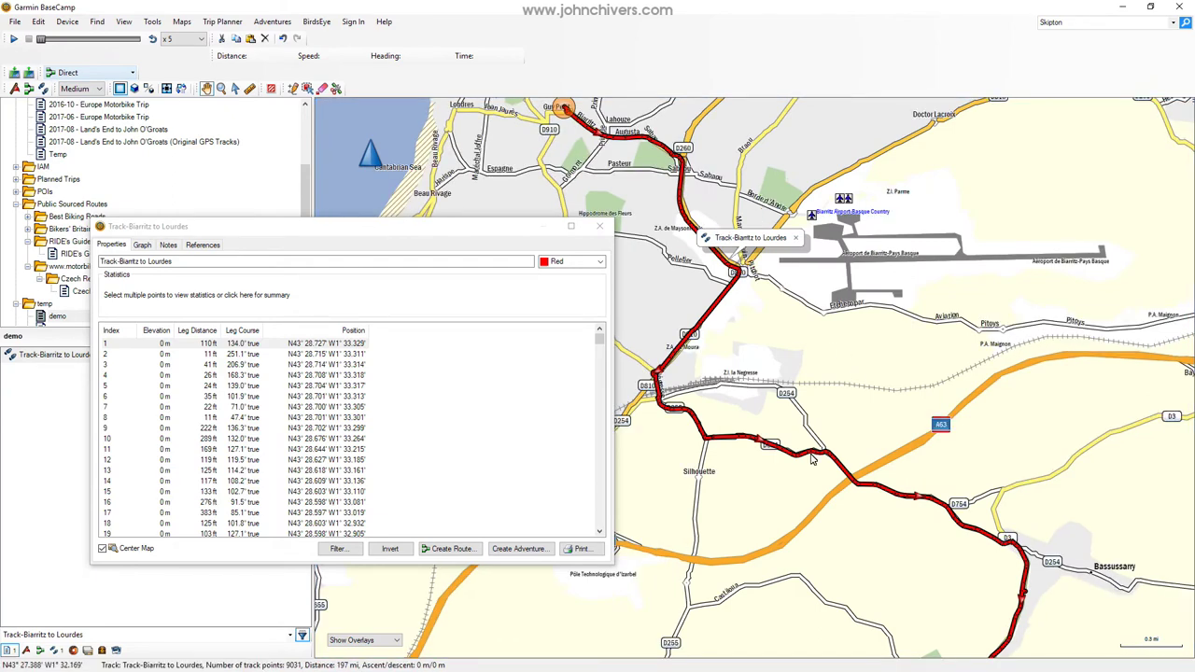
- Follow the red track on the map from south of the airport through Arcangues to Souraide, checking the roads it uses
drag(883, 457, 763, 258)
scroll(1027, 523, down, 1)
scroll(1007, 540, up, 3)
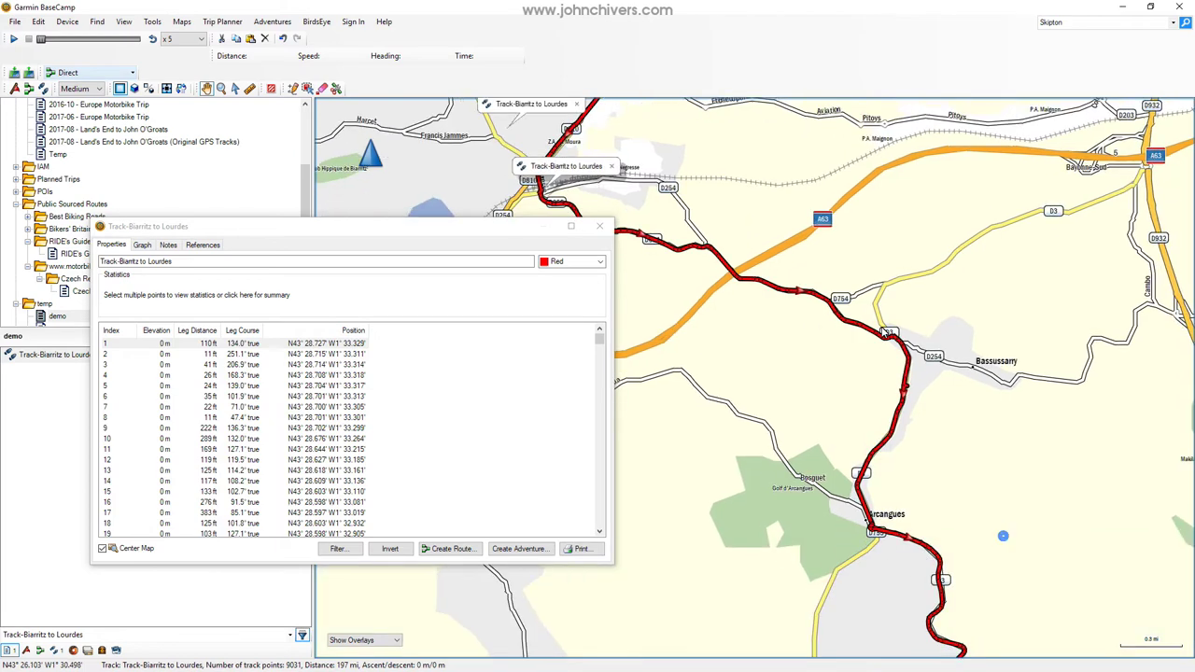
drag(902, 465, 853, 259)
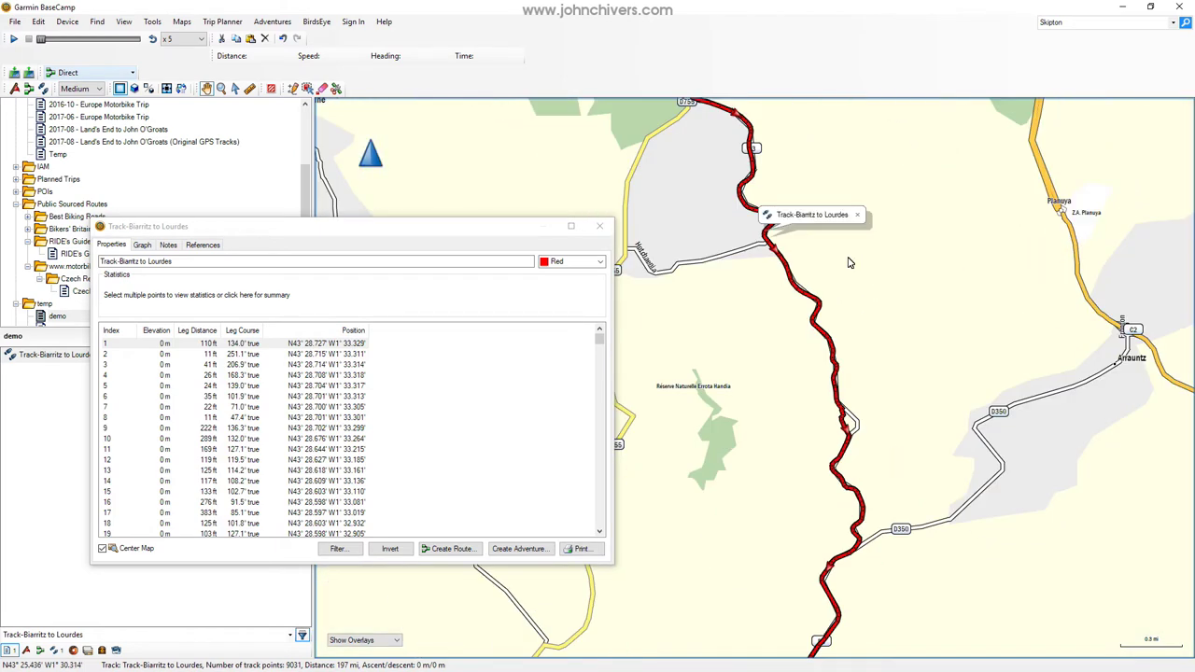
drag(920, 582, 908, 321)
drag(915, 541, 966, 253)
drag(859, 467, 853, 382)
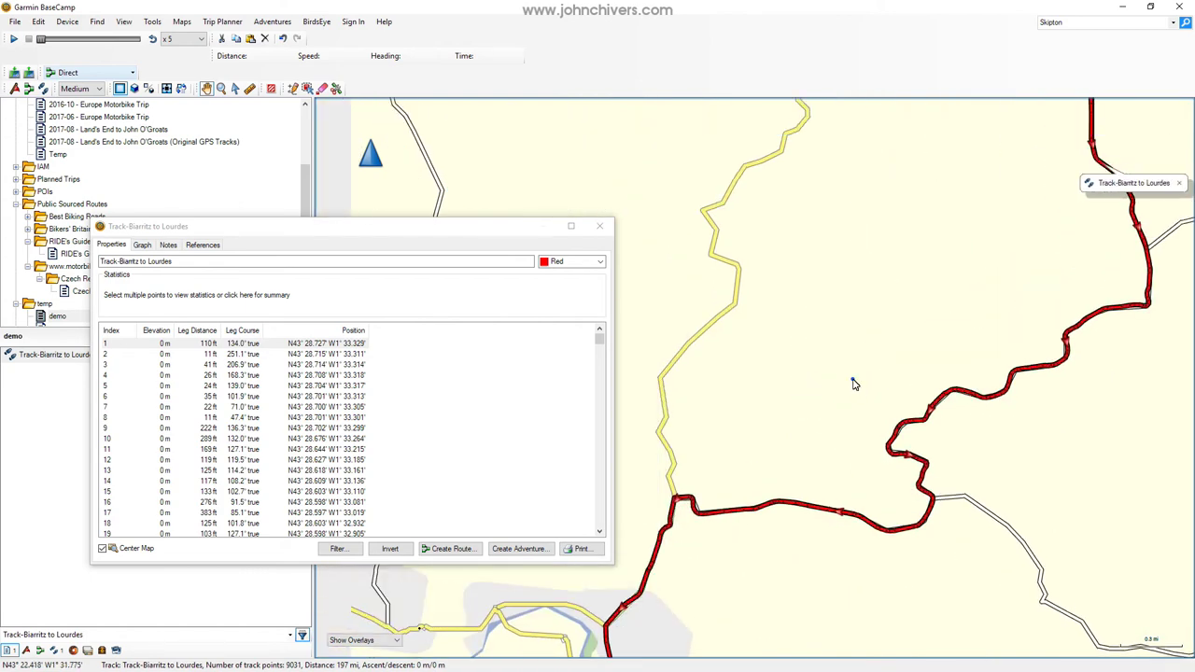
drag(875, 450, 891, 256)
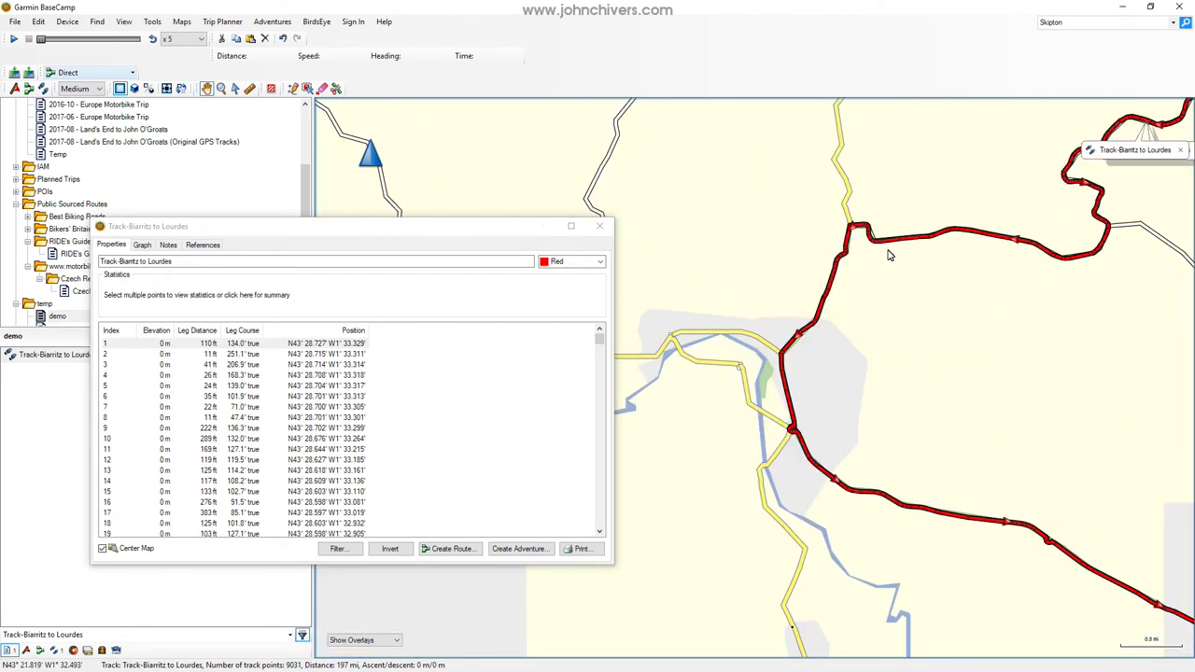
drag(895, 412, 895, 352)
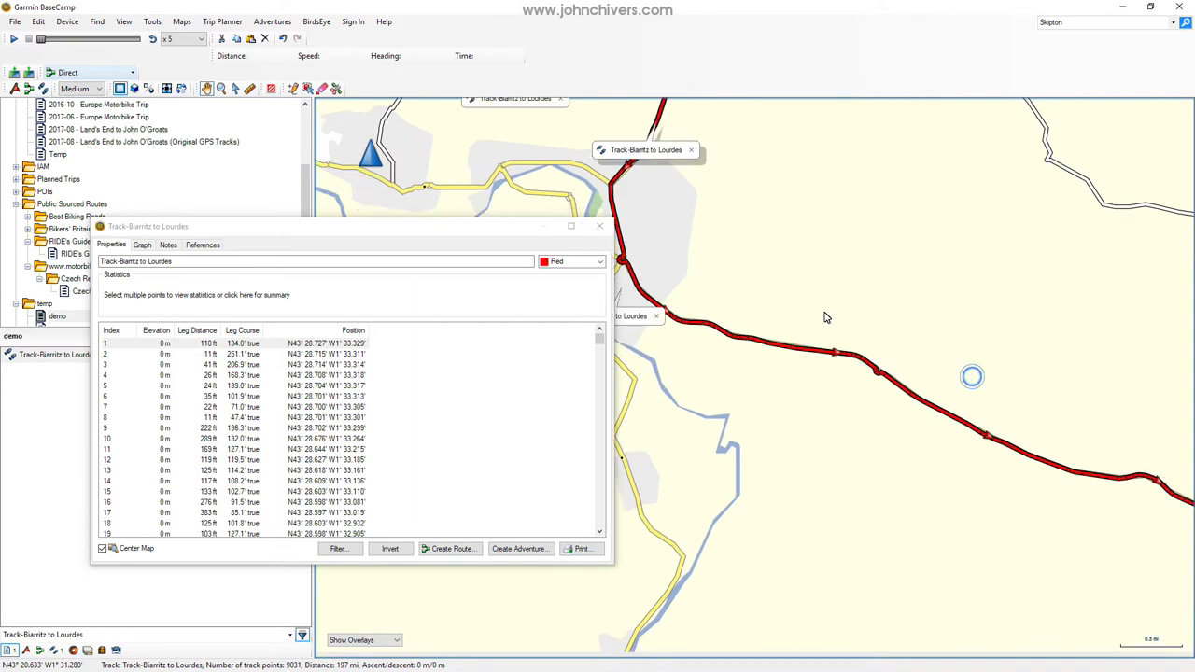
drag(971, 371, 732, 317)
drag(895, 342, 720, 350)
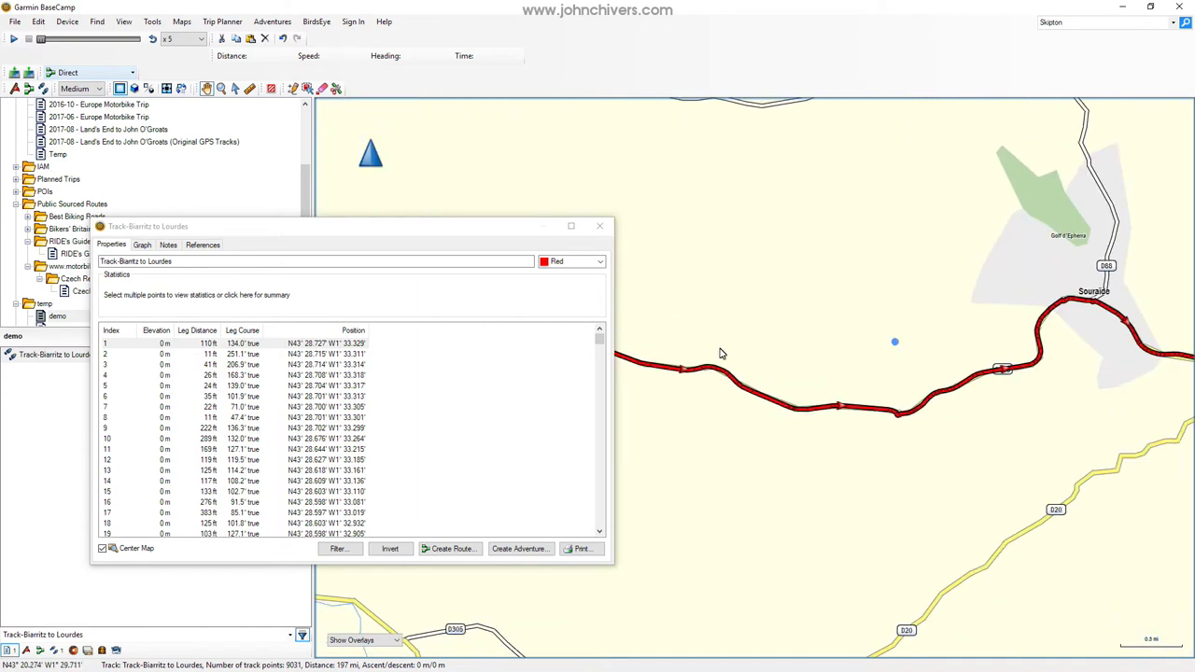
- Close and reopen the properties of Track-Biarritz to Lourdes, and show the summary for the whole track
click(600, 228)
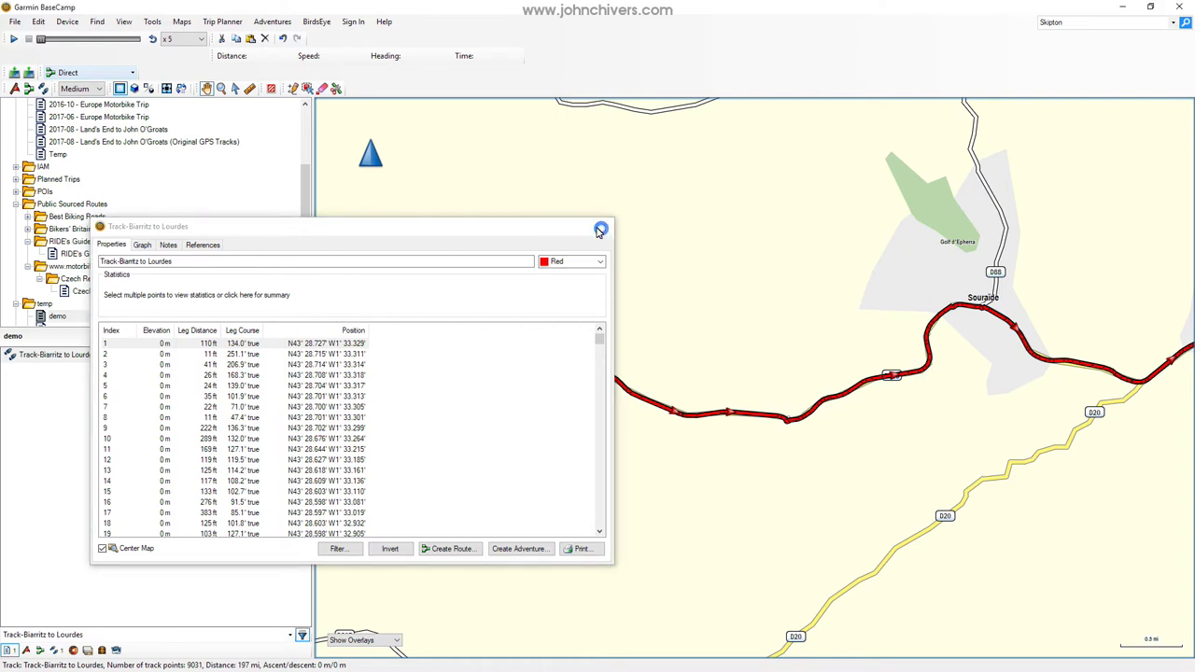
click(46, 359)
right_click(46, 360)
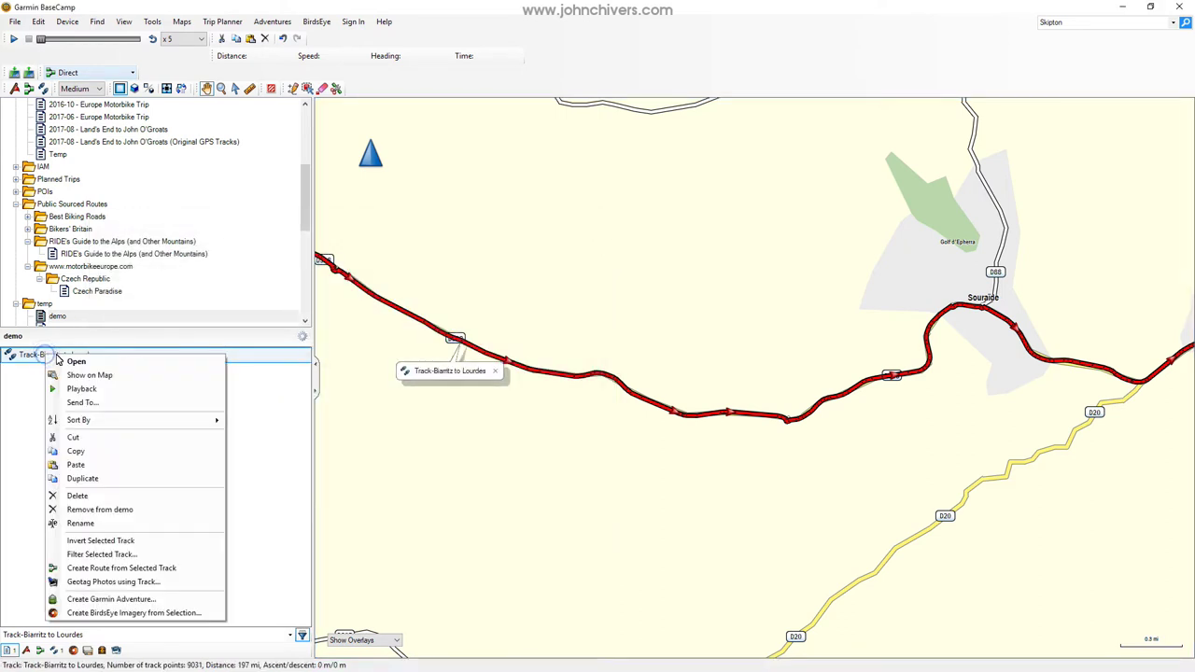
click(61, 365)
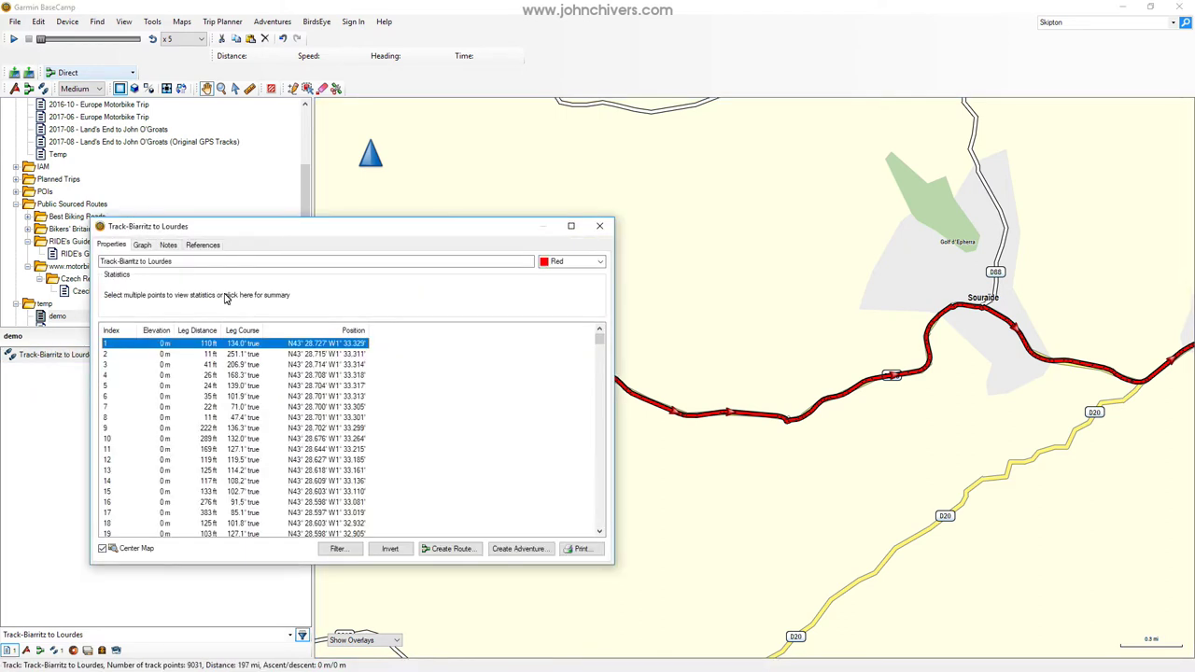
click(221, 296)
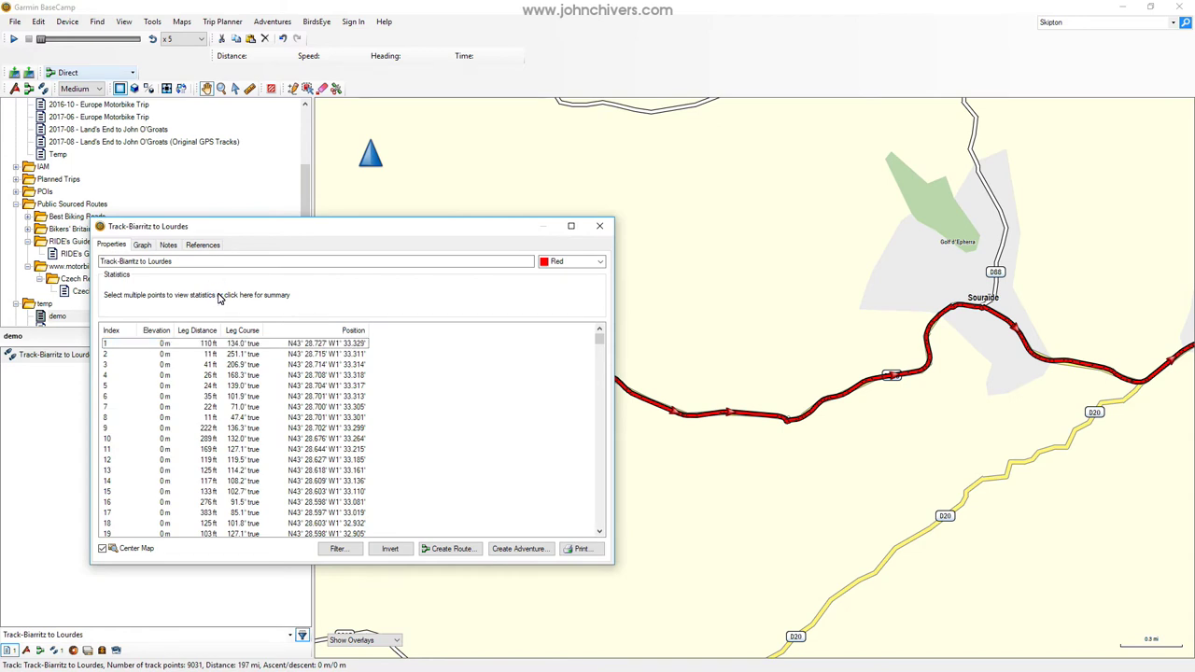
click(274, 296)
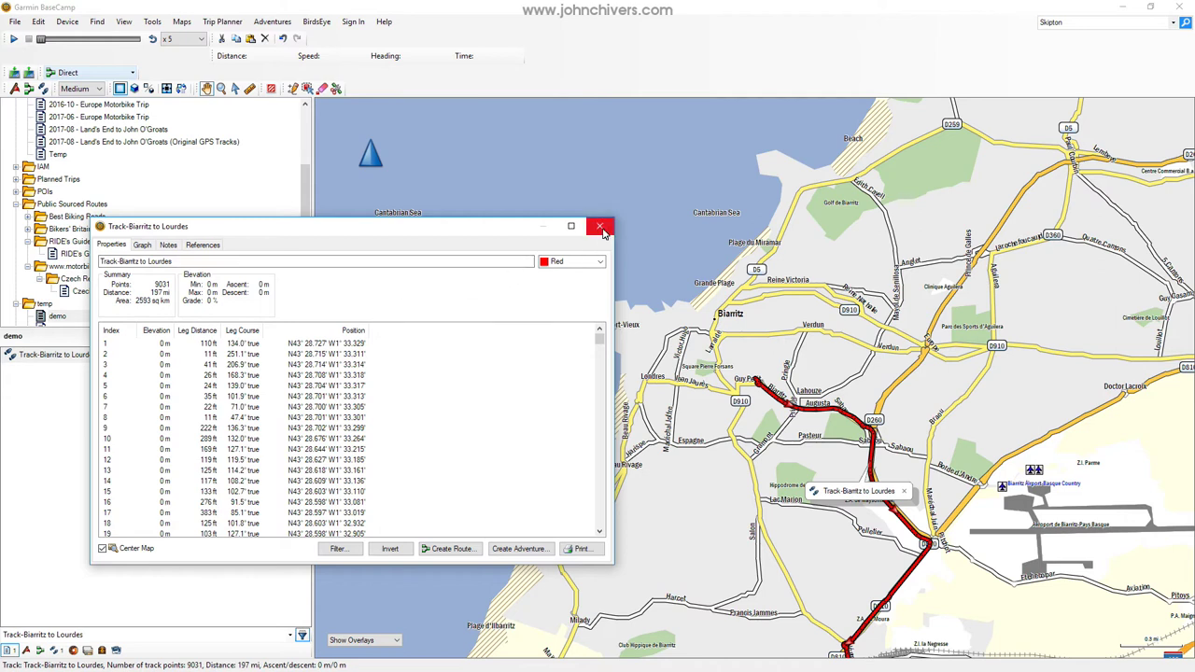
- Create a route from the track with a maximum of 40 via points and review its via point list
click(437, 551)
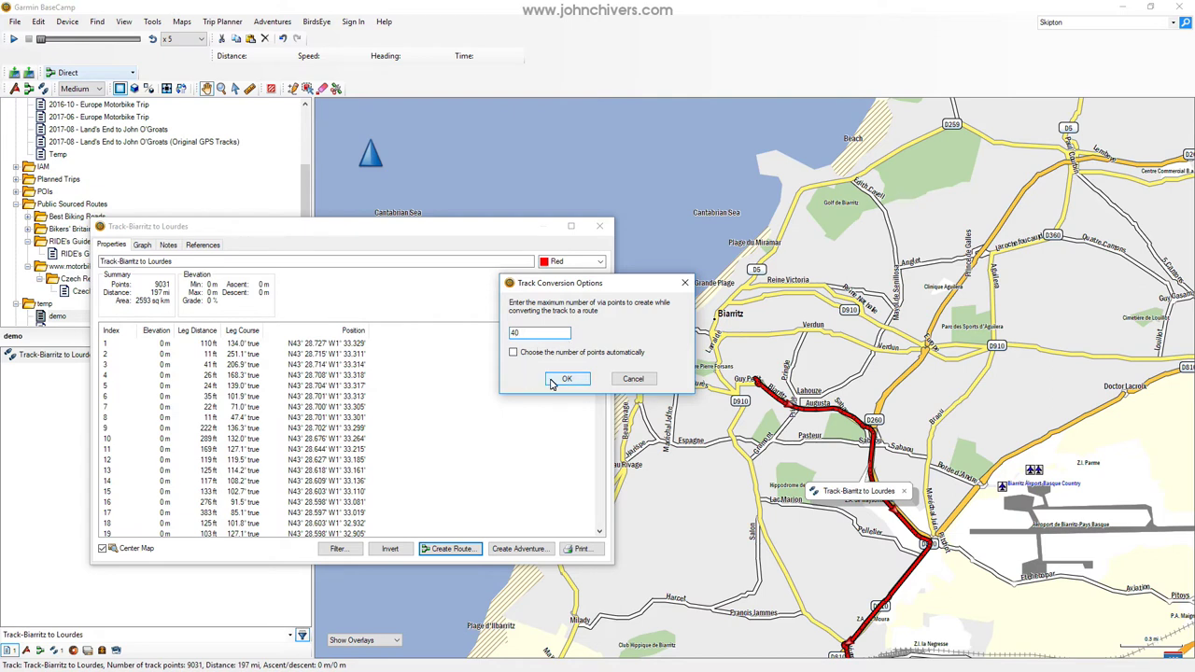
click(560, 379)
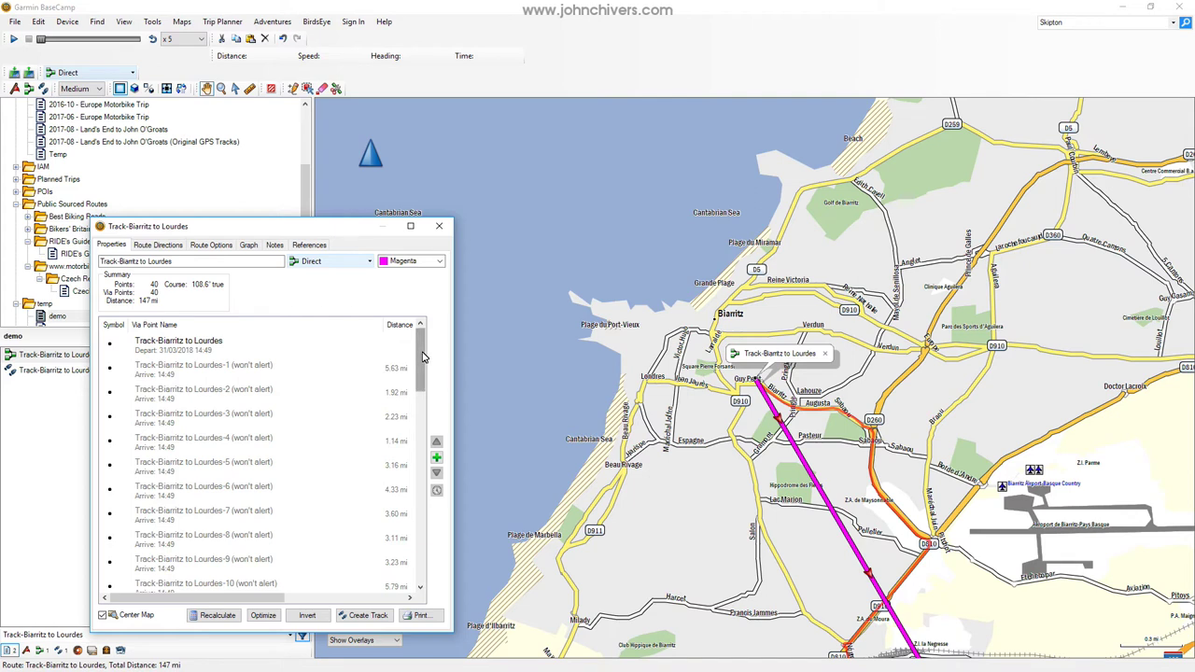
drag(422, 356, 414, 296)
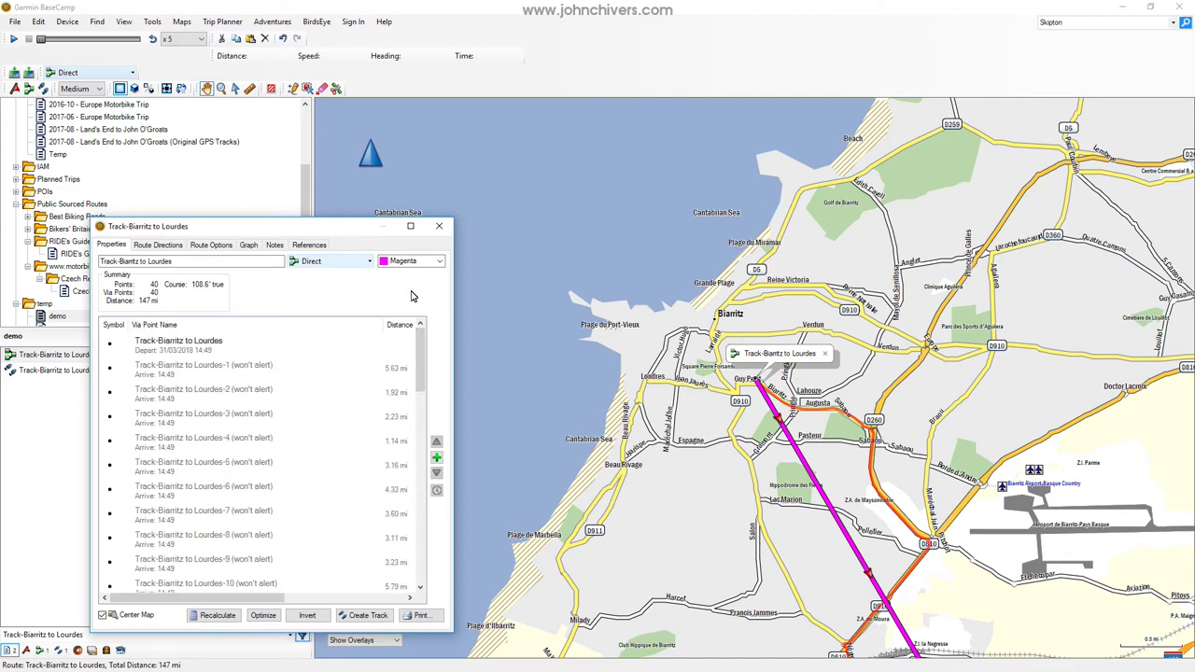
- Compare the Direct route with the track as far as Larrau, and set the route's activity profile to Motorcycling
drag(692, 469, 681, 405)
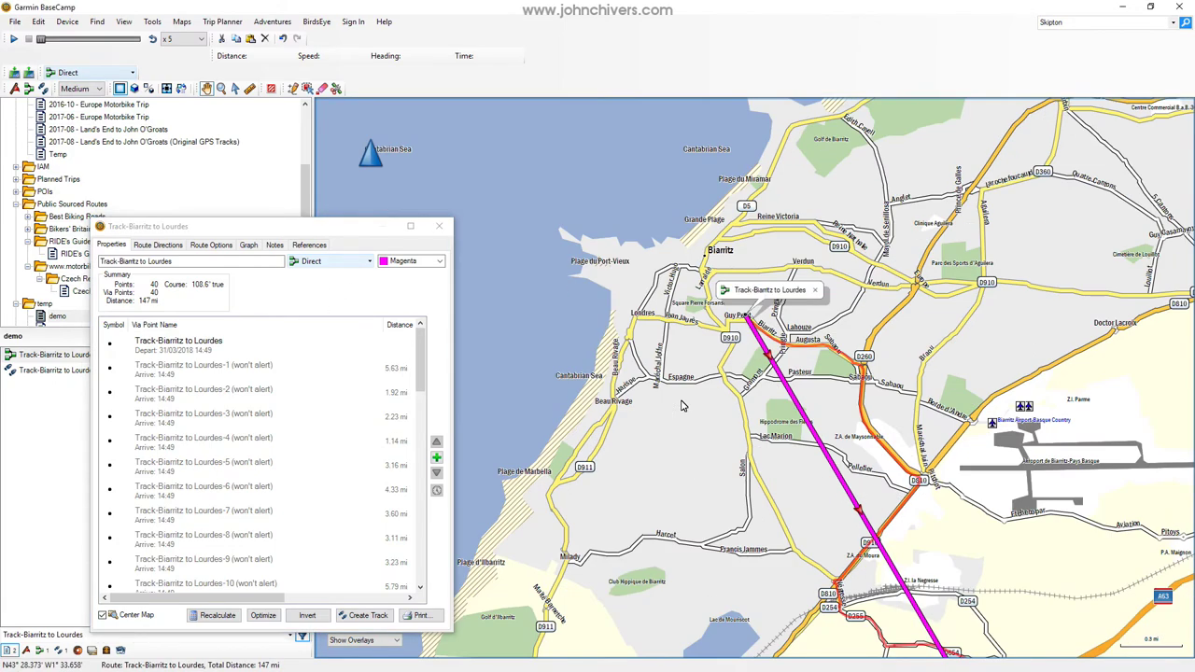
scroll(682, 406, down, 3)
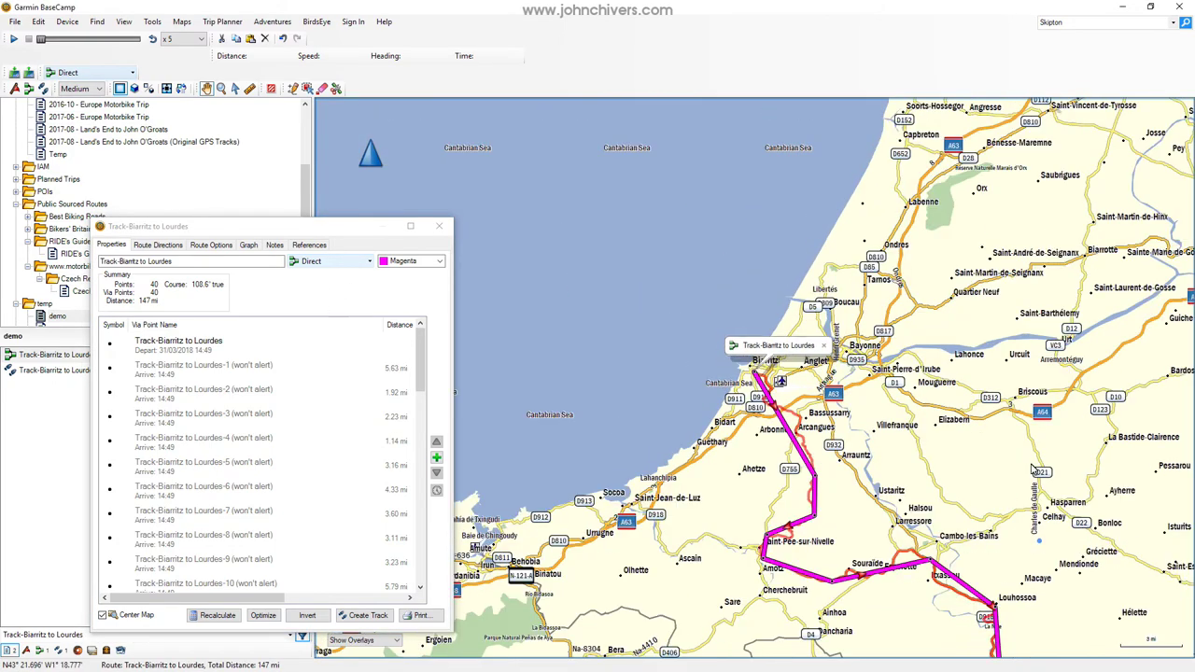
drag(987, 541, 996, 310)
scroll(996, 310, up, 2)
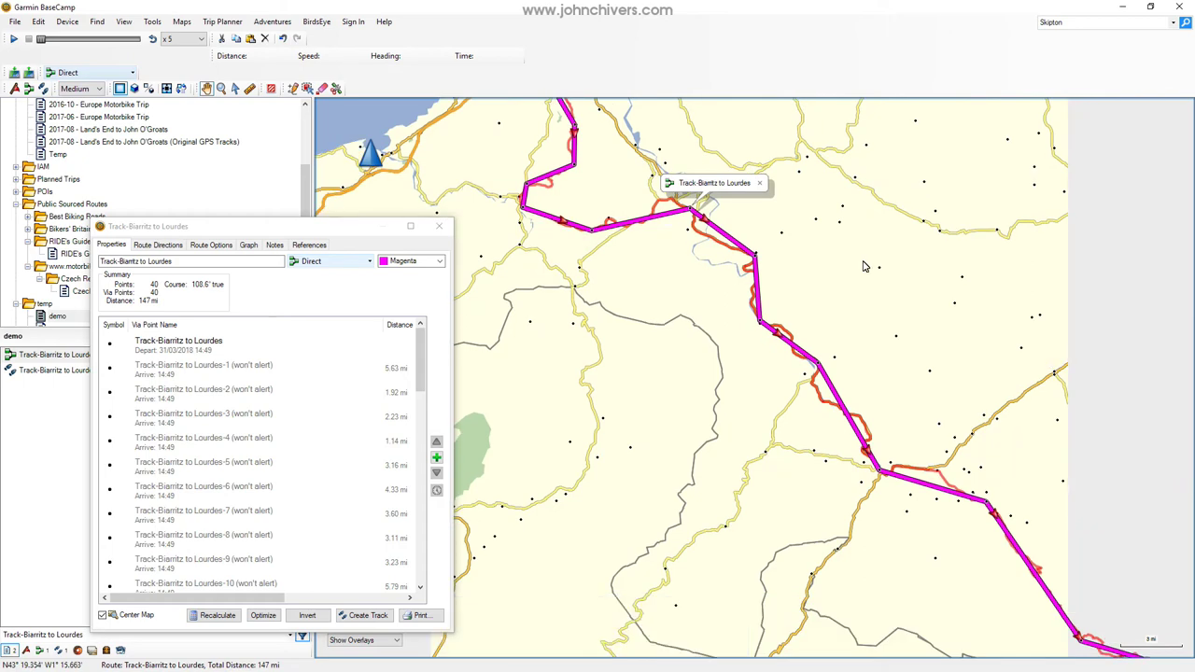
drag(931, 324, 875, 252)
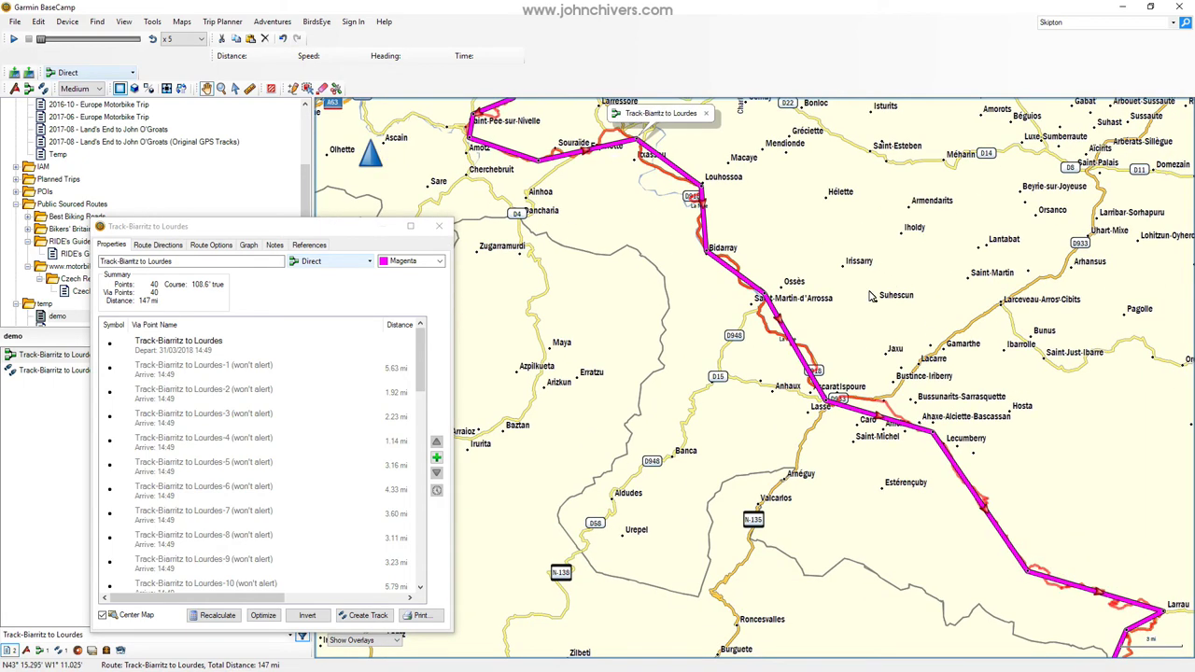
drag(1158, 635, 971, 504)
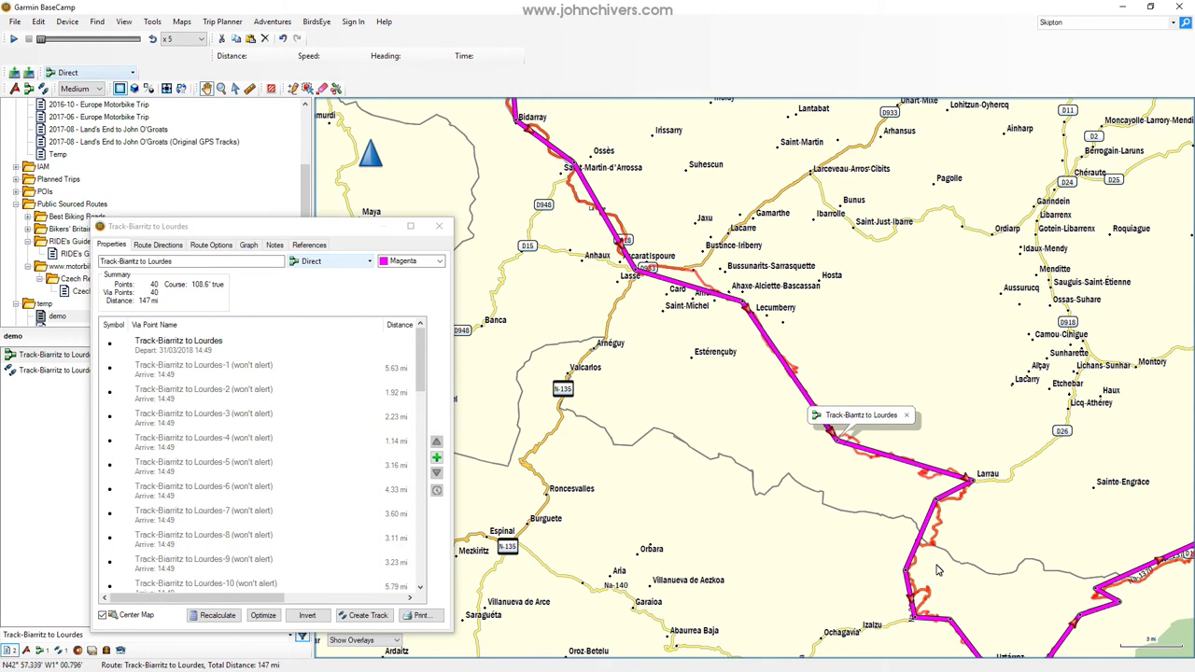
click(344, 262)
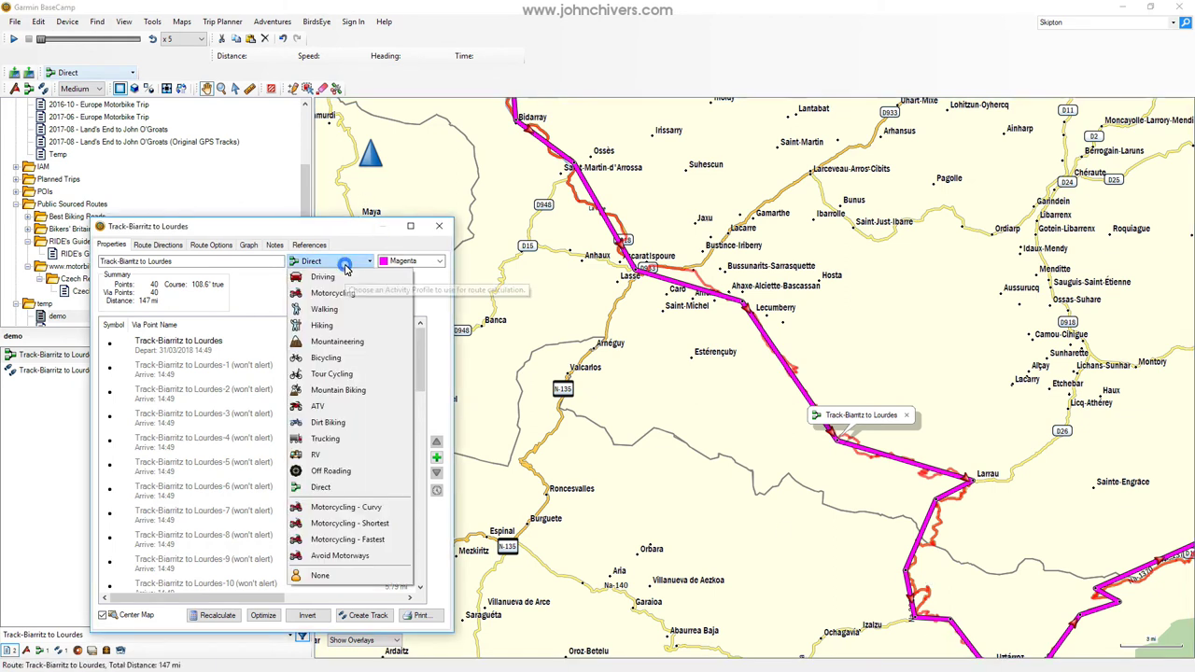
click(323, 295)
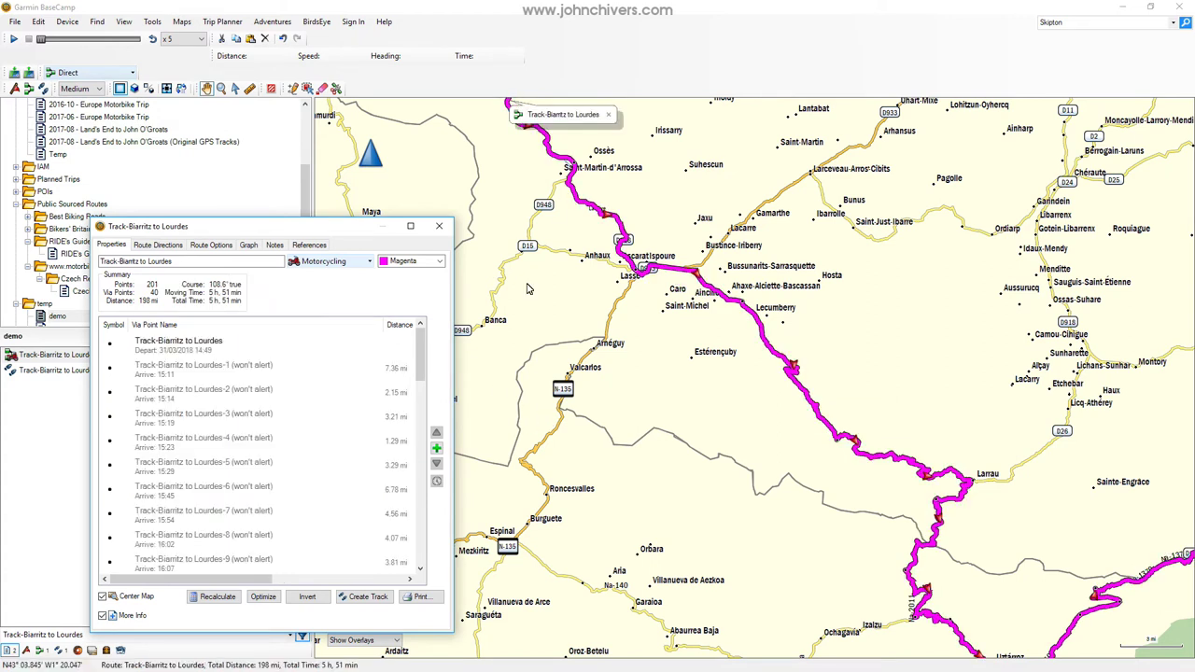
- Compare the magenta Motorcycling route with the underlying red track between Biarritz and Arcangues
click(875, 563)
scroll(875, 563, down, 1)
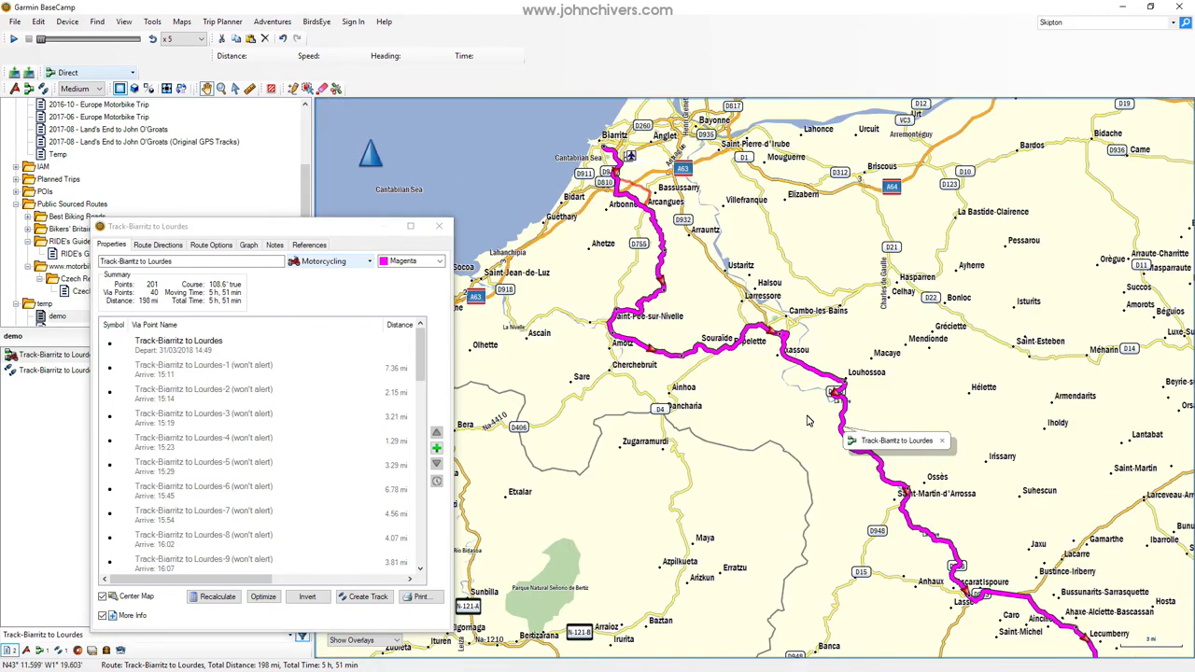
scroll(771, 438, up, 1)
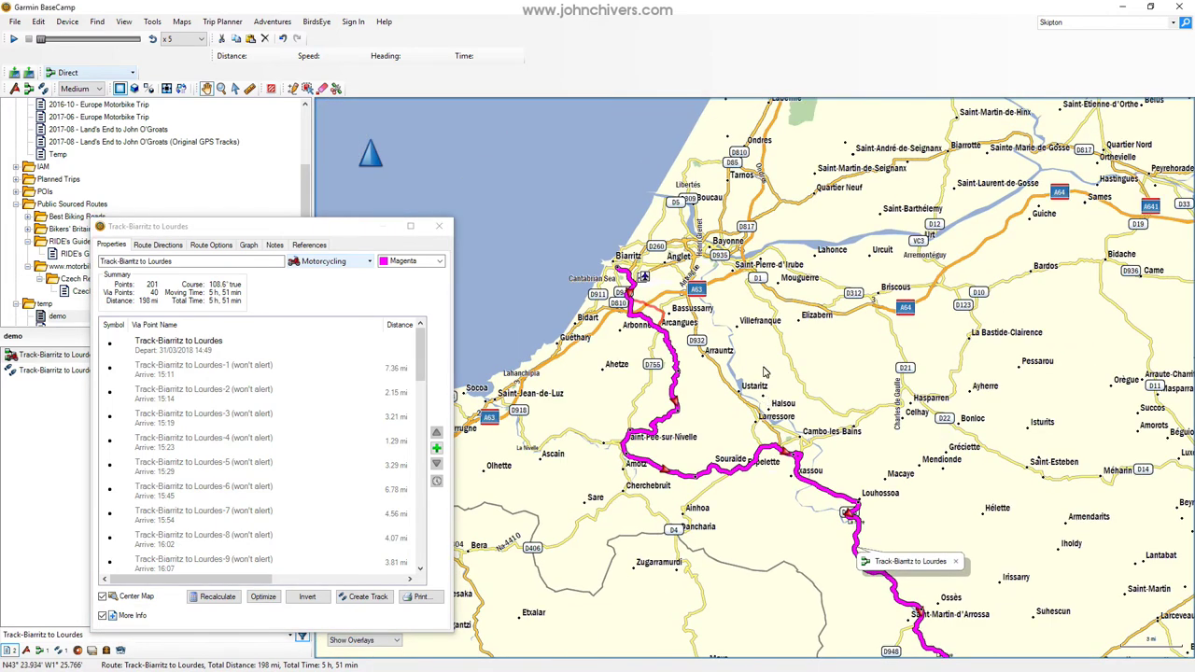
scroll(707, 348, up, 1)
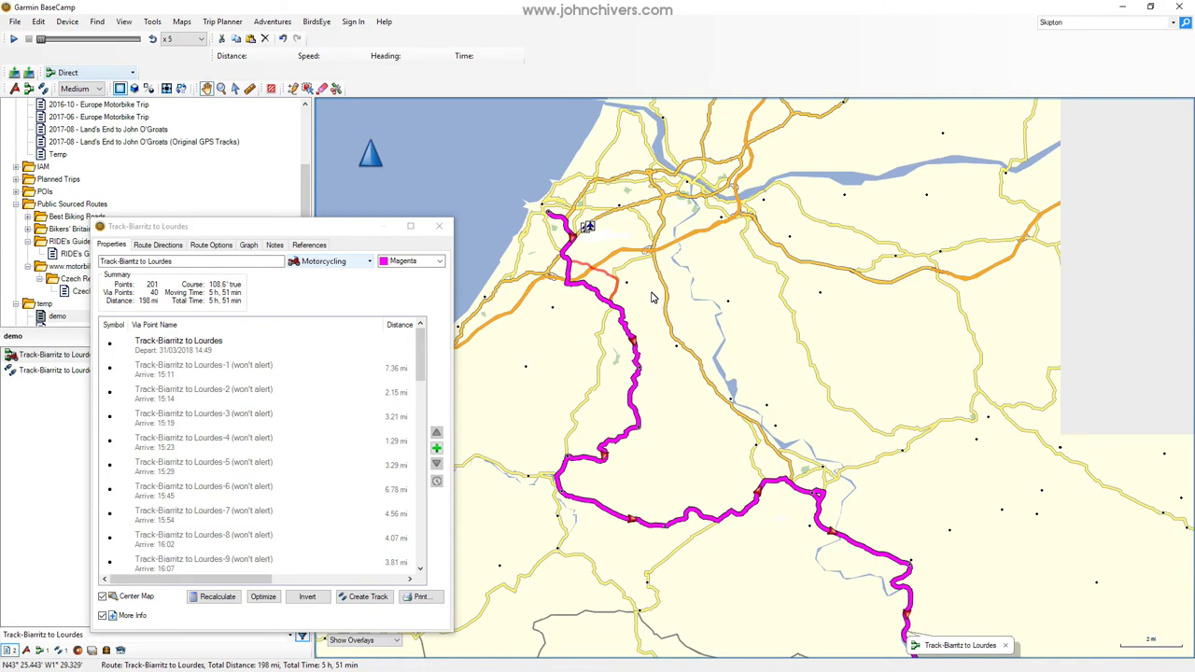
scroll(622, 275, up, 1)
drag(622, 274, 808, 398)
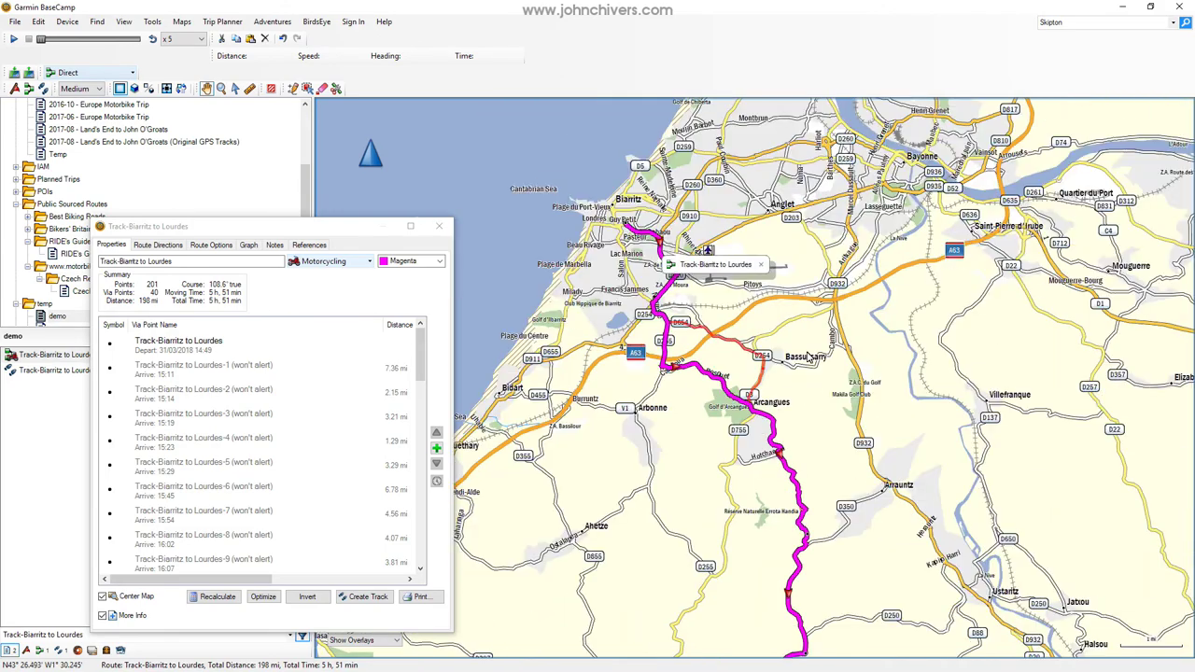
scroll(817, 337, up, 2)
scroll(780, 292, up, 1)
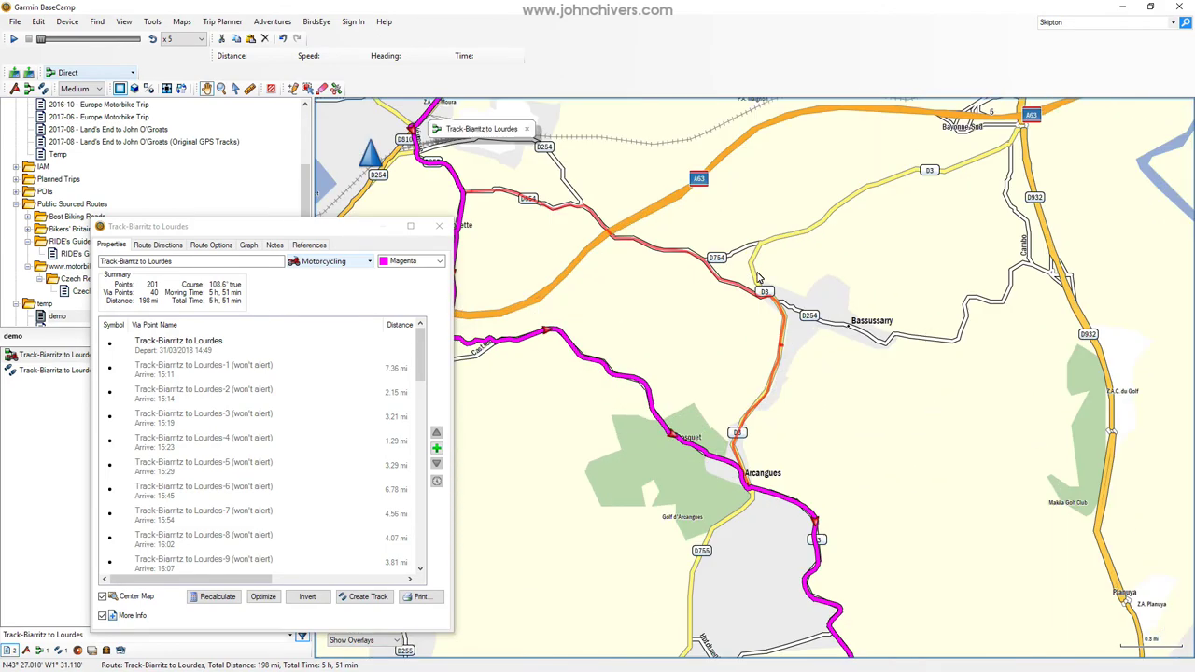
drag(689, 227, 776, 256)
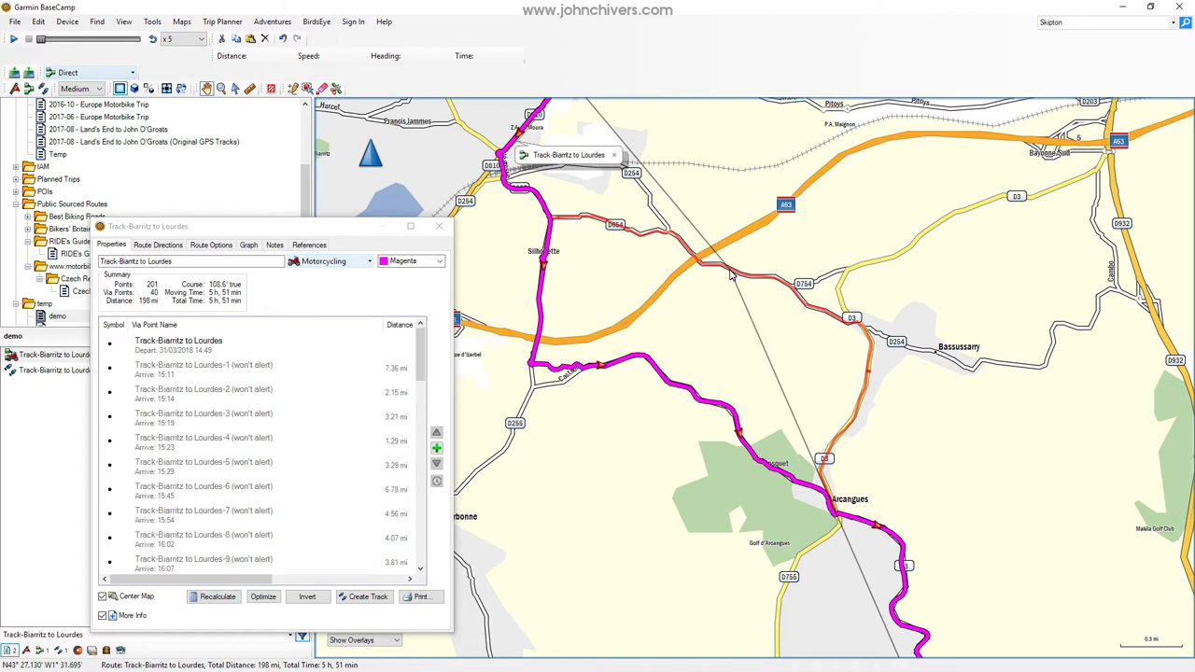
- Reshape the route between Biarritz and Arcangues onto the red track by inserting a via point on the D254
drag(731, 273, 733, 274)
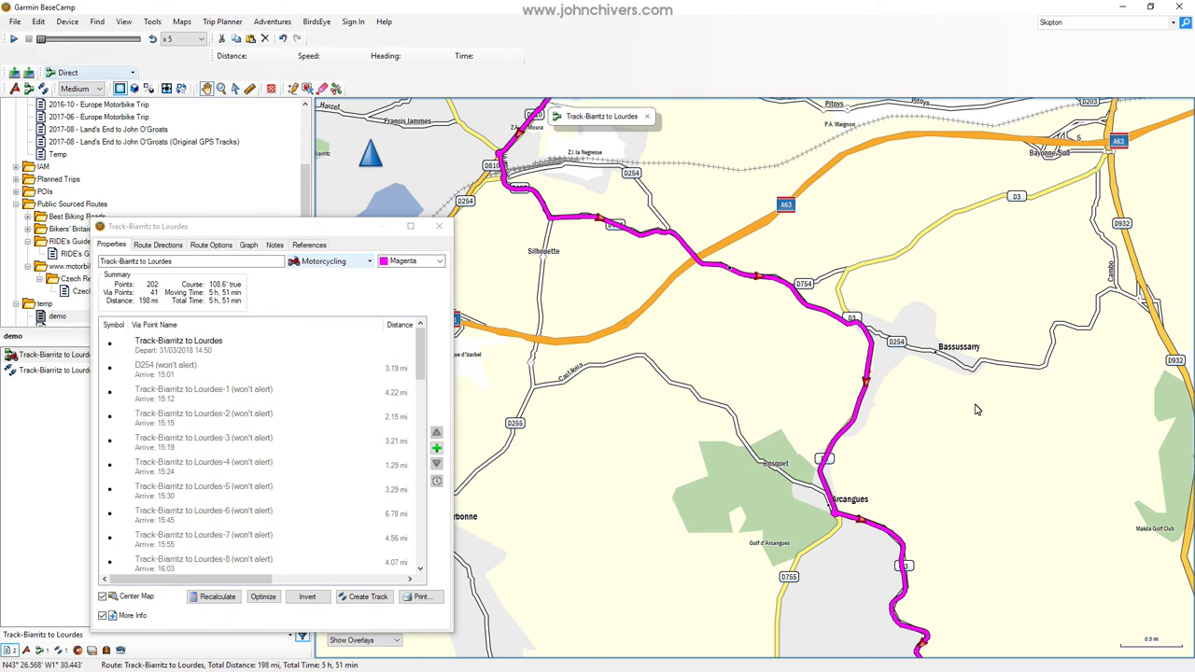
drag(1029, 478, 981, 334)
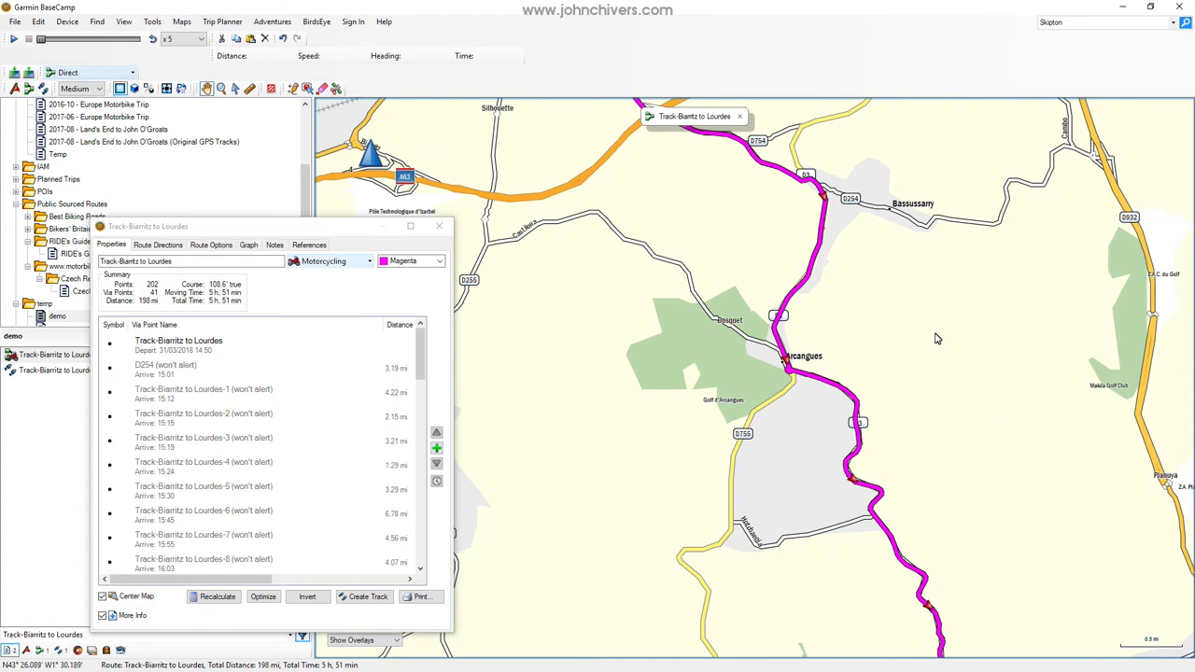
drag(536, 251, 595, 350)
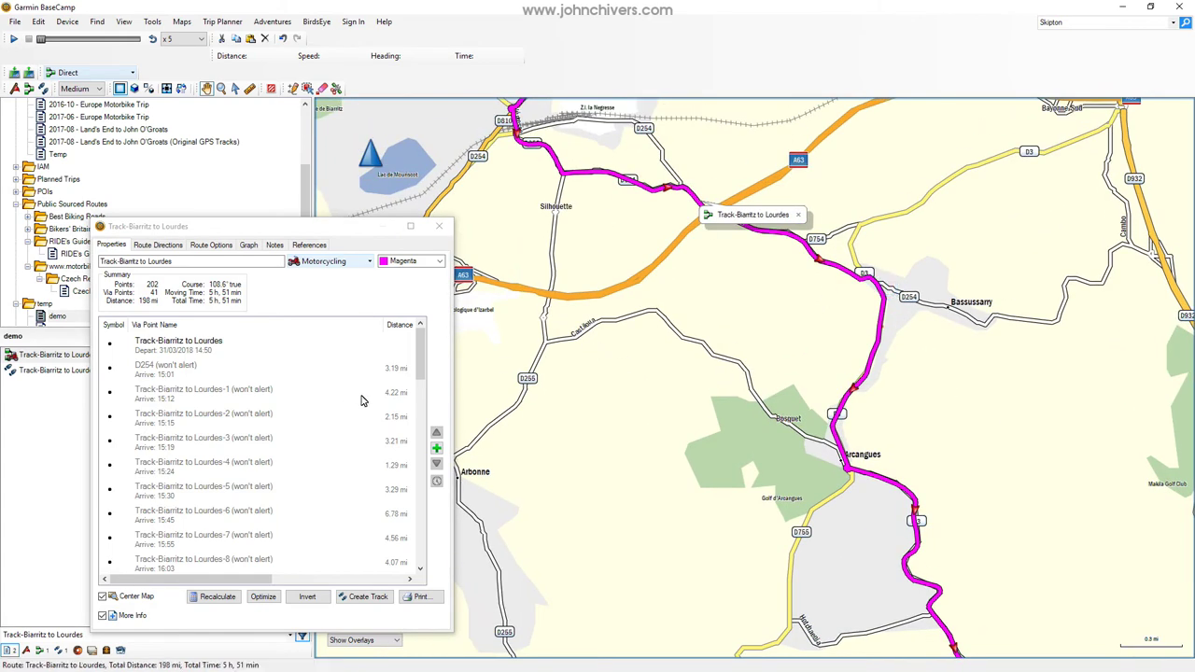
- Show the D254 via point on the map and examine closely how it sits on the road
mouse_move(421, 371)
mouse_down()
mouse_move(422, 390)
mouse_move(420, 372)
mouse_up()
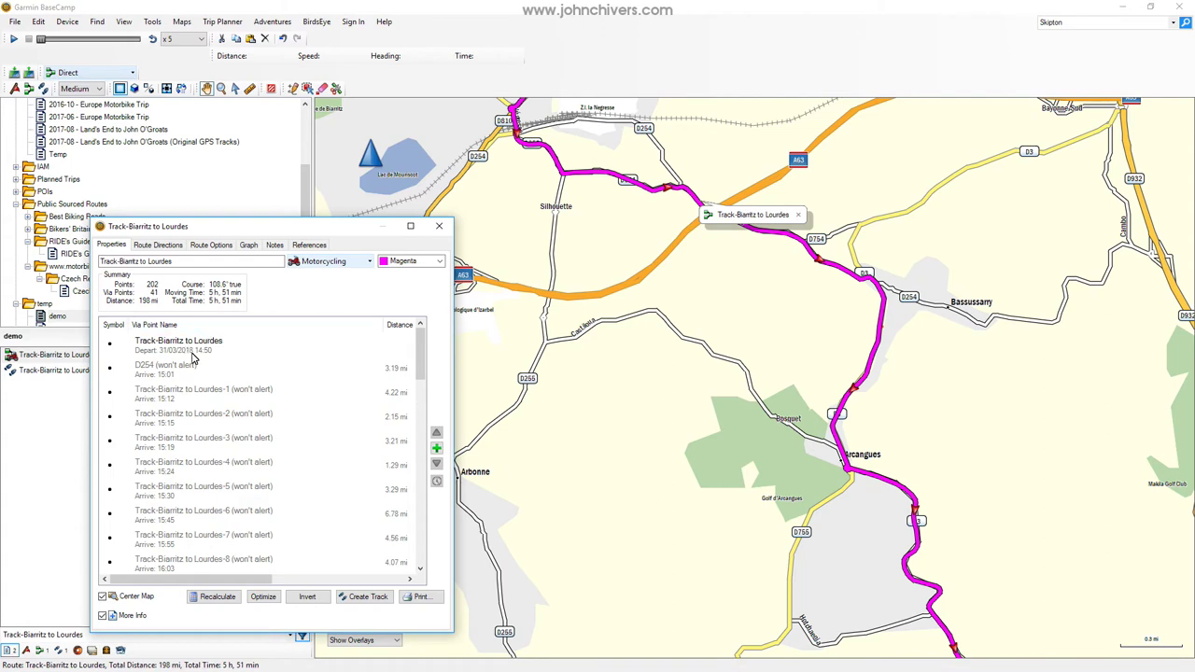
click(182, 367)
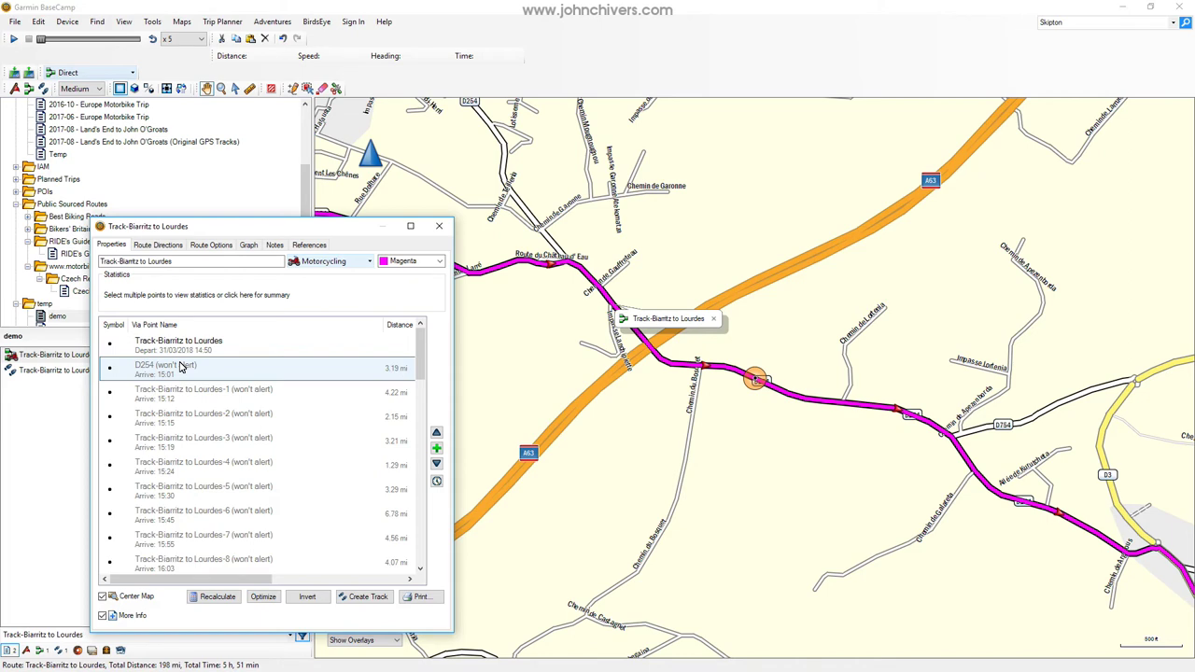
scroll(707, 395, up, 2)
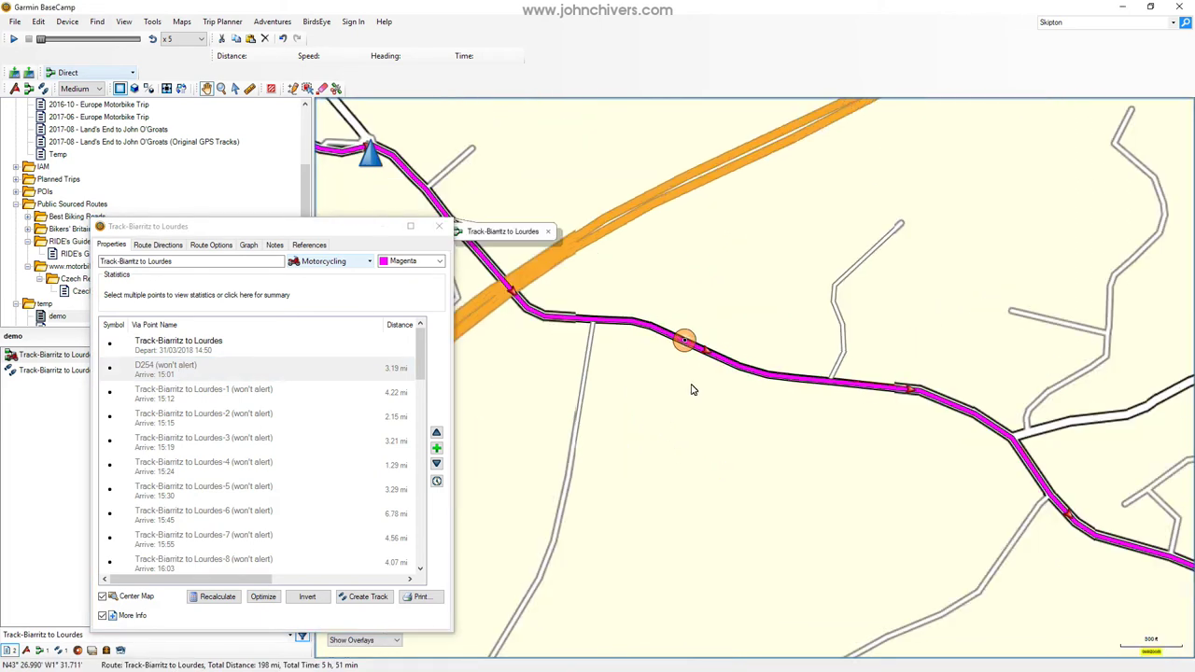
scroll(692, 389, up, 1)
scroll(692, 389, up, 1)
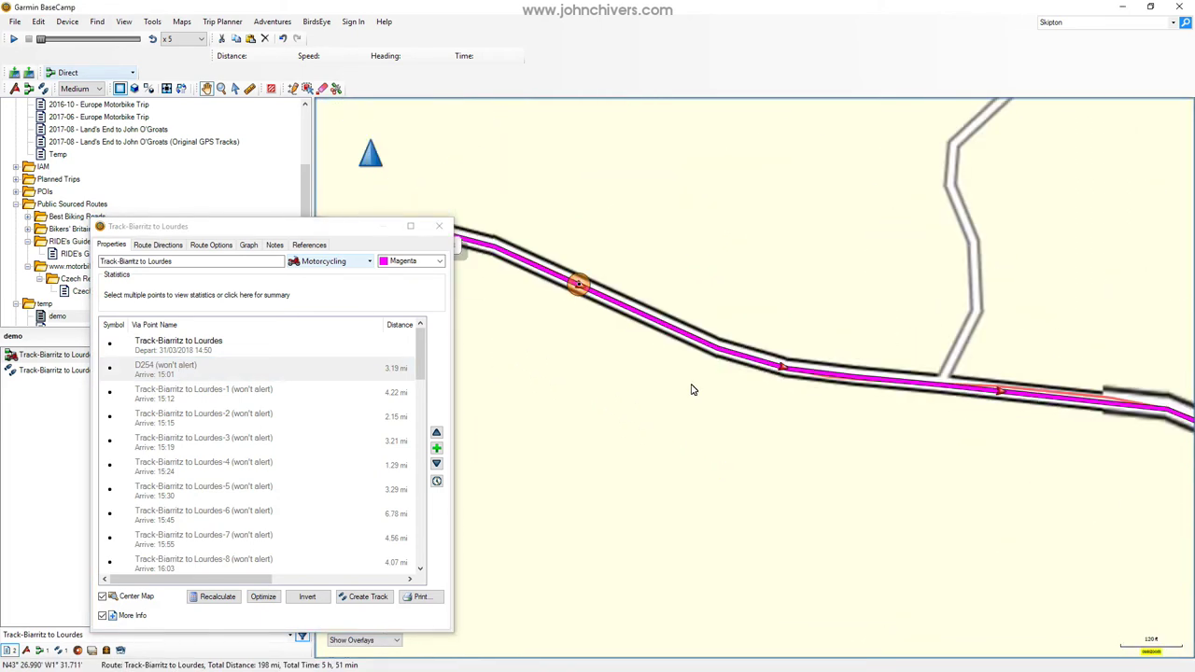
- Step through via points Track-Biarritz to Lourdes-1 to -6 on the map, checking their placement on the road
click(169, 395)
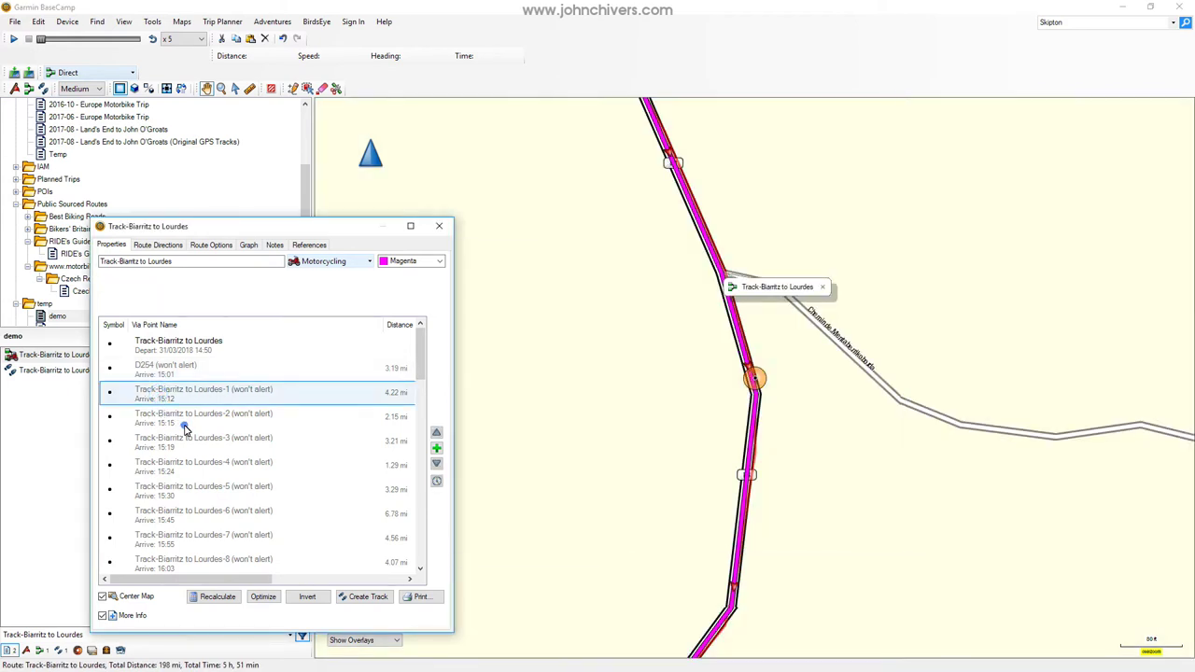
click(185, 428)
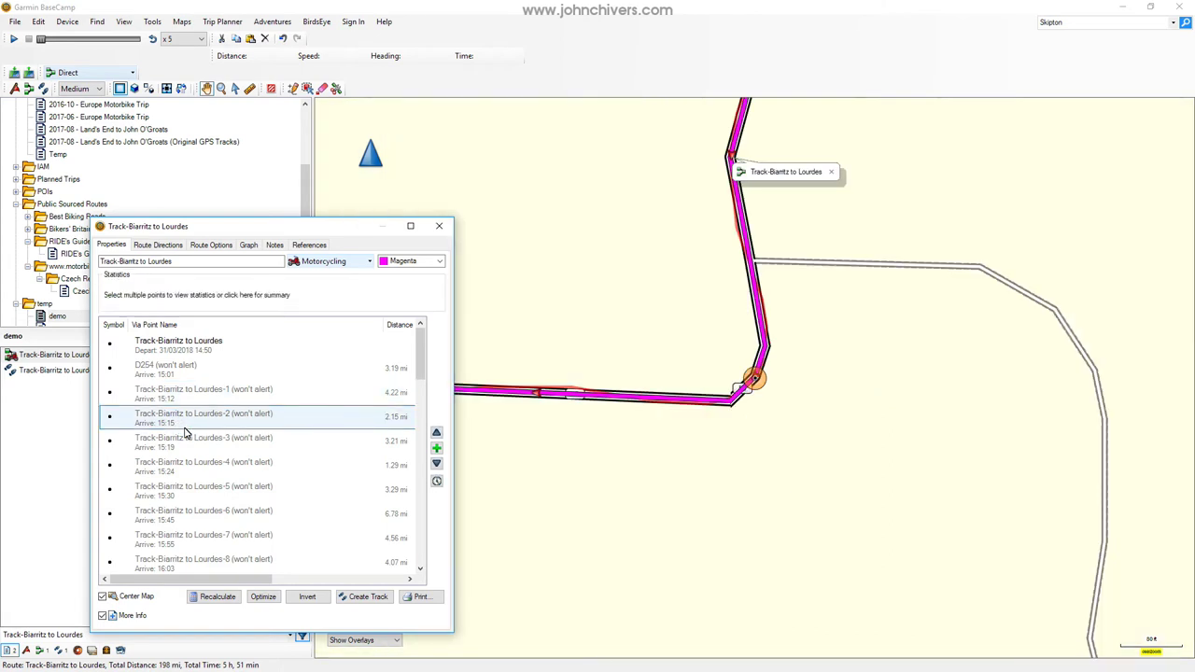
click(197, 445)
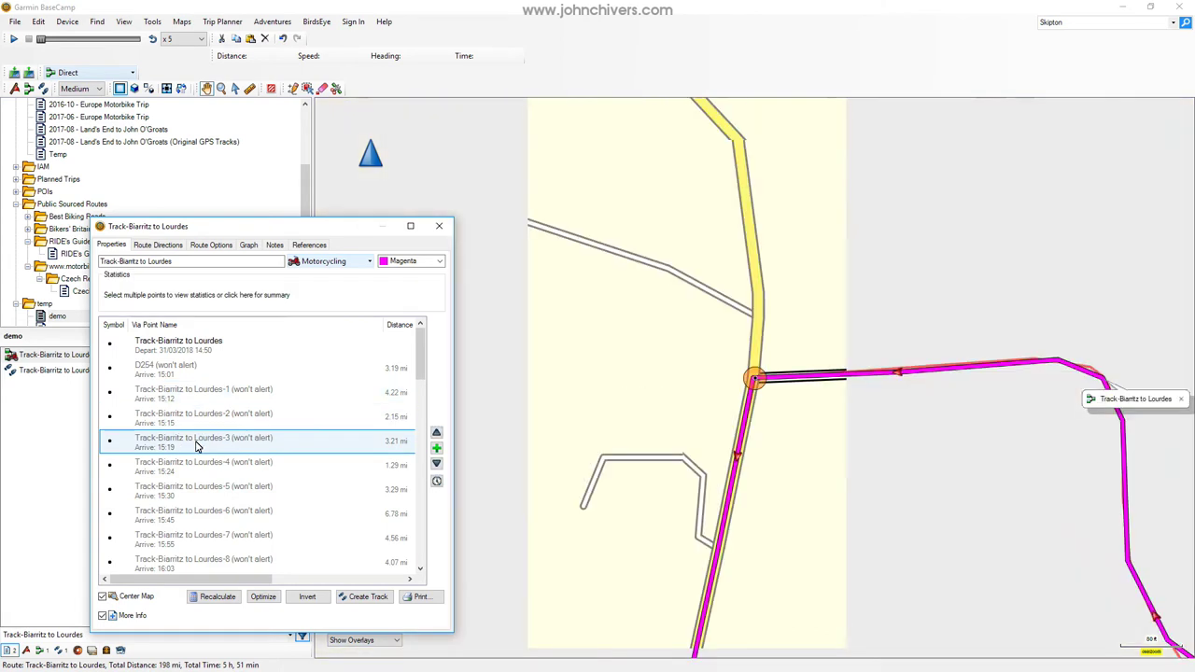
click(194, 467)
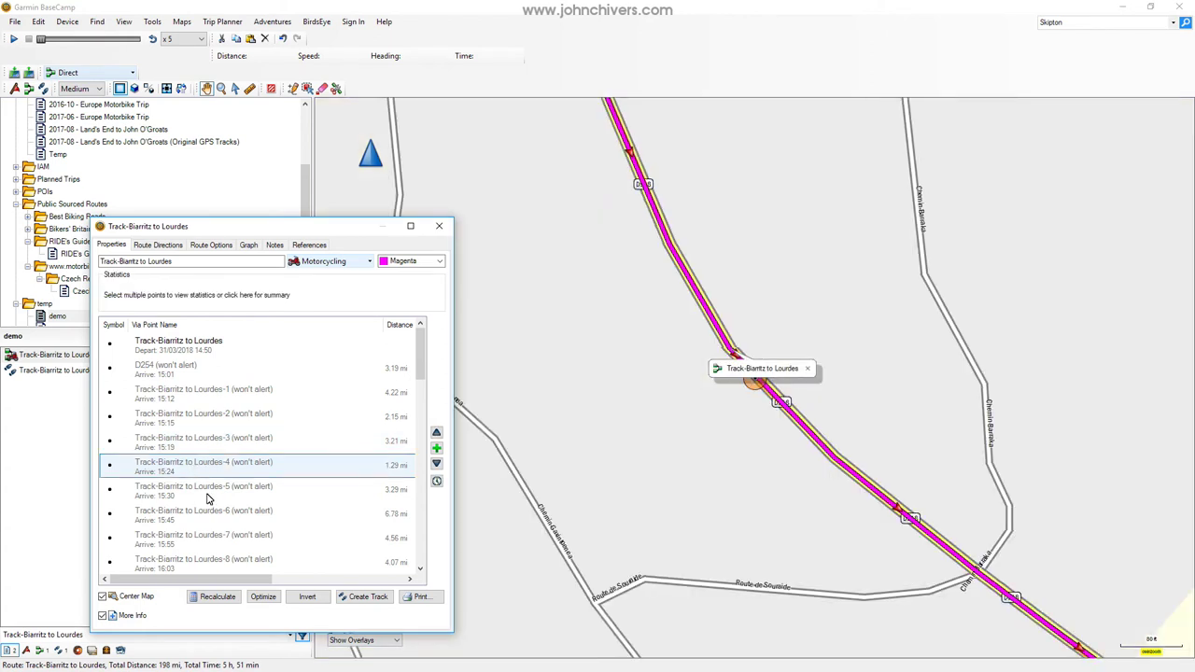
click(206, 495)
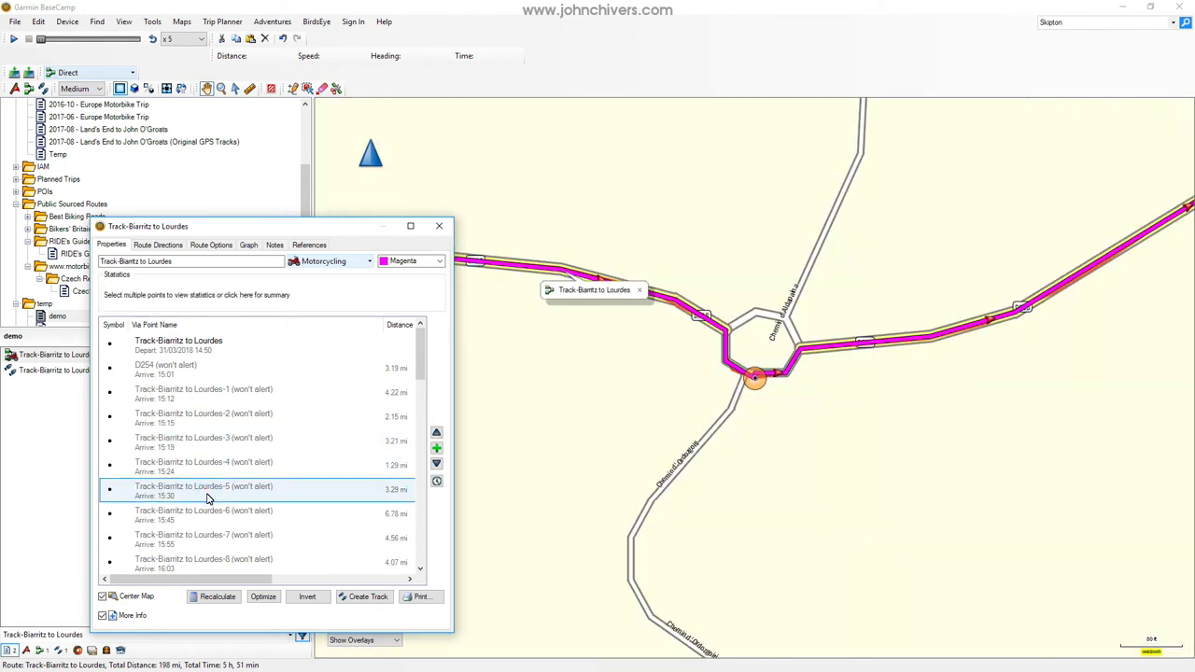
click(213, 518)
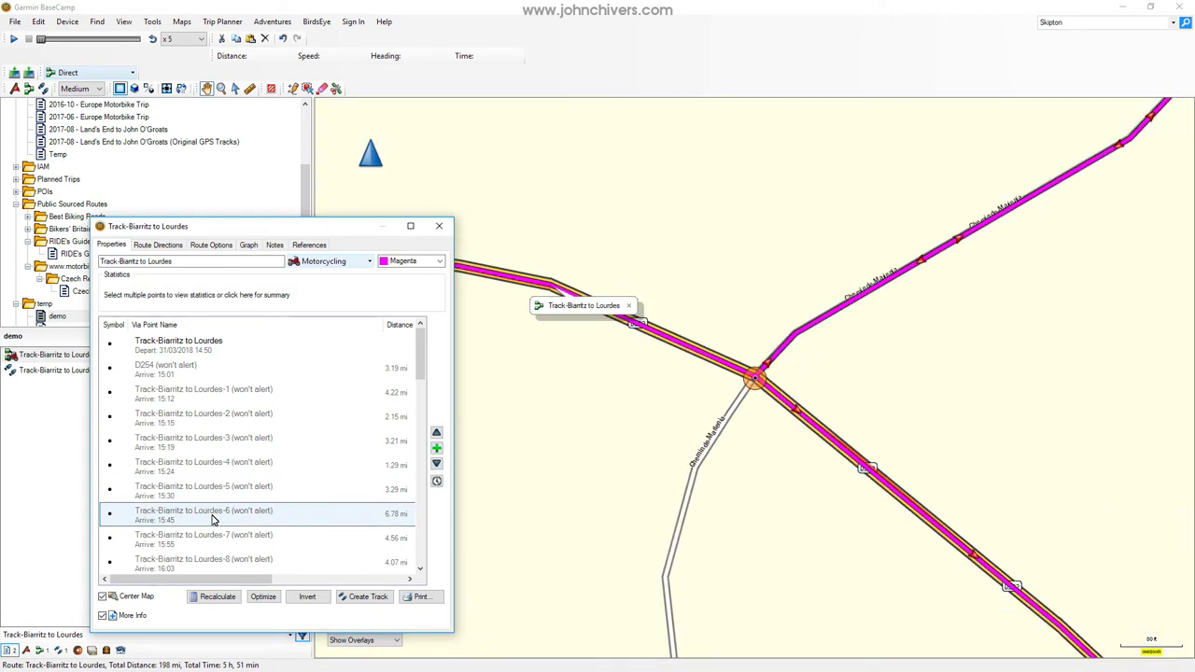
- Examine the loop around via point Track-Biarritz to Lourdes-6, delete that via point and recalculate the route
click(875, 374)
scroll(793, 333, down, 3)
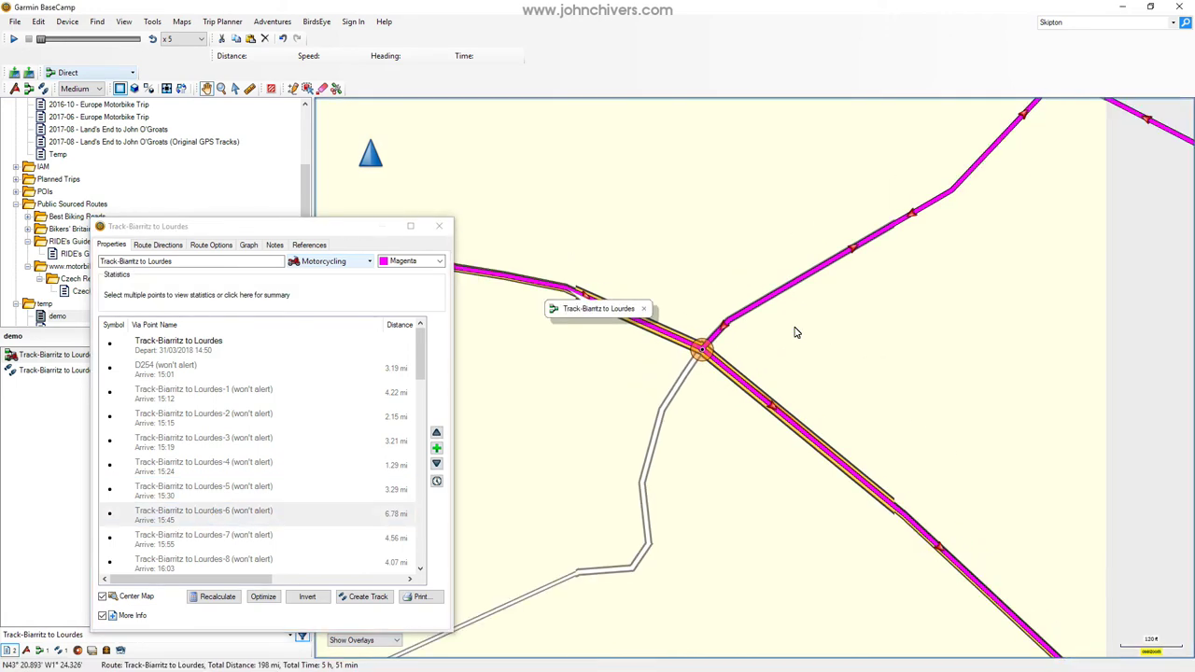
scroll(808, 344, down, 3)
scroll(839, 330, up, 2)
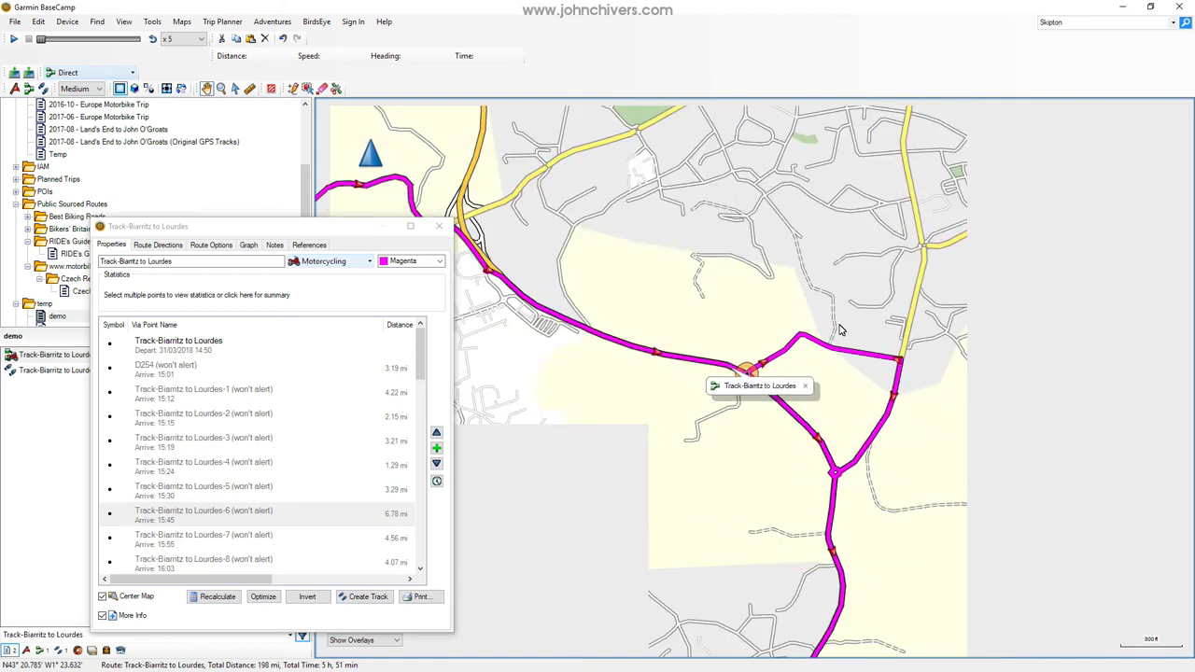
scroll(838, 328, up, 2)
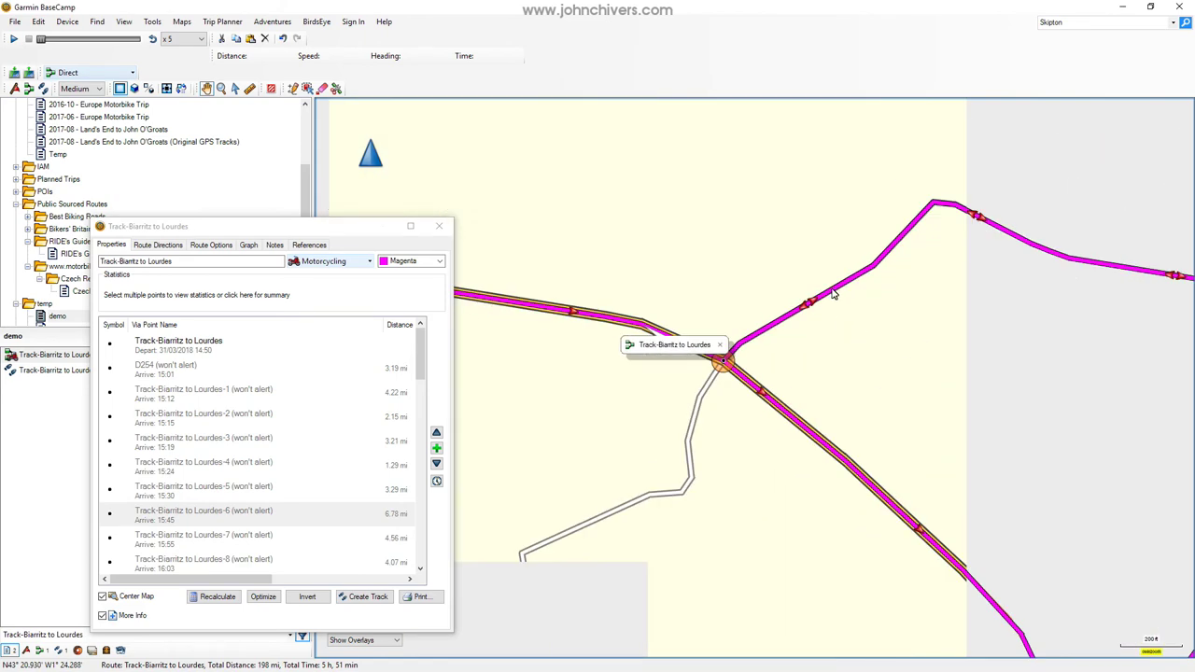
scroll(934, 383, down, 1)
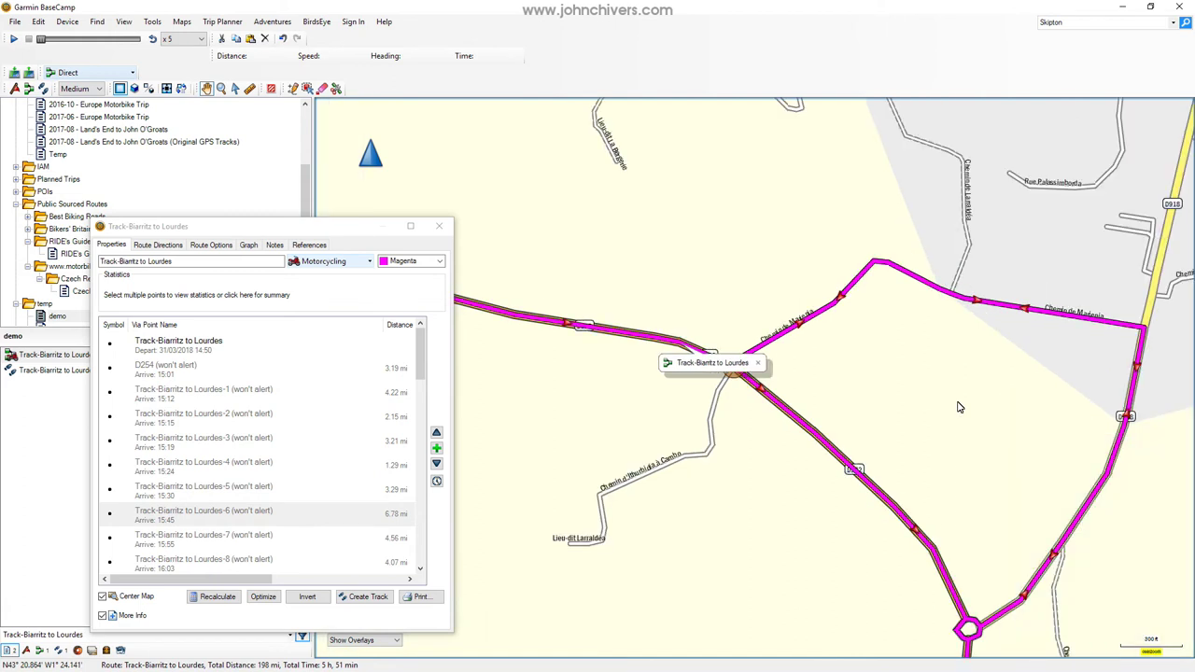
right_click(190, 519)
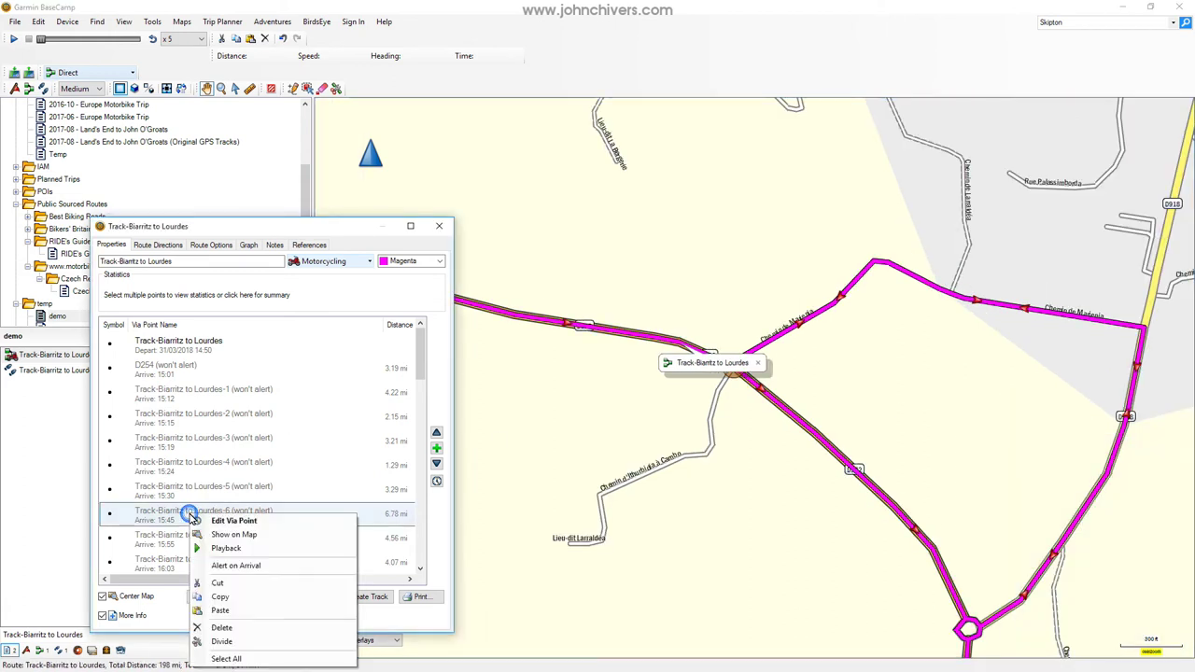
click(220, 629)
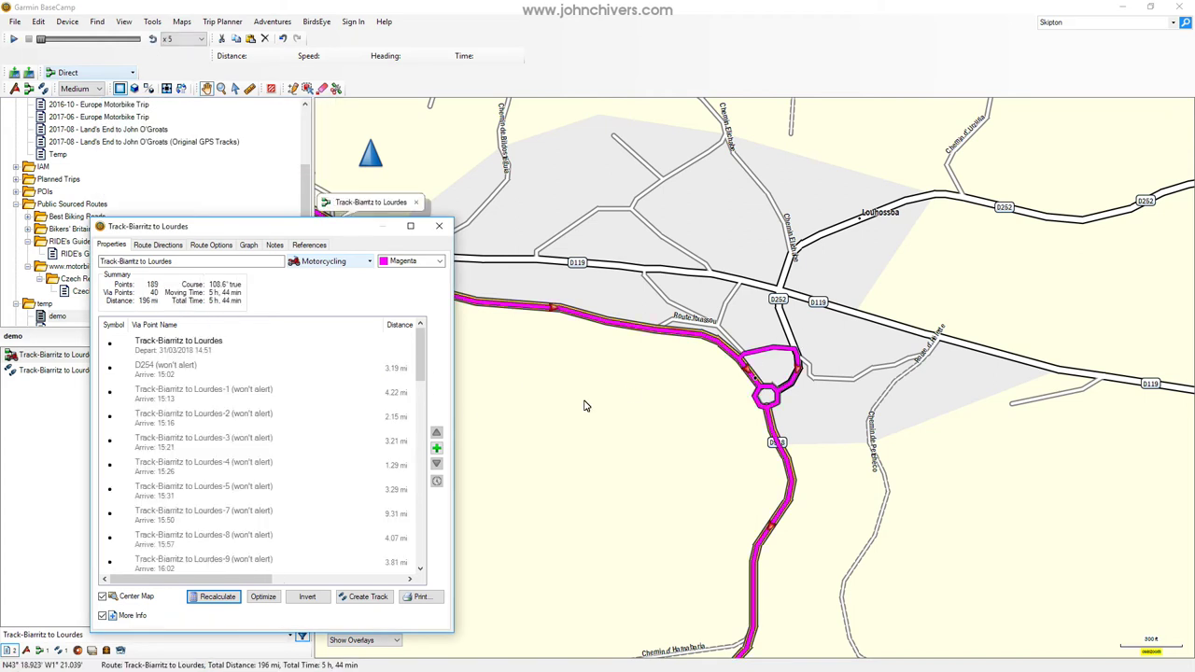
- Check via points Track-Biarritz to Lourdes-3, -4, -5 and -7 on the map for further loops in the route
mouse_move(418, 359)
mouse_down()
mouse_move(418, 383)
mouse_move(418, 359)
mouse_up()
click(192, 440)
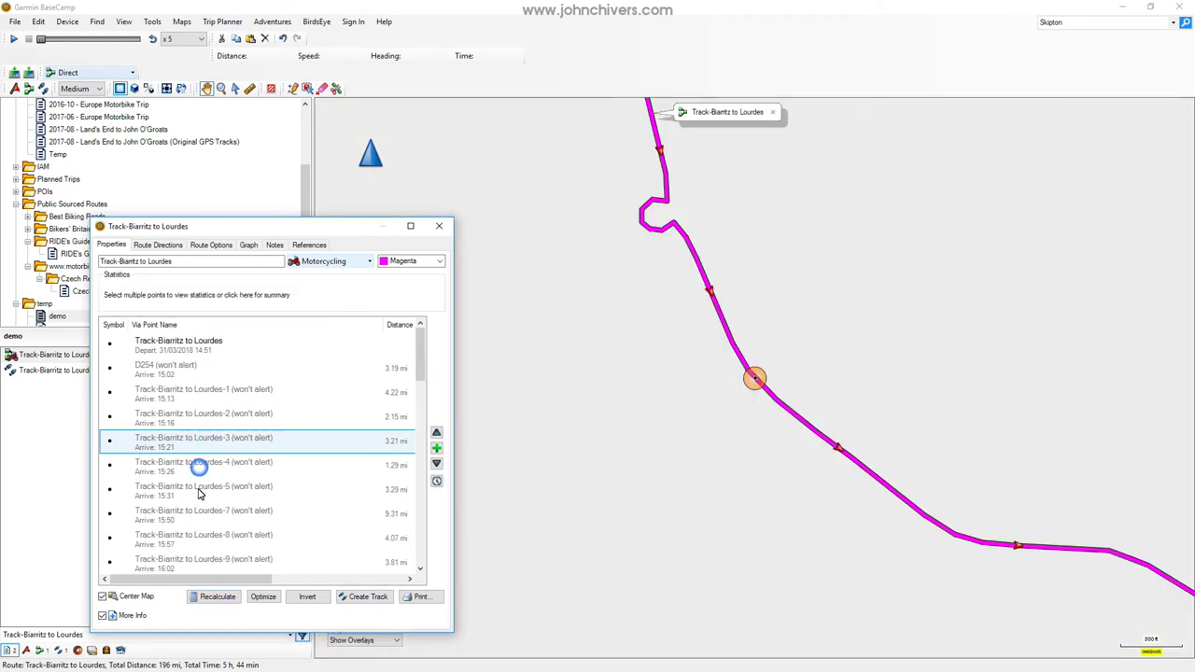
click(197, 466)
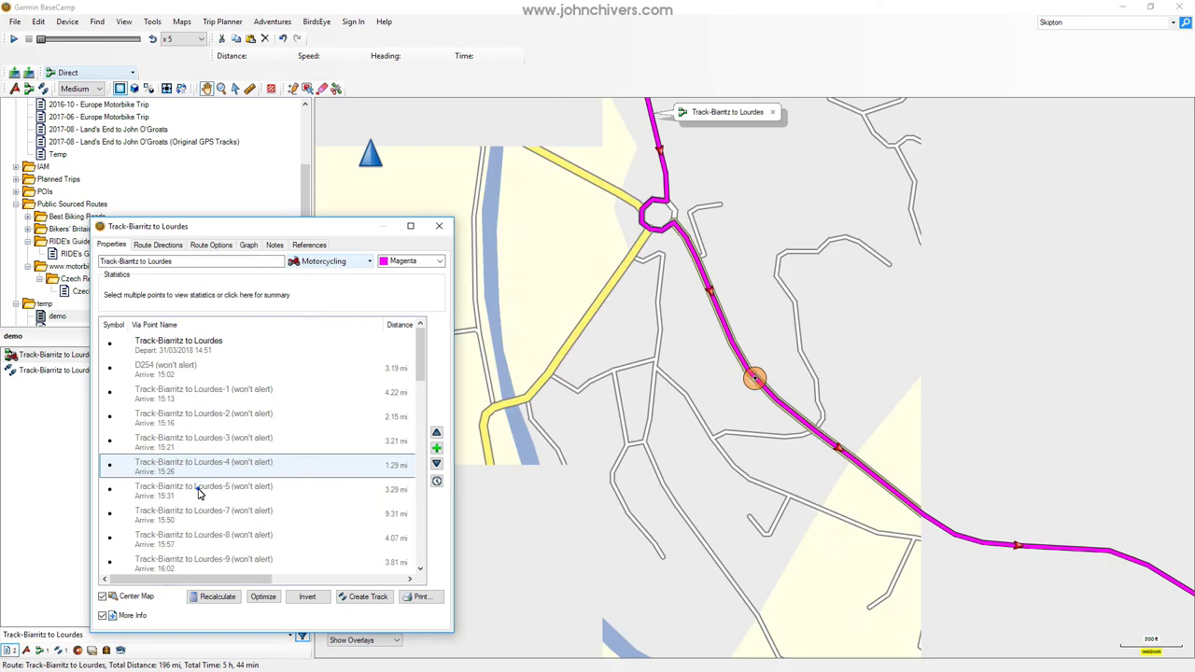
click(199, 492)
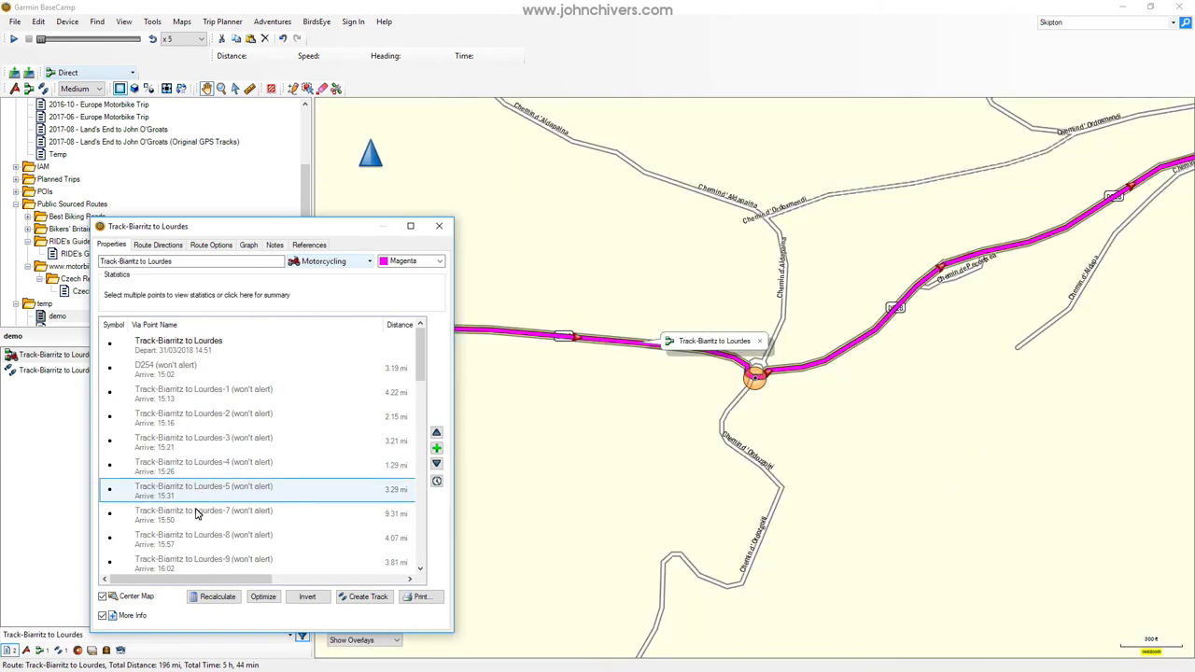
click(196, 514)
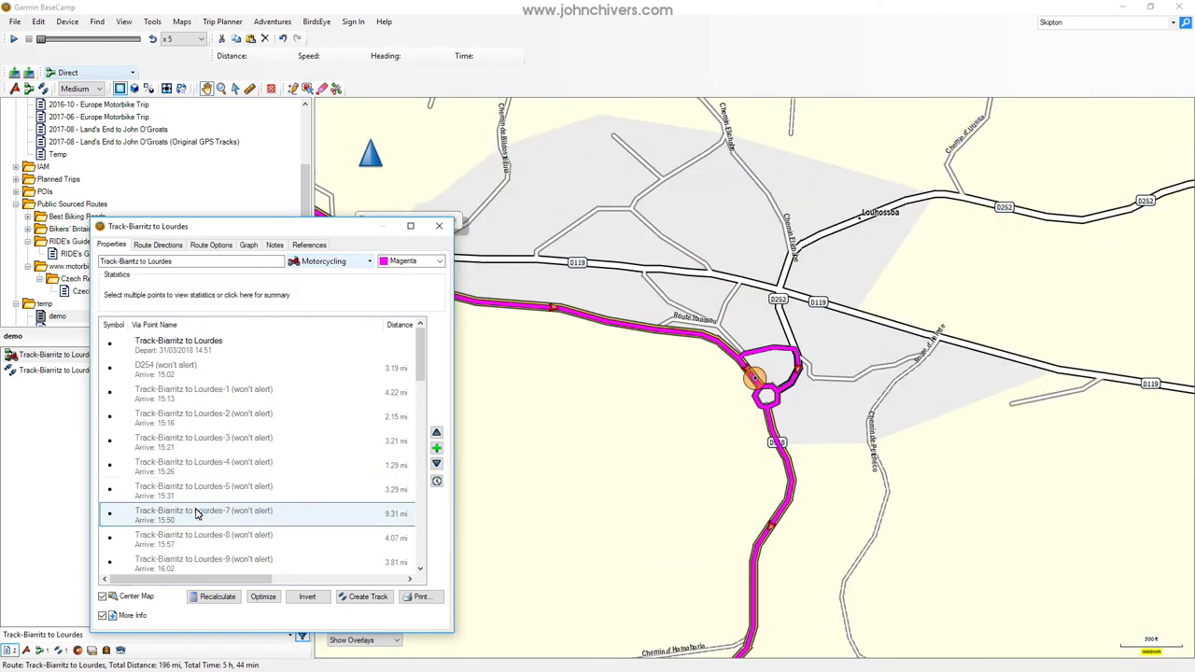
- Set the route's activity profile to Direct
right_click(196, 513)
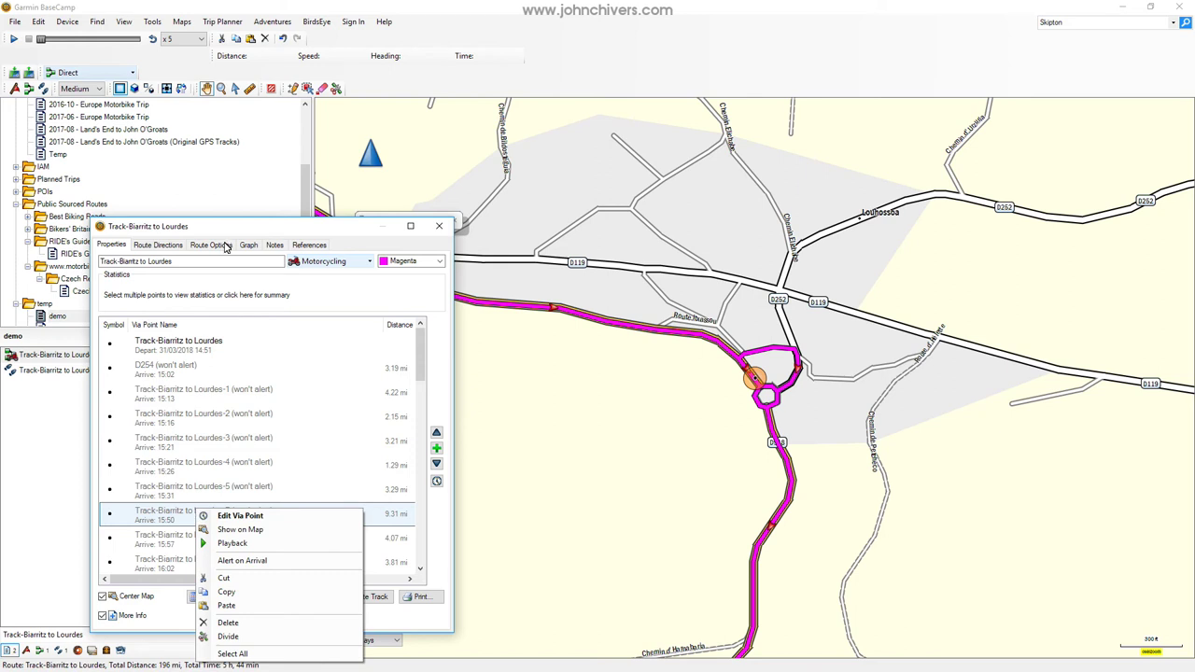
click(314, 263)
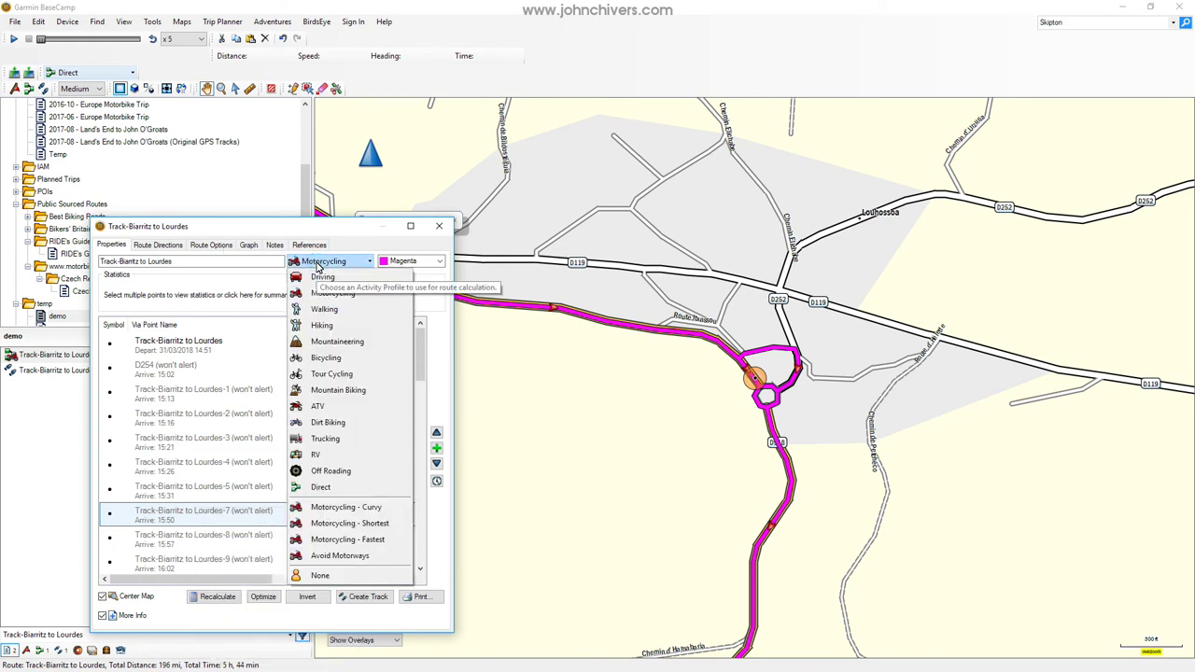
click(317, 263)
click(318, 264)
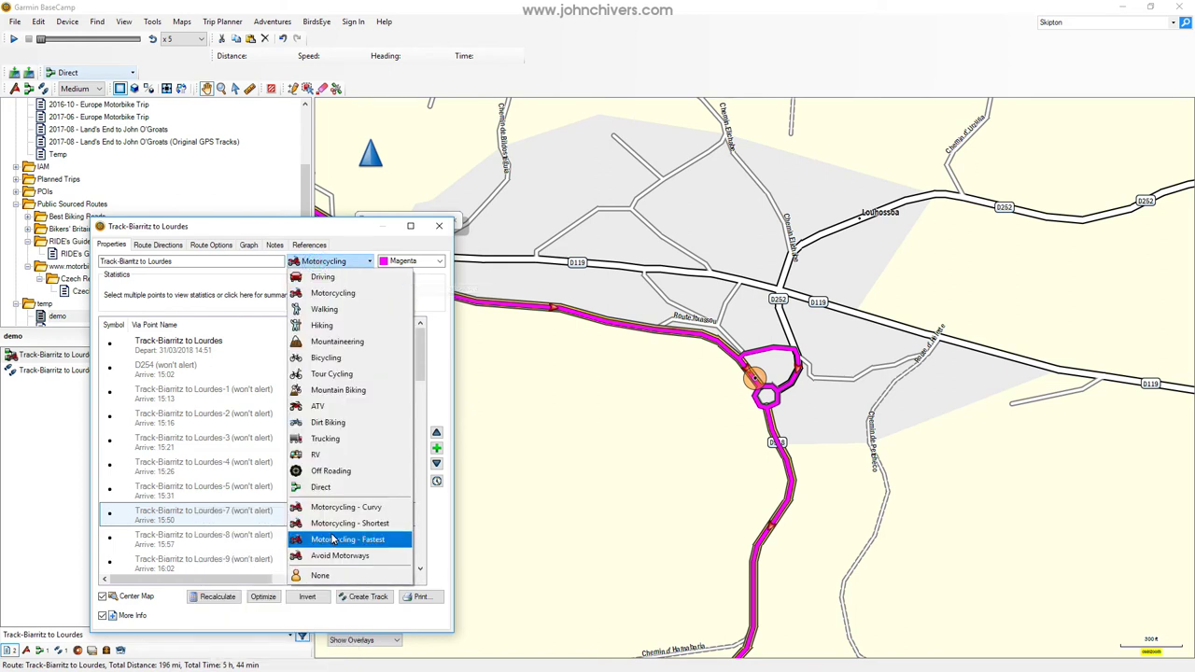
key(Escape)
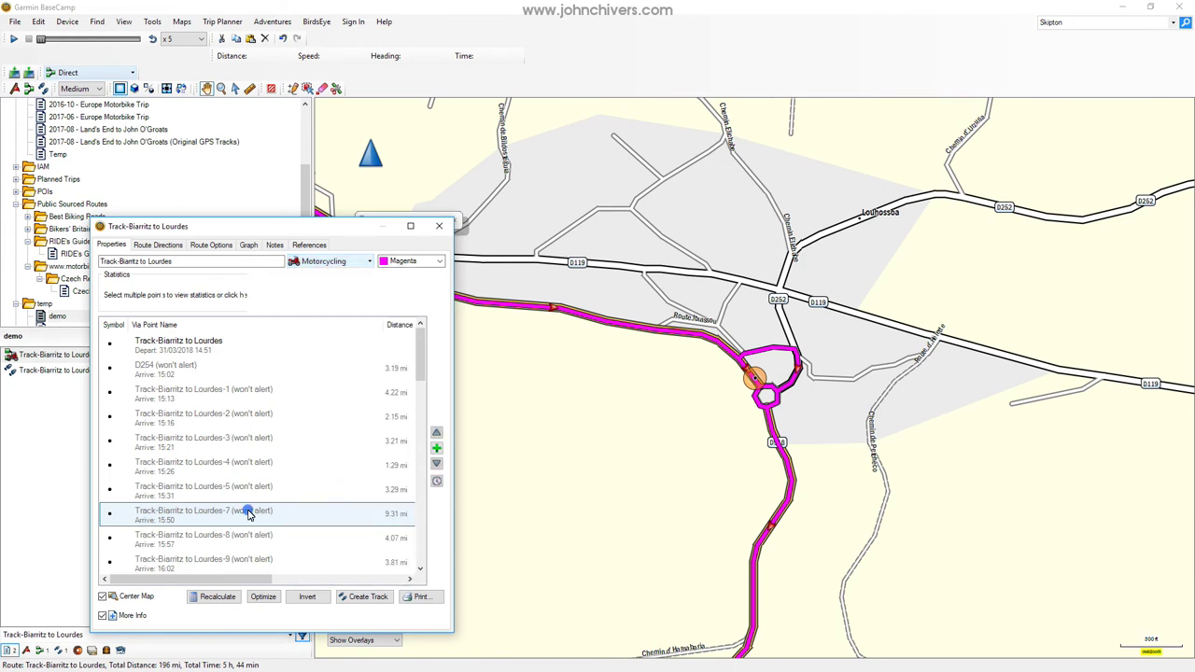
right_click(248, 513)
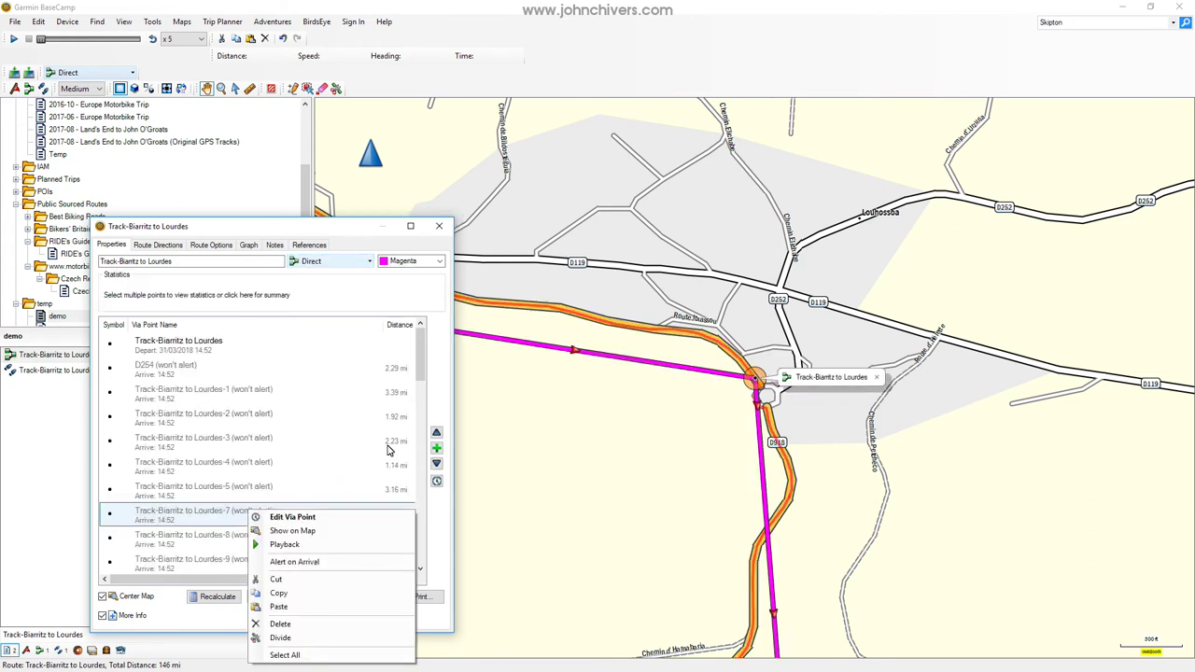
- Compare via points Track-Biarritz to Lourdes-8 to -14 with the underlying track, one after another on the map
click(419, 364)
scroll(419, 365, down, 2)
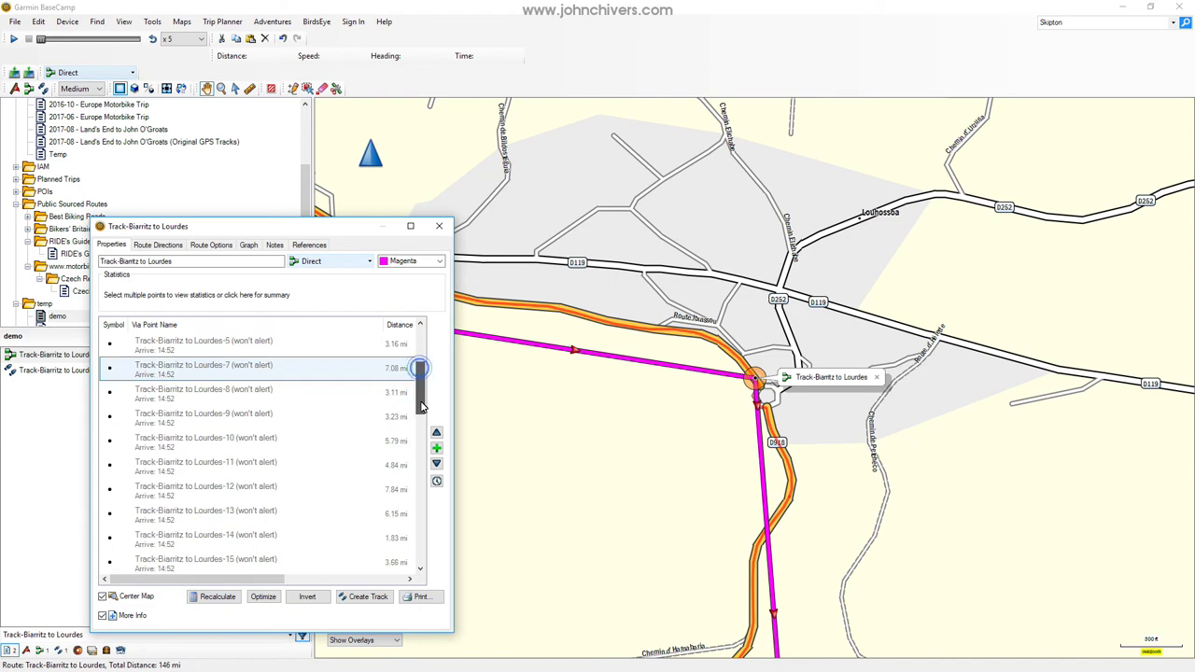
click(267, 393)
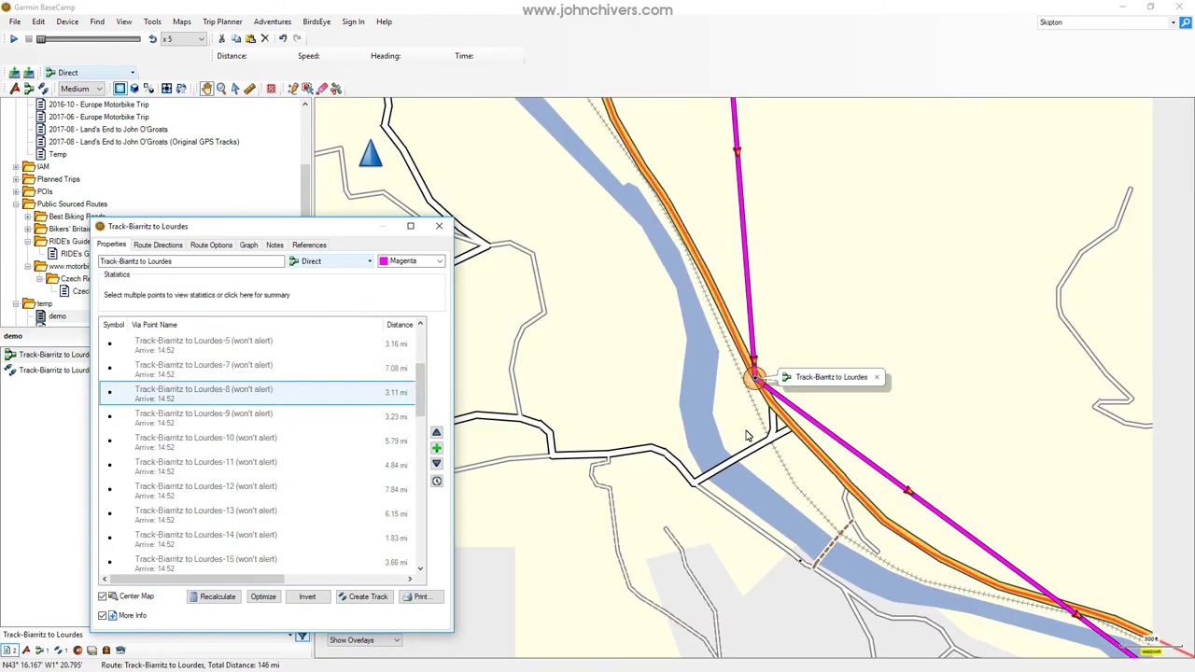
click(209, 421)
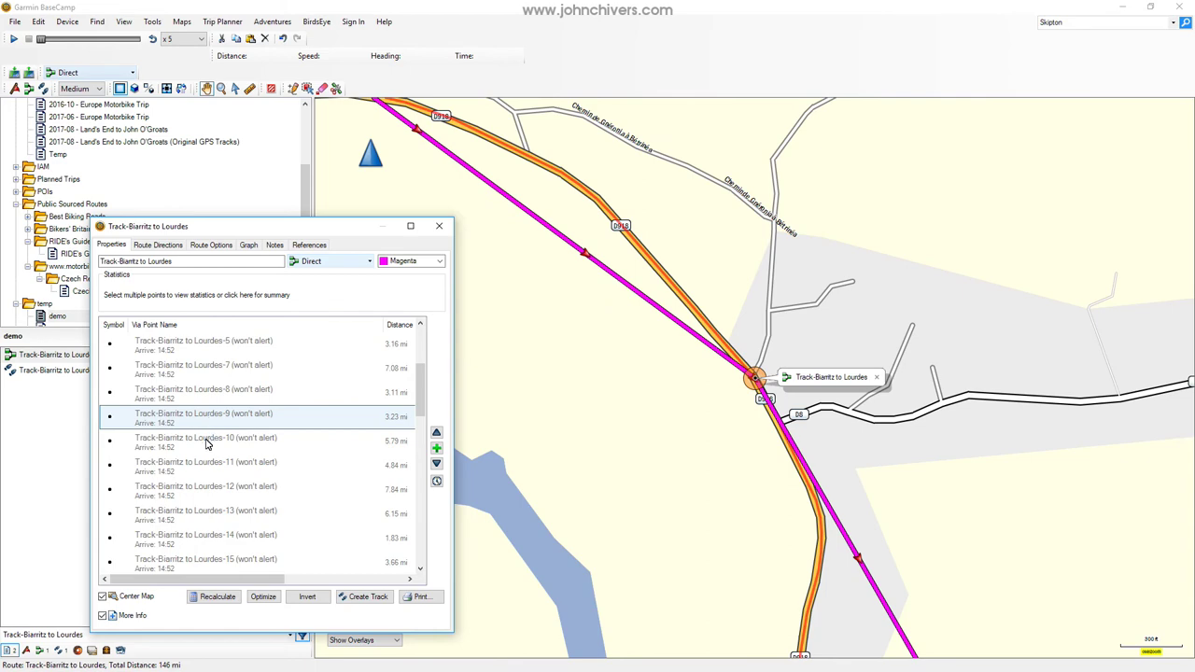
click(209, 441)
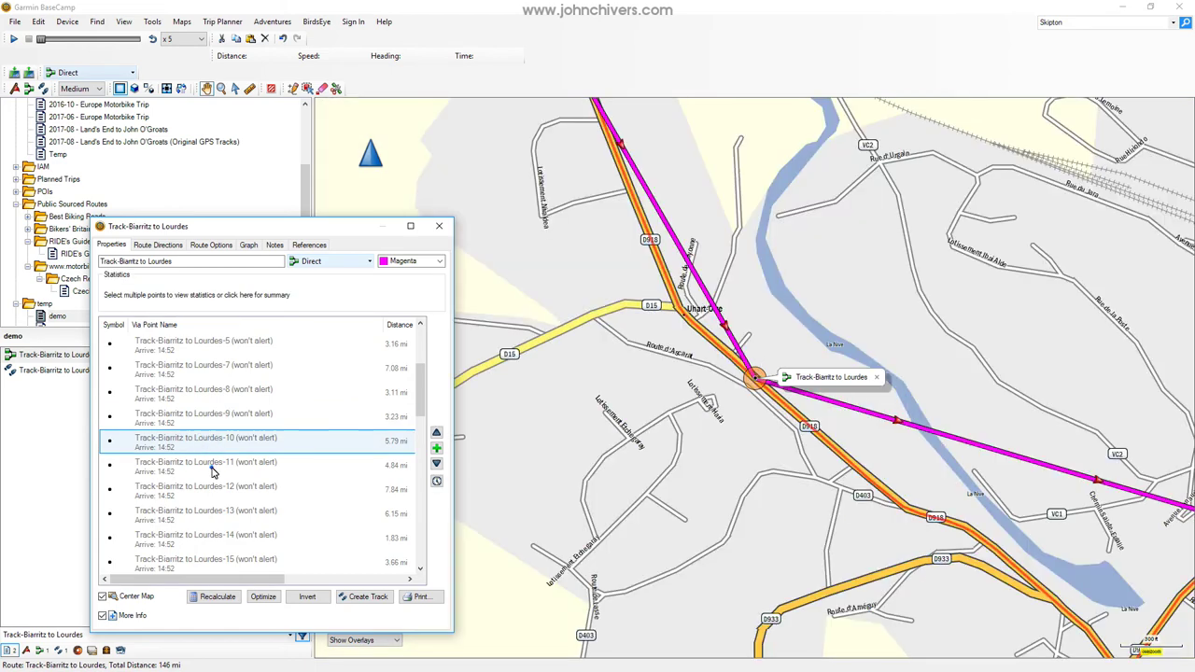
click(213, 470)
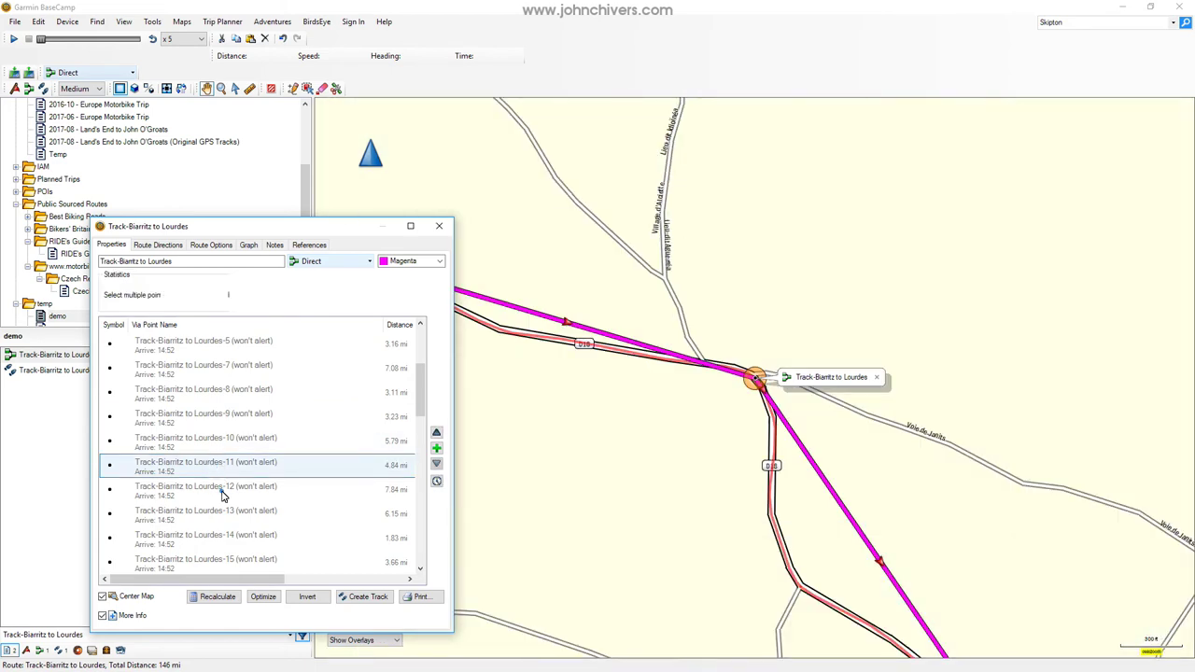
click(224, 489)
click(229, 513)
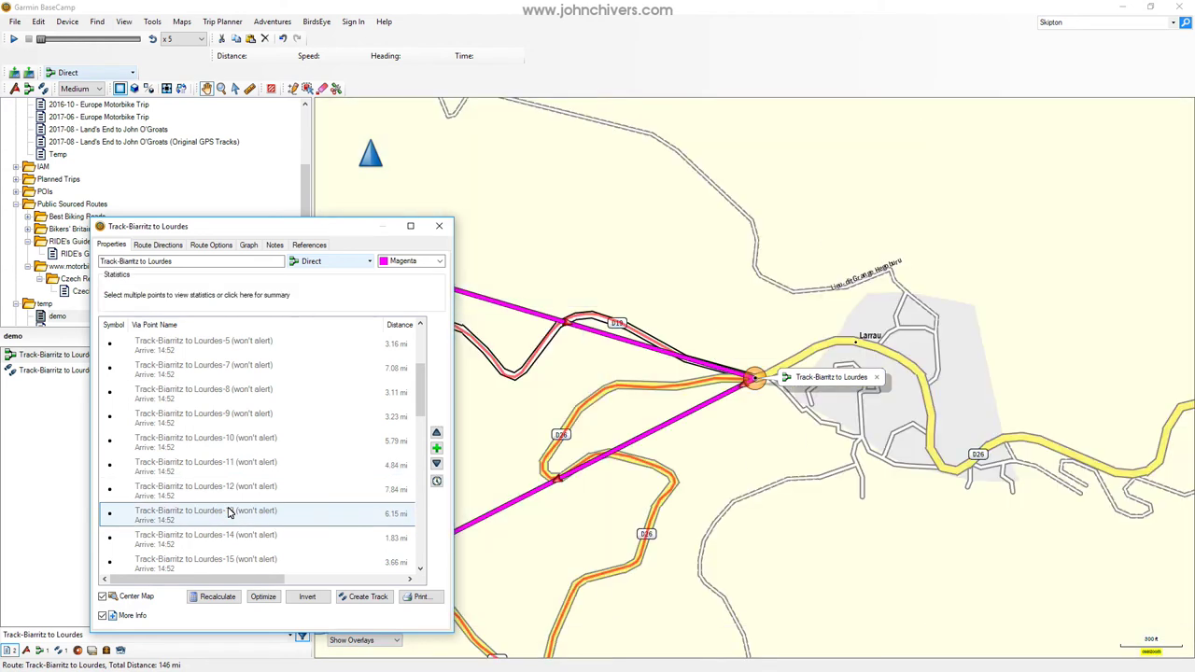
click(222, 538)
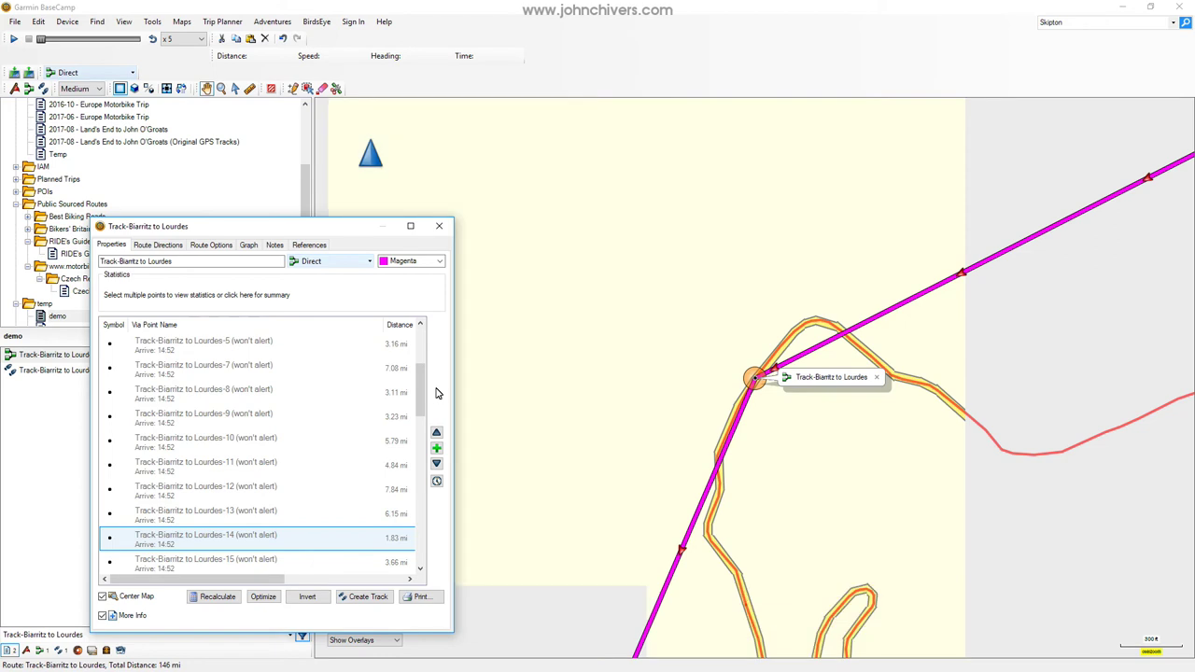
- Compare via points Track-Biarritz to Lourdes-15 to -19 with the underlying track, one after another on the map
scroll(421, 391, down, 2)
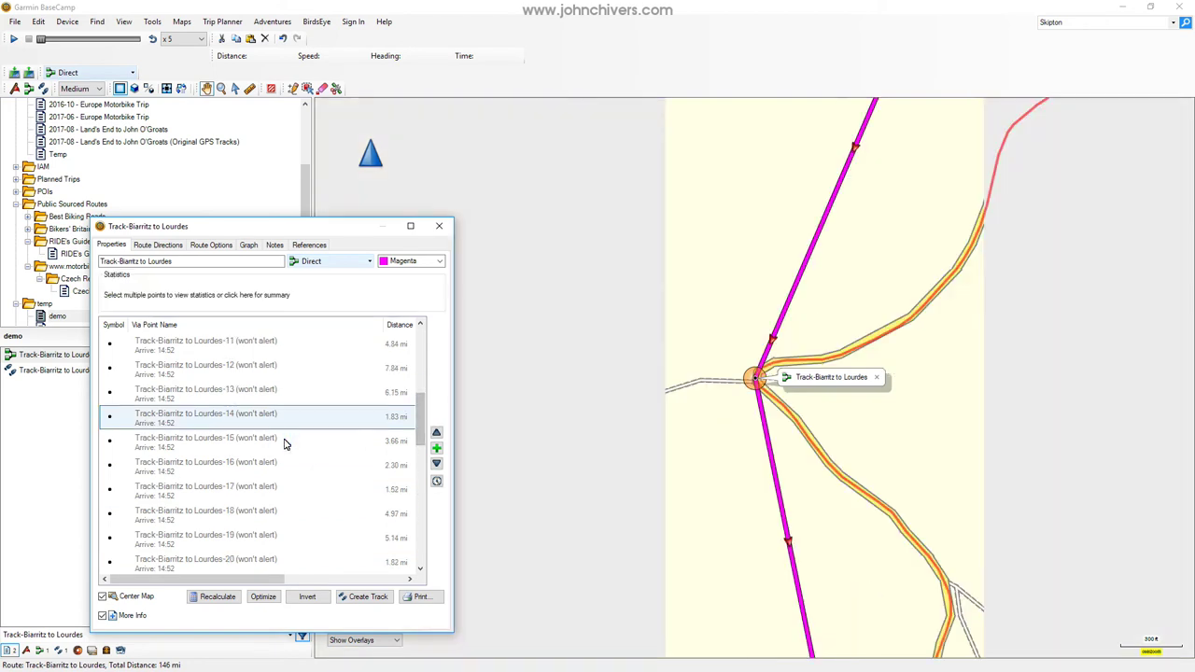
click(286, 445)
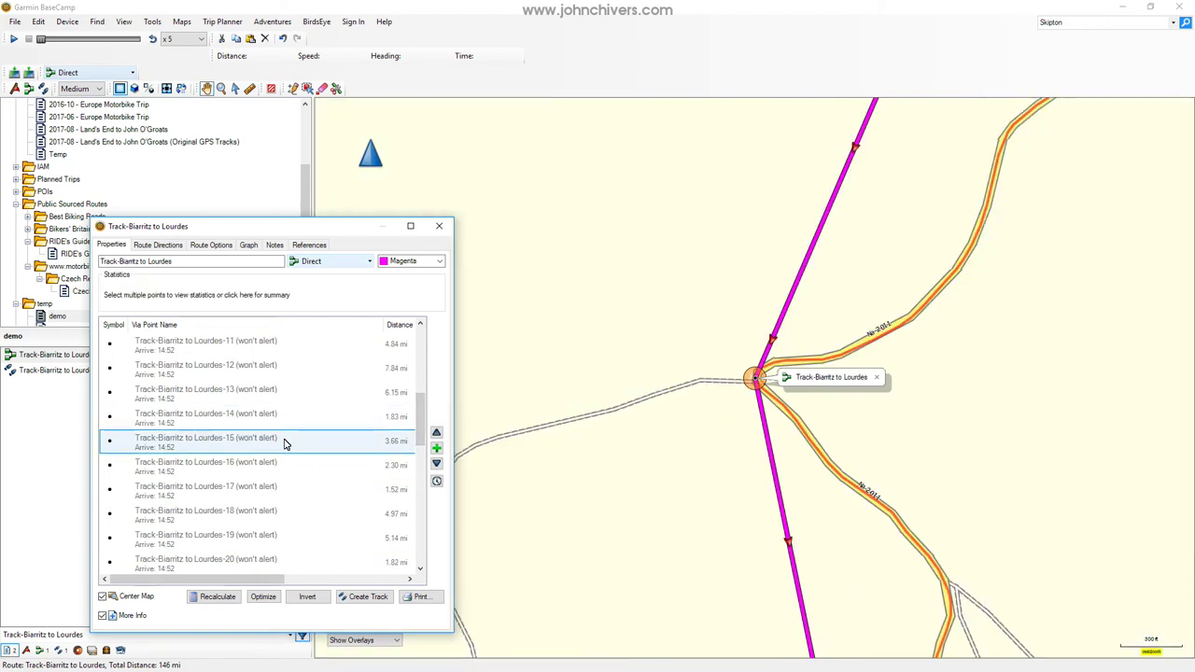
click(254, 469)
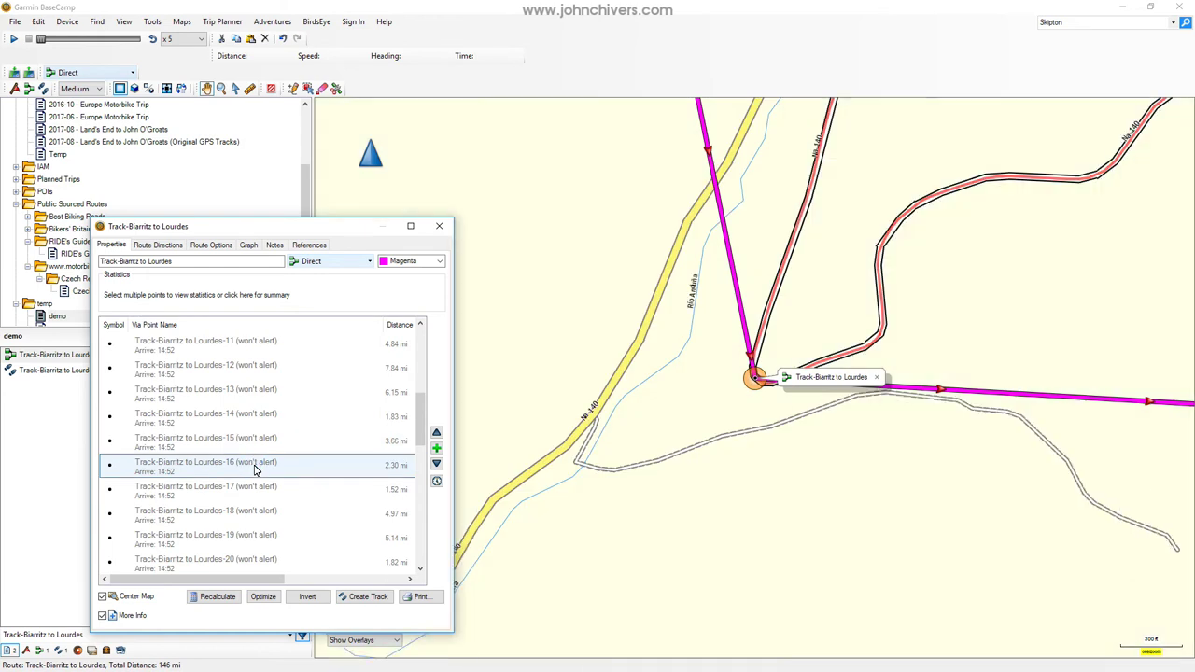
click(228, 491)
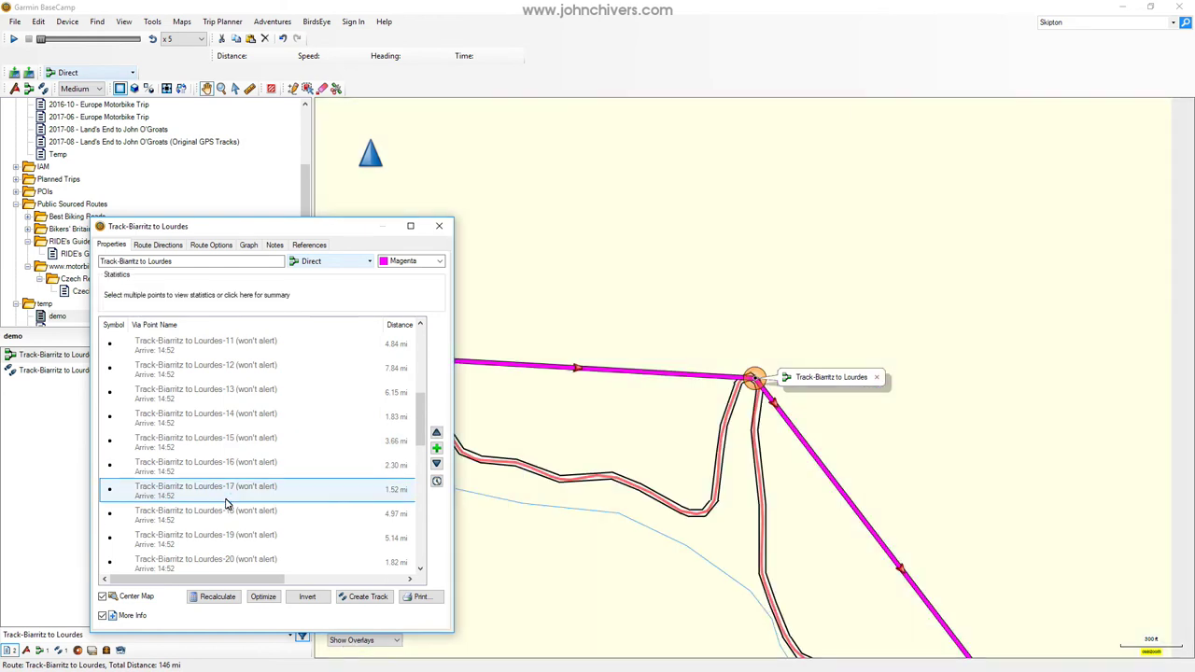
click(211, 525)
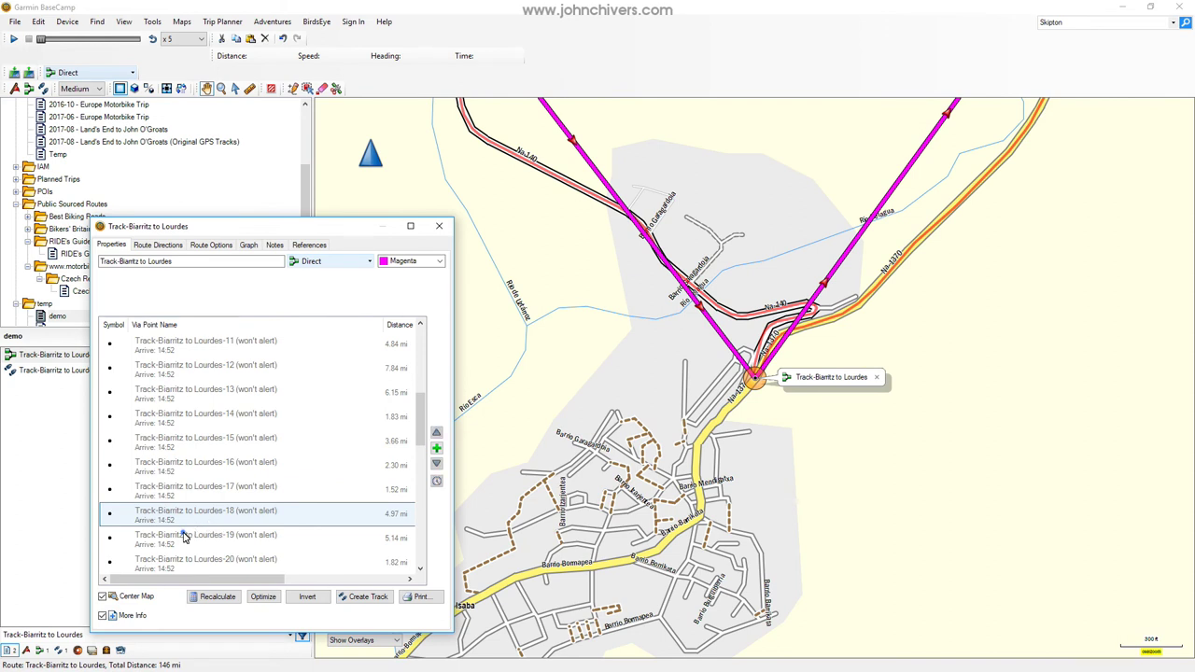
click(185, 538)
- Compare via points Track-Biarritz to Lourdes-20 to -26 with the underlying track, one after another on the map
drag(421, 414, 411, 460)
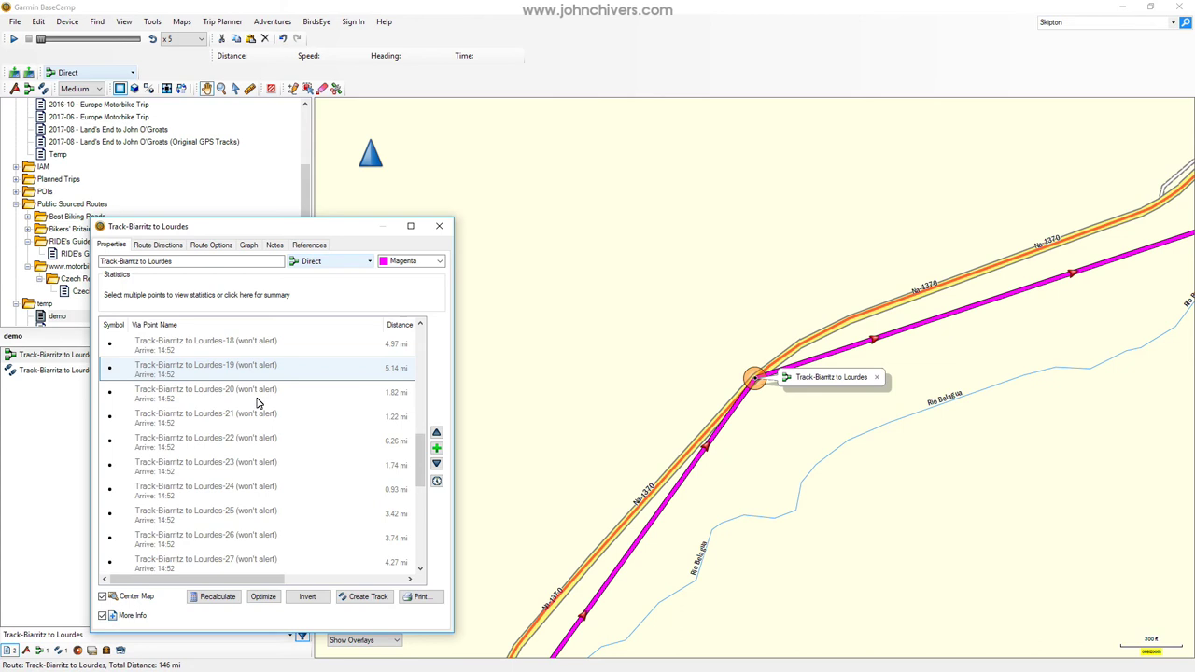
click(259, 402)
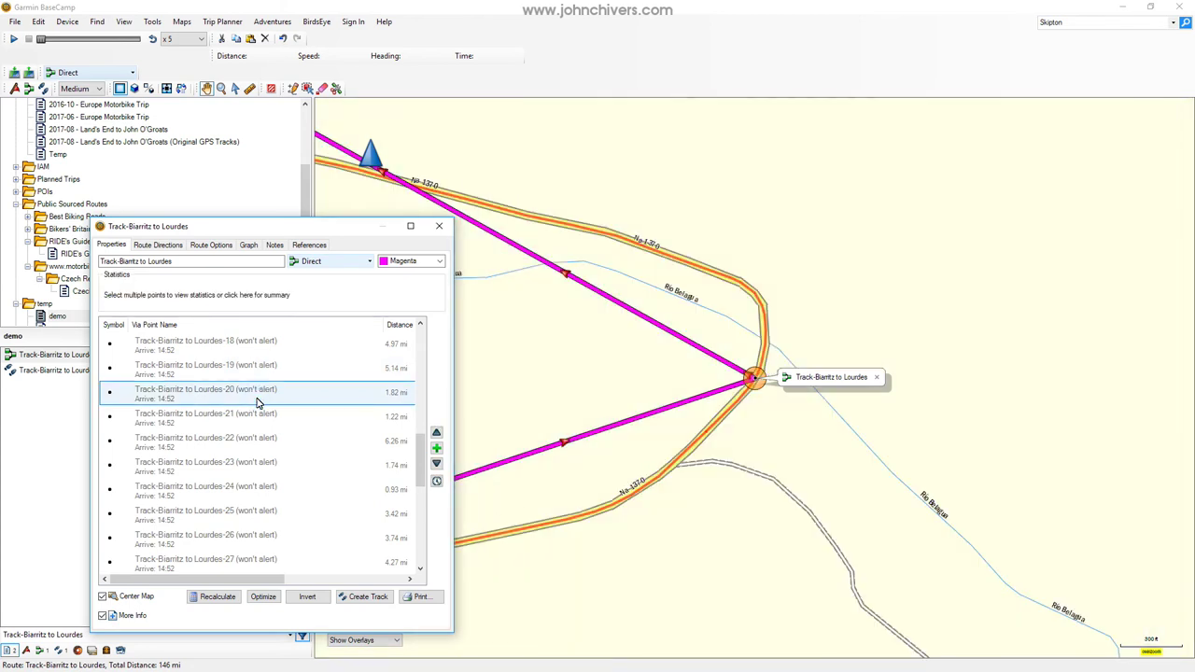
click(230, 423)
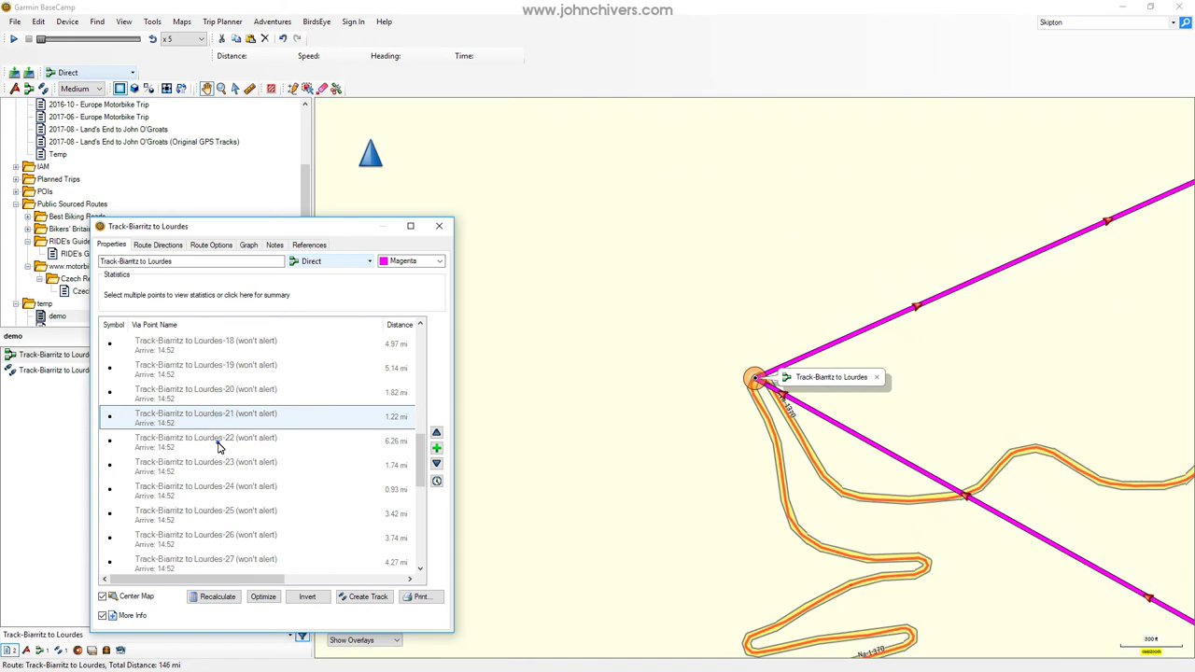
click(218, 447)
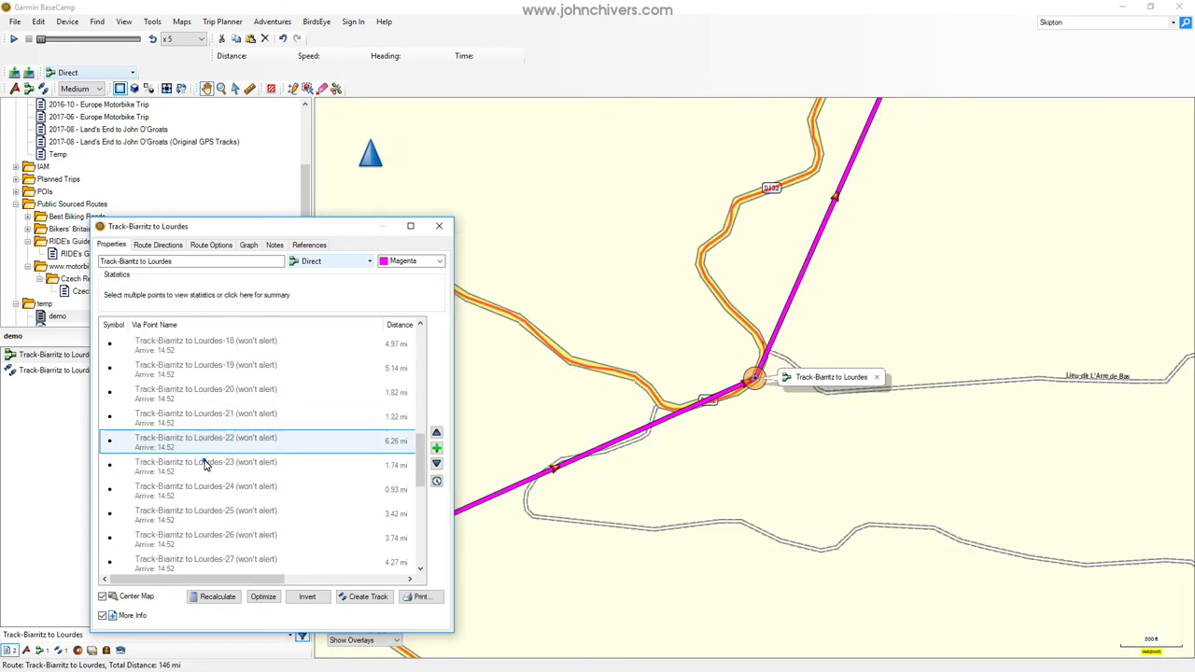
click(206, 465)
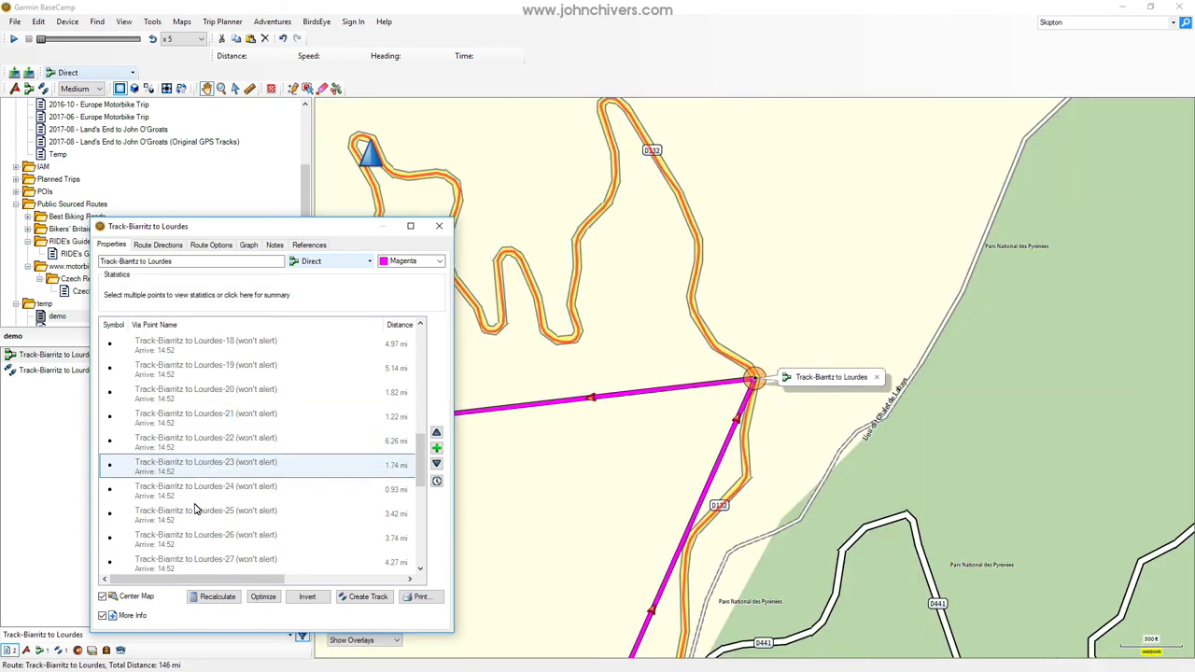
click(186, 492)
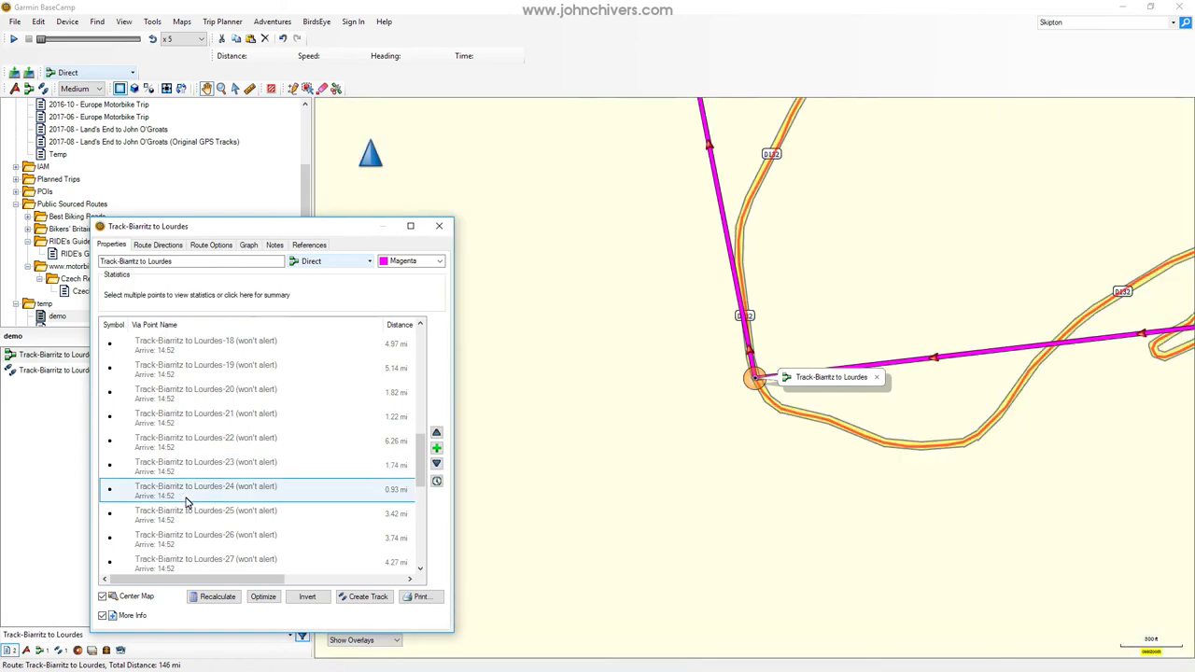
click(180, 512)
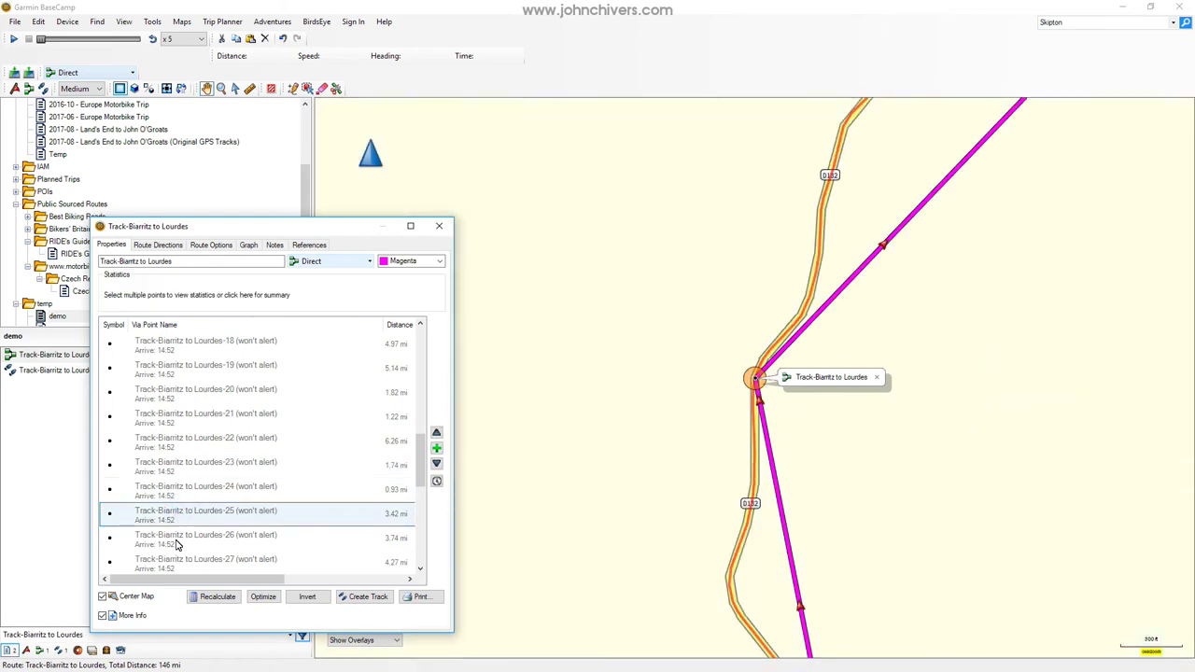
click(179, 540)
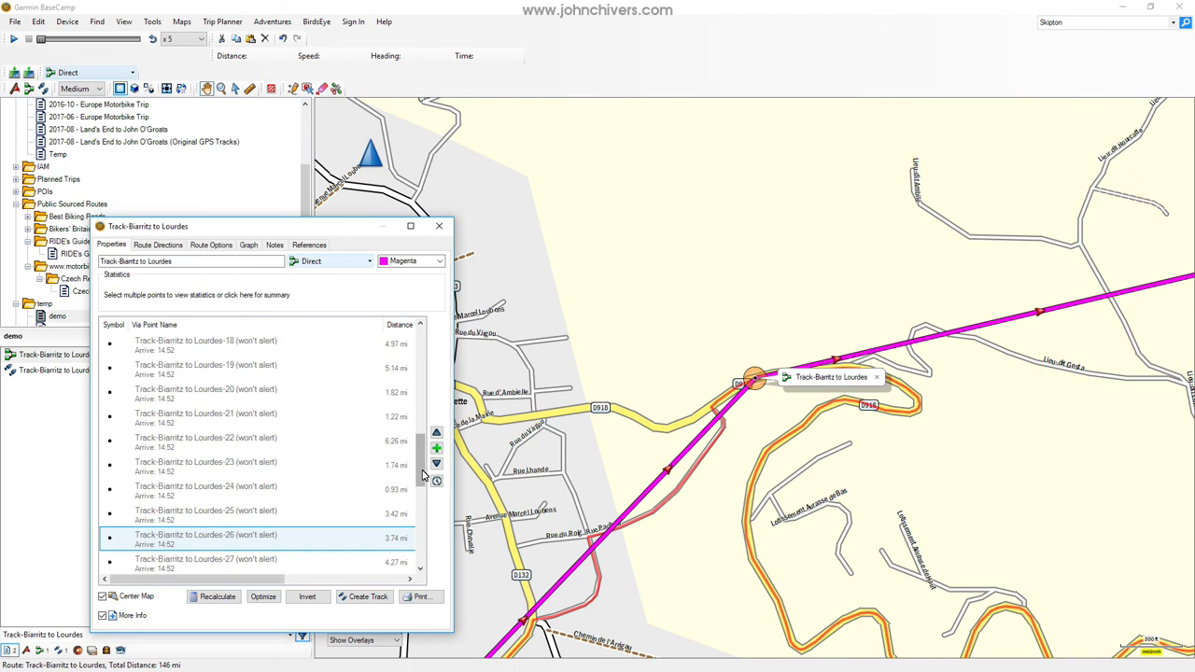
- Compare via points Track-Biarritz to Lourdes-27 to -34 with the underlying track, one after another on the map
scroll(422, 476, down, 2)
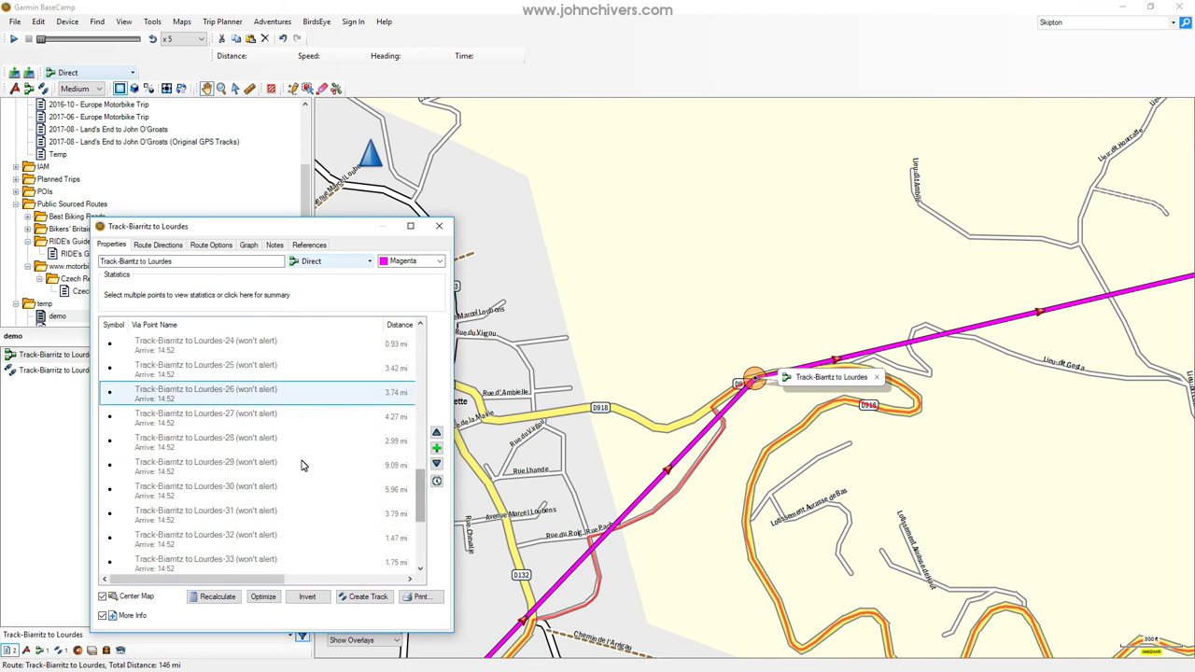
click(248, 420)
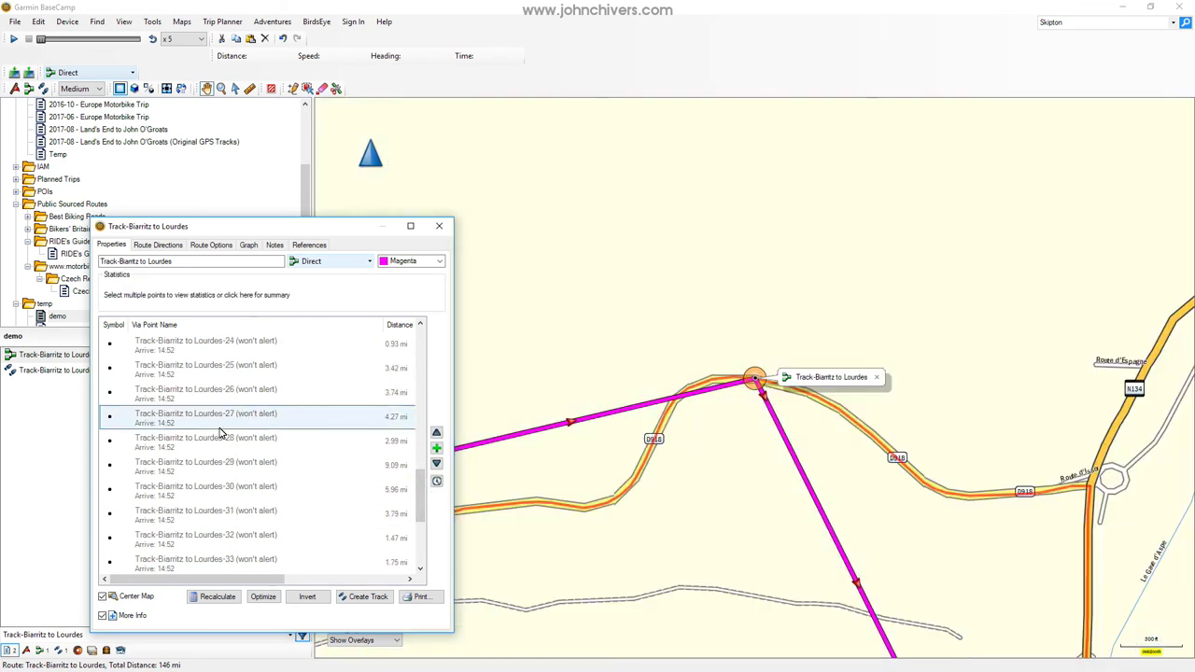
click(209, 445)
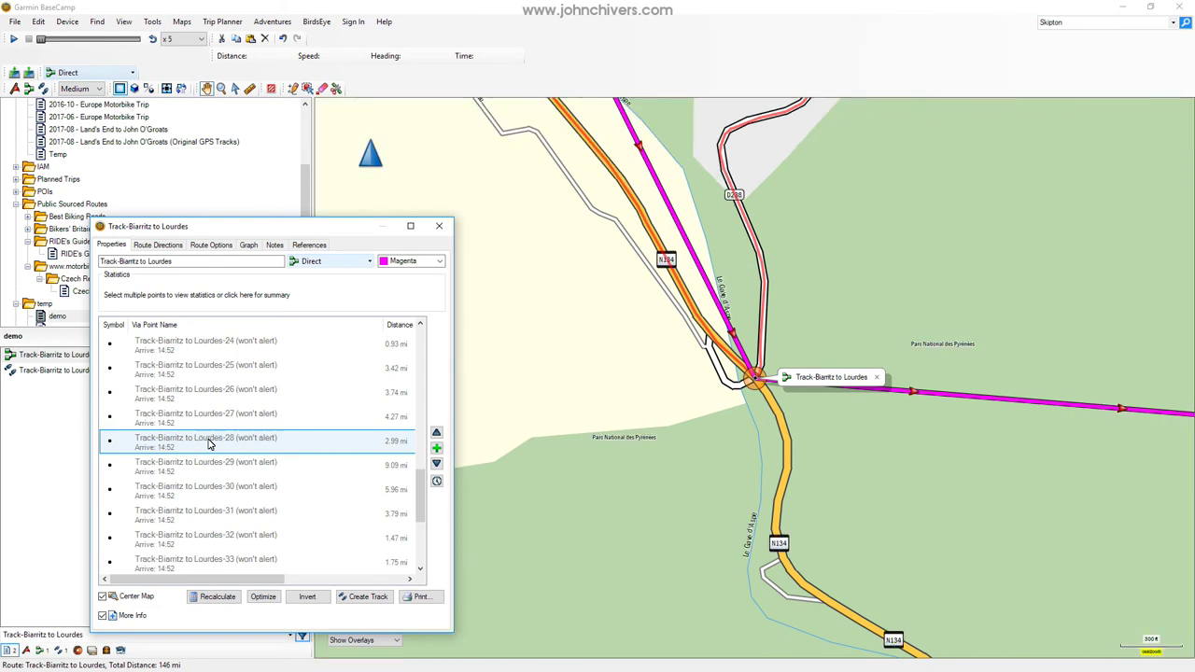
click(181, 466)
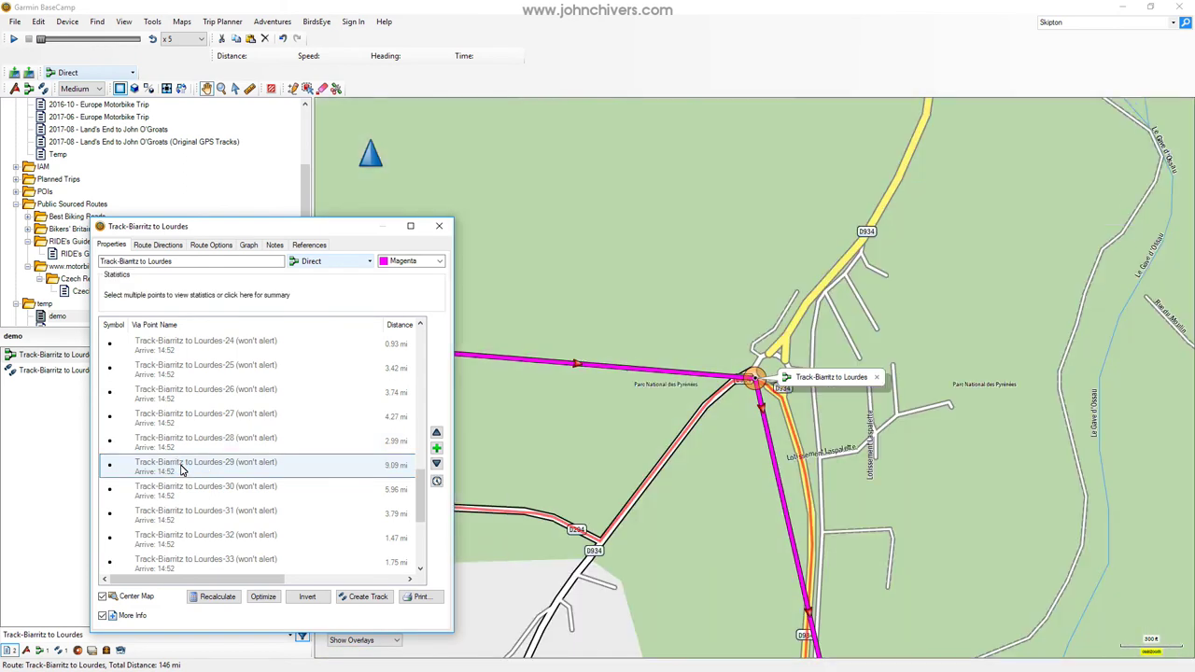
click(183, 495)
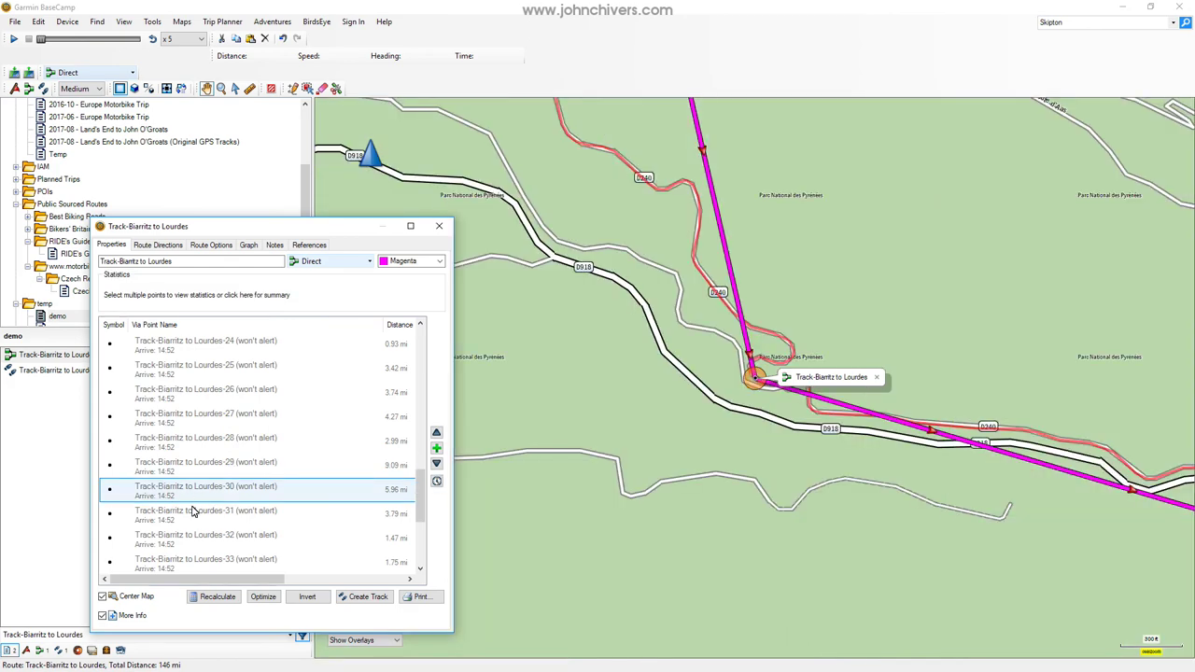
click(191, 513)
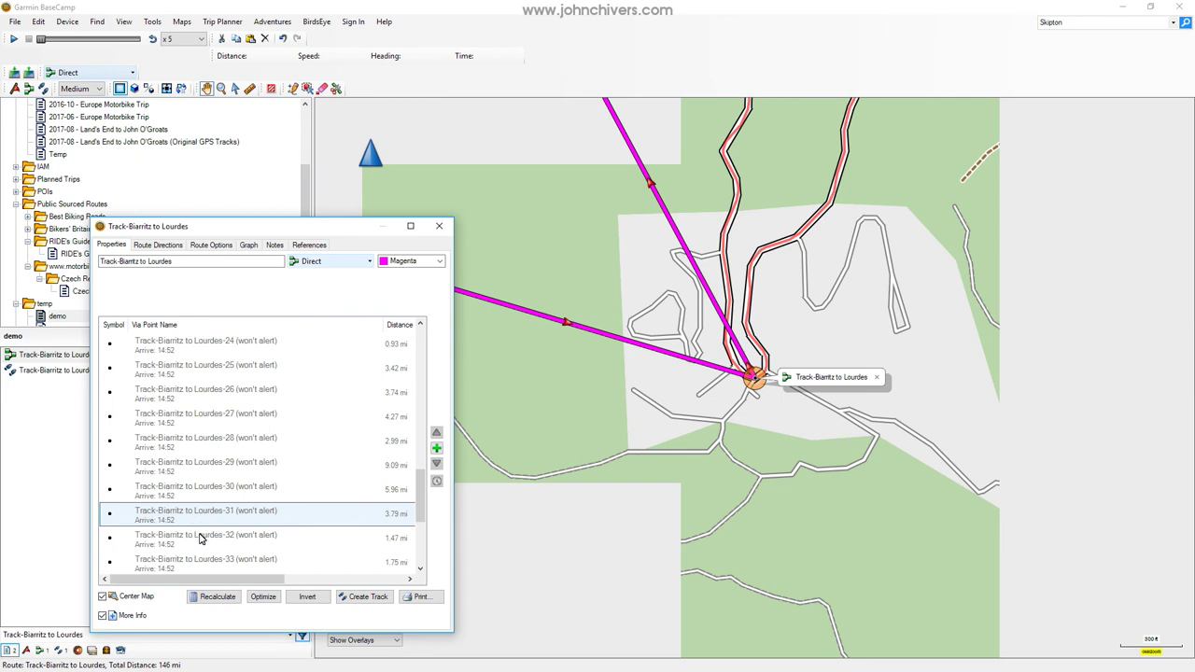
click(199, 538)
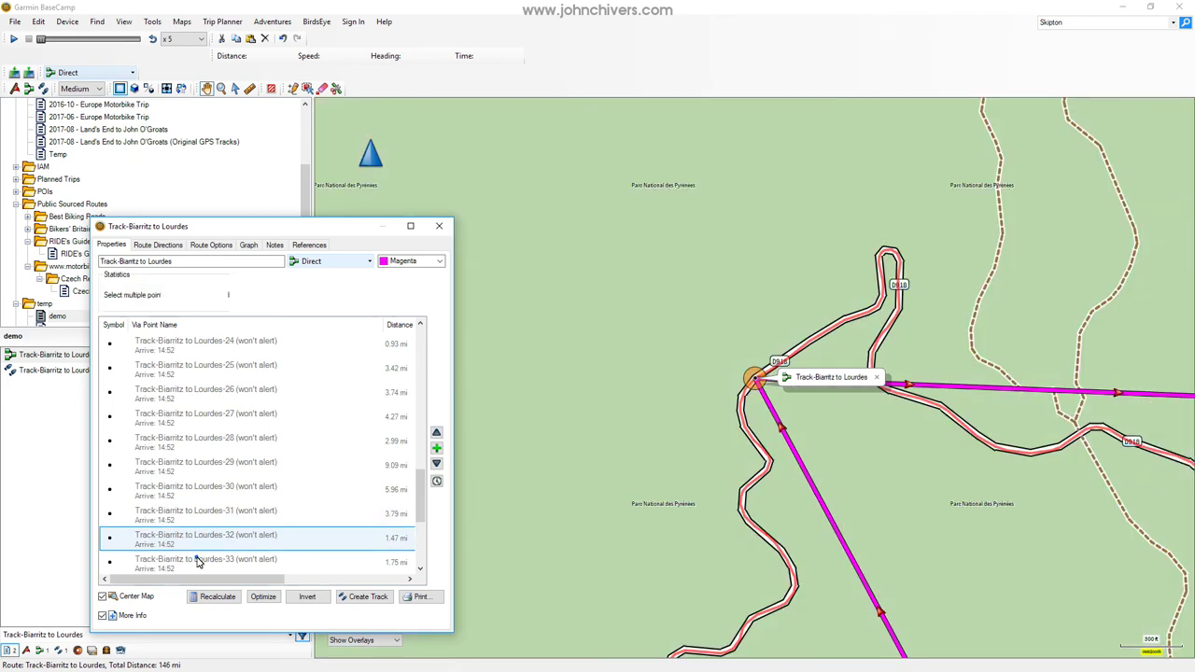
click(197, 560)
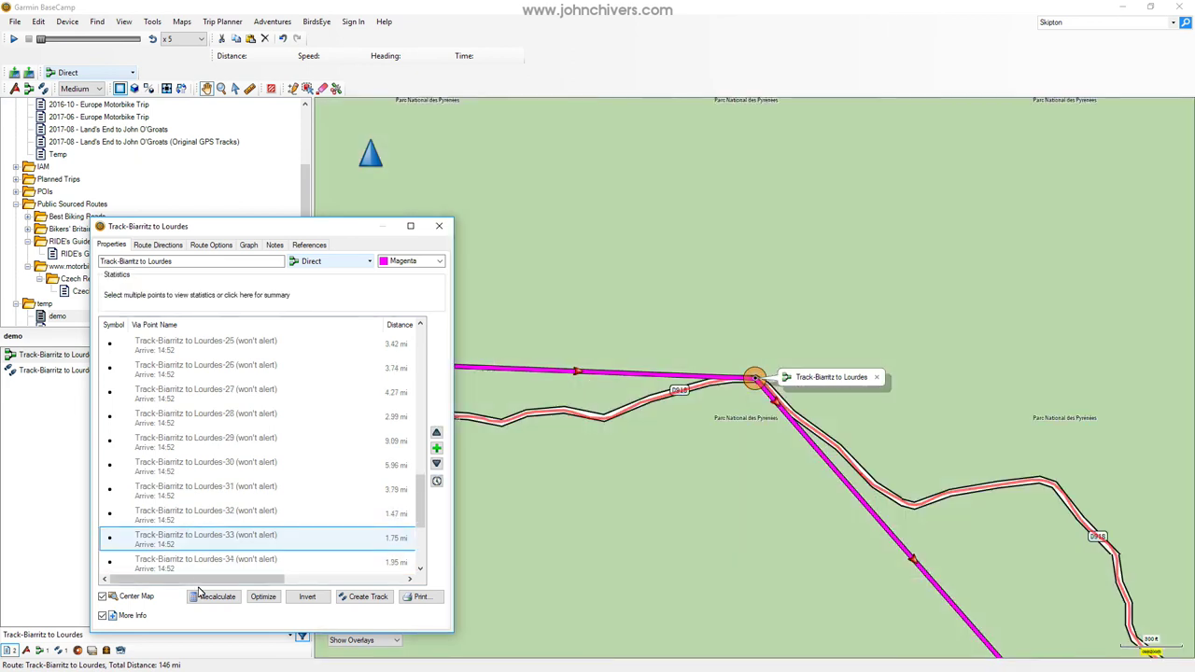
click(188, 566)
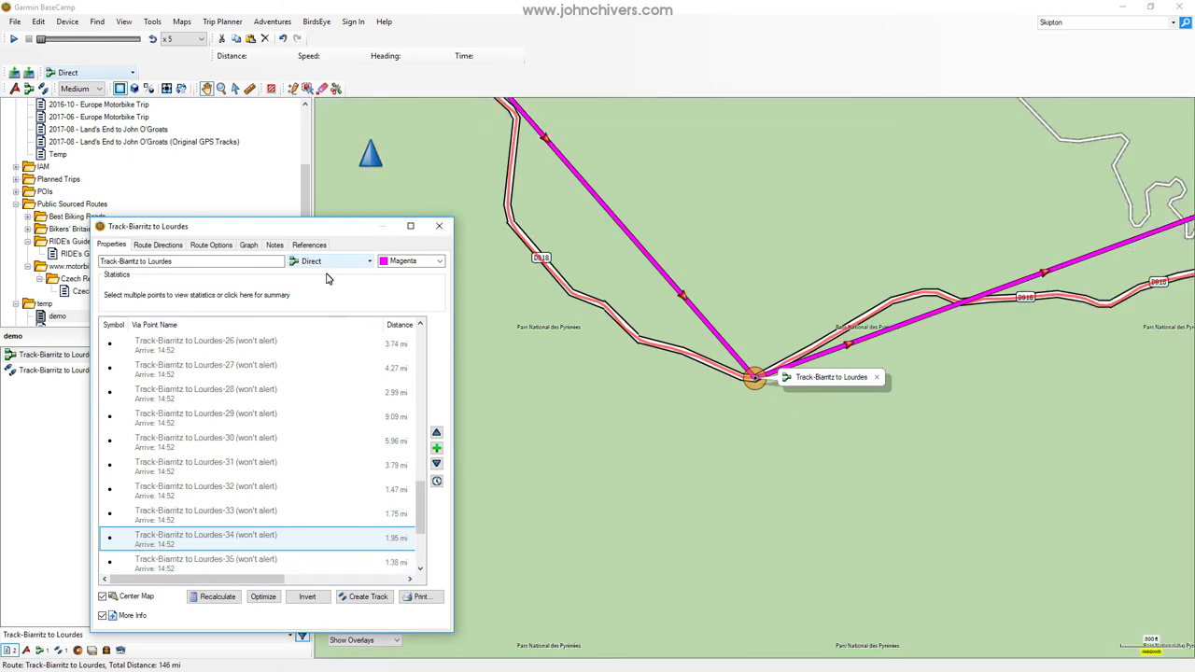
- Set the route's activity profile back to Motorcycling, look through the recalculated via point list and close the route's properties
click(322, 262)
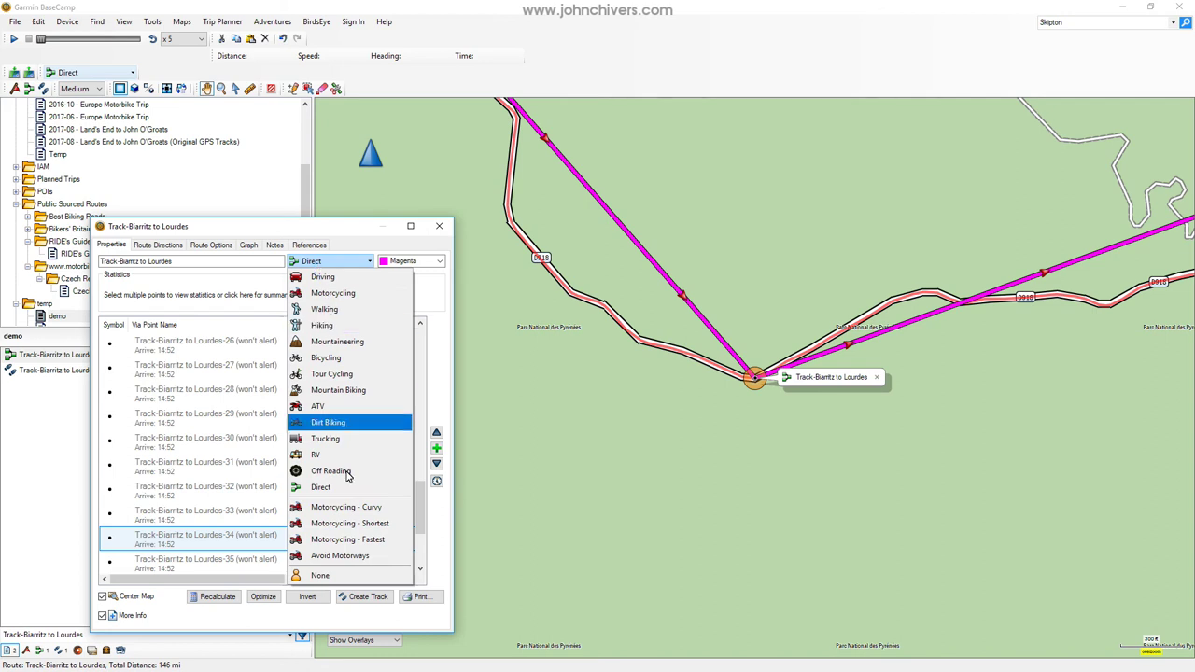
click(354, 294)
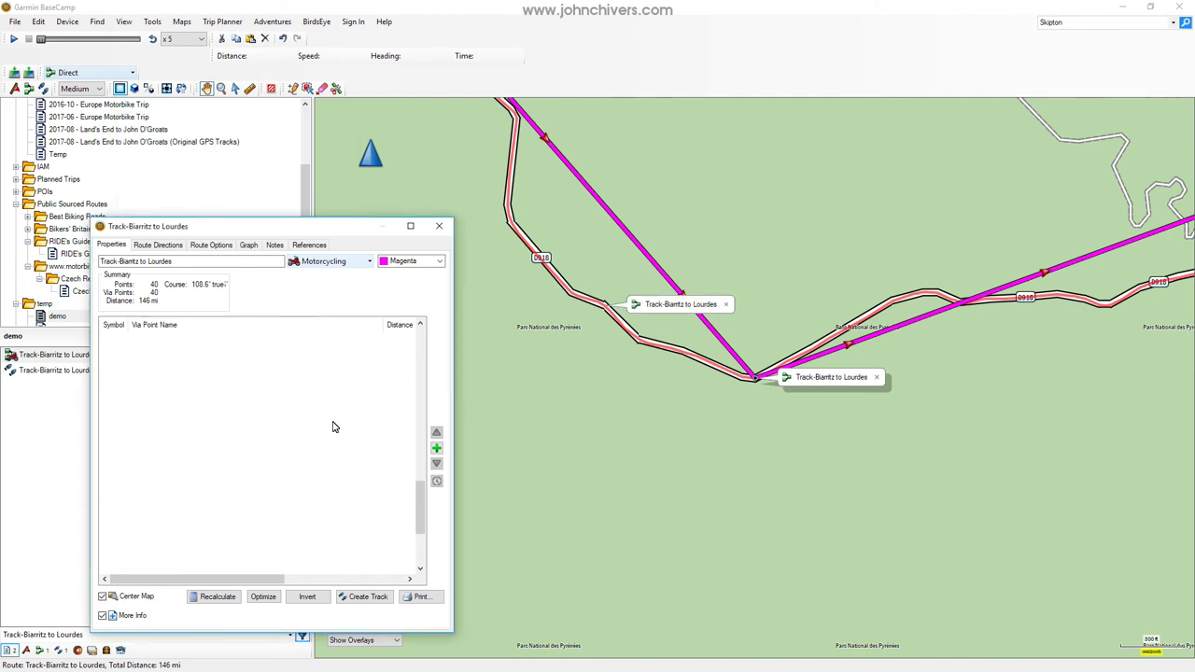
drag(420, 509, 439, 350)
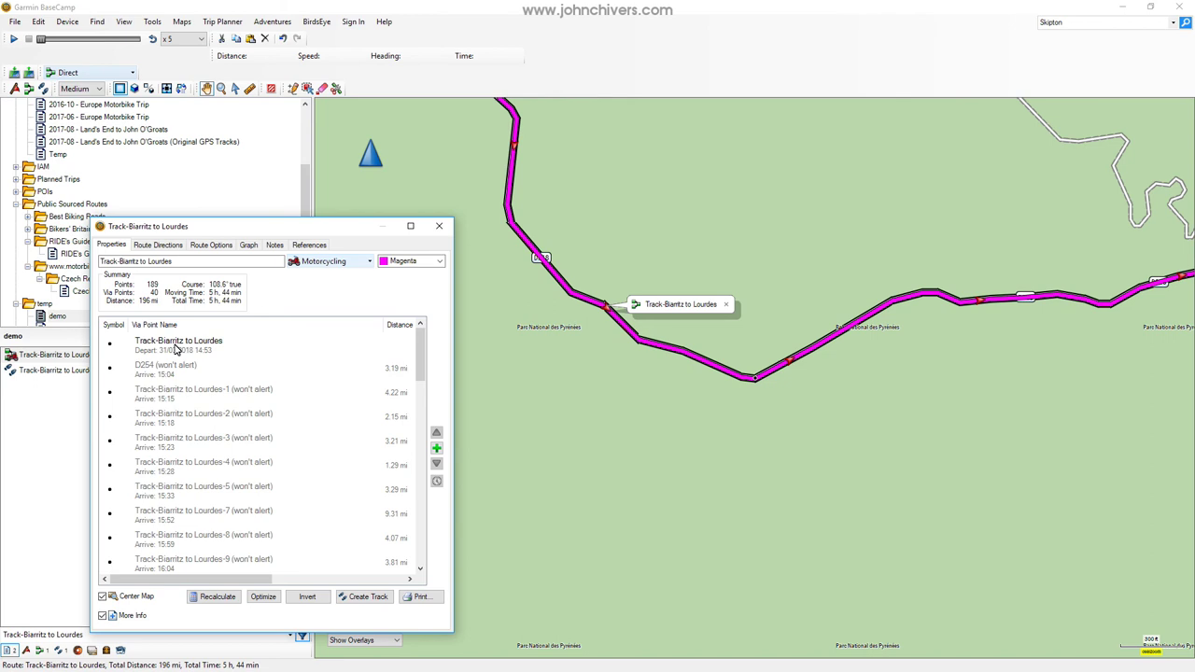
mouse_move(423, 362)
mouse_down()
mouse_move(421, 397)
mouse_move(421, 350)
mouse_up()
drag(421, 350, 421, 362)
click(439, 226)
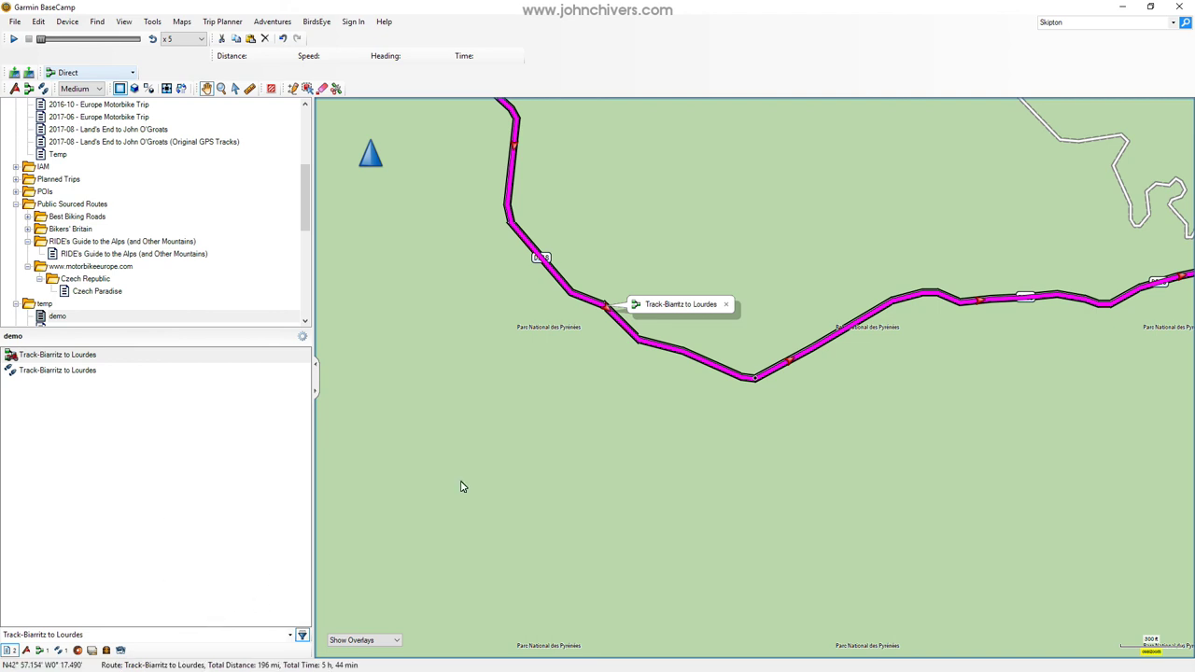
- Examine the whole Biarritz to Lourdes route on the map for places where it departs from the original track
drag(462, 486, 458, 555)
scroll(458, 557, down, 4)
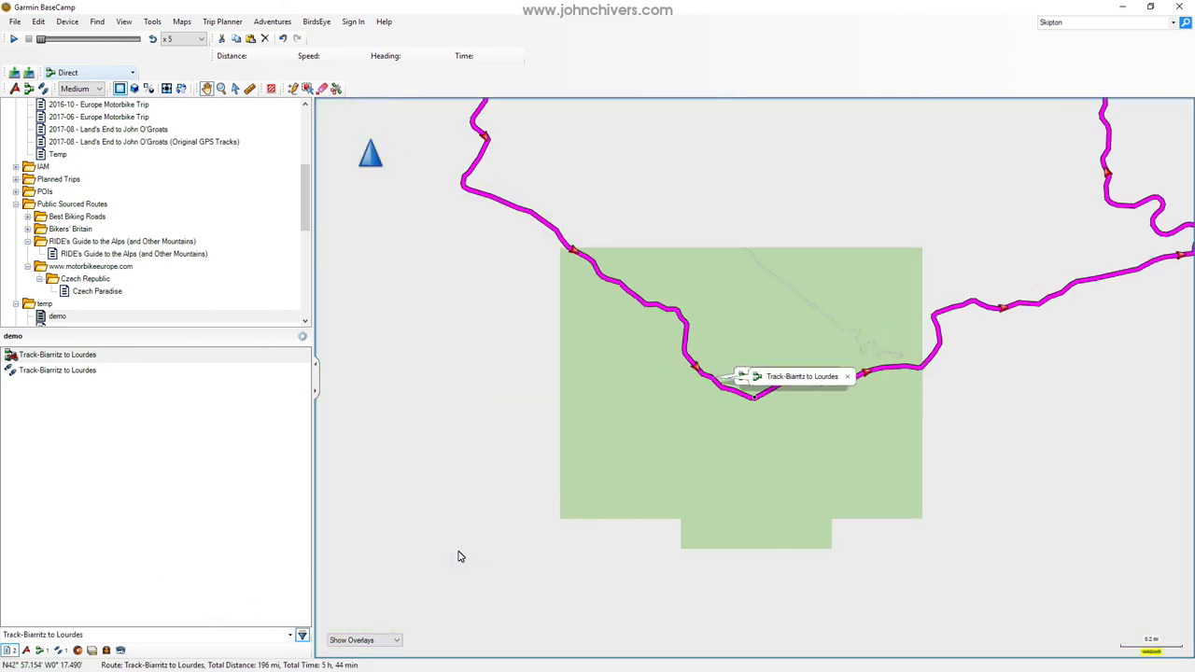
scroll(459, 556, down, 2)
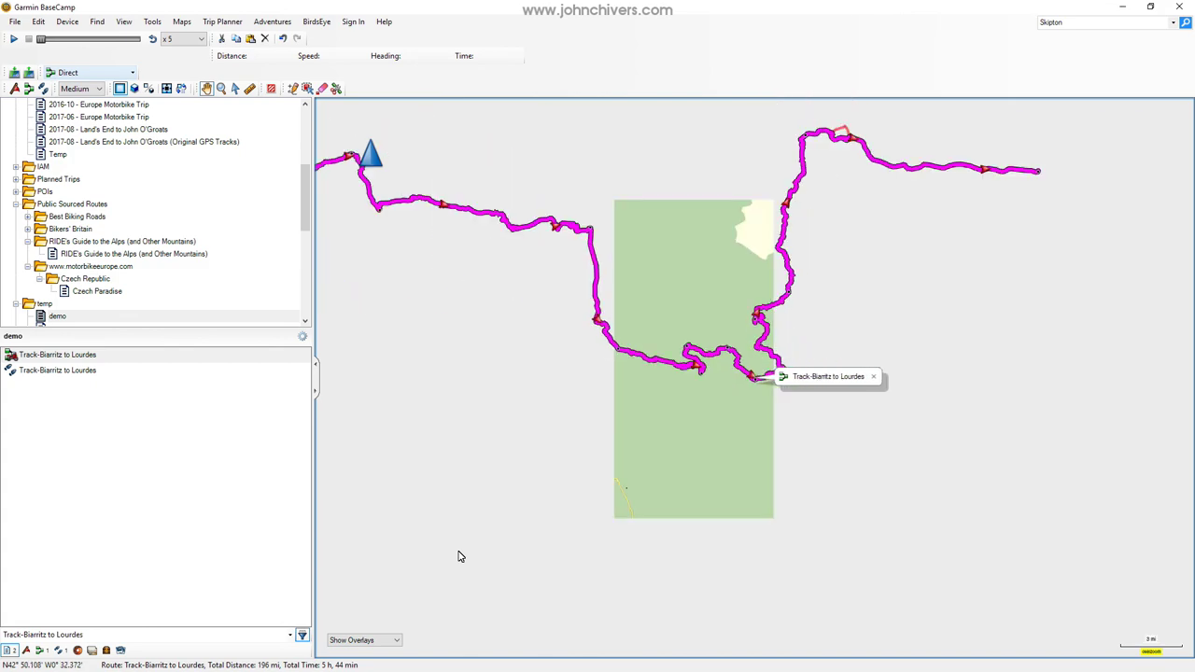
drag(676, 195, 805, 324)
scroll(805, 324, down, 2)
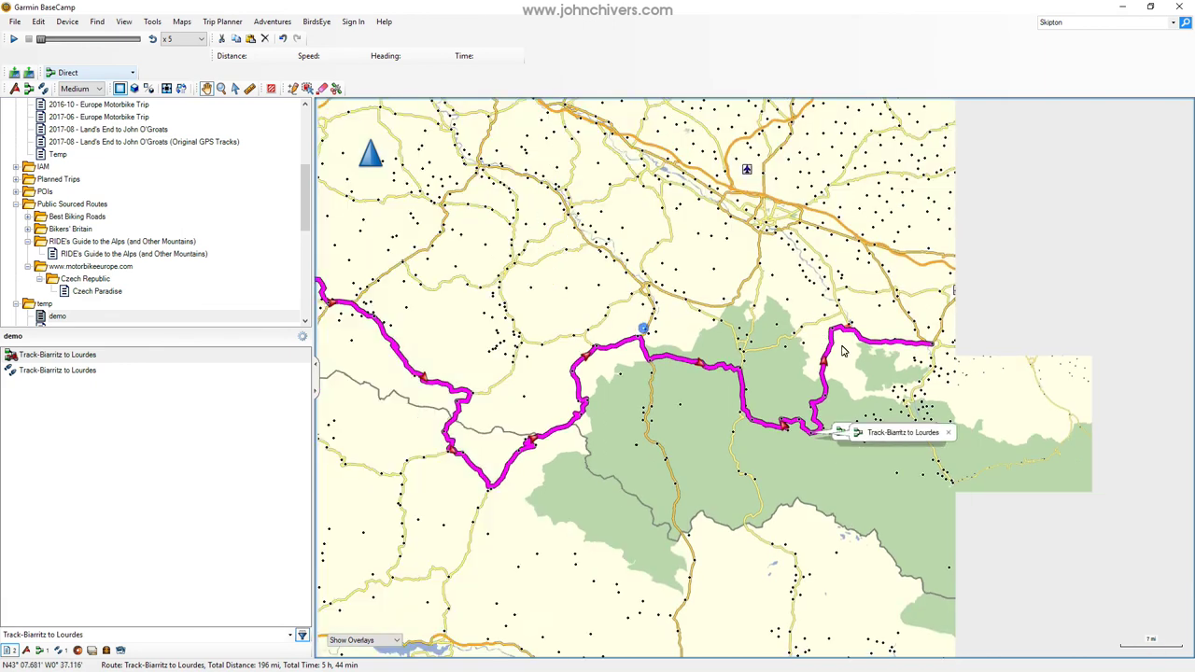
drag(643, 333, 845, 352)
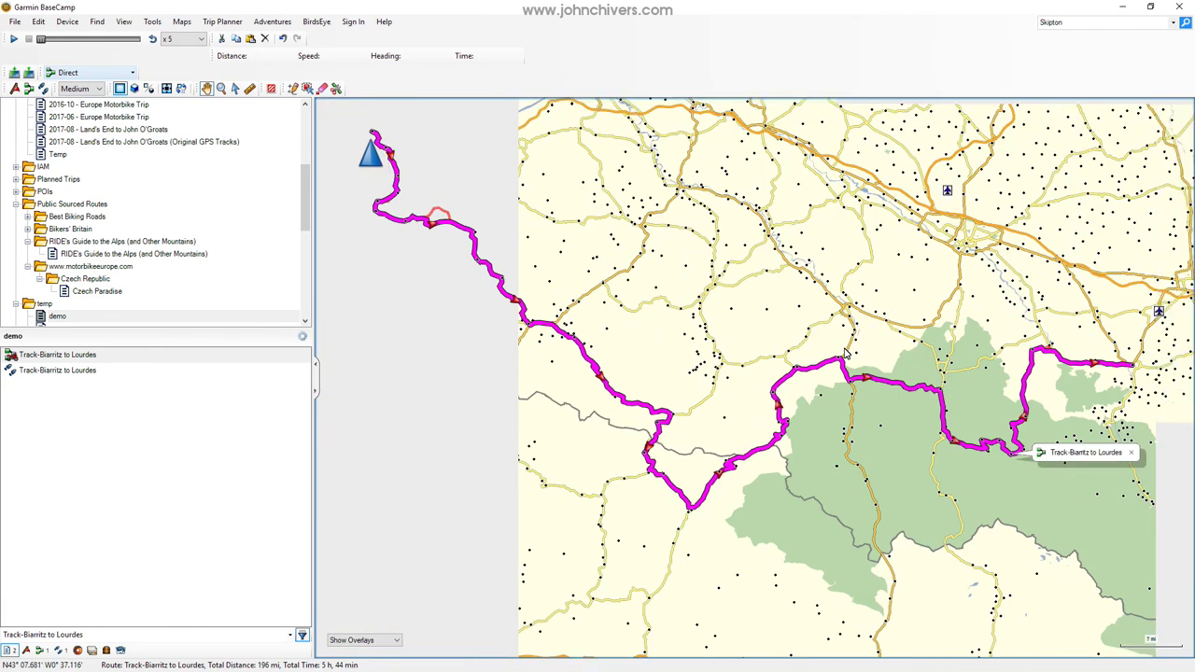